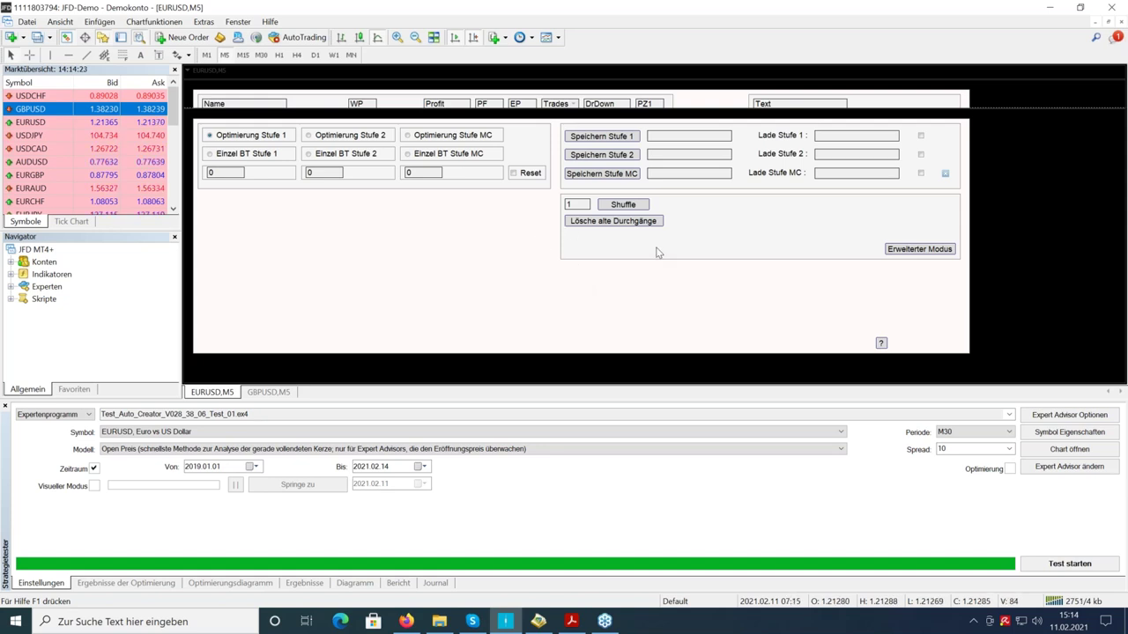
- Set the shuffle number to 6 and select Optimierung Stufe 1 as the run mode
{"action": "double_click", "coordinate": [570, 204]}
{"action": "type", "text": "6"}
{"action": "left_click", "coordinate": [210, 136]}
- Examine which indicators are loaded in the two subwindows of the EURUSD,M5 chart
{"action": "left_click_drag", "start_coordinate": [599, 106], "coordinate": [627, 212]}
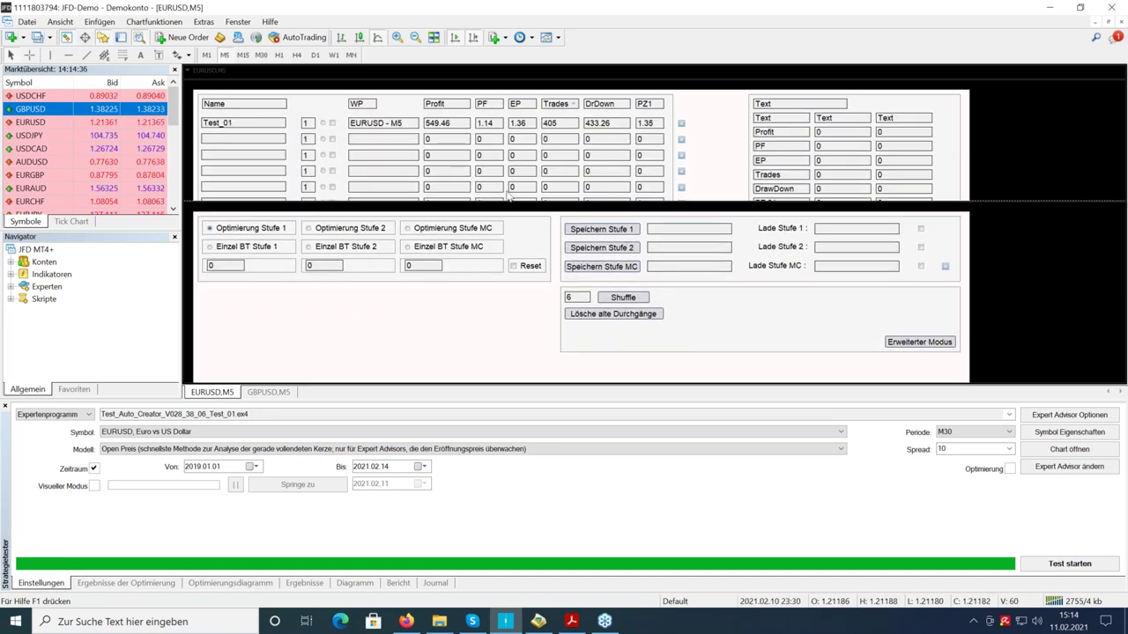
{"action": "right_click", "coordinate": [1013, 141]}
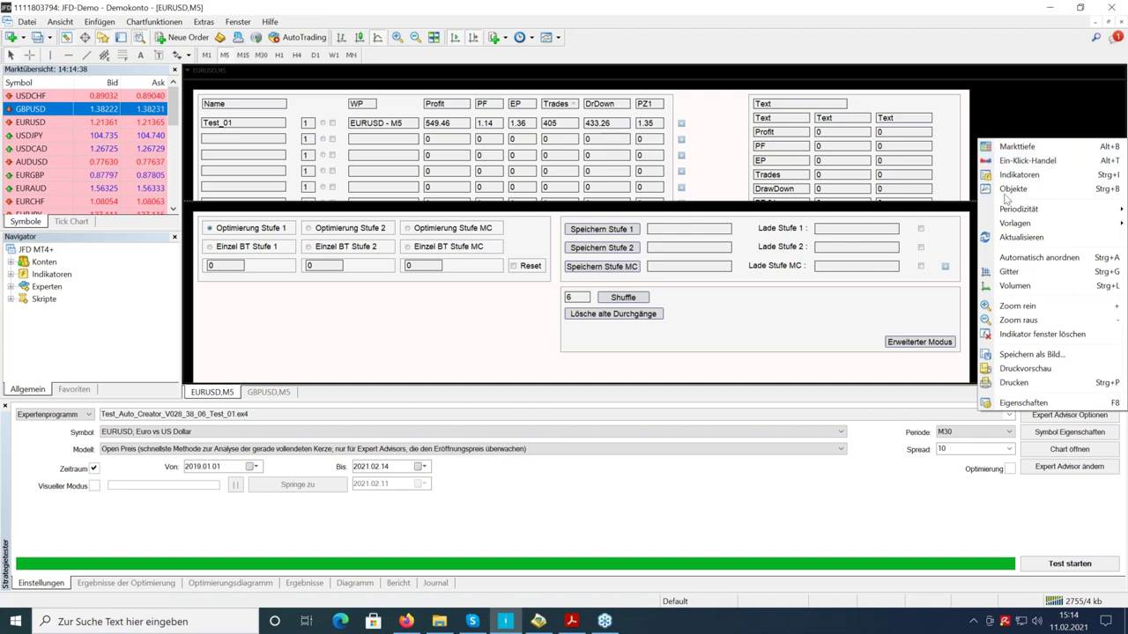
{"action": "left_click", "coordinate": [1019, 174]}
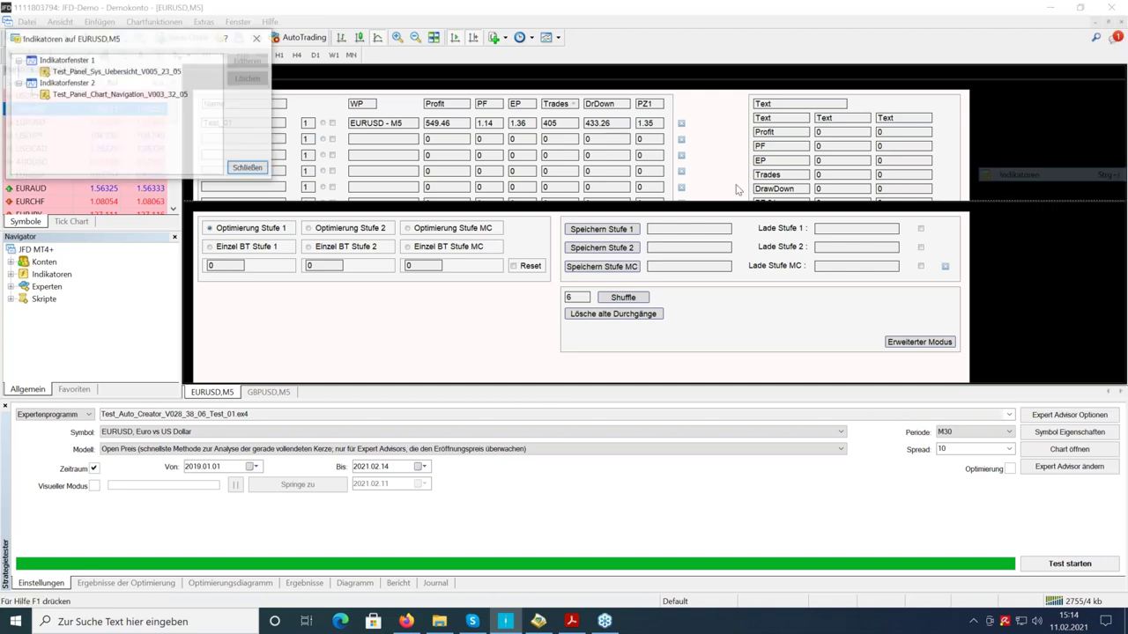
{"action": "left_click", "coordinate": [139, 72]}
{"action": "left_click", "coordinate": [143, 95]}
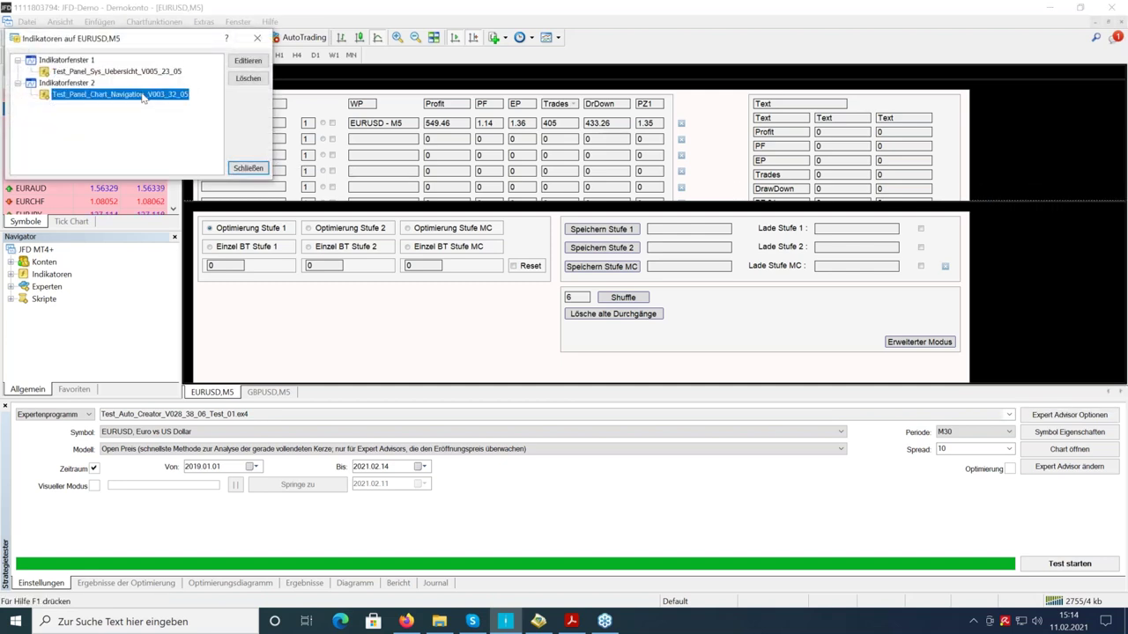
{"action": "left_click", "coordinate": [246, 167]}
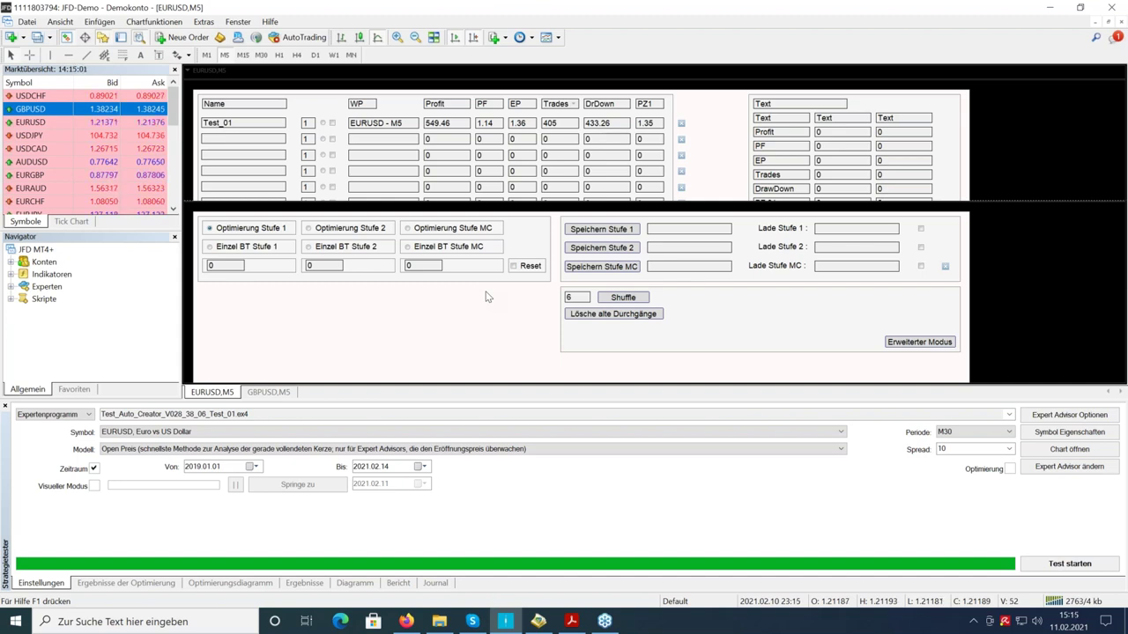
- Enable optimisation in the strategy tester and mark the Durchgang variable for optimising in the Expert Advisor inputs
{"action": "left_click_drag", "start_coordinate": [542, 206], "coordinate": [552, 156]}
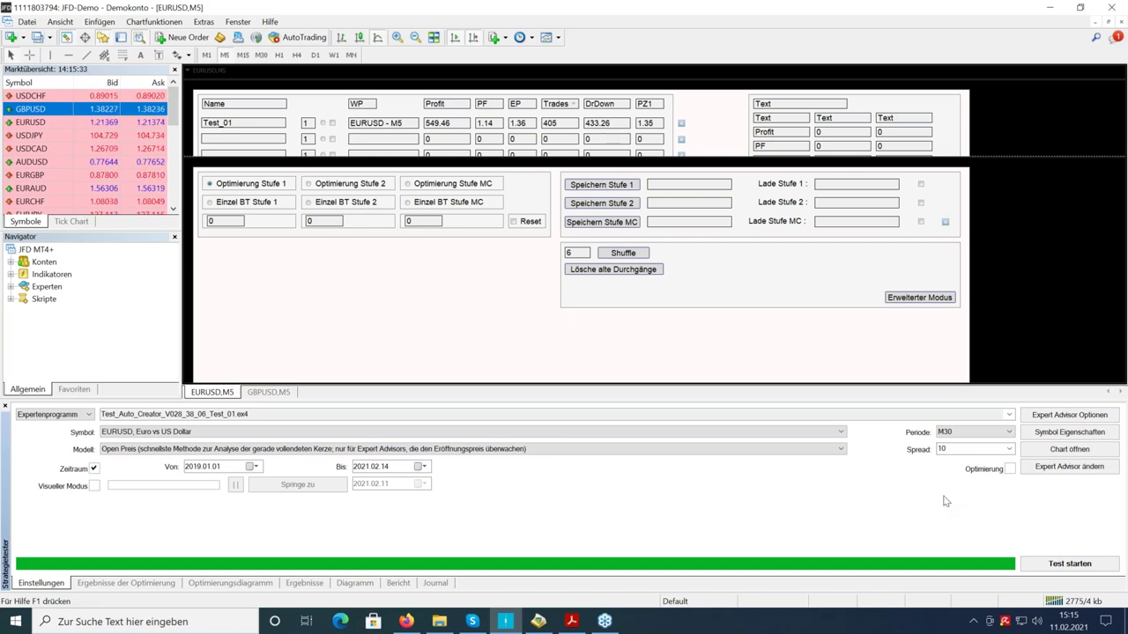
{"action": "left_click", "coordinate": [950, 449]}
{"action": "left_click", "coordinate": [1008, 469]}
{"action": "left_click", "coordinate": [1064, 416]}
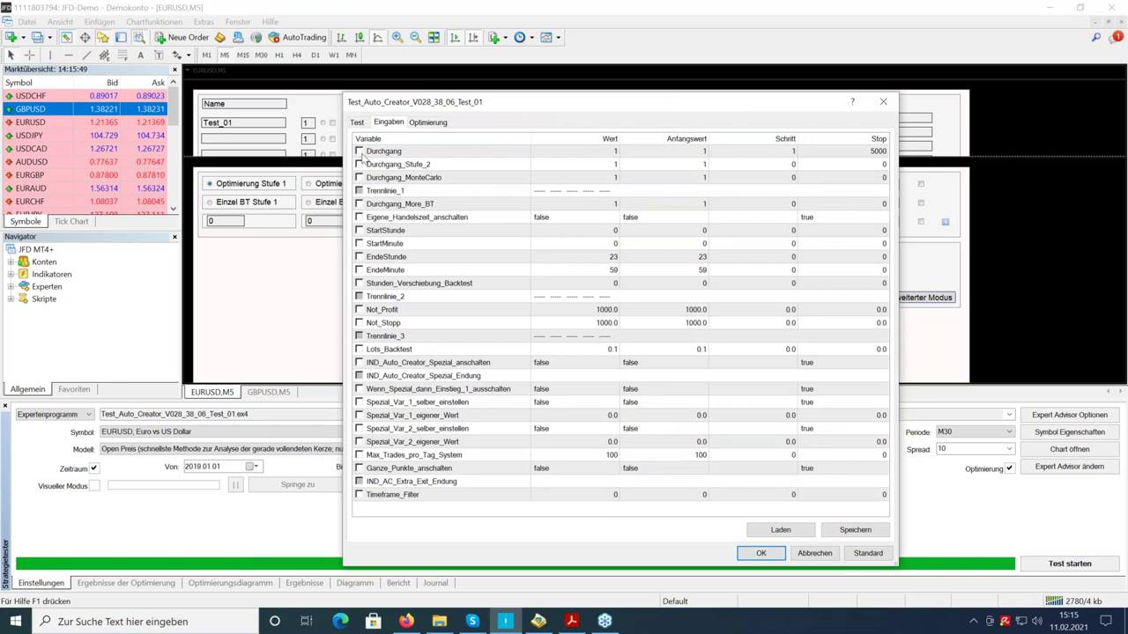
{"action": "left_click", "coordinate": [360, 153]}
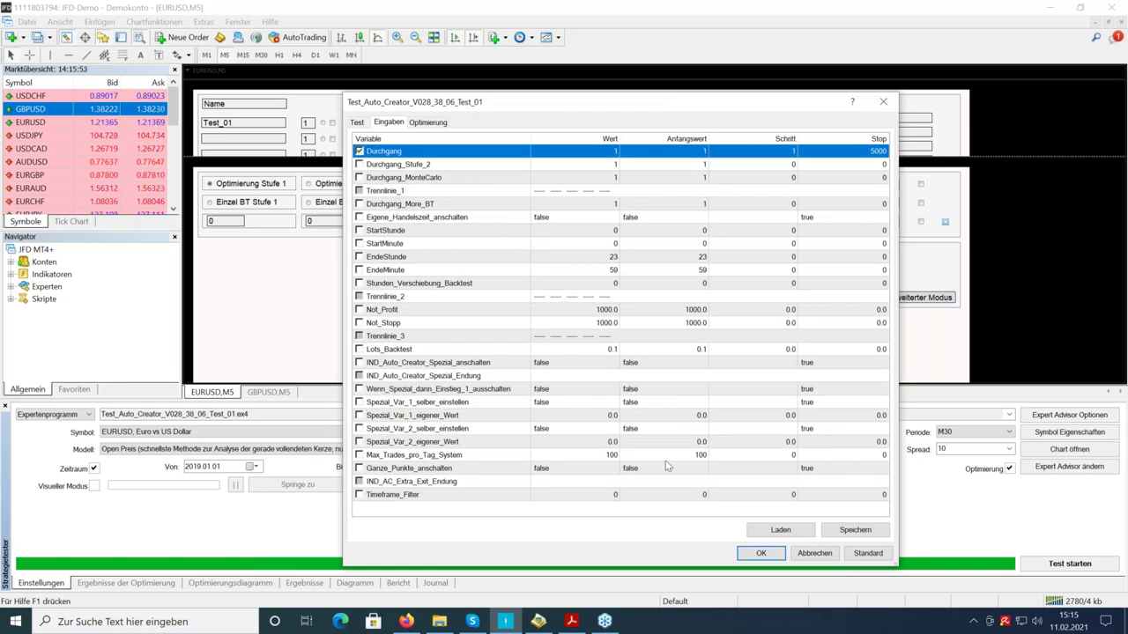
{"action": "left_click", "coordinate": [760, 554]}
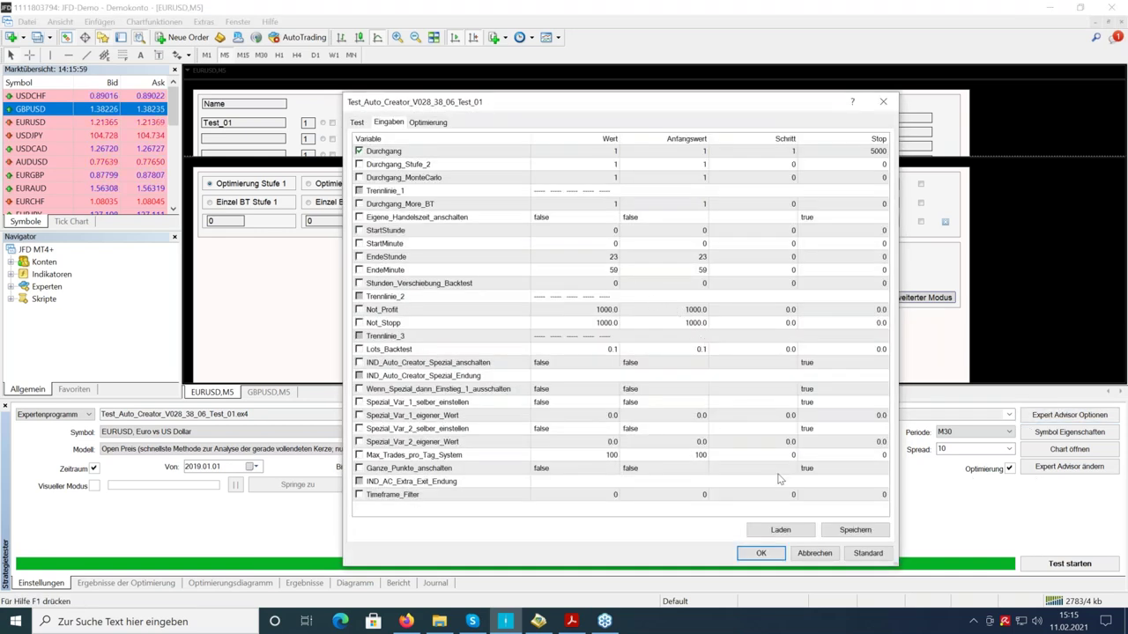
{"action": "left_click", "coordinate": [760, 555]}
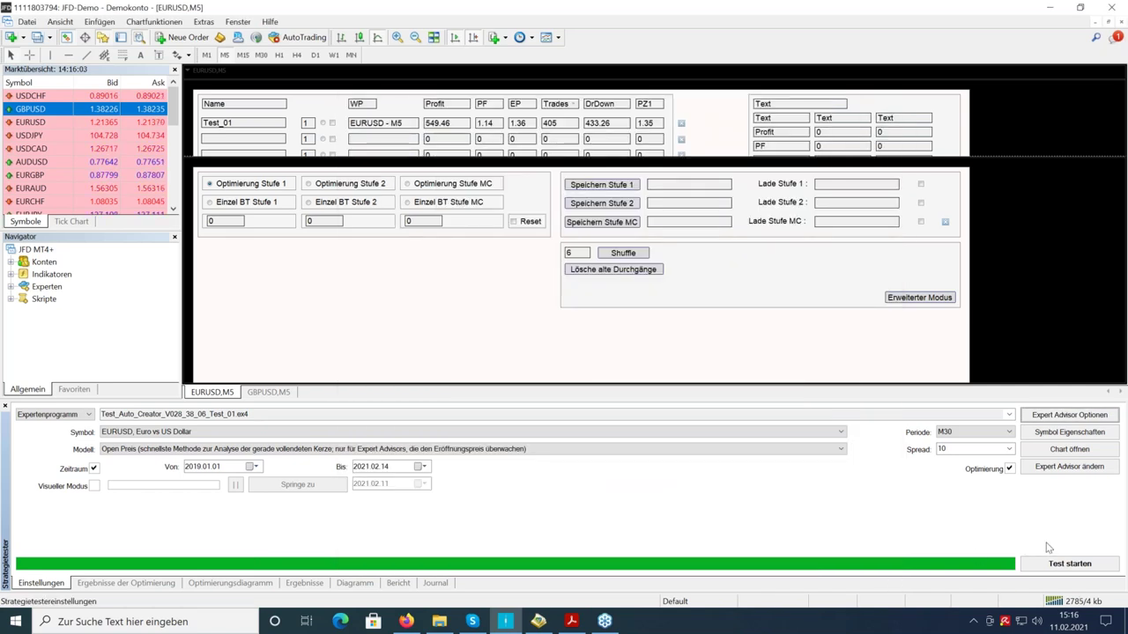
- Start the optimisation and sort its incoming results by profit (Gewinn), highest first
{"action": "left_click", "coordinate": [1070, 565]}
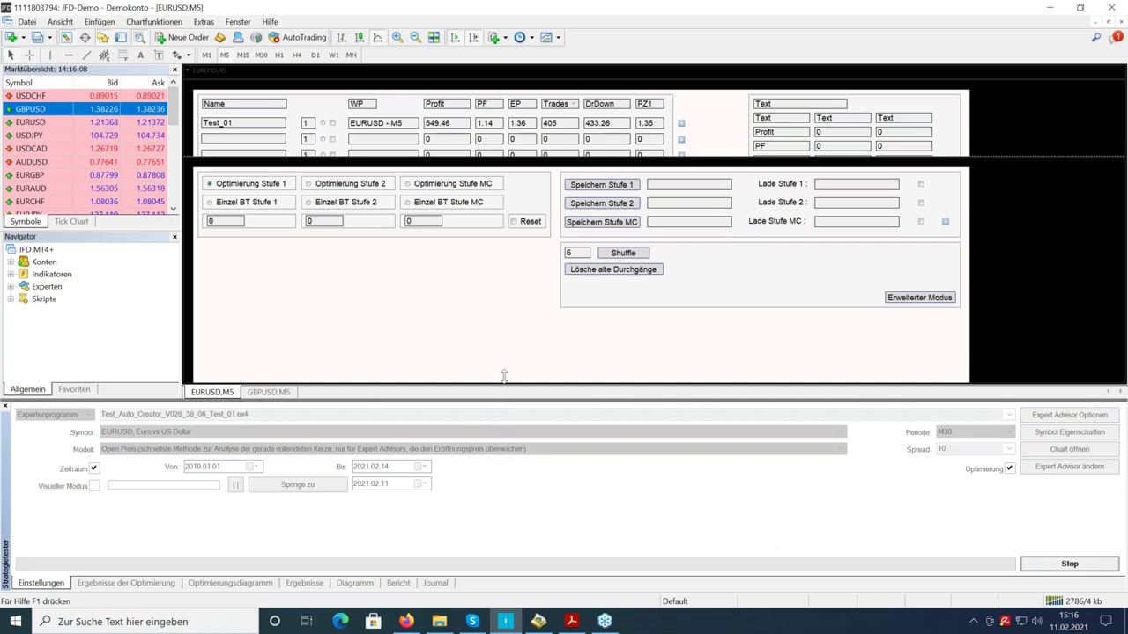
{"action": "left_click", "coordinate": [150, 585]}
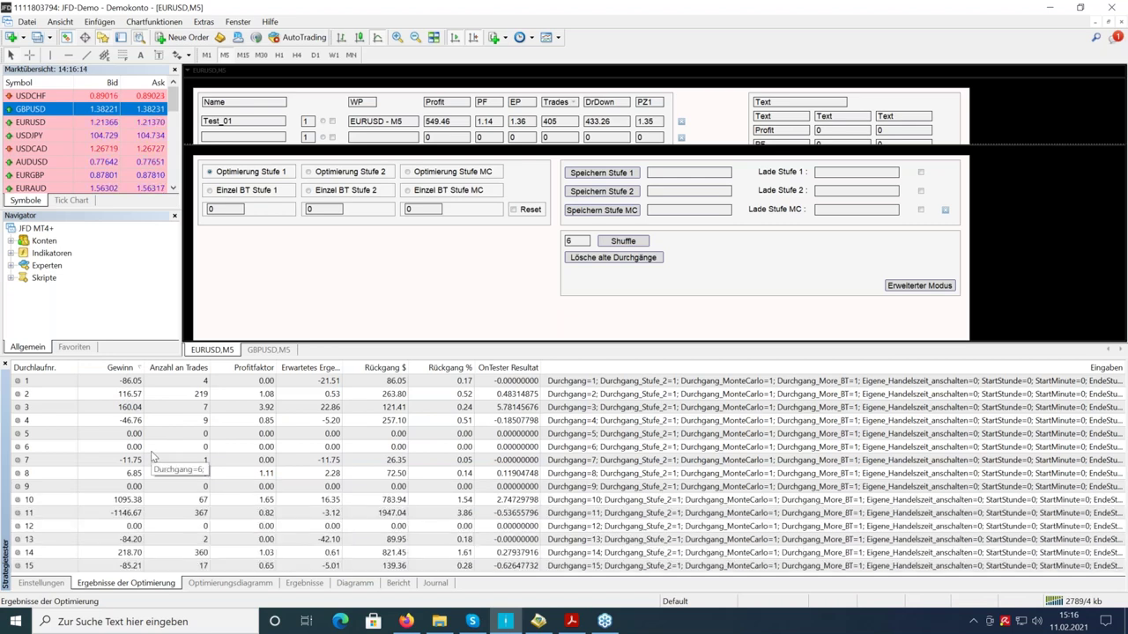
{"action": "left_click", "coordinate": [60, 583]}
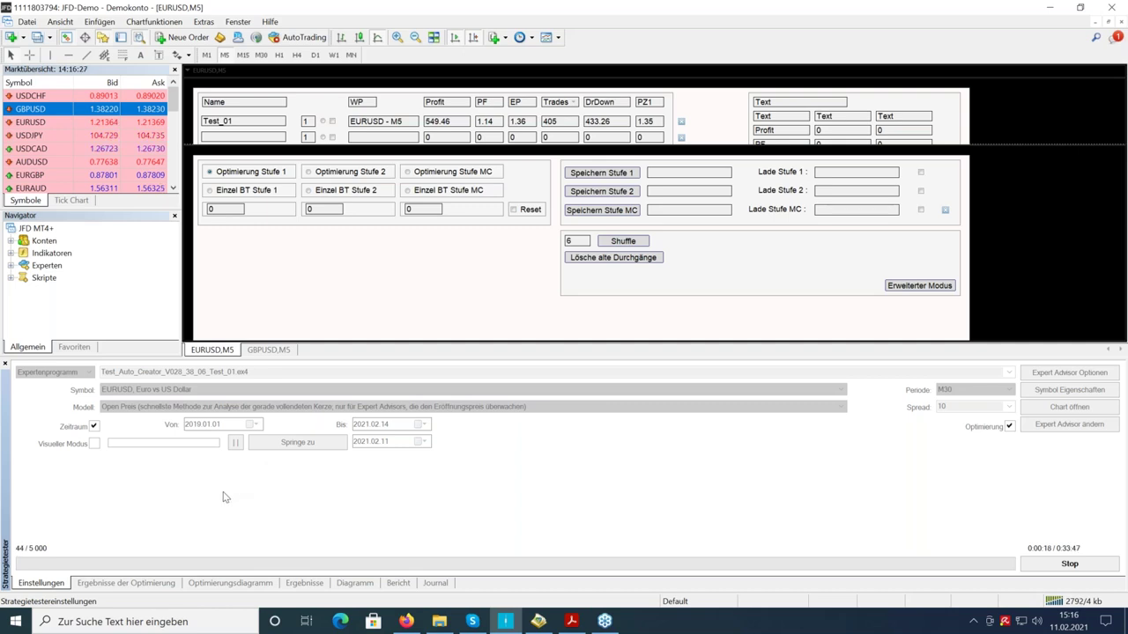
{"action": "left_click", "coordinate": [127, 583]}
{"action": "left_click", "coordinate": [121, 368]}
{"action": "left_click", "coordinate": [120, 367]}
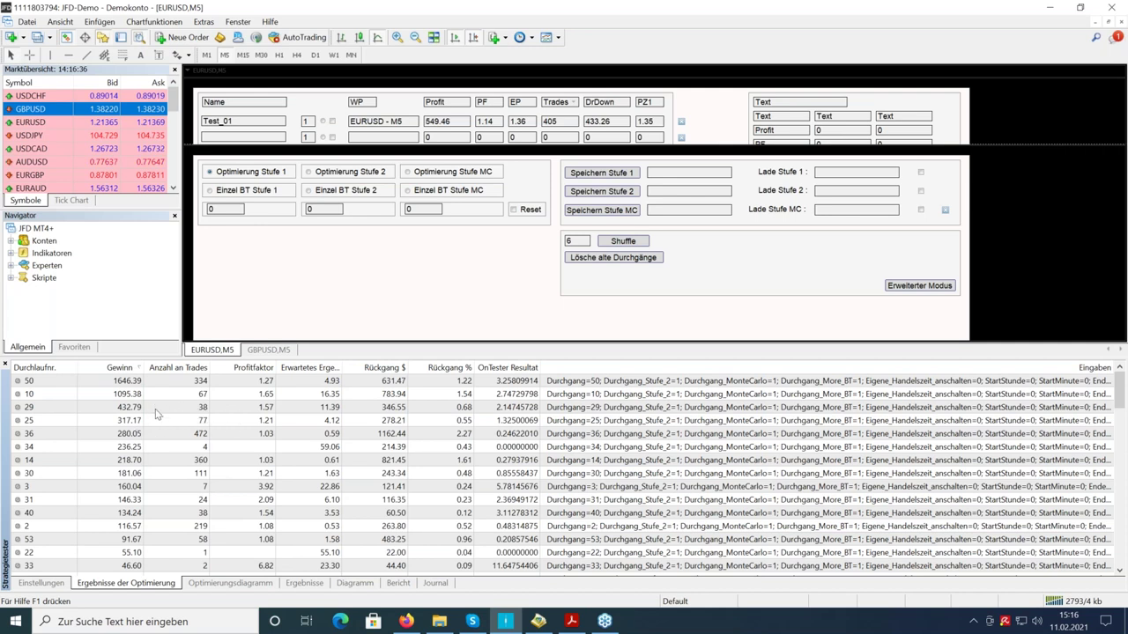
- Stop the running optimisation and select pass 50 in the optimisation results
{"action": "left_click", "coordinate": [70, 585]}
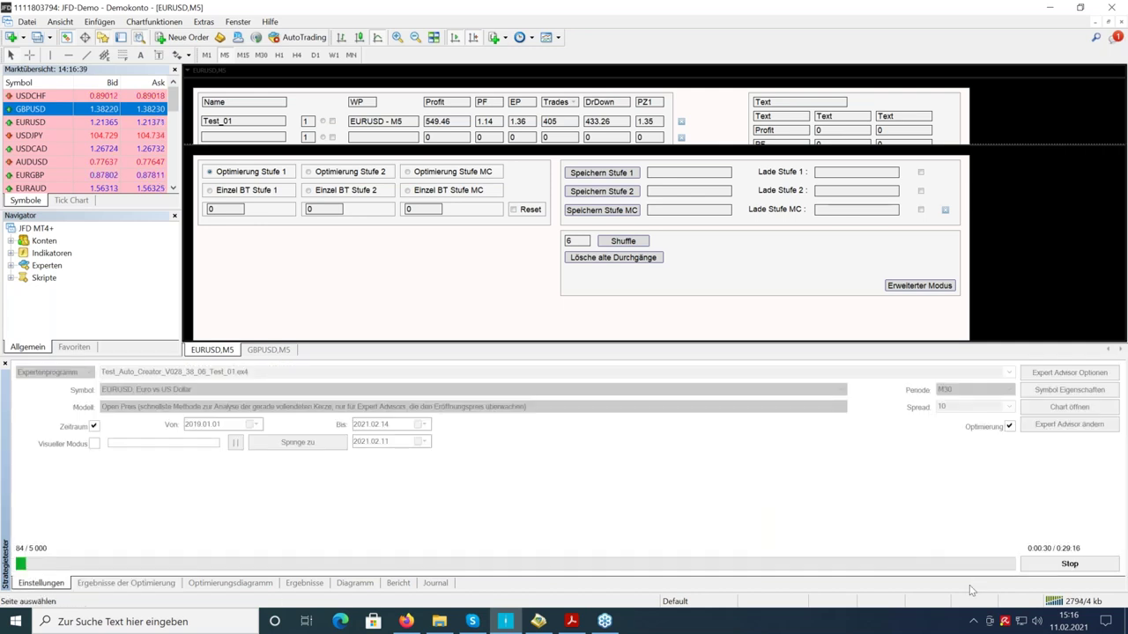
{"action": "left_click", "coordinate": [1067, 565]}
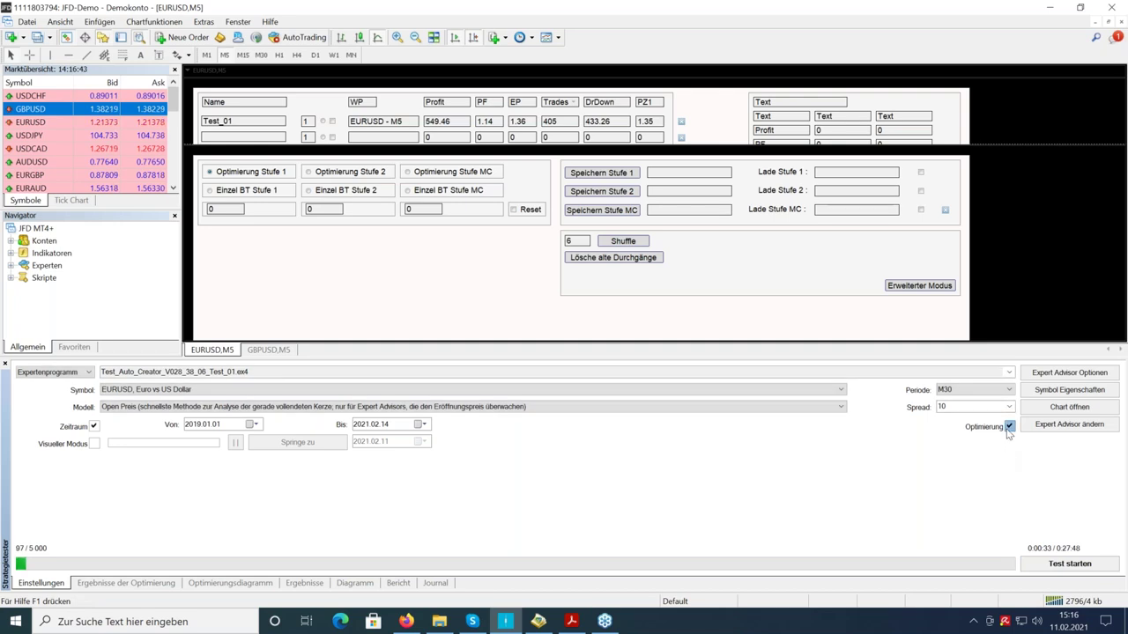
{"action": "left_click", "coordinate": [115, 585]}
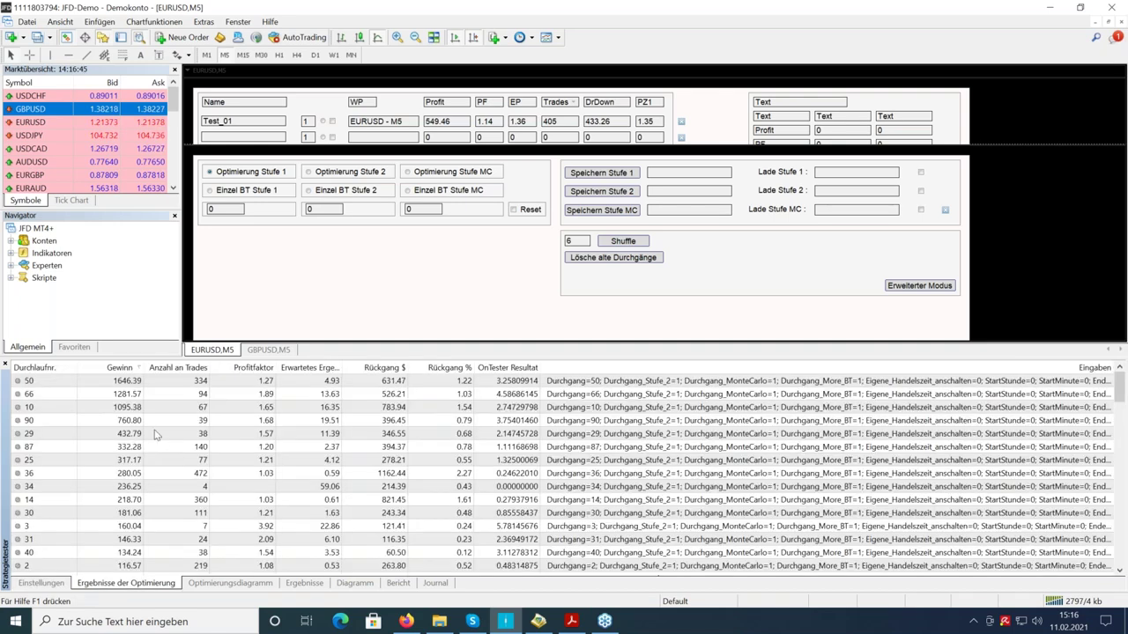
{"action": "left_click", "coordinate": [63, 385]}
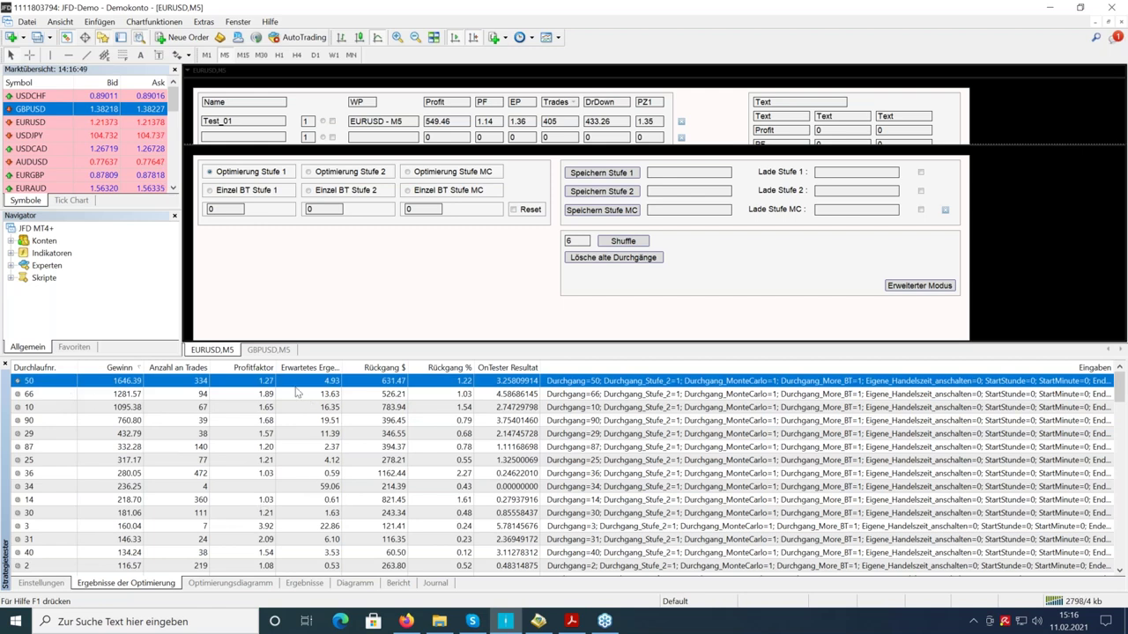
- Select Einzel BT Stufe 1 and set its pass number to 50
{"action": "left_click", "coordinate": [215, 209]}
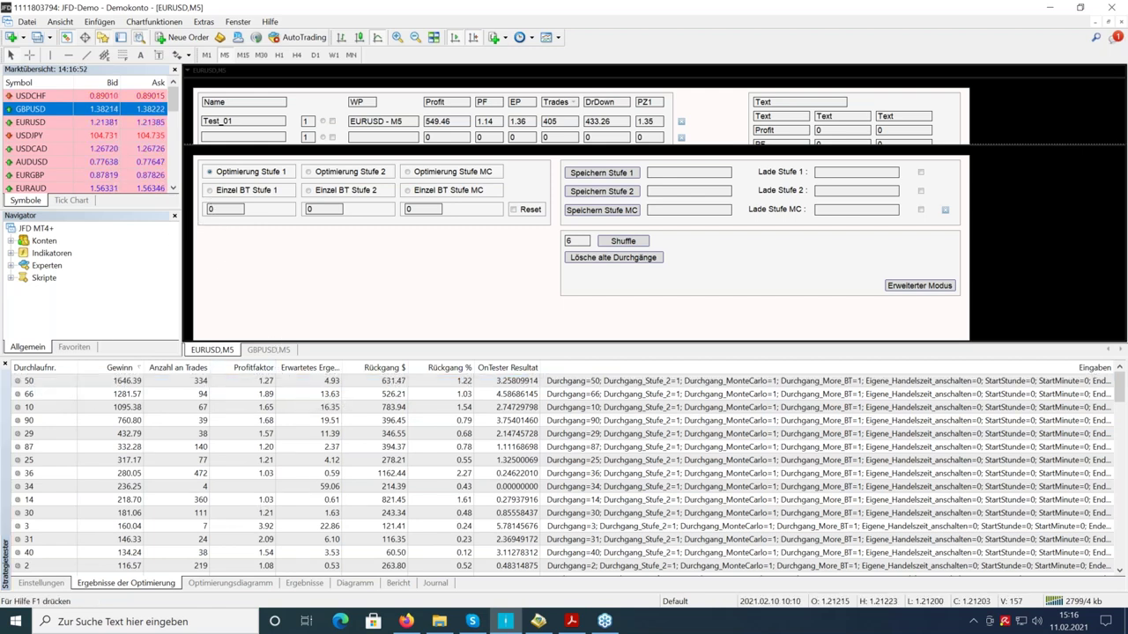
{"action": "left_click", "coordinate": [215, 210]}
{"action": "type", "text": "50"}
- Turn off optimisation, run the single backtest and show its balance diagram
{"action": "left_click", "coordinate": [44, 583]}
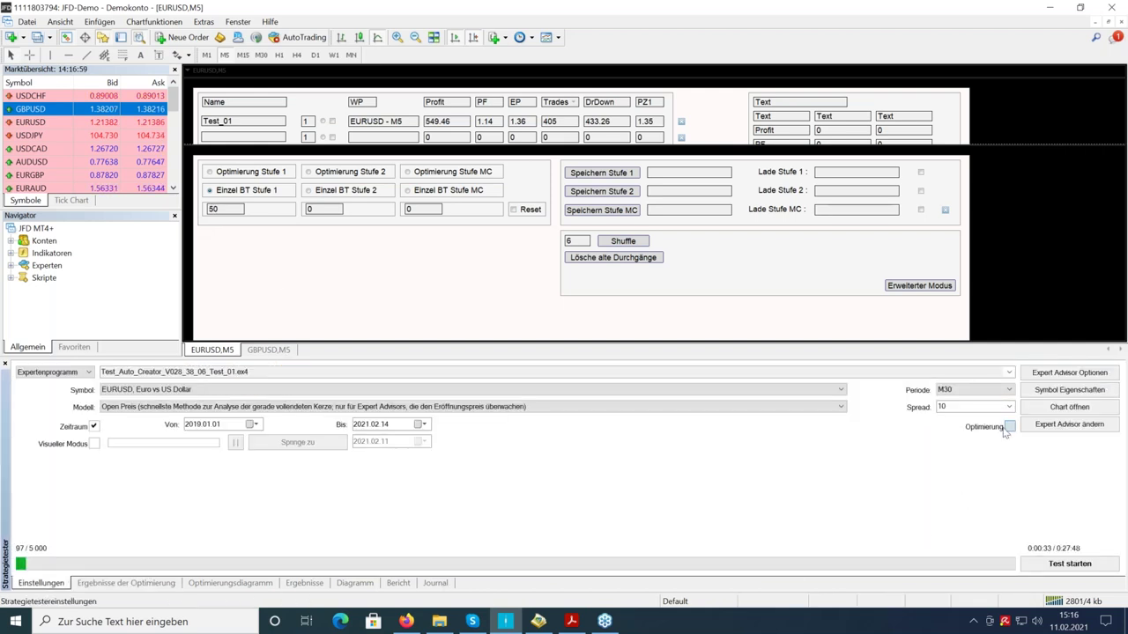
{"action": "left_click", "coordinate": [1045, 564]}
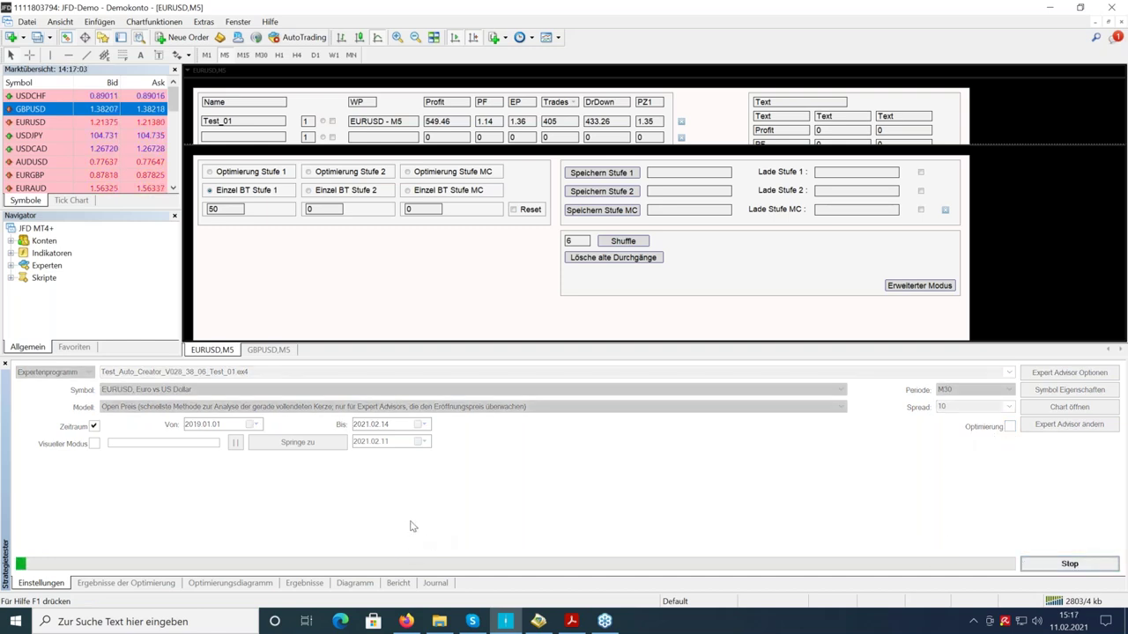
{"action": "left_click", "coordinate": [356, 584]}
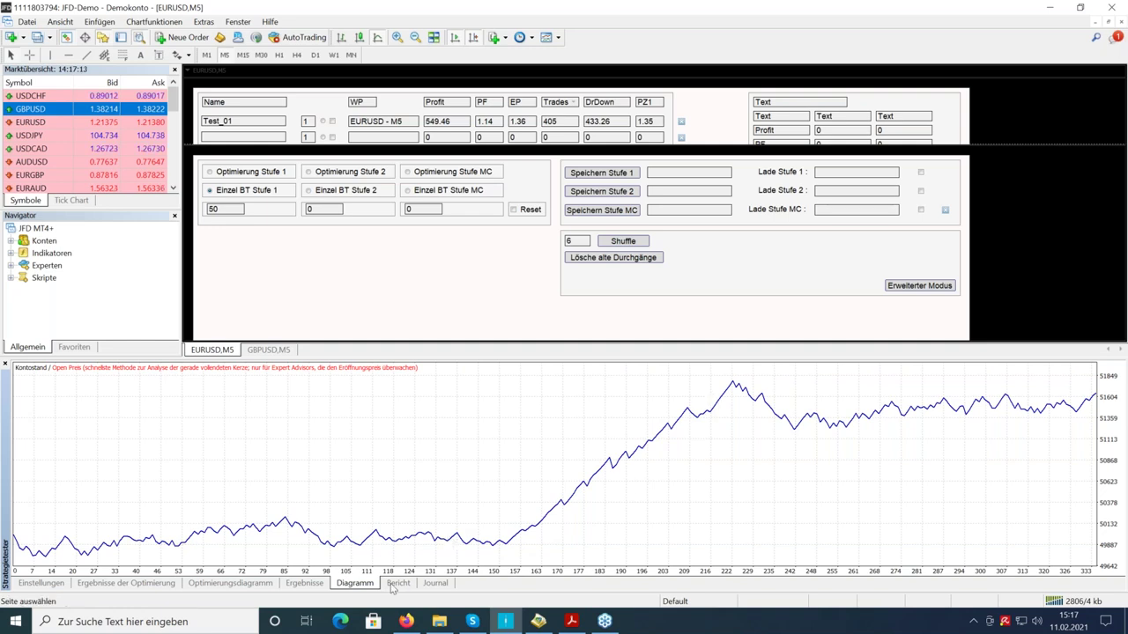
- Sort the optimisation results by profit (Gewinn) again and compare passes 50, 66 and 10
{"action": "left_click", "coordinate": [43, 585]}
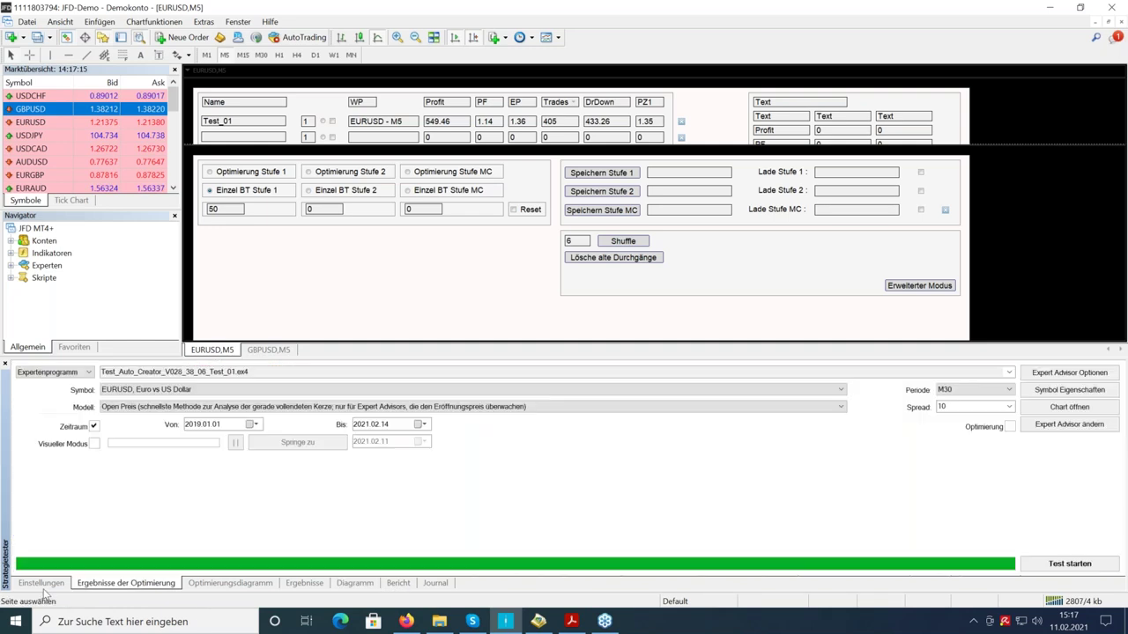
{"action": "left_click", "coordinate": [160, 587]}
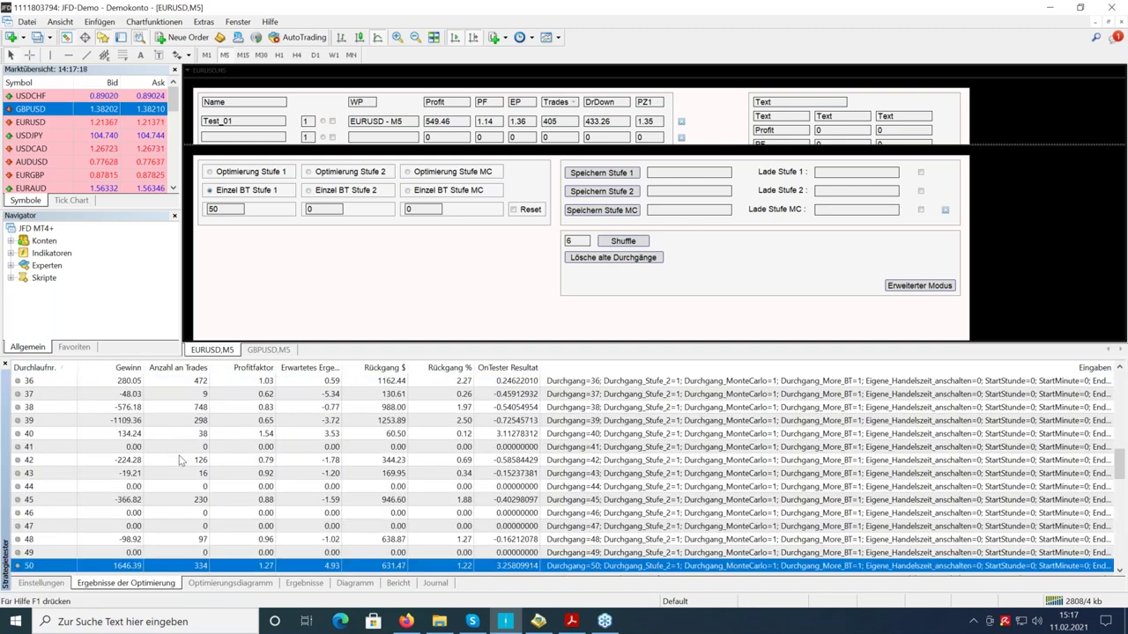
{"action": "scroll", "coordinate": [185, 468], "scroll_direction": "up", "scroll_amount": 3}
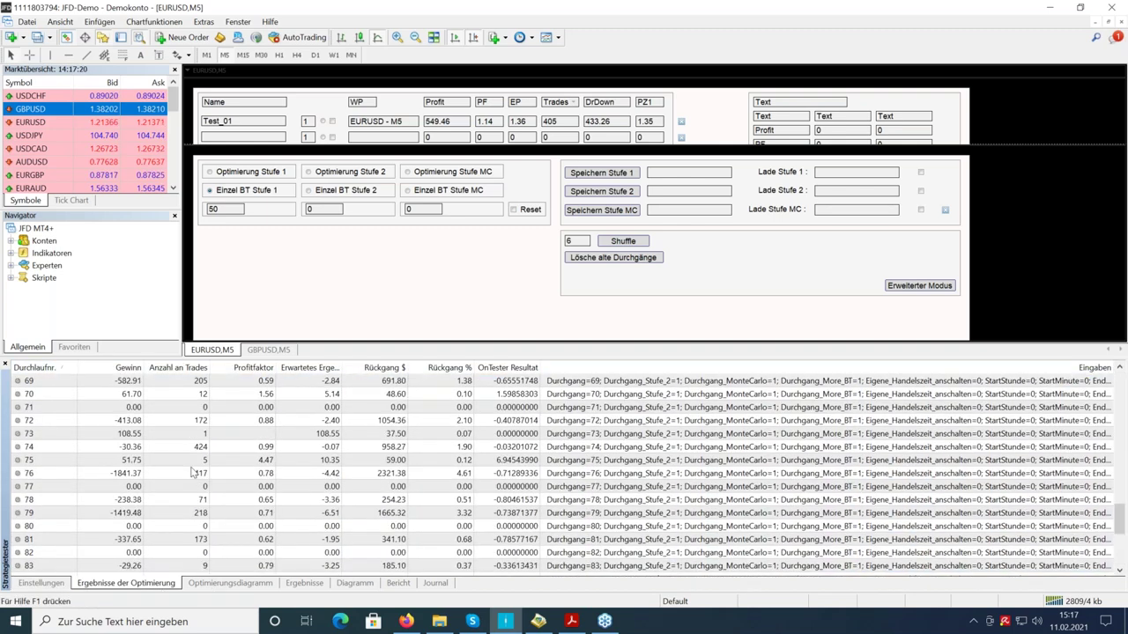
{"action": "scroll", "coordinate": [176, 459], "scroll_direction": "up", "scroll_amount": 13}
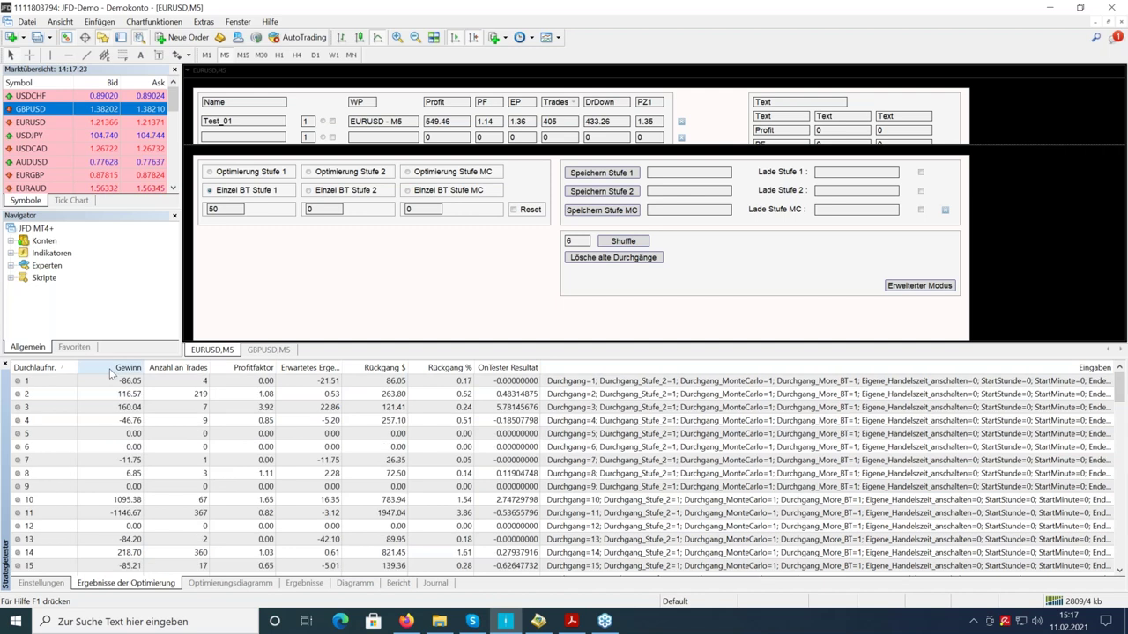
{"action": "left_click", "coordinate": [111, 369]}
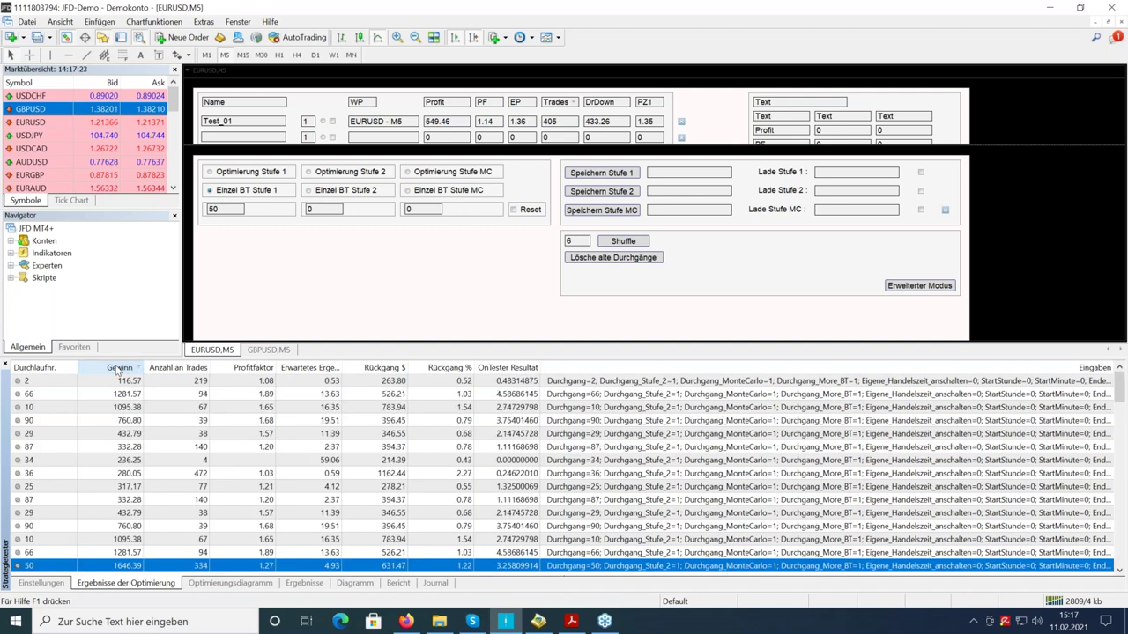
{"action": "left_click", "coordinate": [151, 396]}
{"action": "left_click", "coordinate": [146, 407]}
{"action": "left_click", "coordinate": [151, 395]}
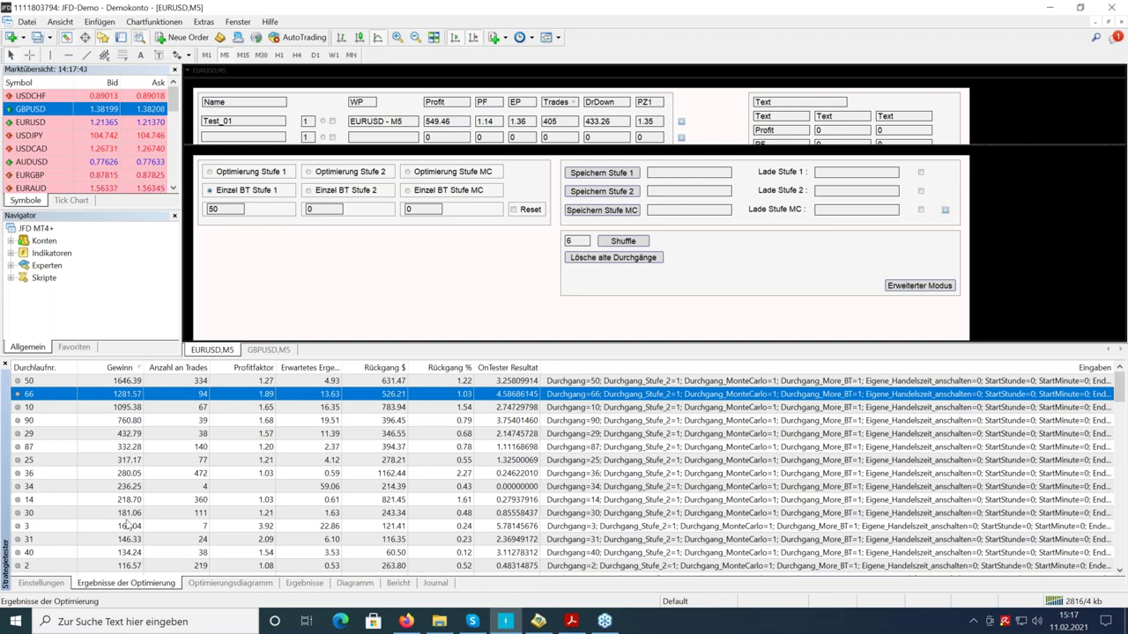
{"action": "left_click", "coordinate": [202, 385]}
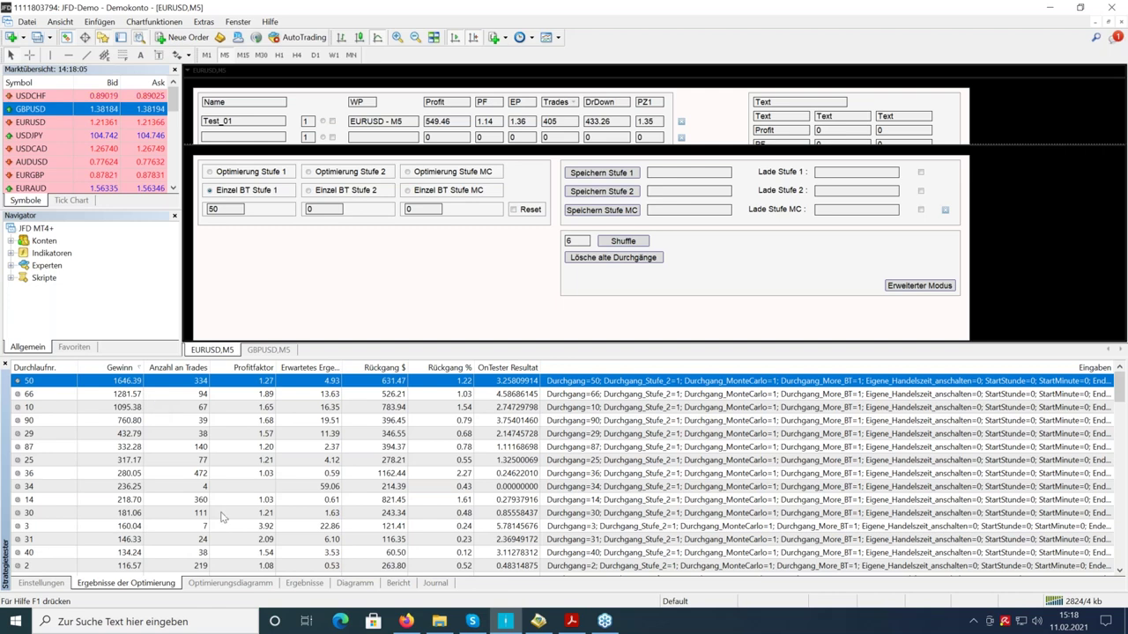
- Review pass 50 in the optimisation results alongside the balance diagram of its backtest
{"action": "left_click", "coordinate": [60, 583]}
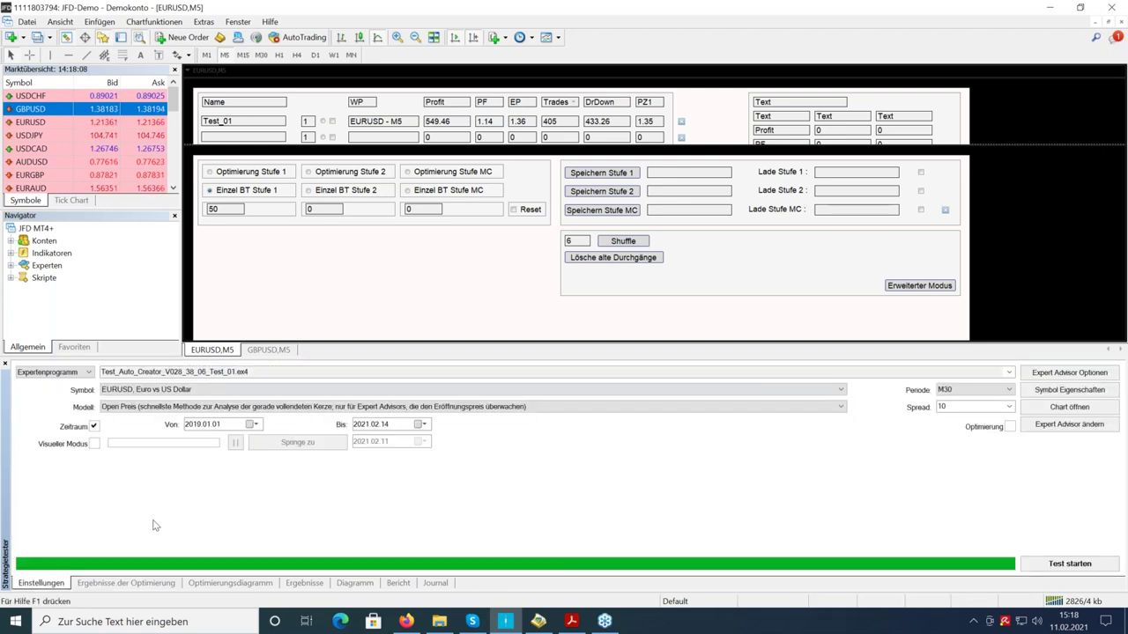
{"action": "left_click", "coordinate": [158, 583]}
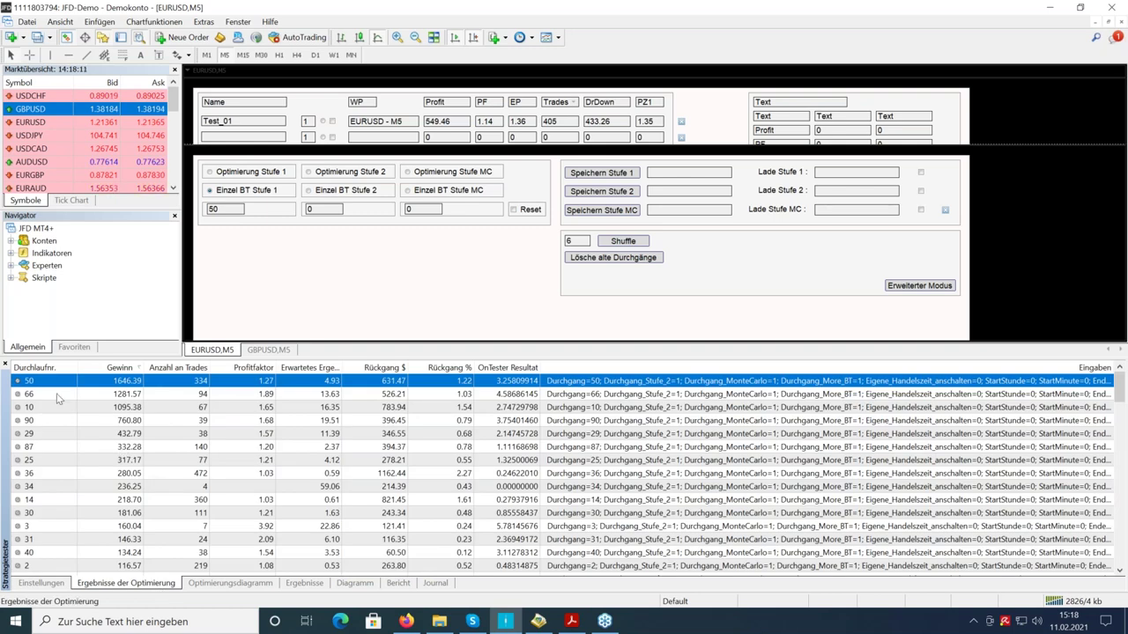
{"action": "left_click", "coordinate": [368, 585]}
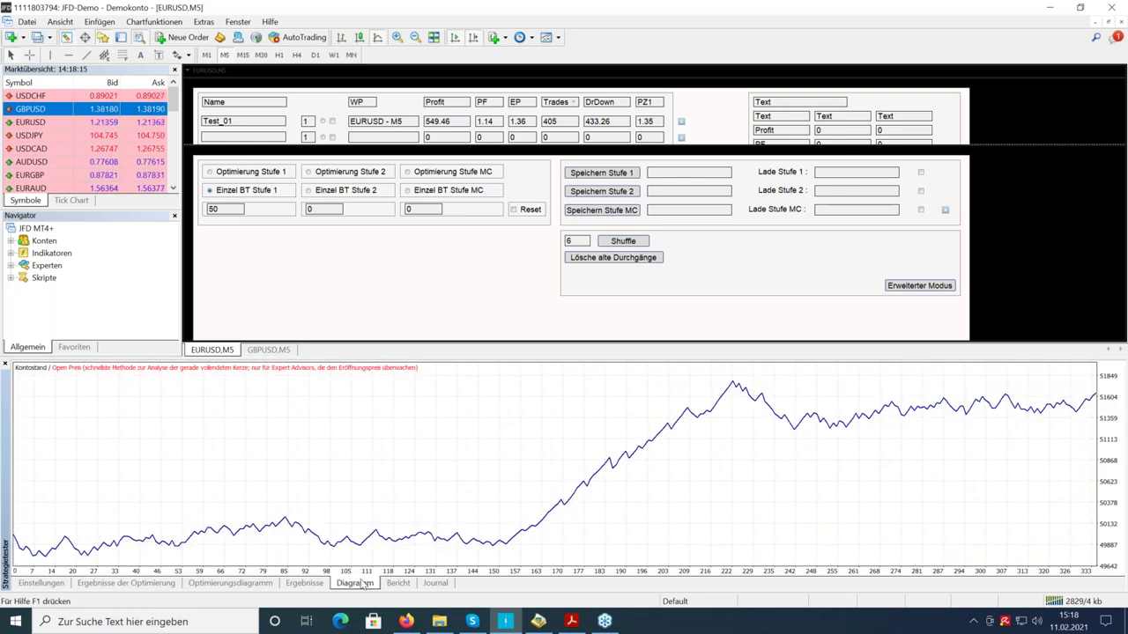
- Enter Webinar_01 as the save name for Stufe 1 and enlarge the system overview table above the navigation panel
{"action": "left_click", "coordinate": [54, 582]}
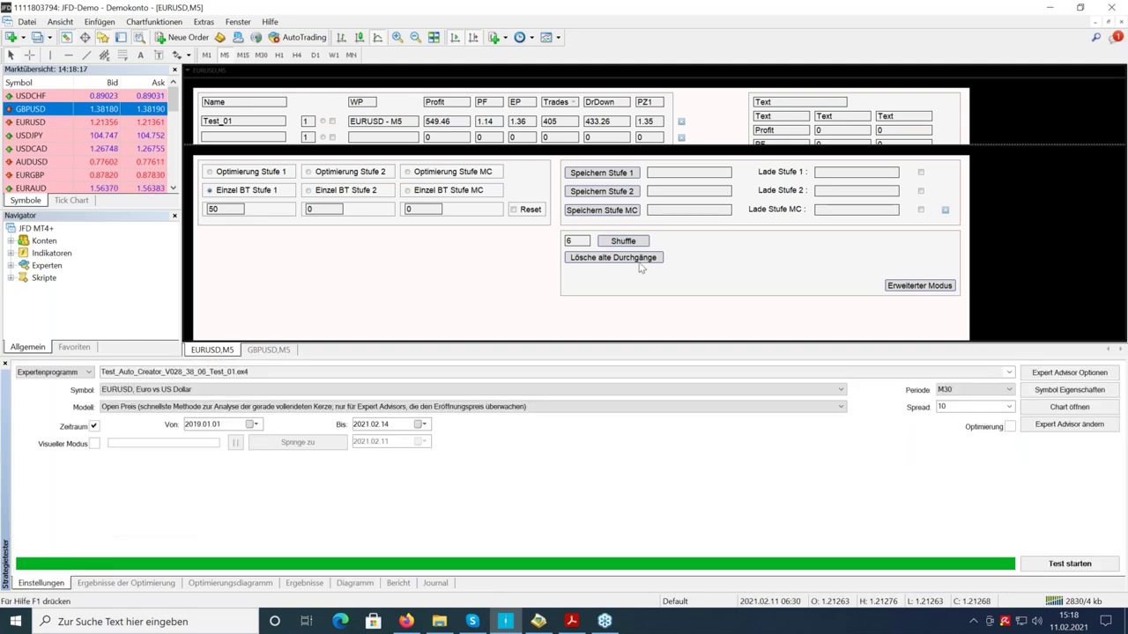
{"action": "left_click", "coordinate": [661, 176]}
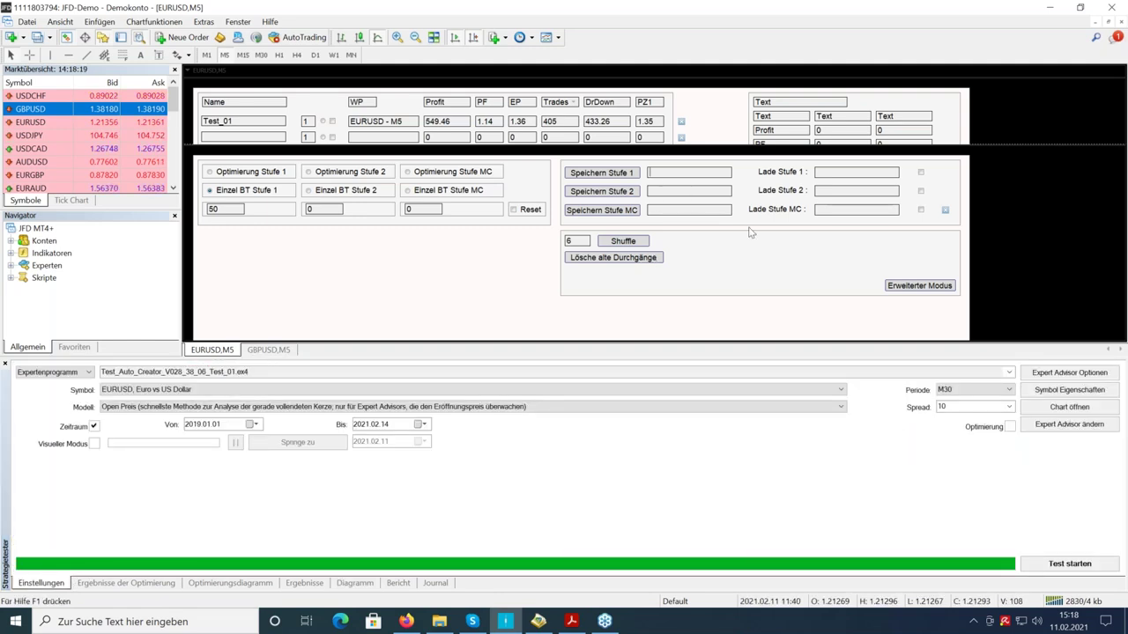
{"action": "type", "text": "Webinar_01"}
{"action": "key", "text": "Return"}
{"action": "left_click", "coordinate": [945, 209]}
{"action": "left_click_drag", "start_coordinate": [591, 145], "coordinate": [582, 304]}
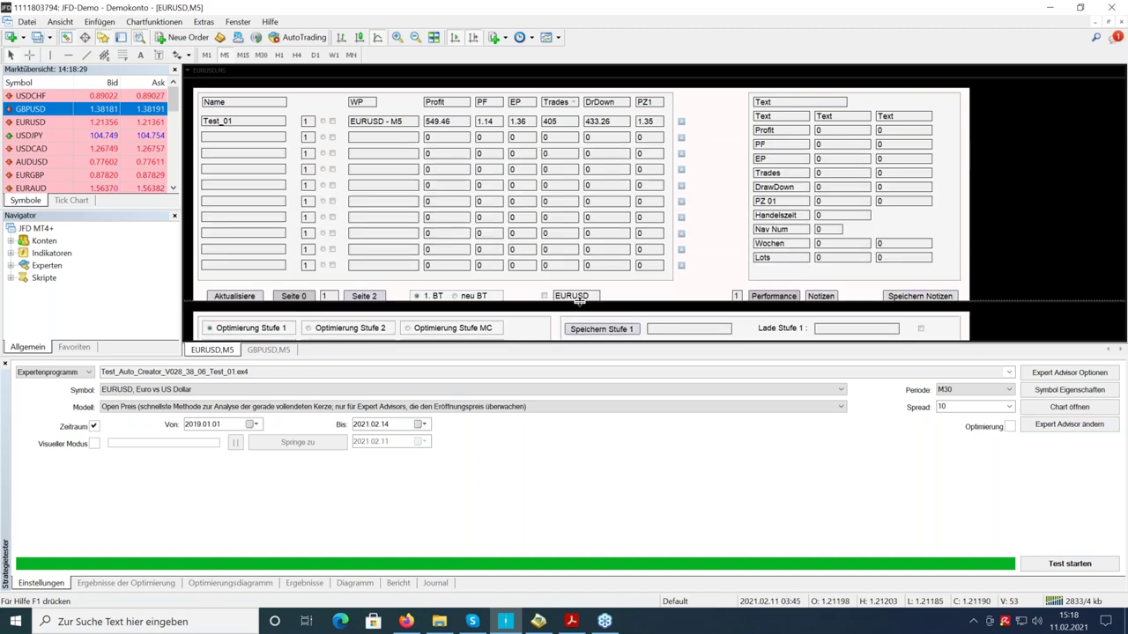
- Refresh the system overview table so it lists Webinar_01, and review its performance columns and page controls
{"action": "left_click", "coordinate": [256, 296]}
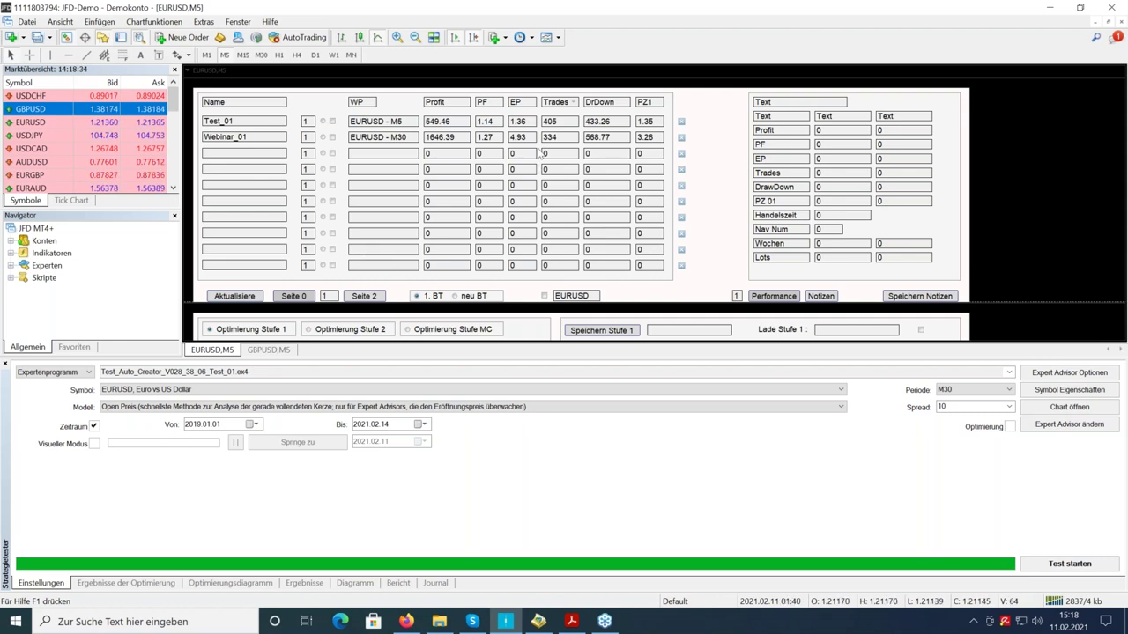
{"action": "left_click", "coordinate": [520, 108]}
{"action": "left_click", "coordinate": [497, 106]}
{"action": "left_click", "coordinate": [366, 298]}
{"action": "left_click", "coordinate": [346, 302]}
{"action": "left_click", "coordinate": [293, 296]}
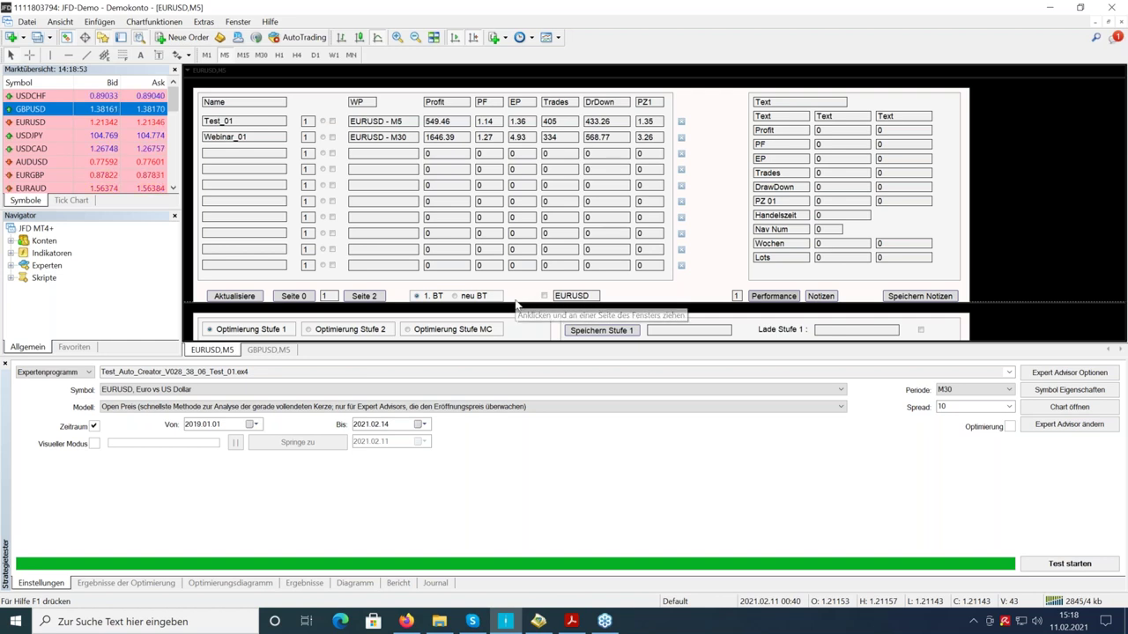
- Switch to the Adobe Acrobat presentation and read page 6 on changing the starting settings with NavNum and the Shuffle button
{"action": "left_click", "coordinate": [571, 621]}
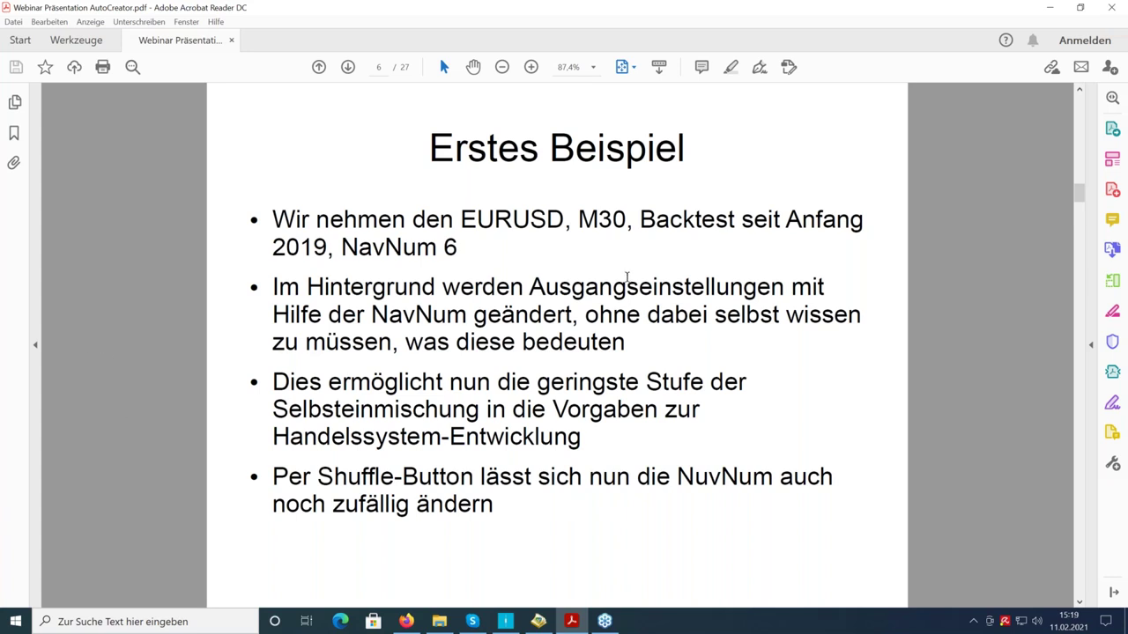
{"action": "left_click_drag", "start_coordinate": [371, 315], "coordinate": [705, 315]}
{"action": "left_click", "coordinate": [313, 383]}
{"action": "left_click_drag", "start_coordinate": [291, 382], "coordinate": [582, 438]}
{"action": "left_click_drag", "start_coordinate": [273, 477], "coordinate": [516, 514]}
{"action": "left_click", "coordinate": [163, 394]}
- Switch back to the MetaTrader terminal, enlarge the navigation panel and shuffle the NavNum
{"action": "left_click", "coordinate": [505, 621]}
{"action": "left_click", "coordinate": [495, 317]}
{"action": "left_click", "coordinate": [623, 237]}
{"action": "left_click", "coordinate": [623, 238]}
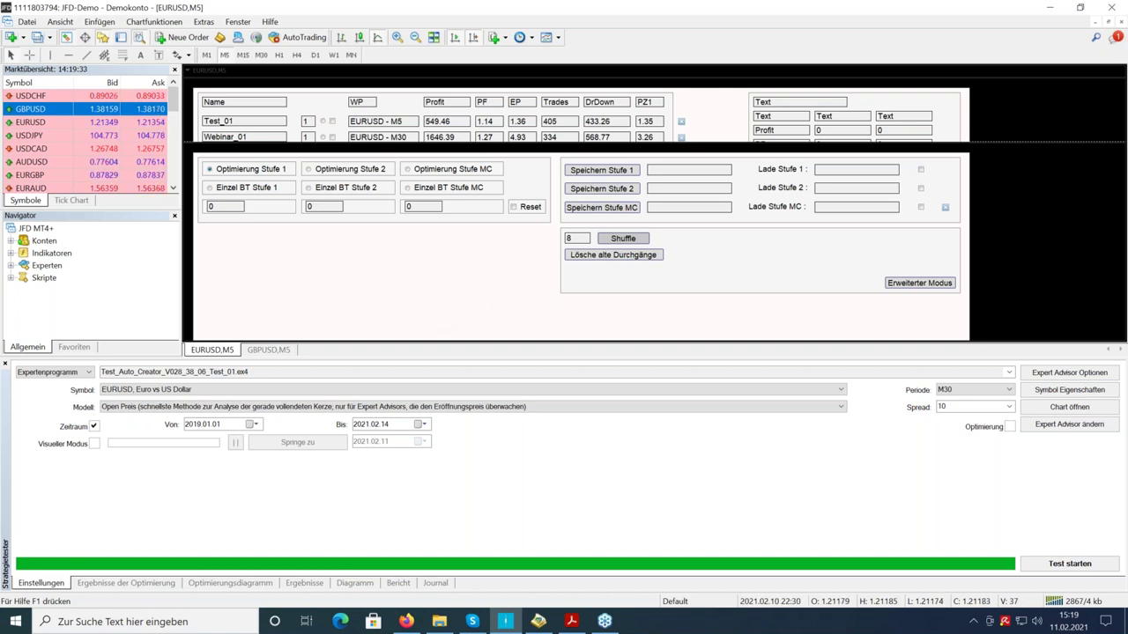
- Return to the Adobe Acrobat presentation and advance to page 7
{"action": "key", "text": "alt+Tab"}
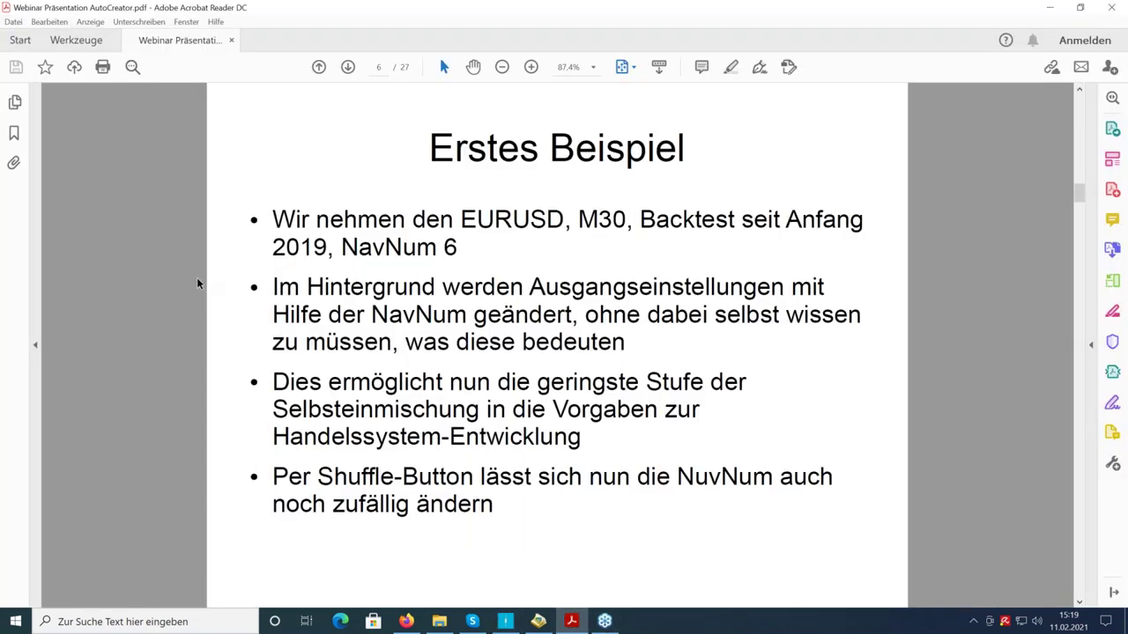
{"action": "key", "text": "Right"}
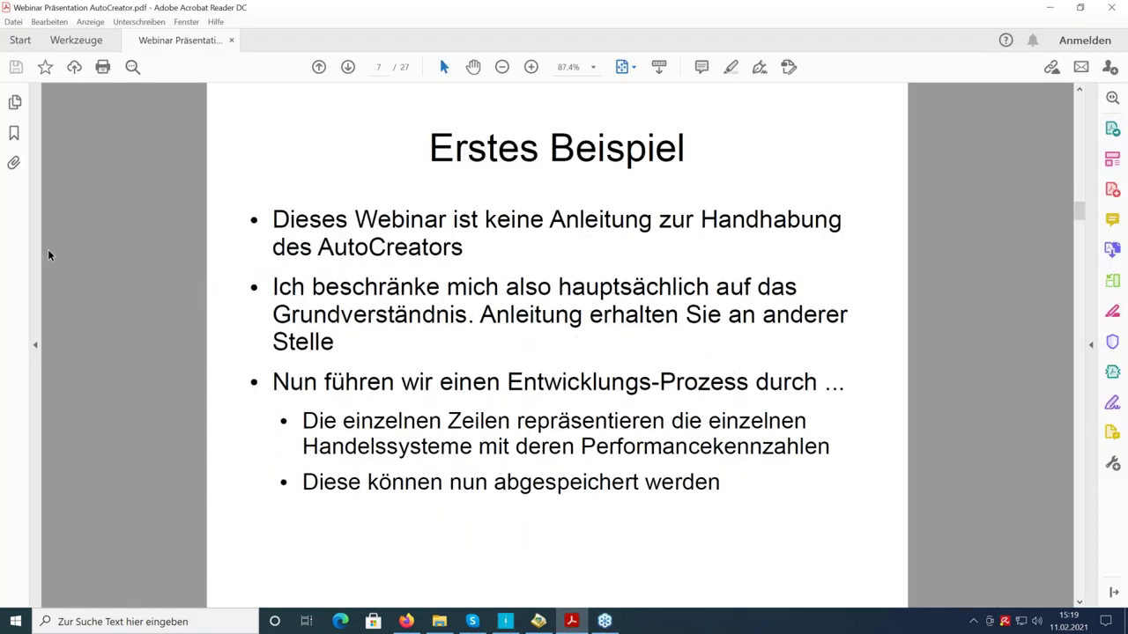
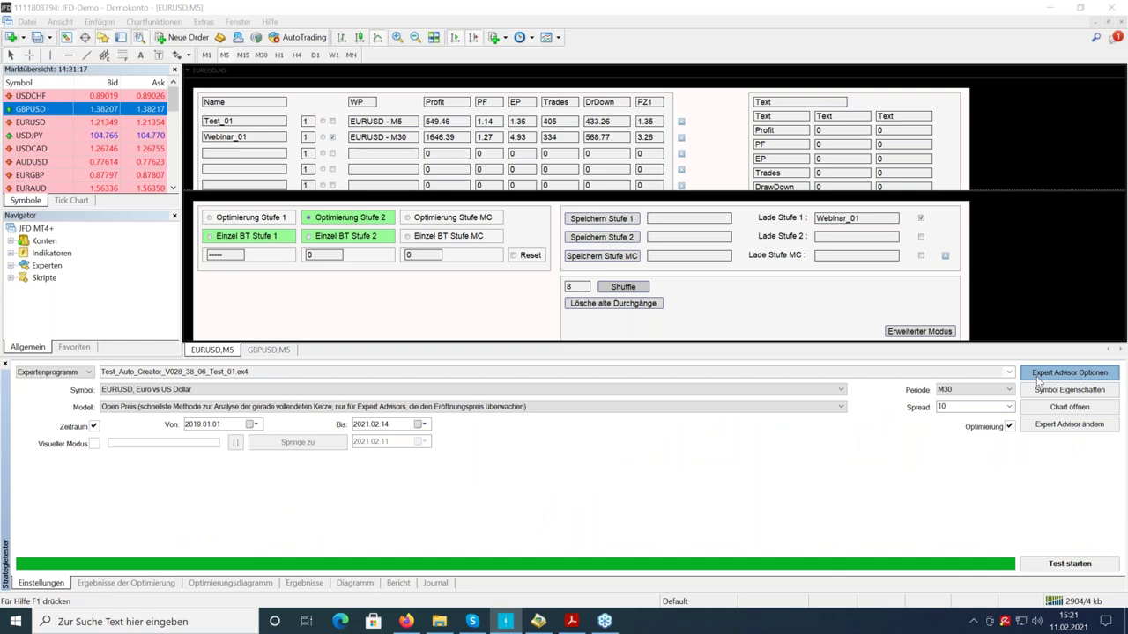
- Set the stop value of Durchgang_Stufe_2 to 25000 in the expert's inputs and start the Stufe 2 optimisation
{"action": "left_click", "coordinate": [1040, 377]}
{"action": "double_click", "coordinate": [852, 164]}
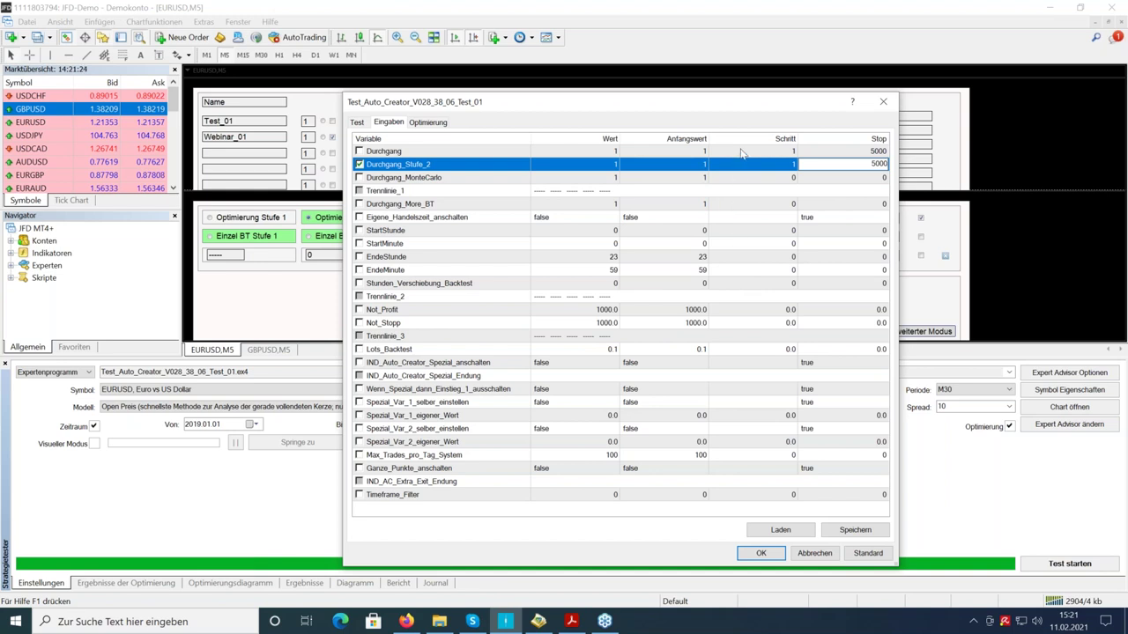
{"action": "double_click", "coordinate": [859, 164]}
{"action": "type", "text": "2"}
{"action": "key", "text": "Up"}
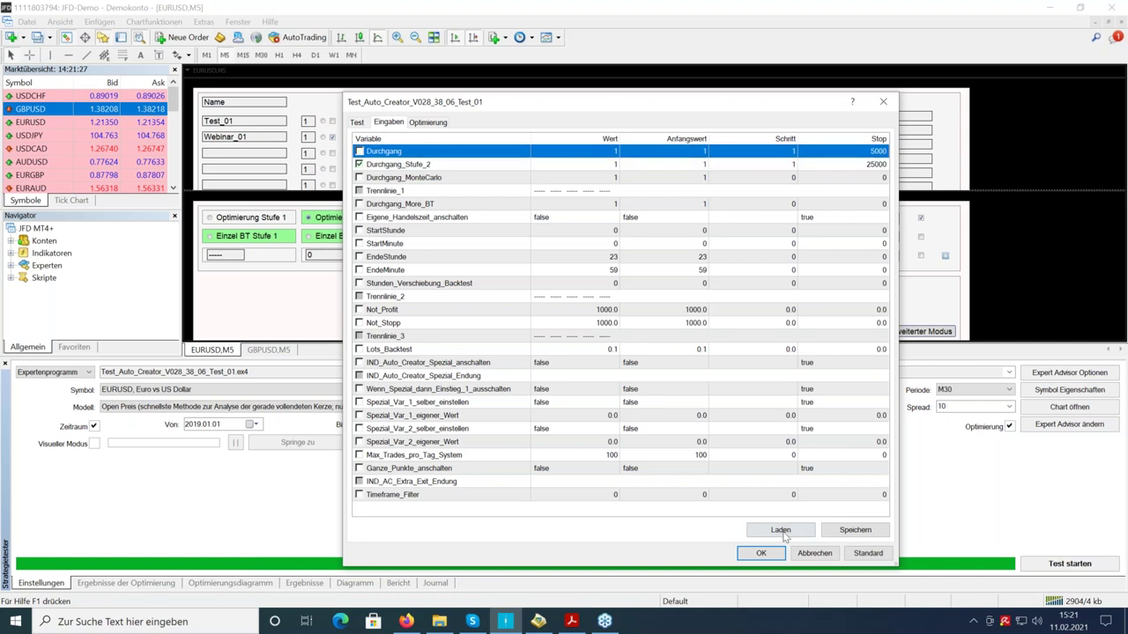
{"action": "left_click", "coordinate": [760, 554]}
{"action": "left_click", "coordinate": [1070, 564]}
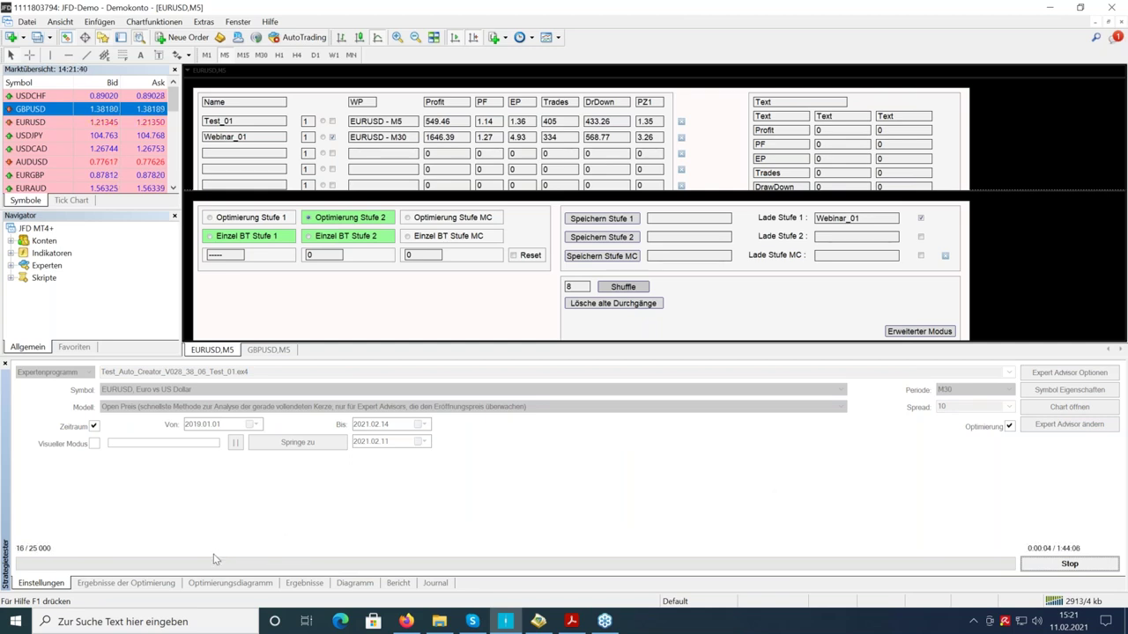
- Sort the running Stufe 2 optimisation results by profit (Gewinn) and check the progress of the run
{"action": "left_click", "coordinate": [155, 584]}
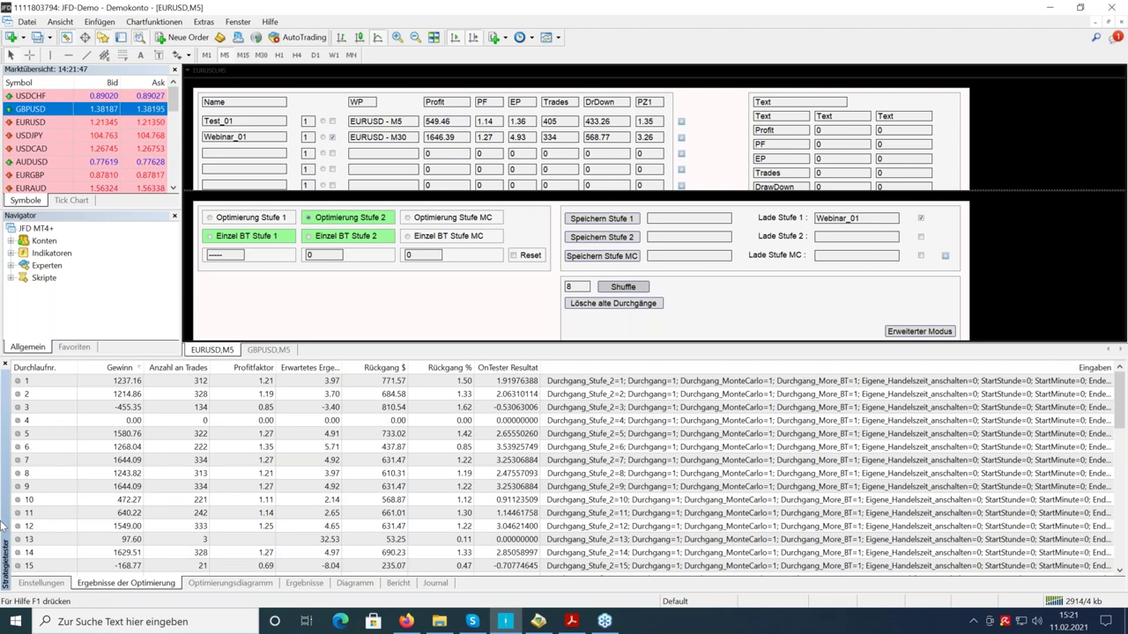
{"action": "left_click", "coordinate": [54, 584]}
{"action": "left_click", "coordinate": [114, 584]}
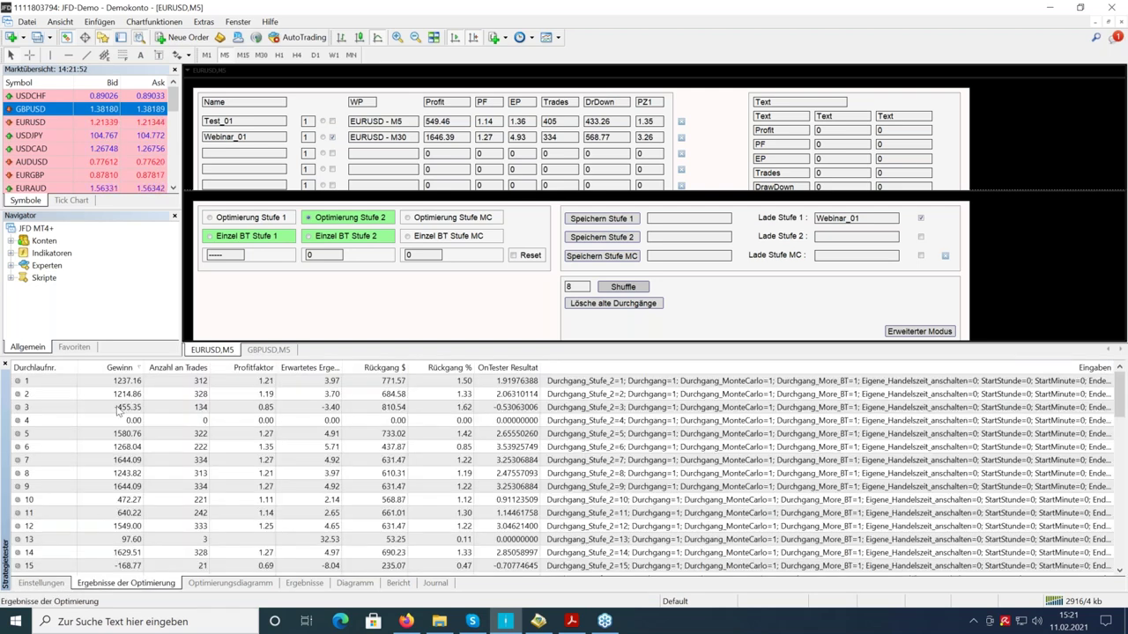
{"action": "left_click", "coordinate": [120, 367]}
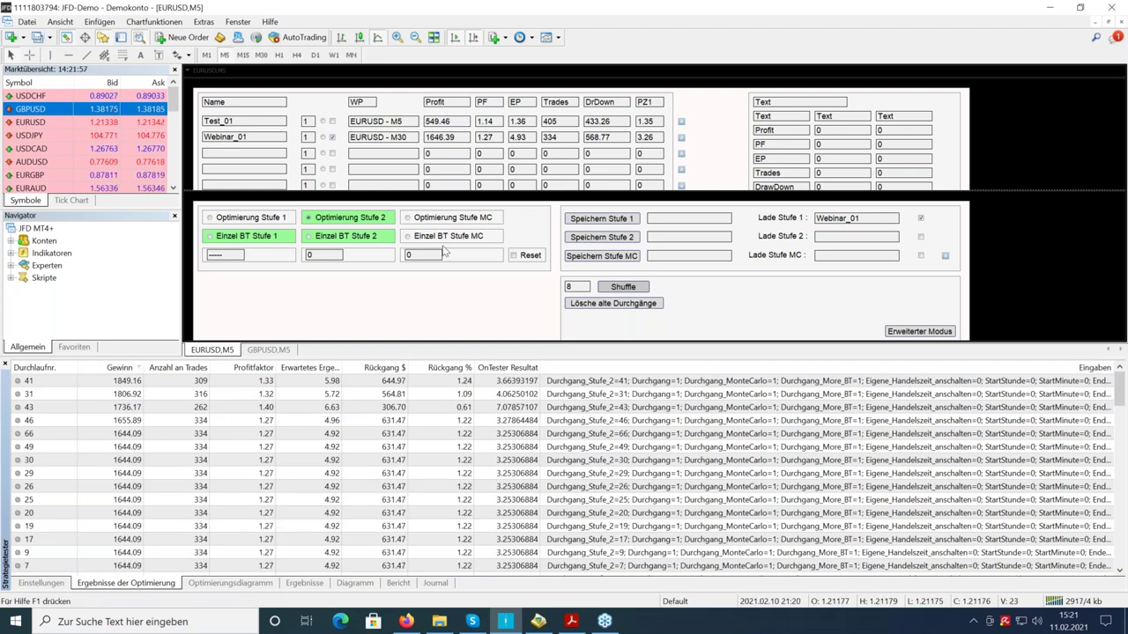
{"action": "left_click", "coordinate": [67, 585]}
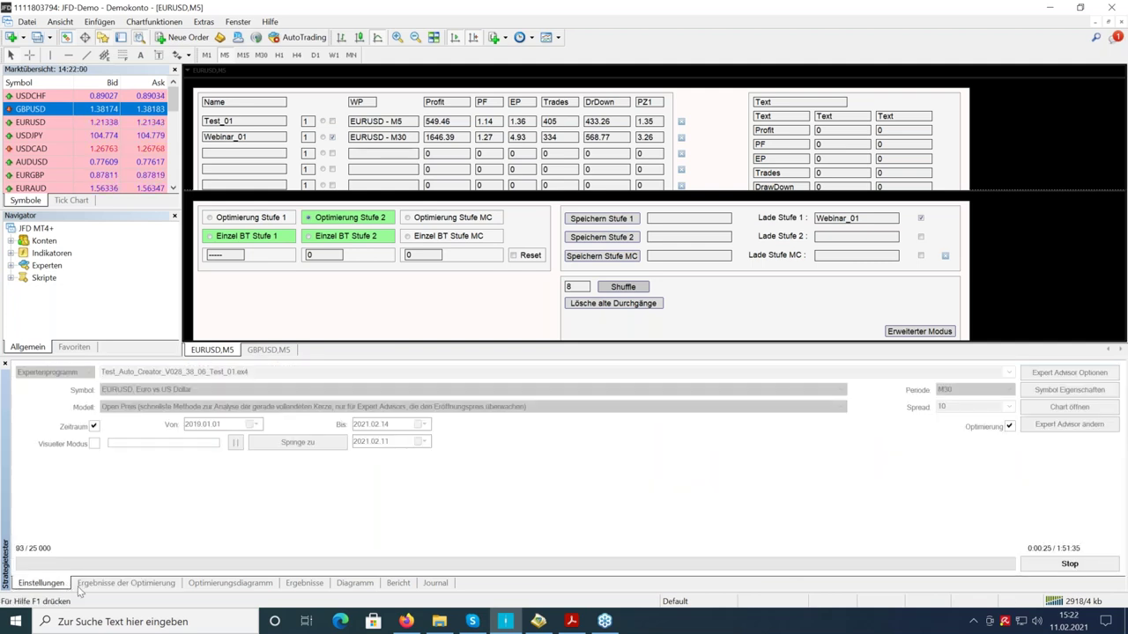
{"action": "left_click", "coordinate": [99, 585]}
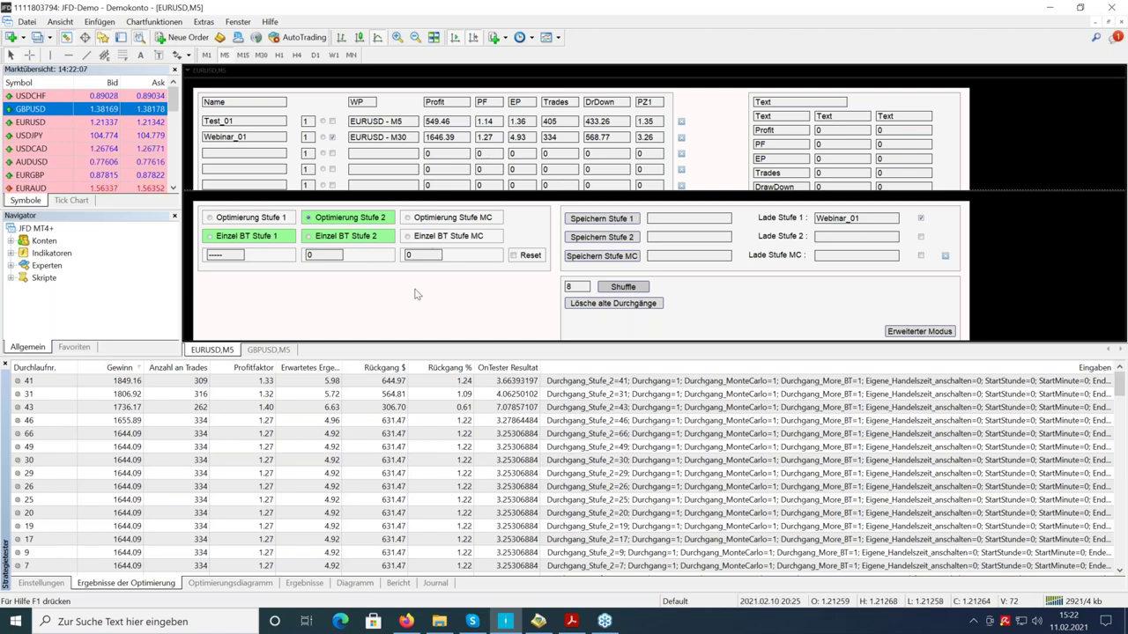
- Sort the results by Profitfaktor and compare them with the balance diagram of the earlier Stufe 1 backtest
{"action": "left_click", "coordinate": [253, 368]}
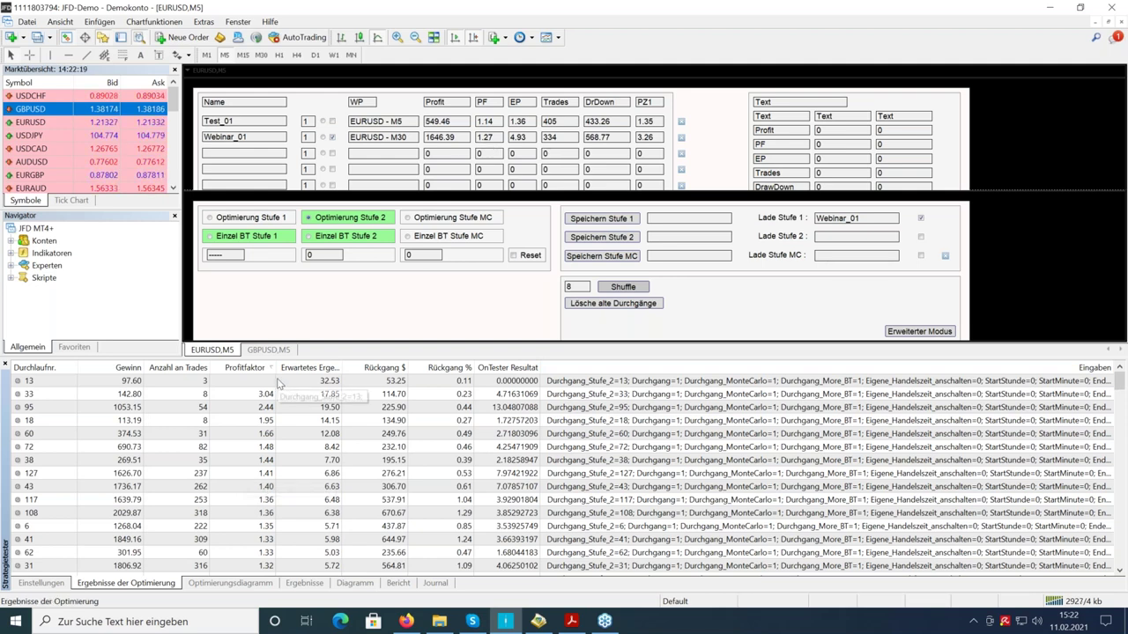
{"action": "left_click", "coordinate": [355, 584]}
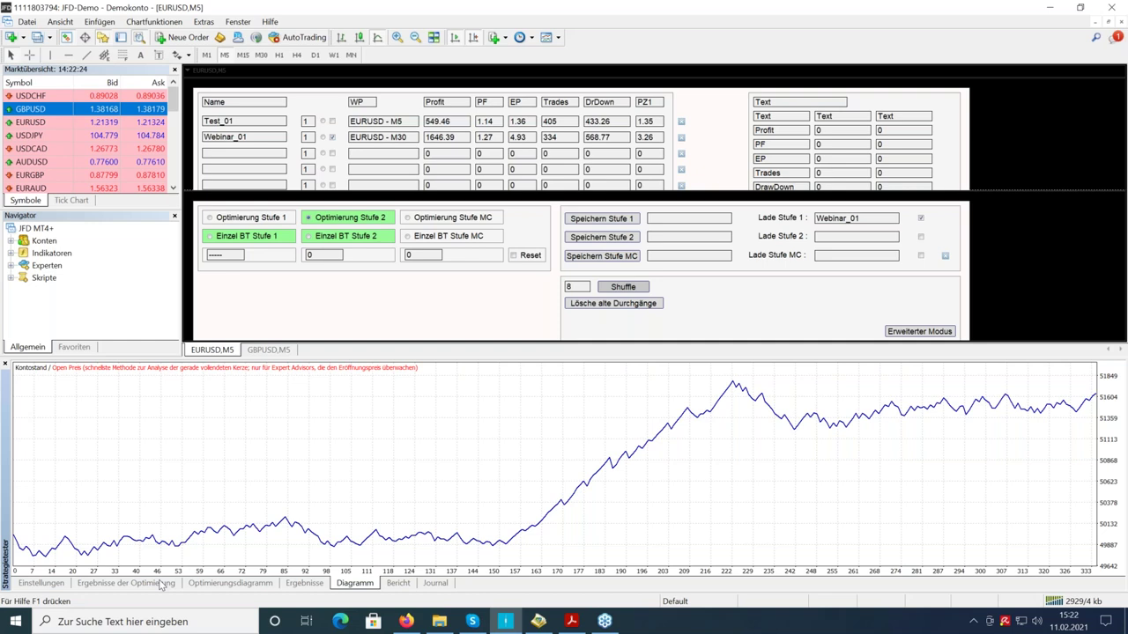
{"action": "left_click", "coordinate": [126, 583]}
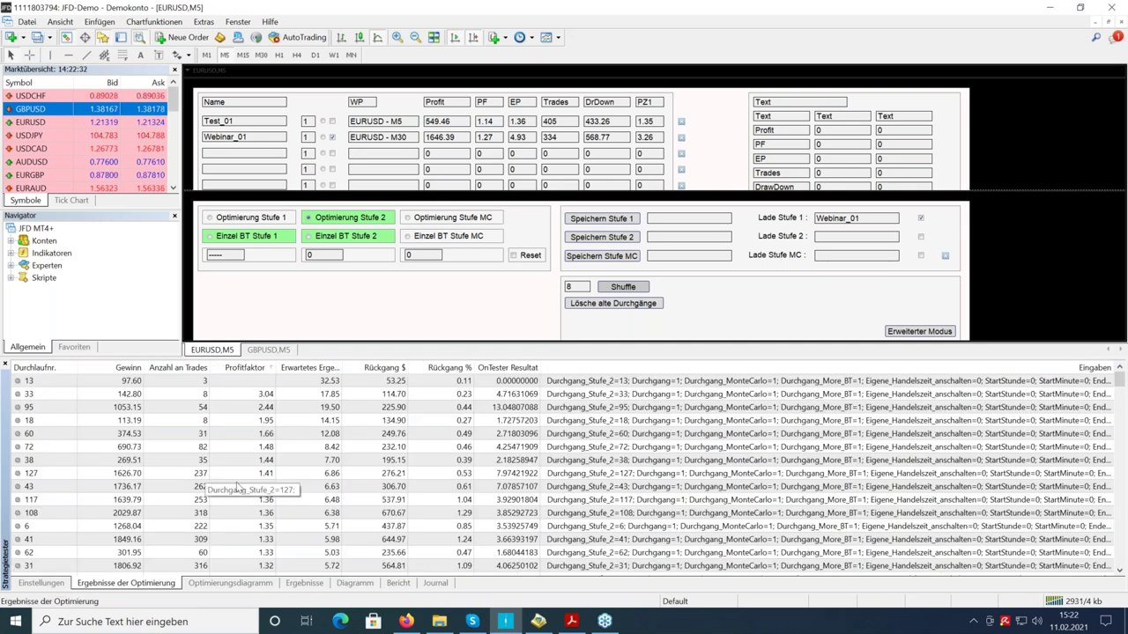
{"action": "left_click", "coordinate": [56, 586]}
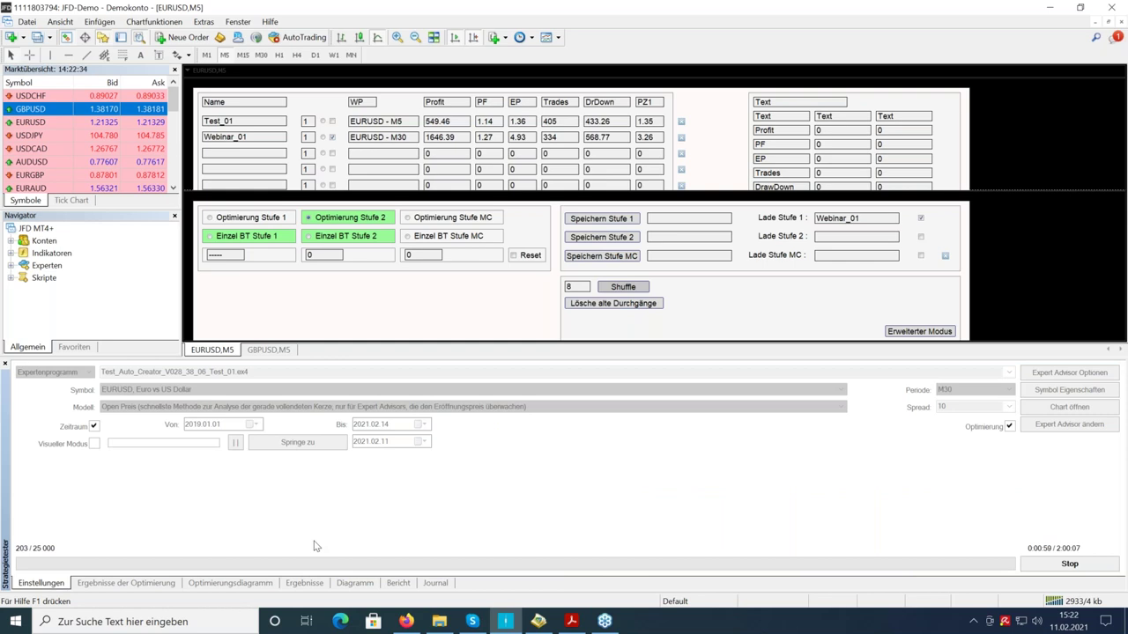
- Check pass 108 in the updated optimisation results, sort them by Profitfaktor again and select pass 196
{"action": "left_click", "coordinate": [142, 586]}
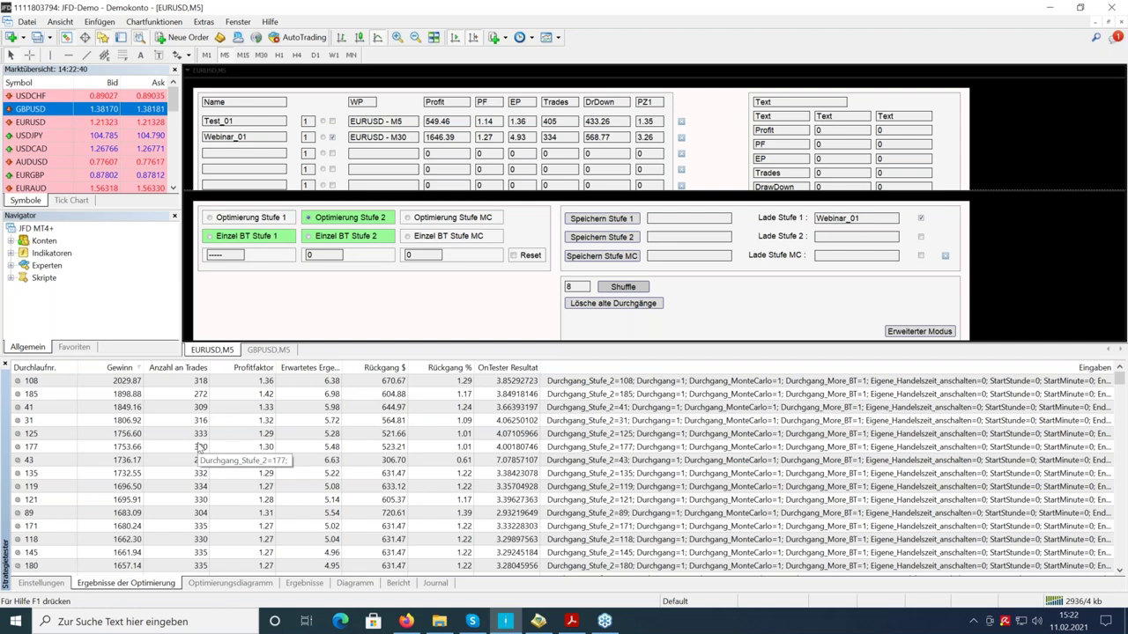
{"action": "left_click", "coordinate": [259, 381]}
{"action": "left_click", "coordinate": [250, 368]}
{"action": "left_click", "coordinate": [250, 368]}
{"action": "left_click", "coordinate": [250, 368]}
{"action": "left_click", "coordinate": [251, 368]}
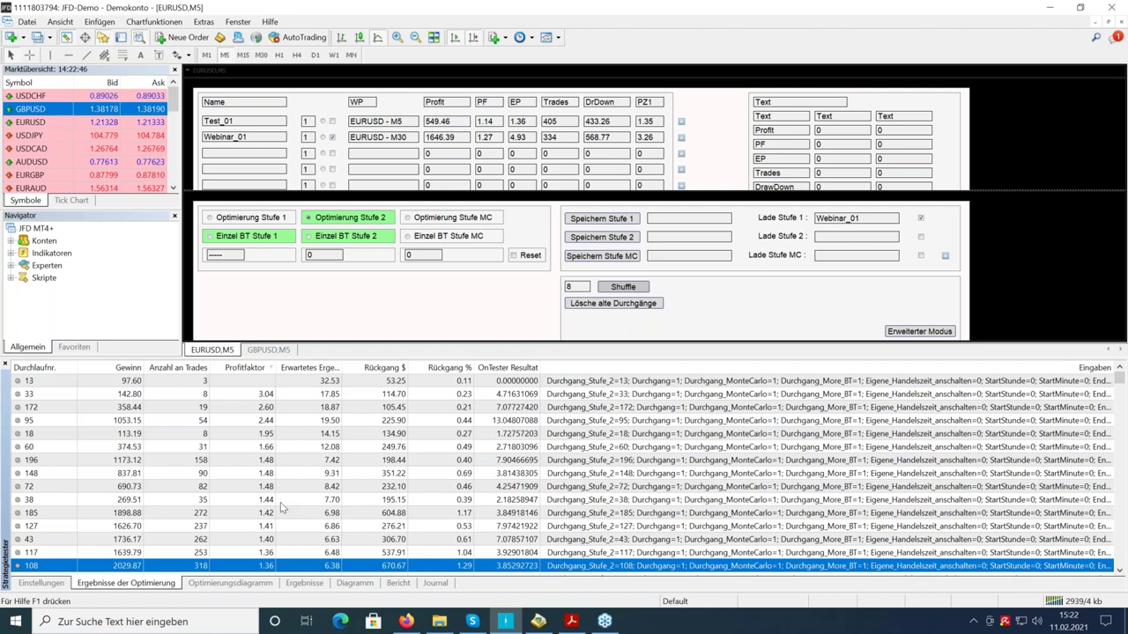
{"action": "left_click", "coordinate": [246, 465]}
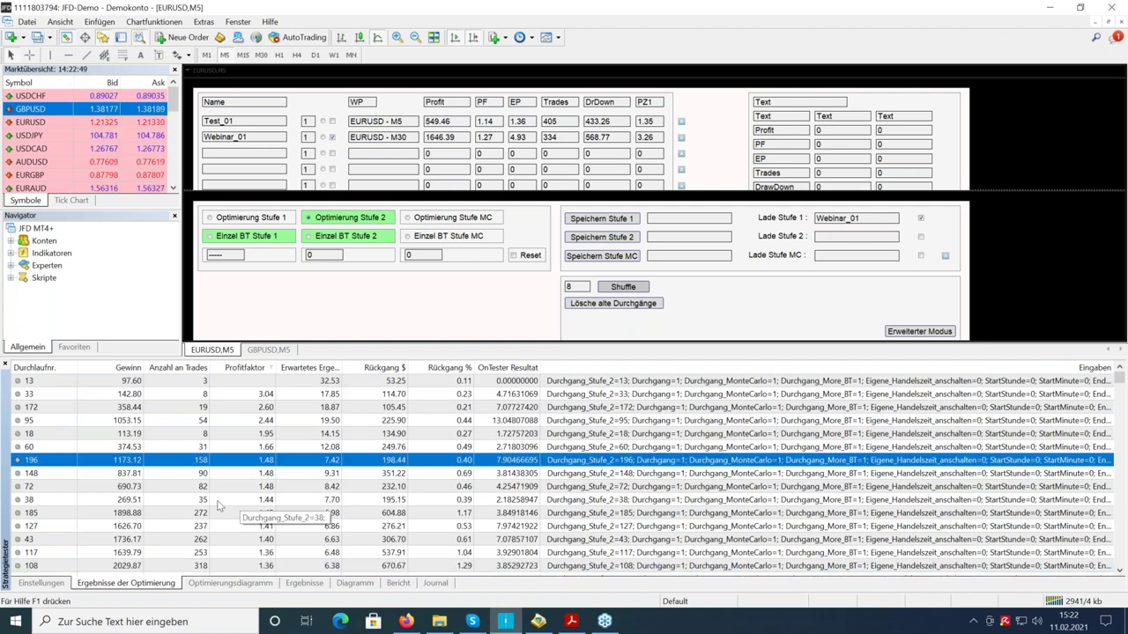
- Stop the Stufe 2 optimisation and look through the collected passes, including pass 43, in order of profit
{"action": "left_click", "coordinate": [44, 584]}
{"action": "left_click", "coordinate": [1048, 564]}
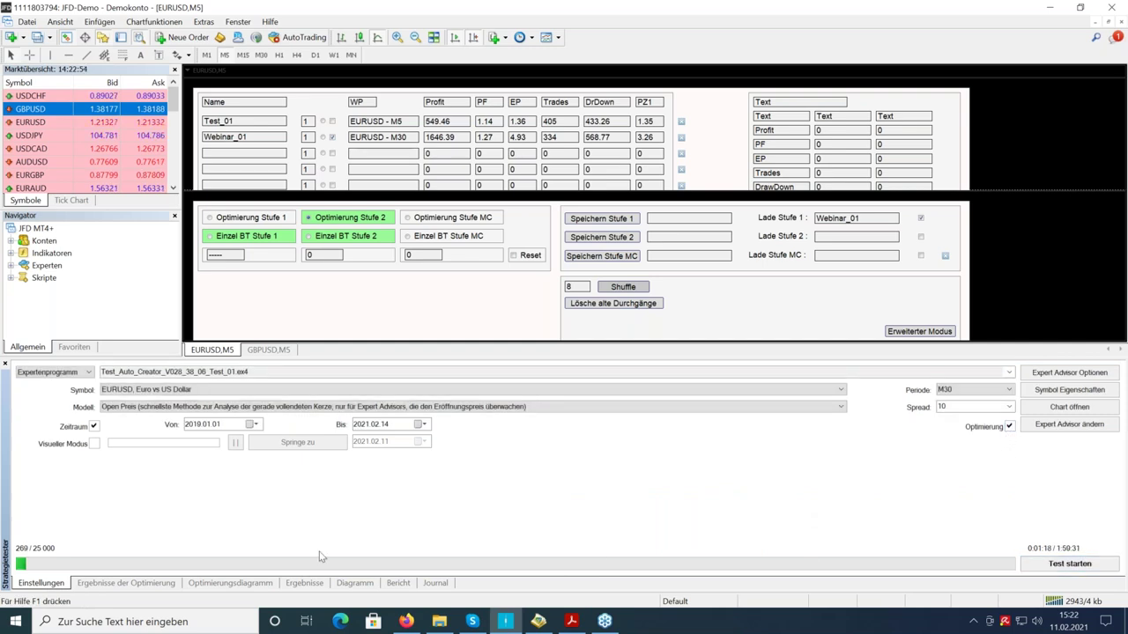
{"action": "left_click", "coordinate": [137, 585]}
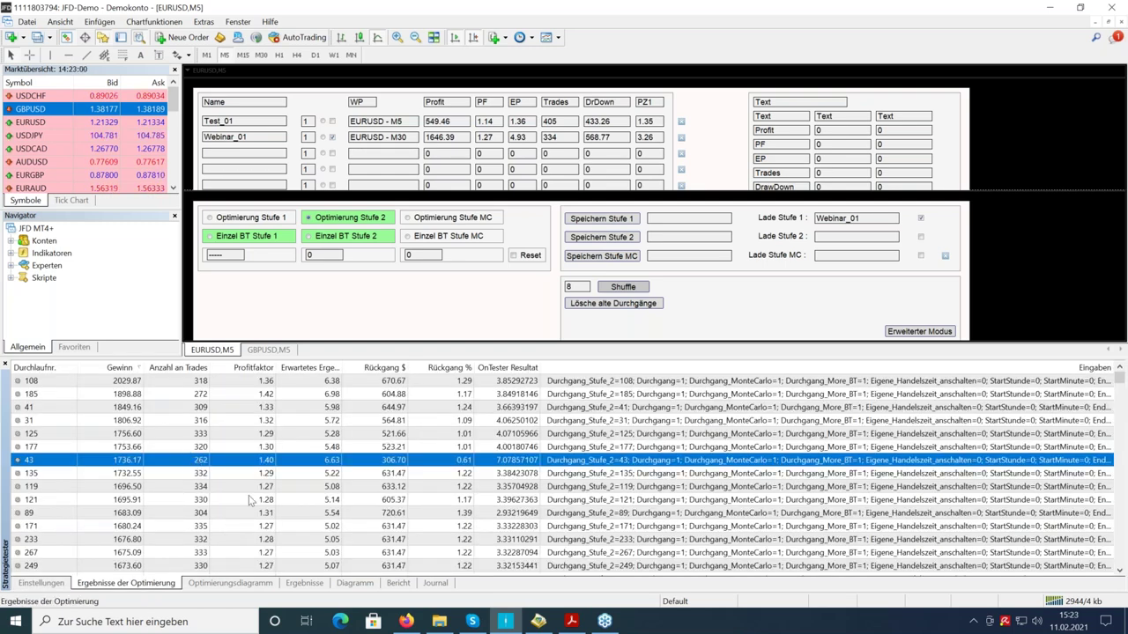
{"action": "left_click", "coordinate": [58, 582]}
{"action": "left_click", "coordinate": [108, 589]}
{"action": "left_click", "coordinate": [69, 589]}
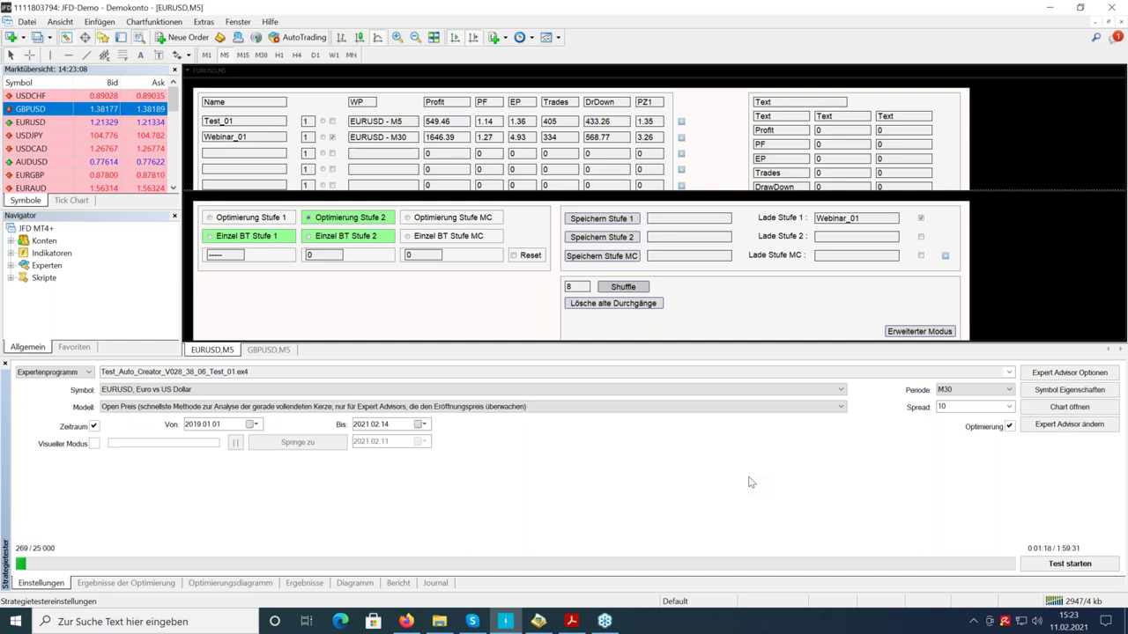
{"action": "left_click", "coordinate": [120, 582]}
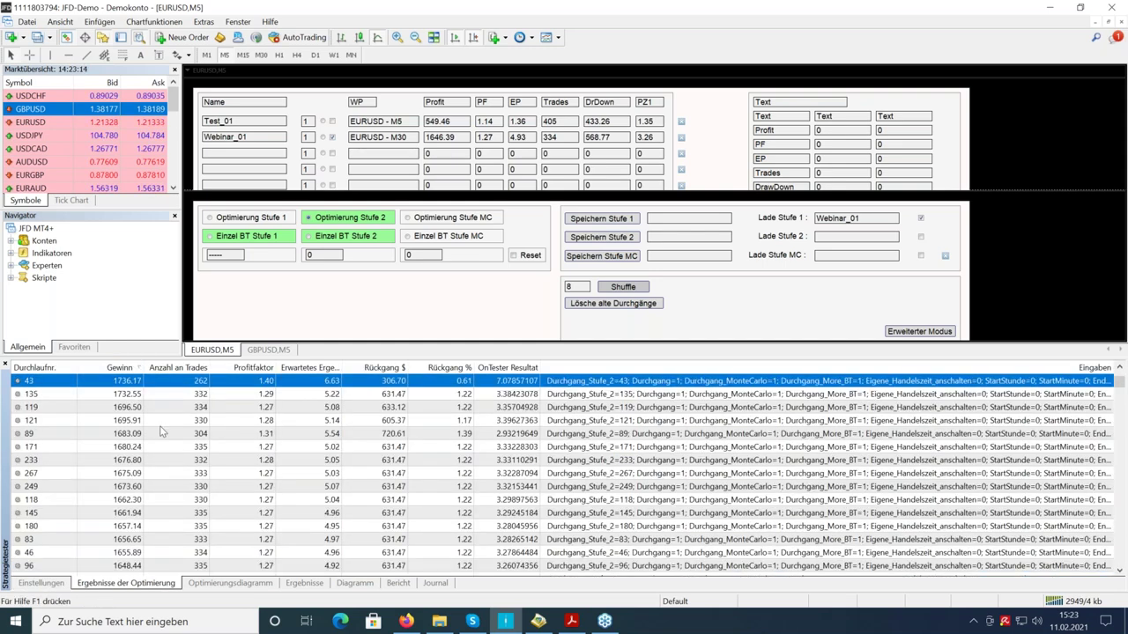
- Pick pass 196 from the results sorted by Profitfaktor and enter 196 as the pass for Einzel BT Stufe 2
{"action": "left_click", "coordinate": [269, 370]}
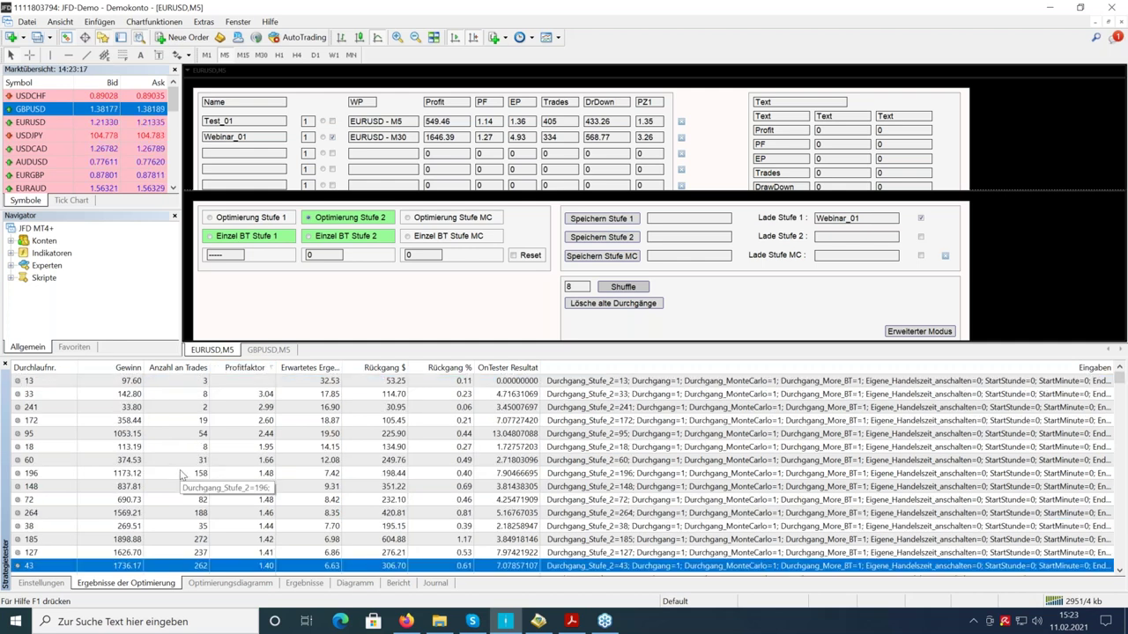
{"action": "left_click", "coordinate": [181, 475]}
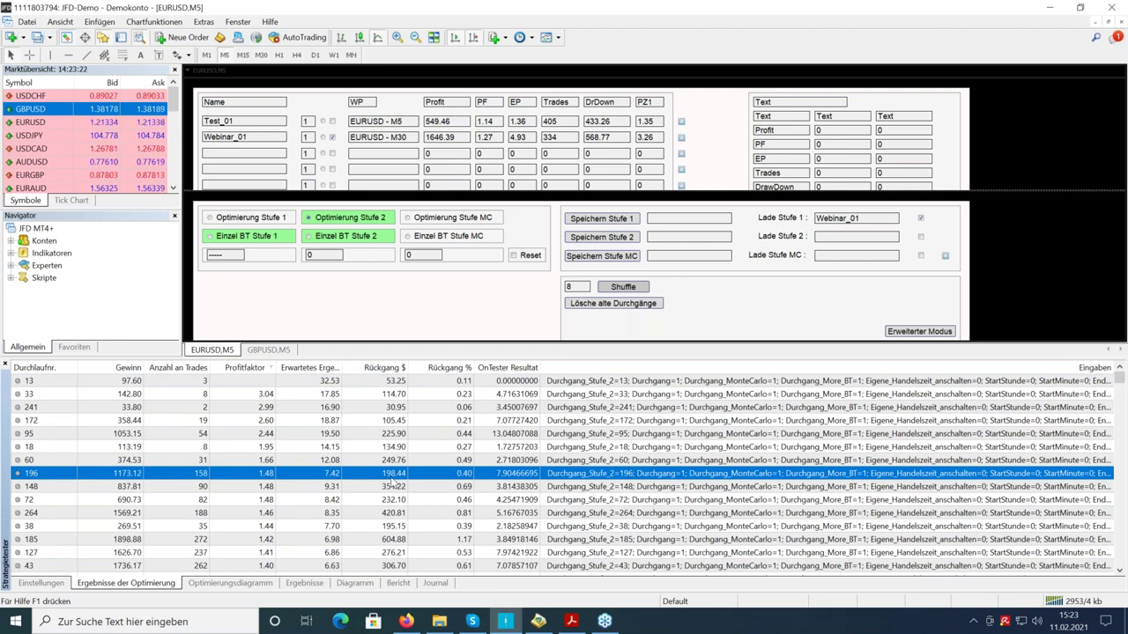
{"action": "left_click", "coordinate": [310, 239]}
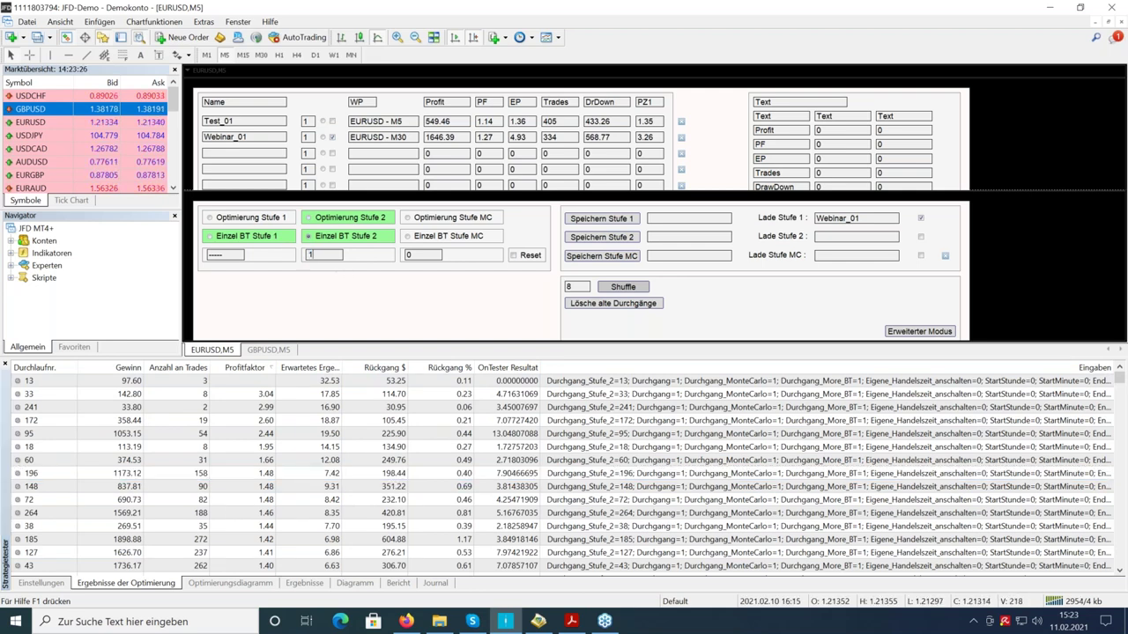
{"action": "type", "text": "6"}
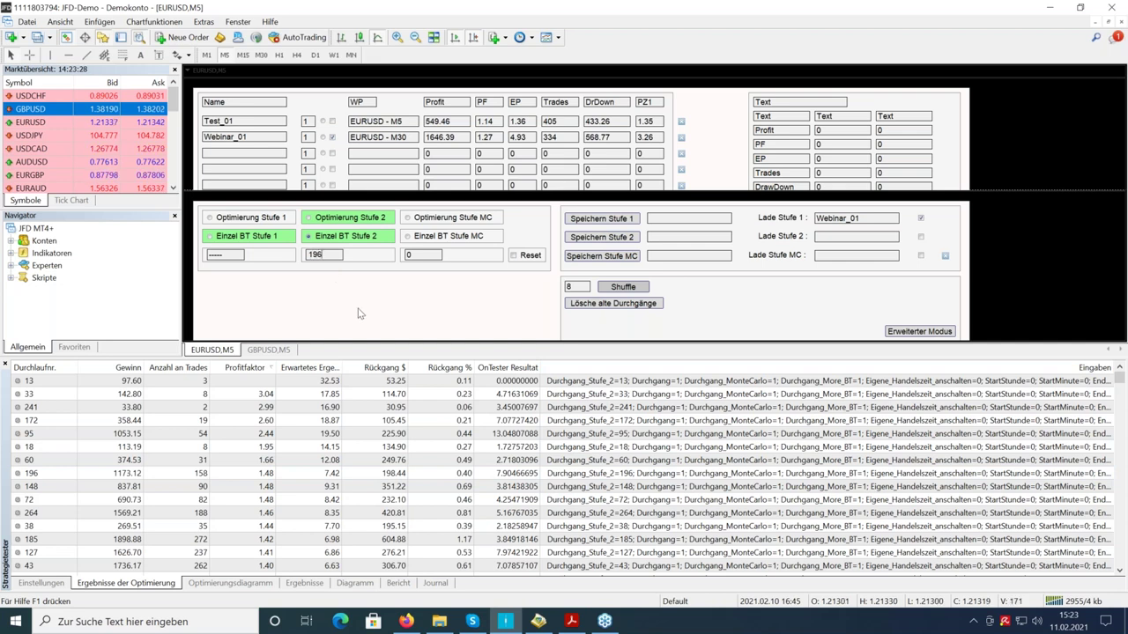
- Turn off optimisation, run the single Stufe 2 backtest of pass 196 and show its balance diagram
{"action": "left_click", "coordinate": [65, 582]}
{"action": "left_click", "coordinate": [1010, 427]}
{"action": "left_click", "coordinate": [1070, 564]}
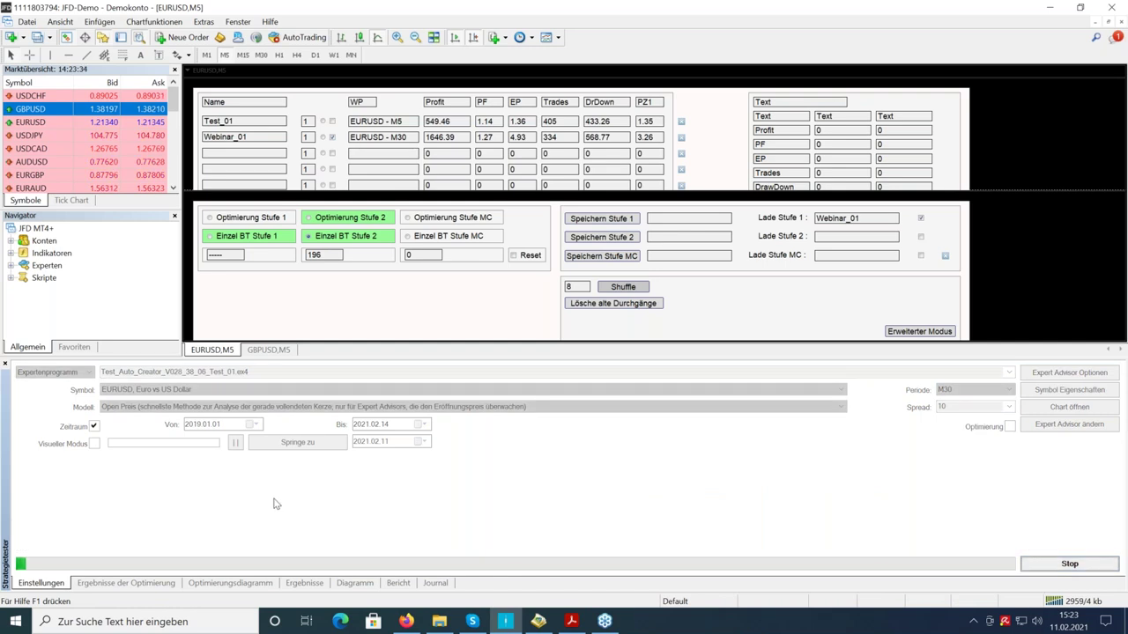
{"action": "left_click", "coordinate": [354, 583]}
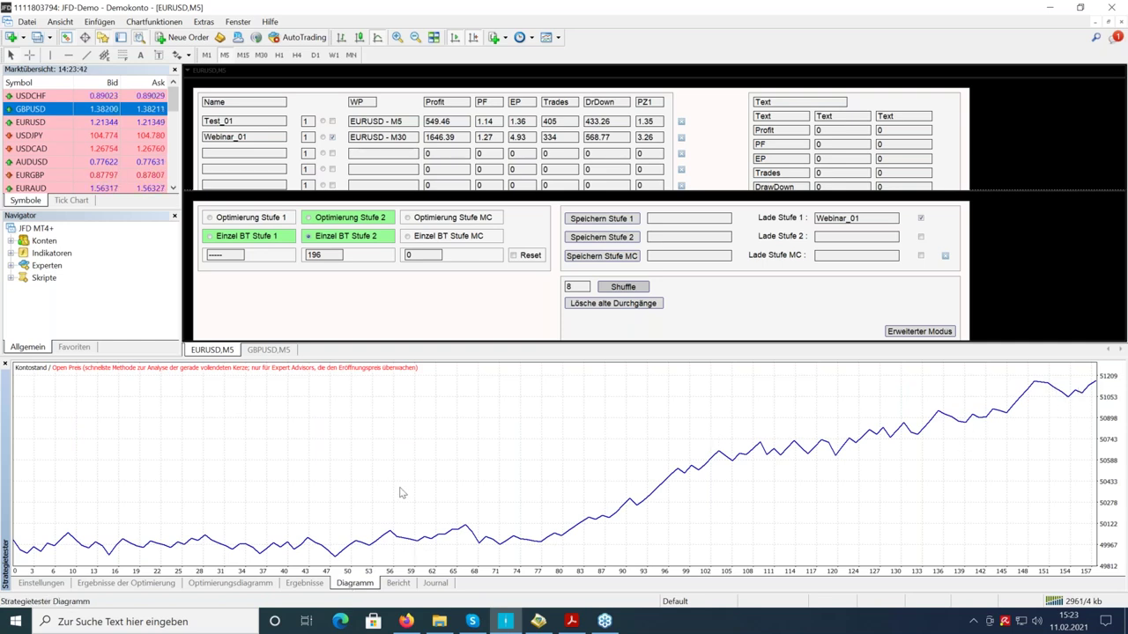
- Pick pass 95 from the optimisation results and set the Einzel BT Stufe 2 pass to 95
{"action": "left_click", "coordinate": [103, 583]}
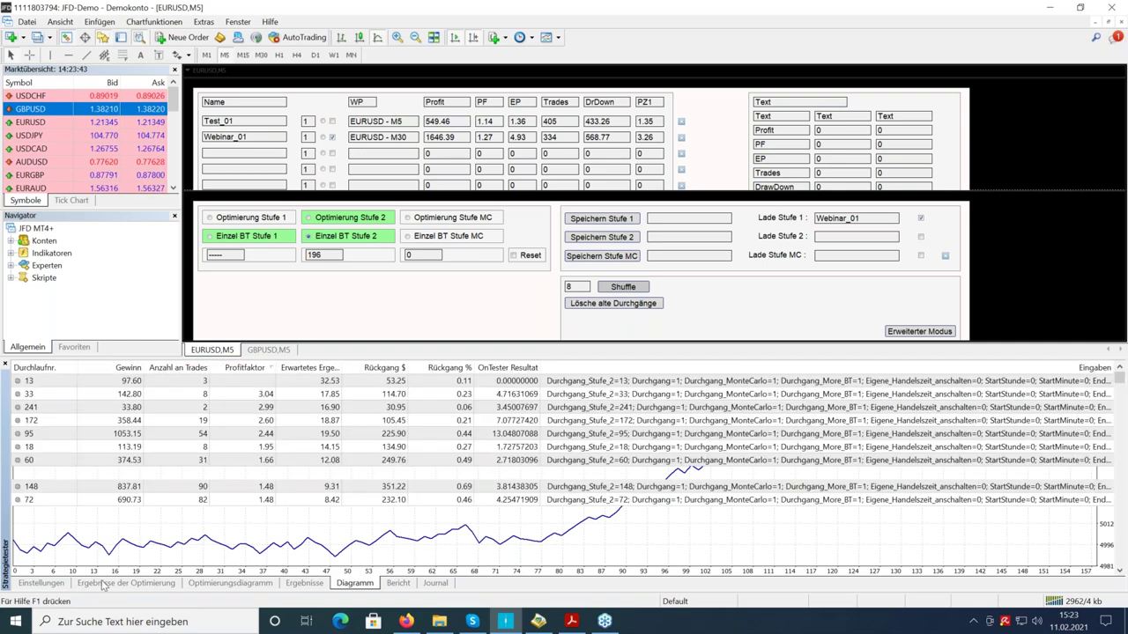
{"action": "left_click", "coordinate": [209, 436]}
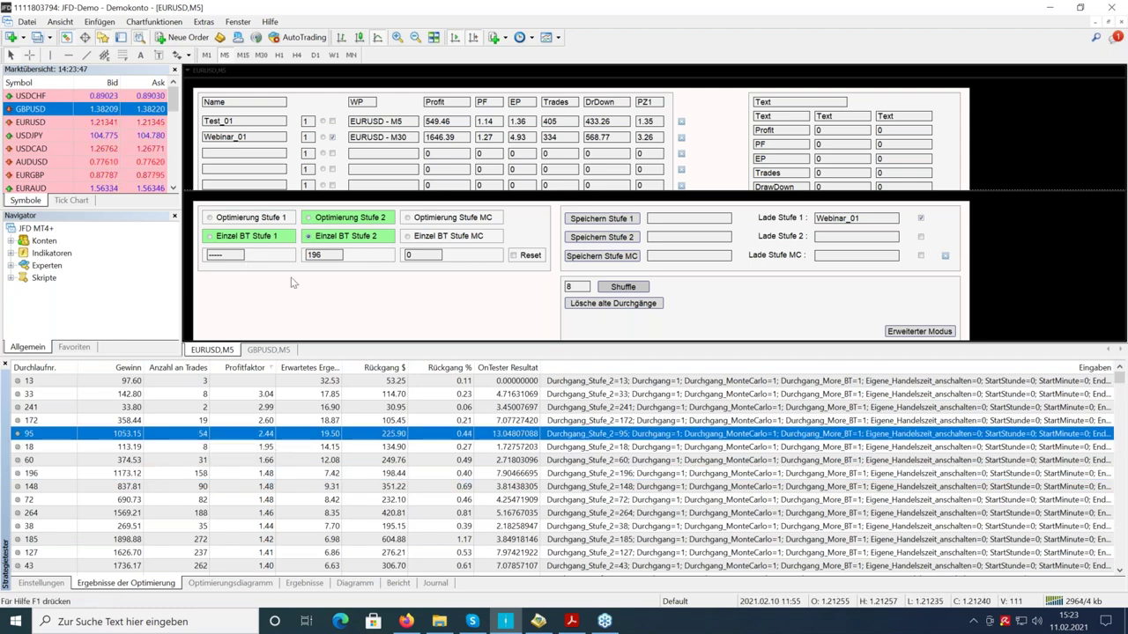
{"action": "double_click", "coordinate": [331, 255]}
{"action": "type", "text": "95"}
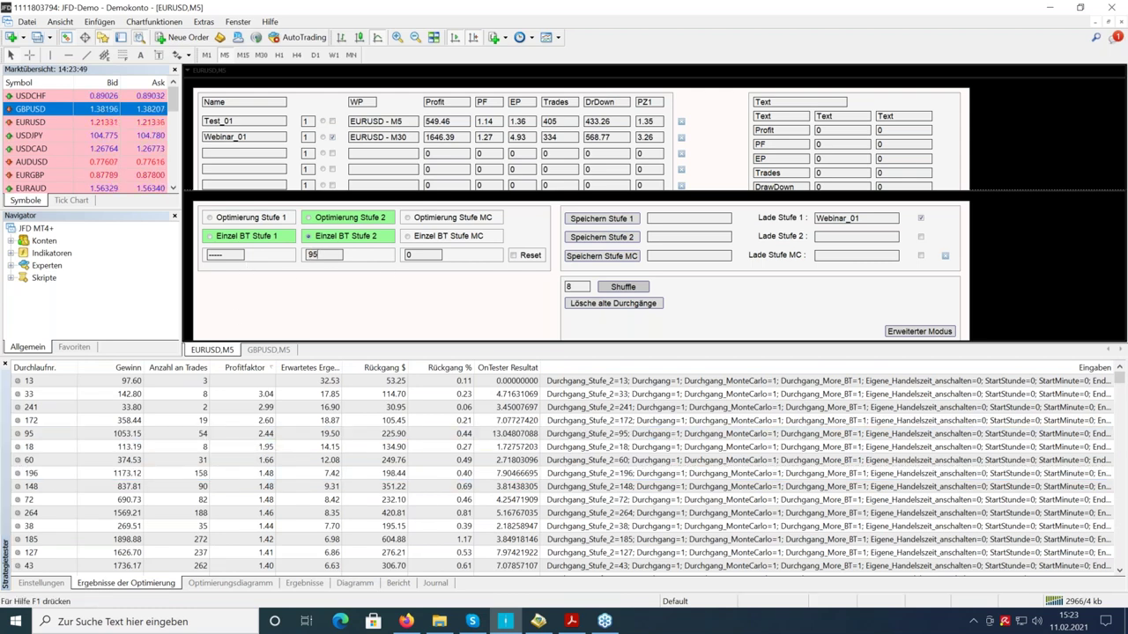
- Run the single Stufe 2 backtest of pass 95 and check its balance diagram
{"action": "key", "text": "Return"}
{"action": "left_click", "coordinate": [1033, 565]}
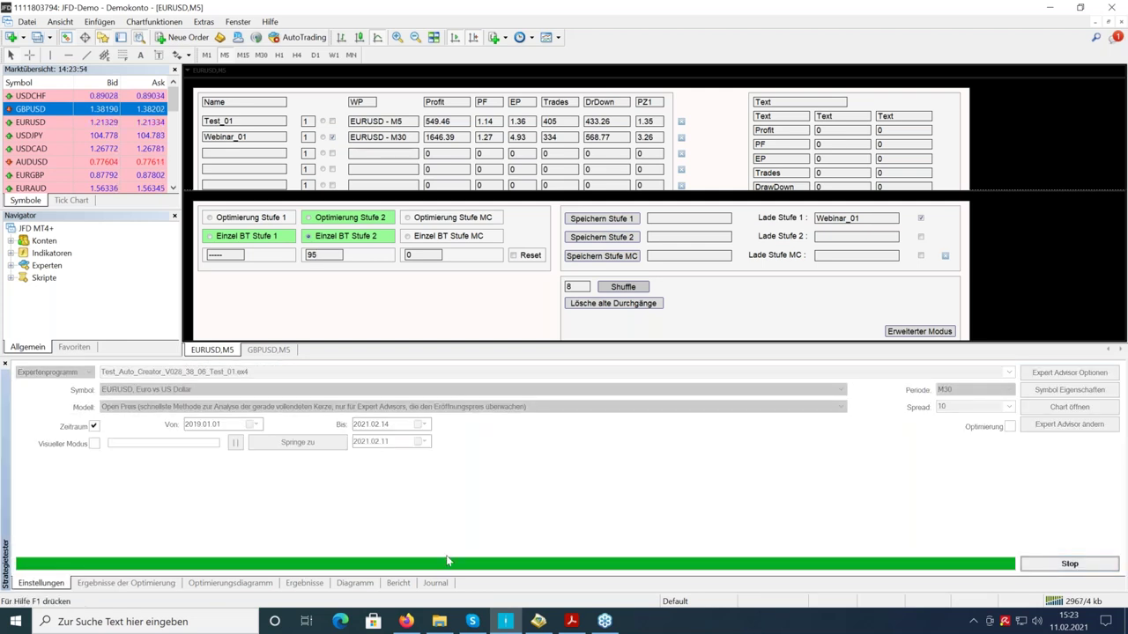
{"action": "left_click", "coordinate": [360, 585]}
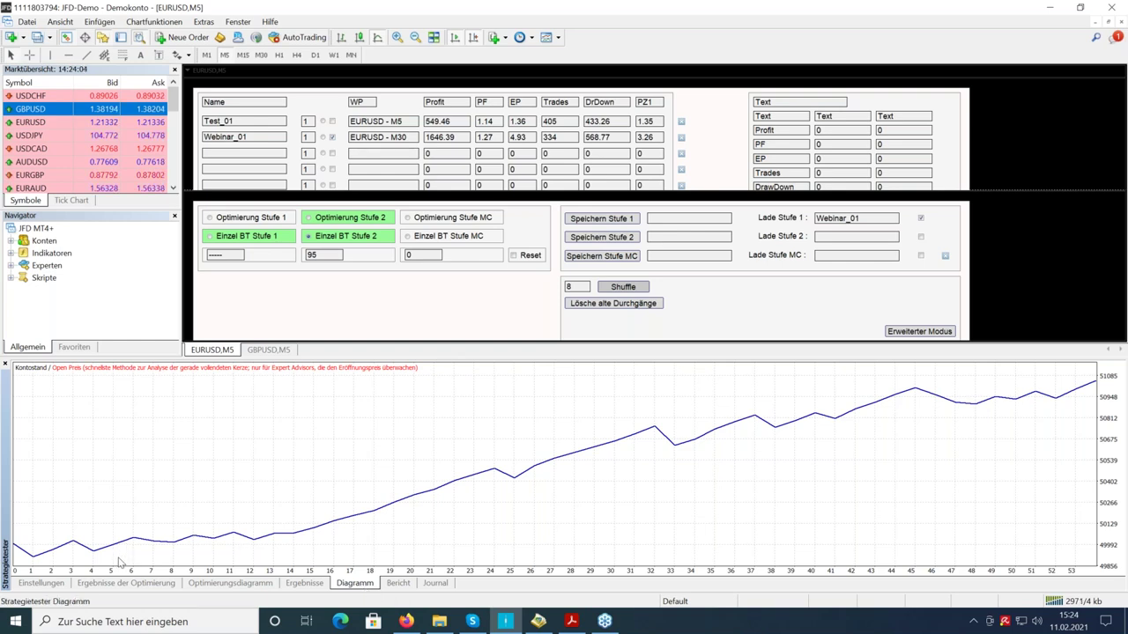
{"action": "left_click", "coordinate": [46, 584]}
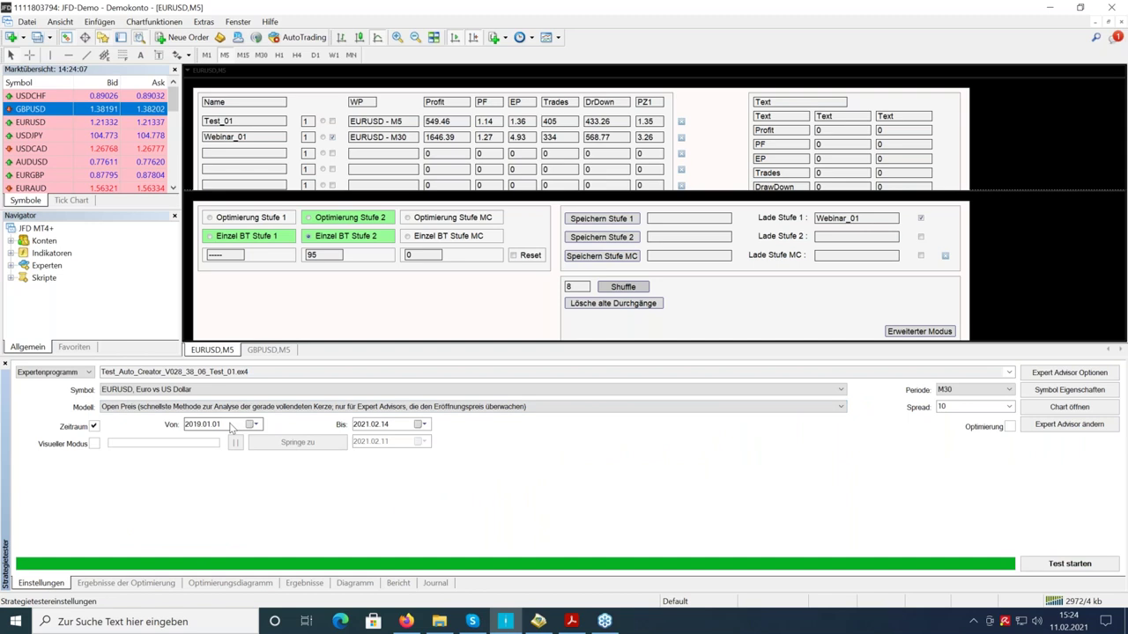
- Set the Einzel BT Stufe 2 pass to 196, rerun the single backtest and show its balance diagram
{"action": "left_click", "coordinate": [155, 585]}
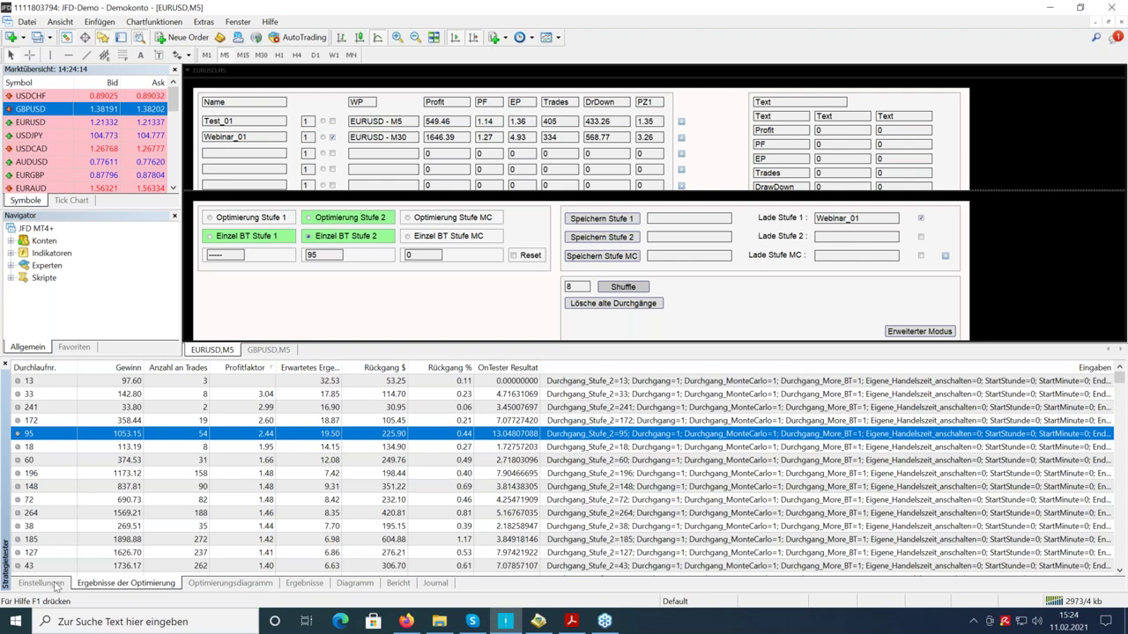
{"action": "left_click", "coordinate": [175, 473]}
{"action": "double_click", "coordinate": [327, 254]}
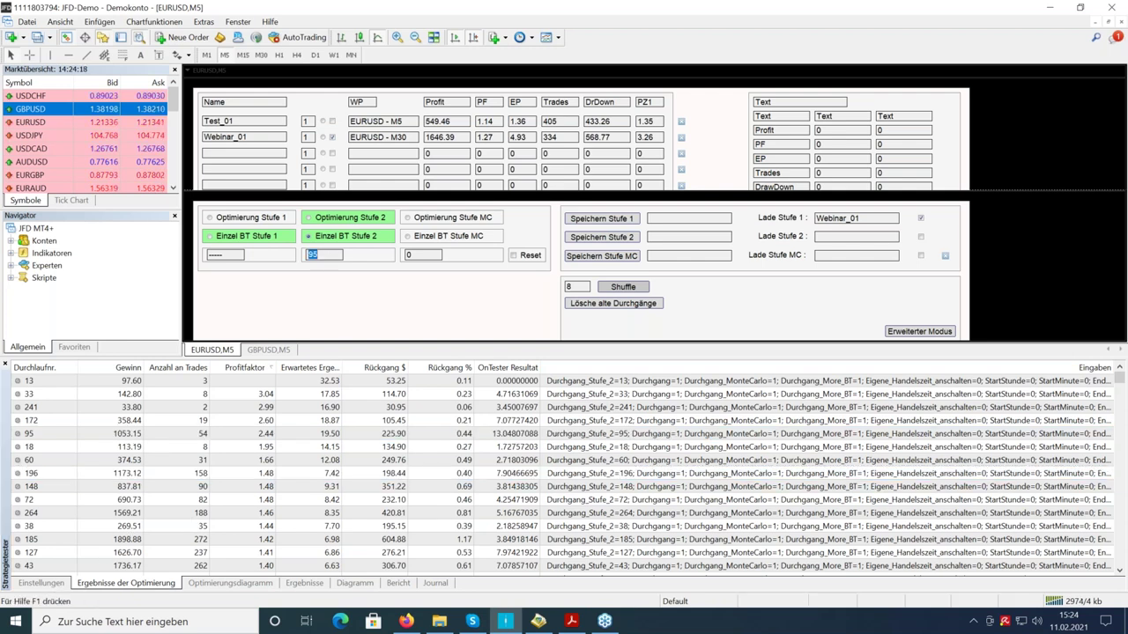
{"action": "type", "text": "196"}
{"action": "left_click", "coordinate": [41, 584]}
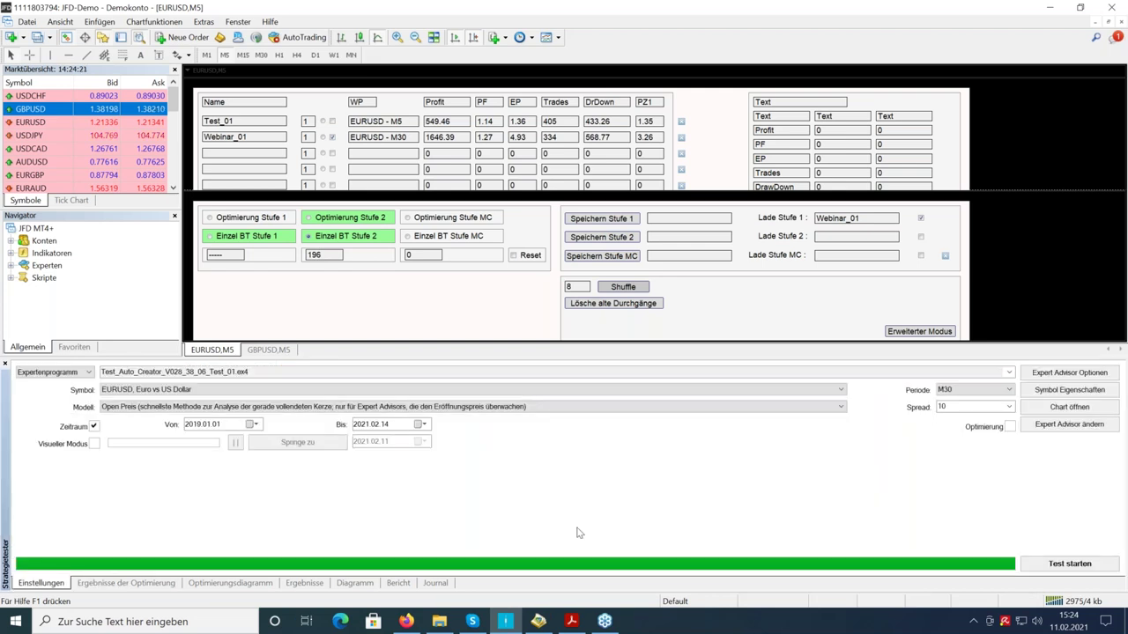
{"action": "left_click", "coordinate": [1040, 566]}
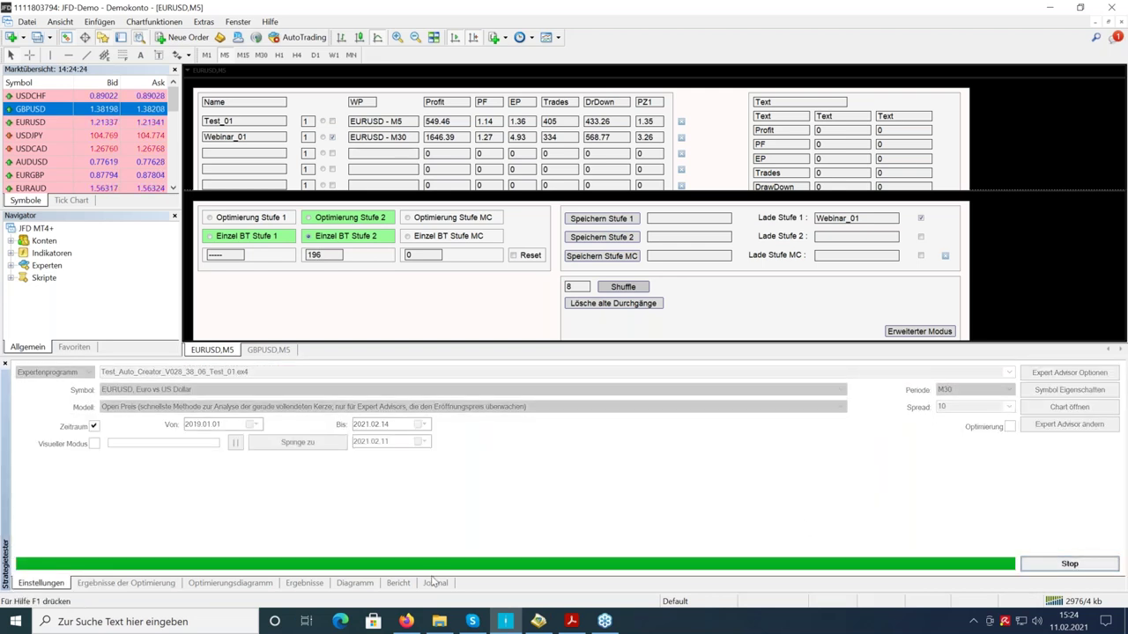
{"action": "left_click", "coordinate": [362, 587]}
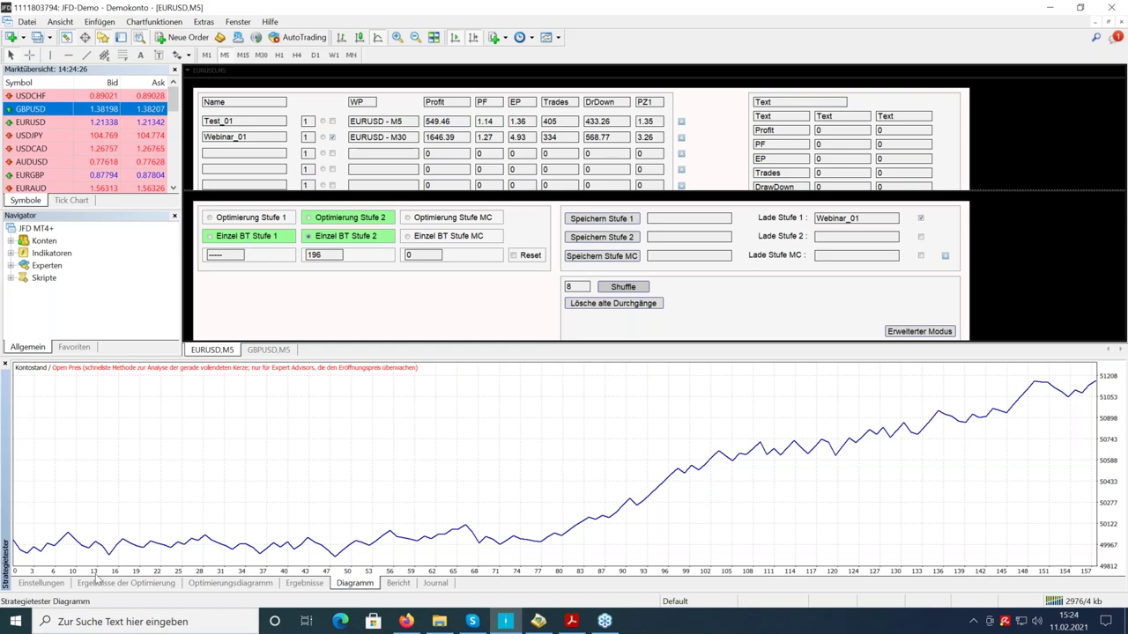
- Save the Stufe 2 result under the name Webinar_01_a, reusing the Stufe 1 name as its base
{"action": "left_click", "coordinate": [55, 583]}
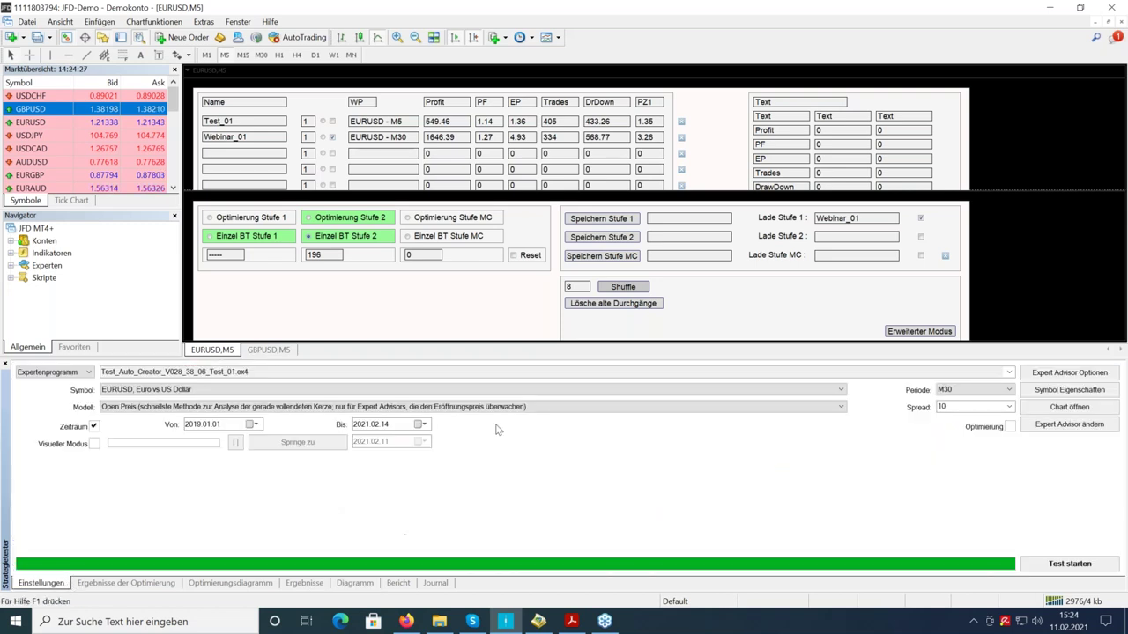
{"action": "double_click", "coordinate": [835, 217]}
{"action": "key", "text": "ctrl+c"}
{"action": "right_click", "coordinate": [835, 217]}
{"action": "left_click", "coordinate": [868, 240]}
{"action": "left_click", "coordinate": [679, 237]}
{"action": "right_click", "coordinate": [679, 237]}
{"action": "left_click", "coordinate": [710, 245]}
{"action": "type", "text": "_b"}
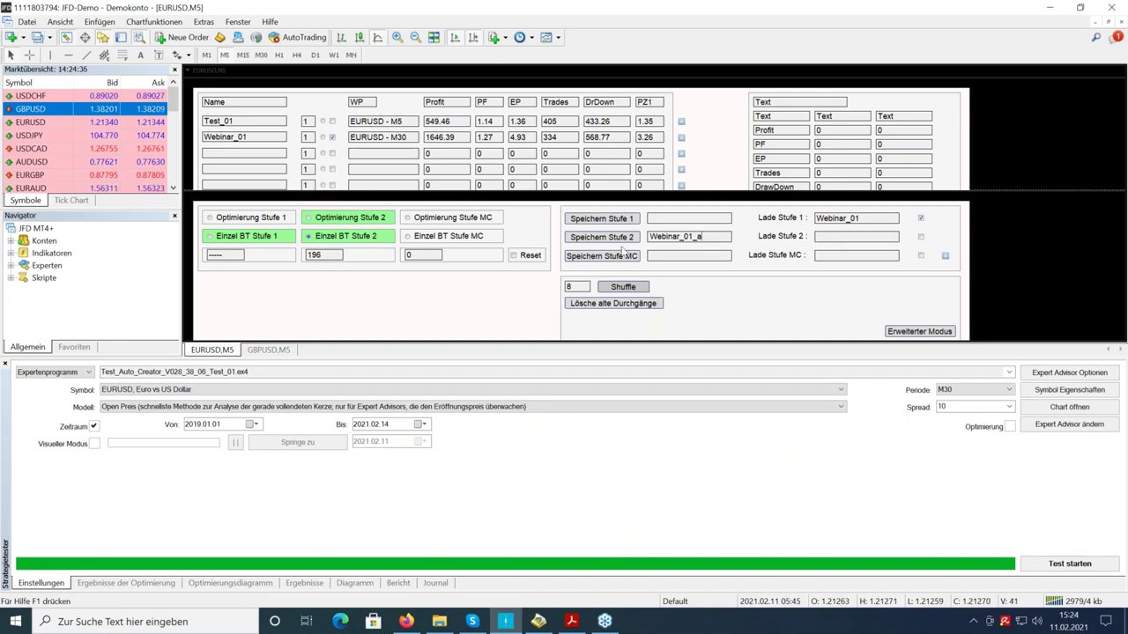
{"action": "key", "text": "Return"}
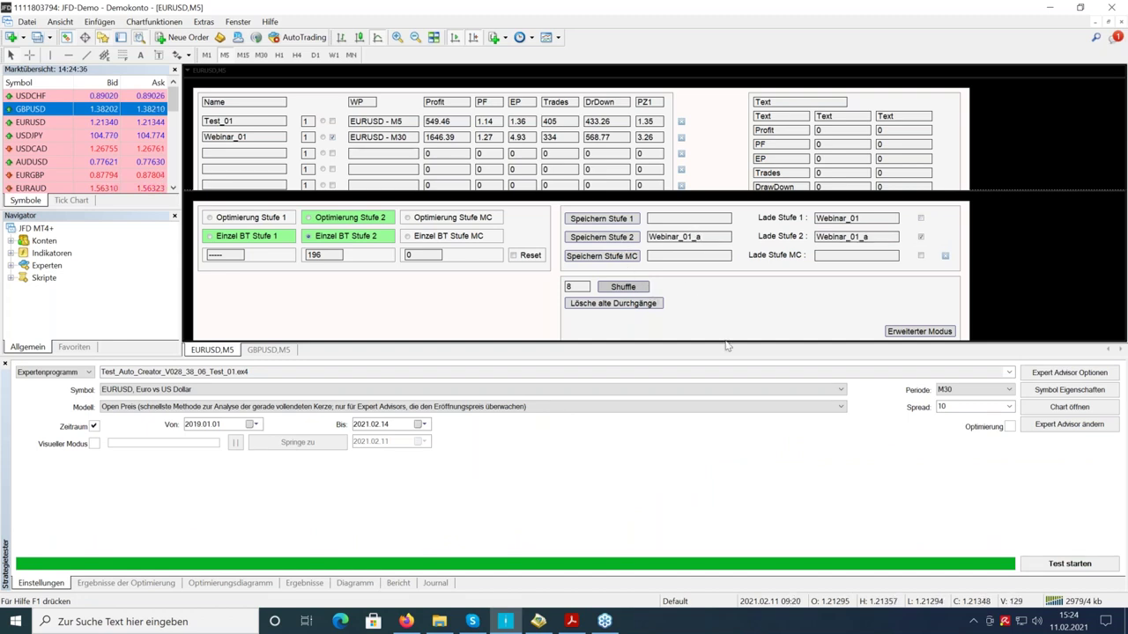
- Refresh the list of saved systems, select Webinar_01_a and load it as the Stufe 2 system
{"action": "left_click", "coordinate": [944, 256]}
{"action": "left_click_drag", "start_coordinate": [455, 188], "coordinate": [451, 296]}
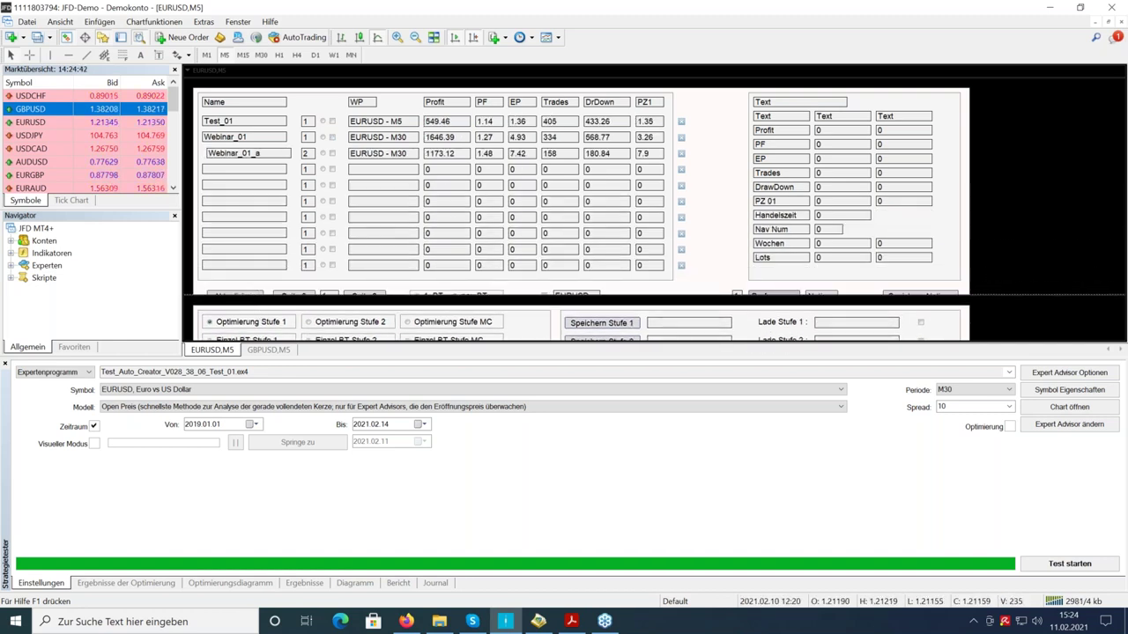
{"action": "left_click", "coordinate": [333, 154]}
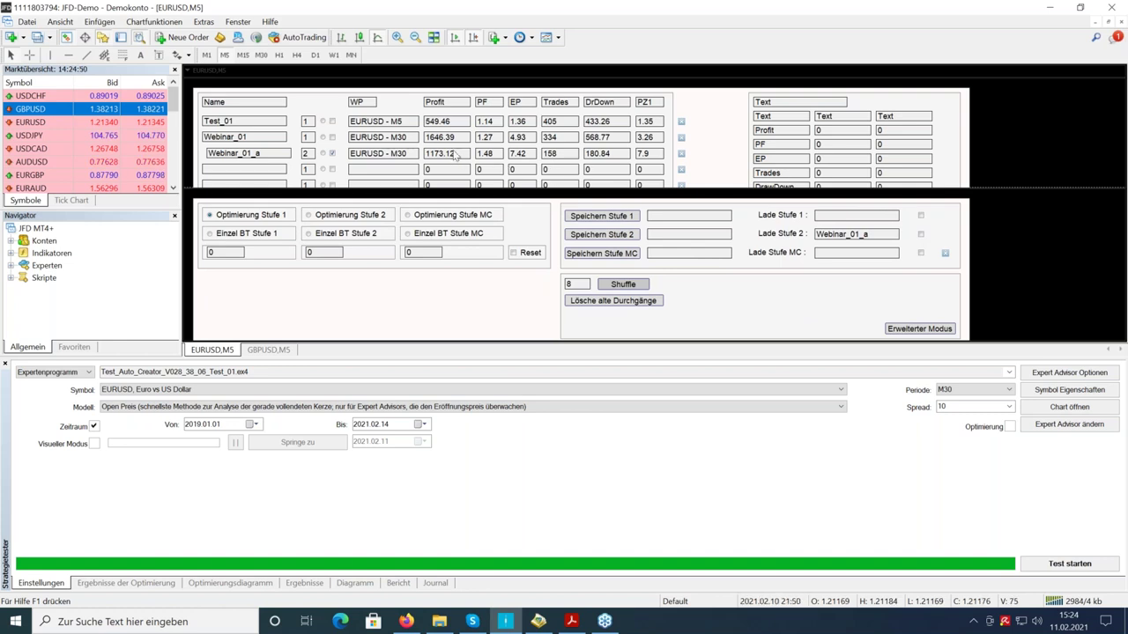
{"action": "left_click", "coordinate": [920, 235]}
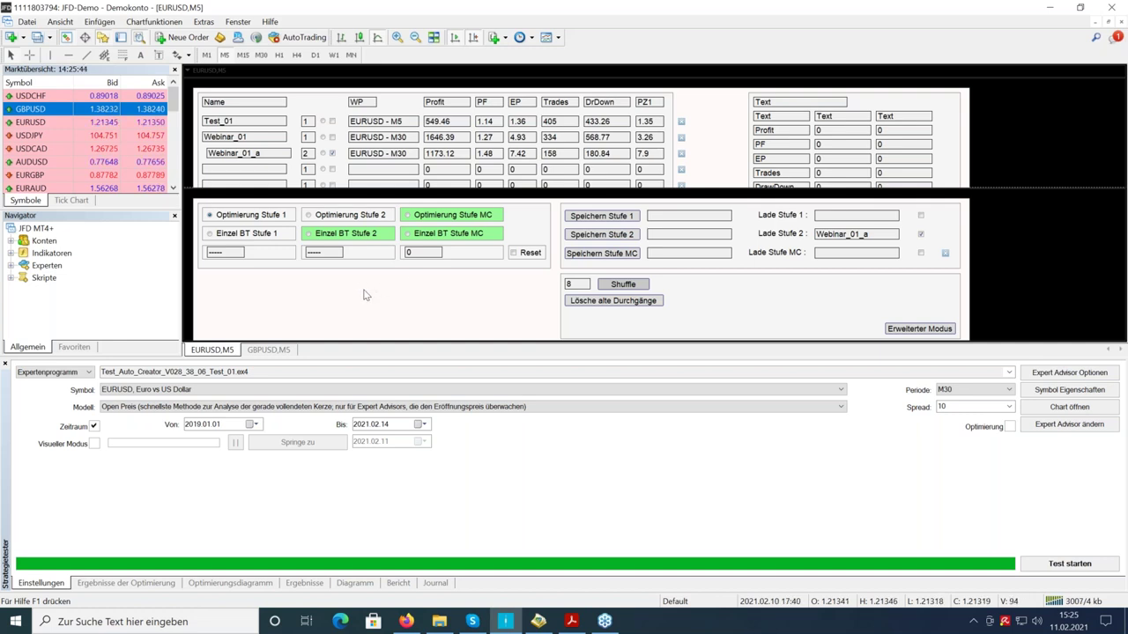
- Choose Optimierung Stufe MC with optimisation on, and vary Durchgang_MonteCarlo instead of Durchgang_Stufe_2, with step 1 and stop 5000
{"action": "left_click", "coordinate": [412, 216]}
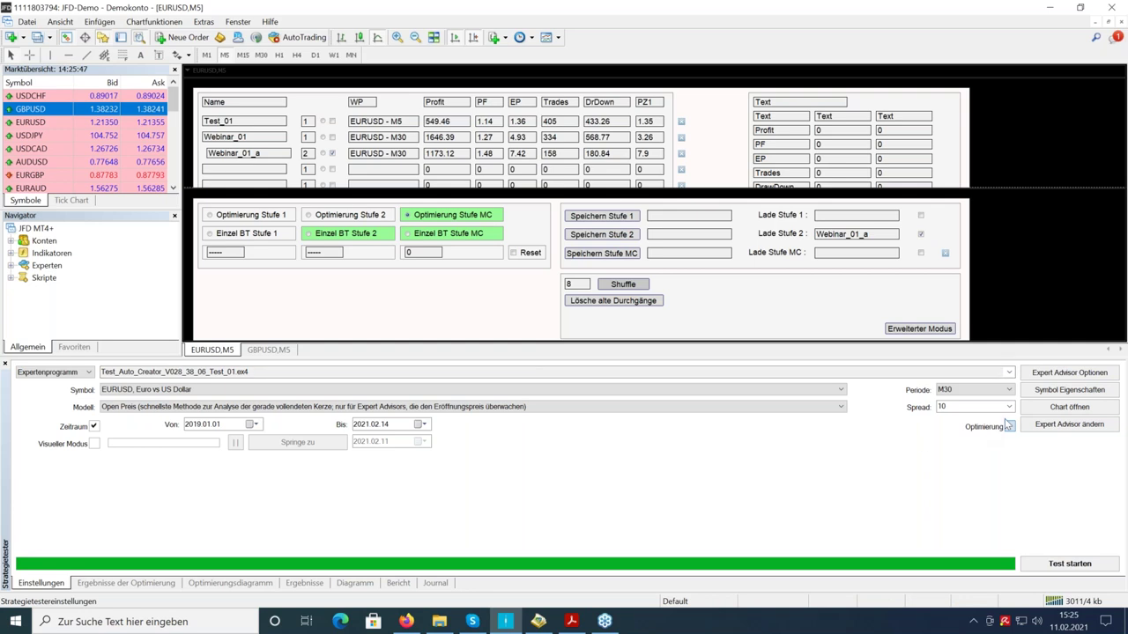
{"action": "left_click", "coordinate": [1038, 377]}
{"action": "left_click", "coordinate": [364, 166]}
{"action": "left_click", "coordinate": [360, 178]}
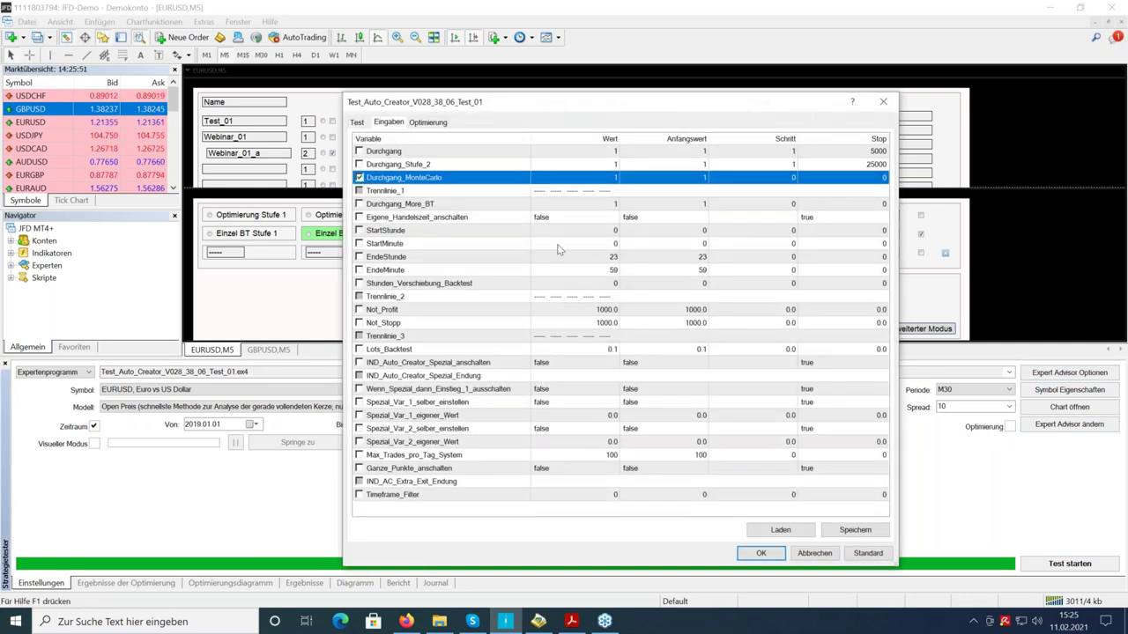
{"action": "left_click", "coordinate": [790, 178]}
{"action": "type", "text": "1"}
{"action": "key", "text": "Tab"}
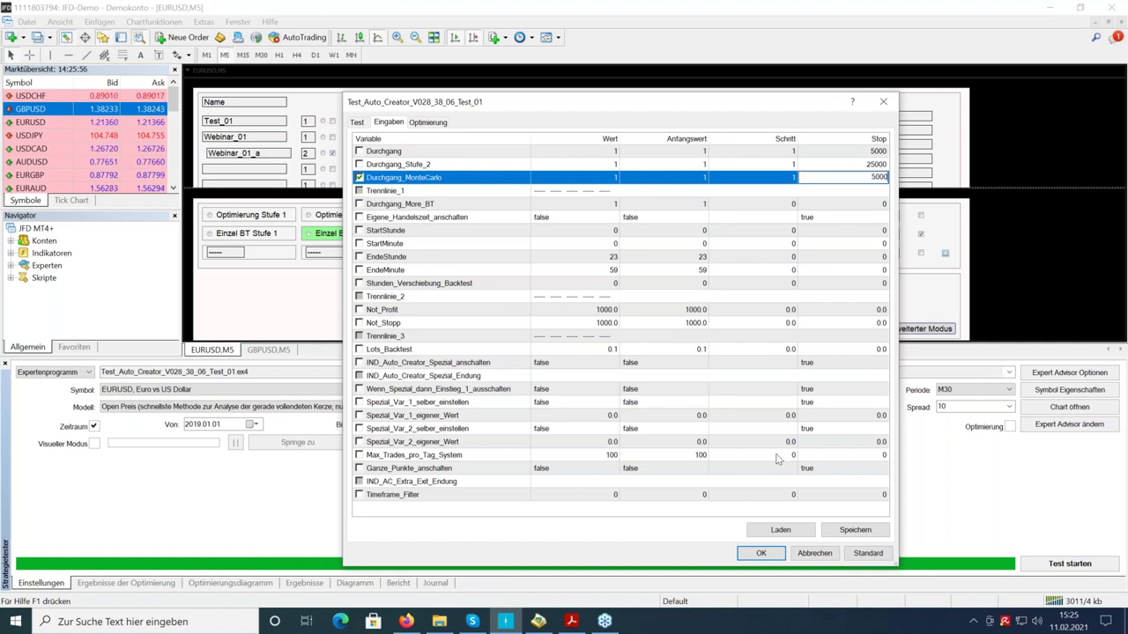
{"action": "left_click", "coordinate": [745, 553]}
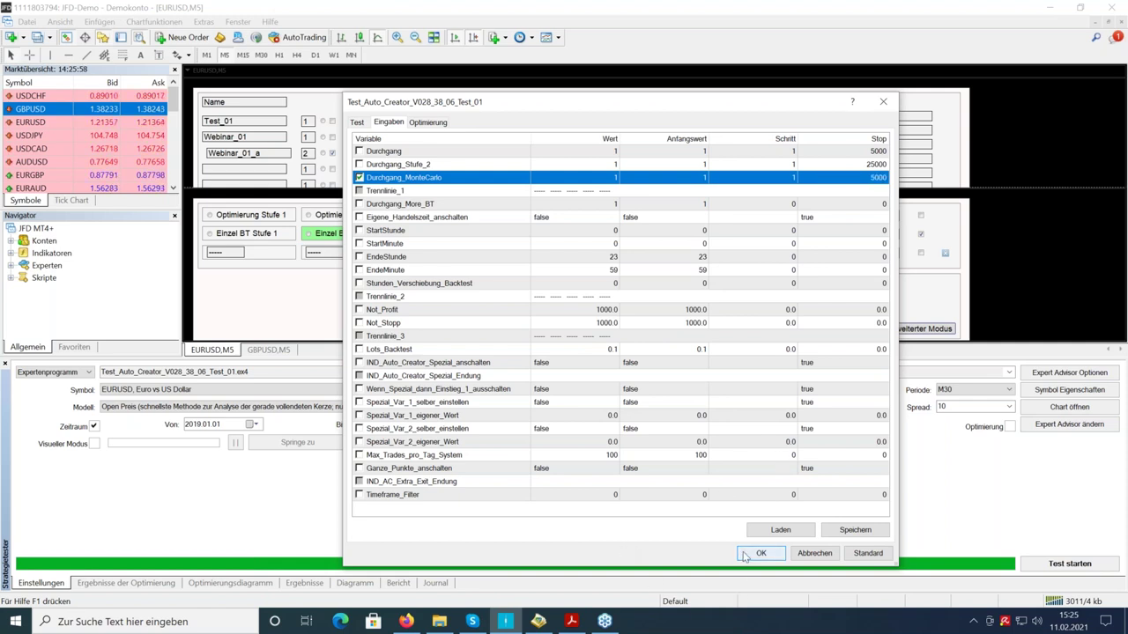
{"action": "left_click", "coordinate": [744, 553]}
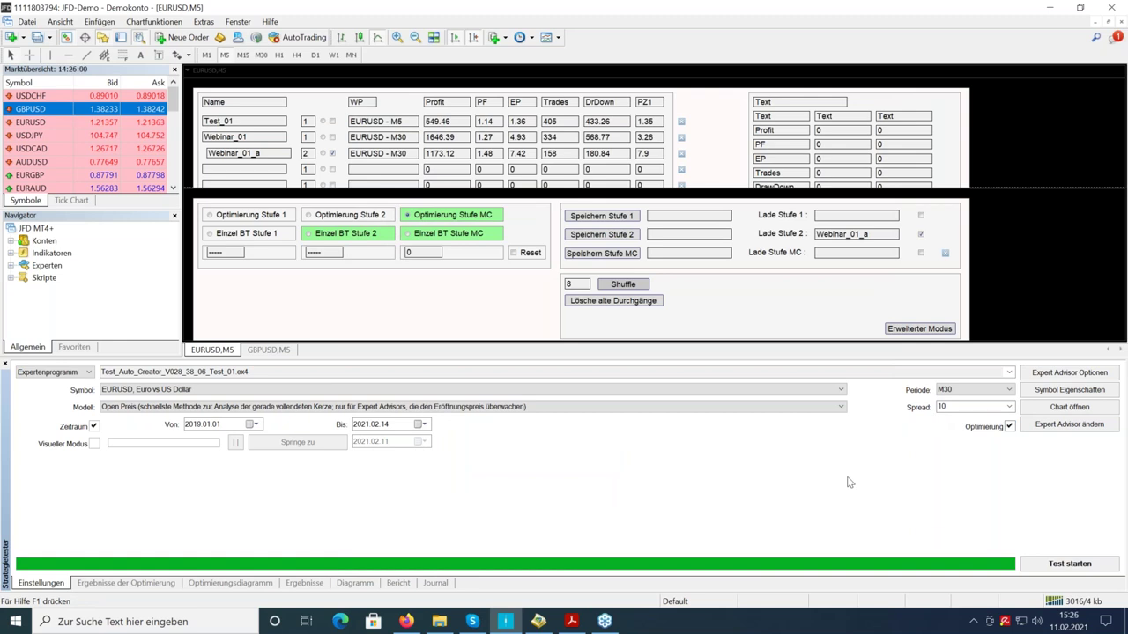
- Start the Monte Carlo optimisation and review the incoming passes sorted by highest Gewinn
{"action": "left_click", "coordinate": [1050, 563]}
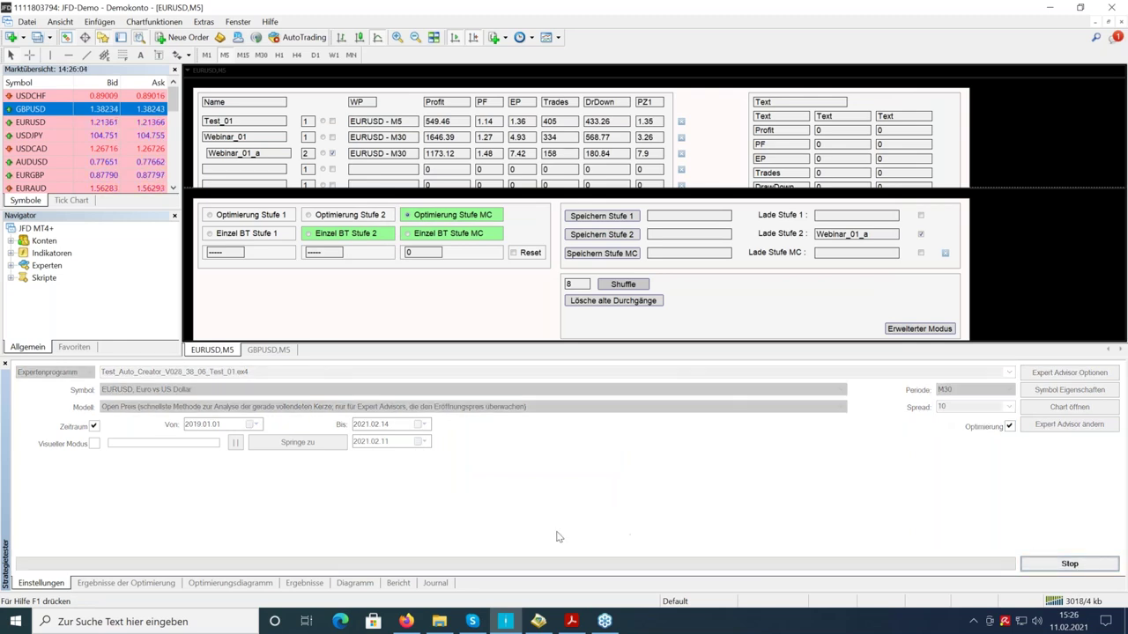
{"action": "left_click", "coordinate": [152, 582]}
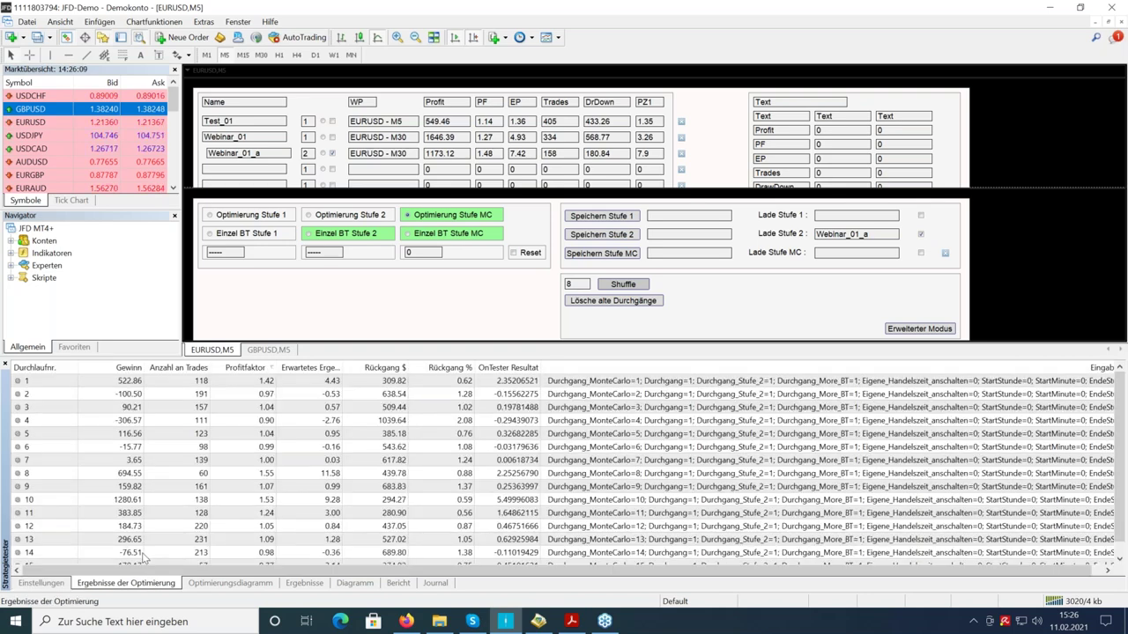
{"action": "left_click", "coordinate": [122, 369]}
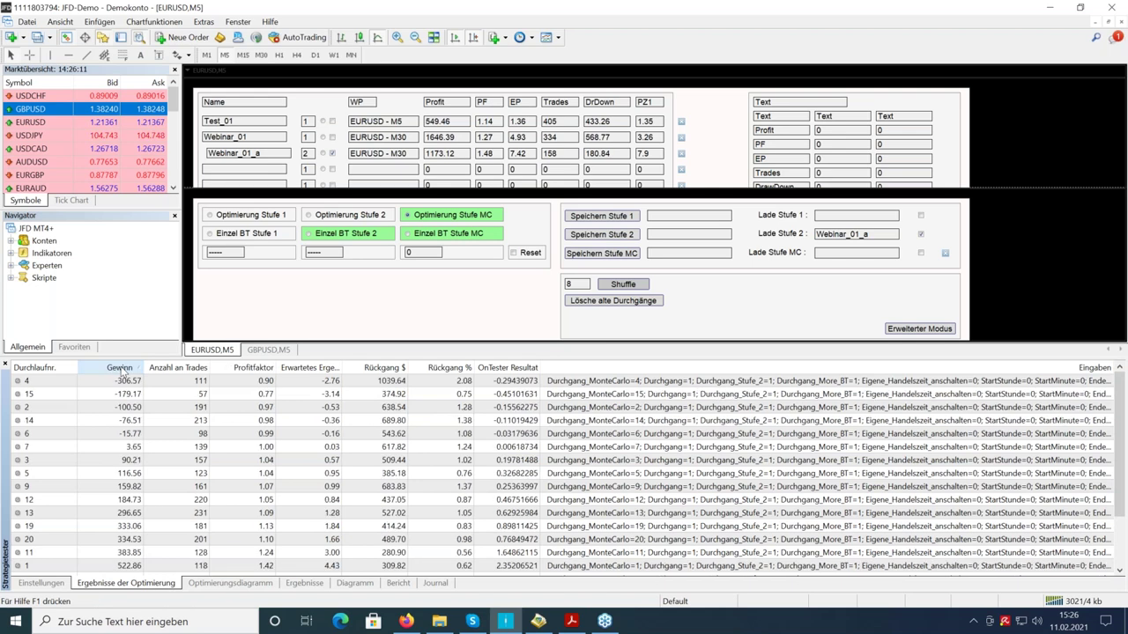
{"action": "left_click", "coordinate": [122, 369]}
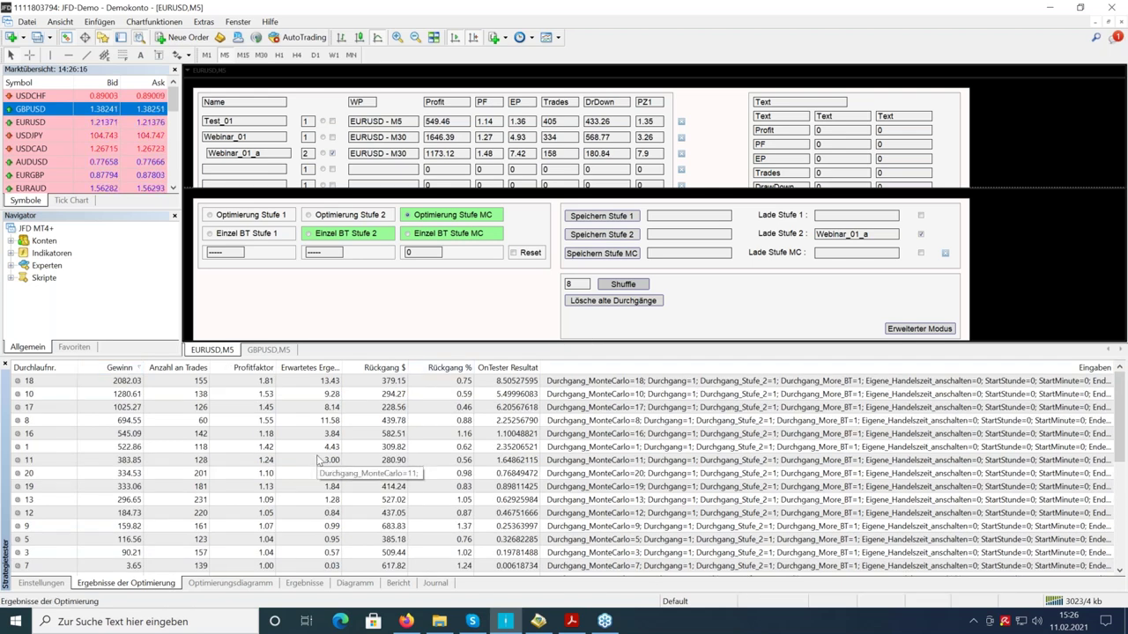
{"action": "left_click", "coordinate": [61, 585]}
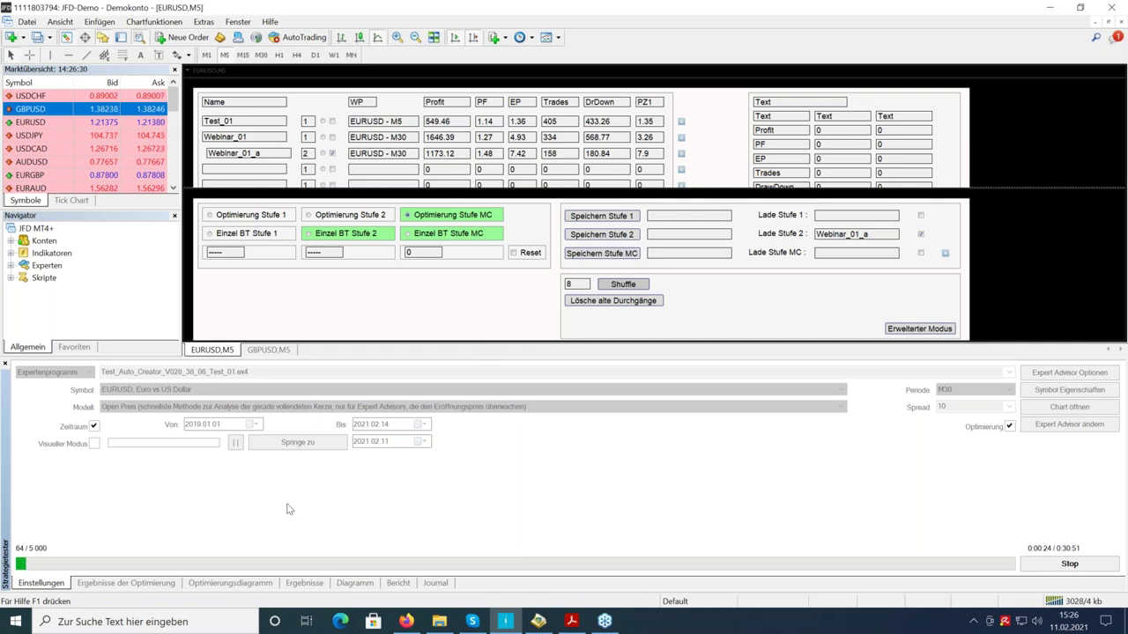
{"action": "left_click", "coordinate": [130, 584]}
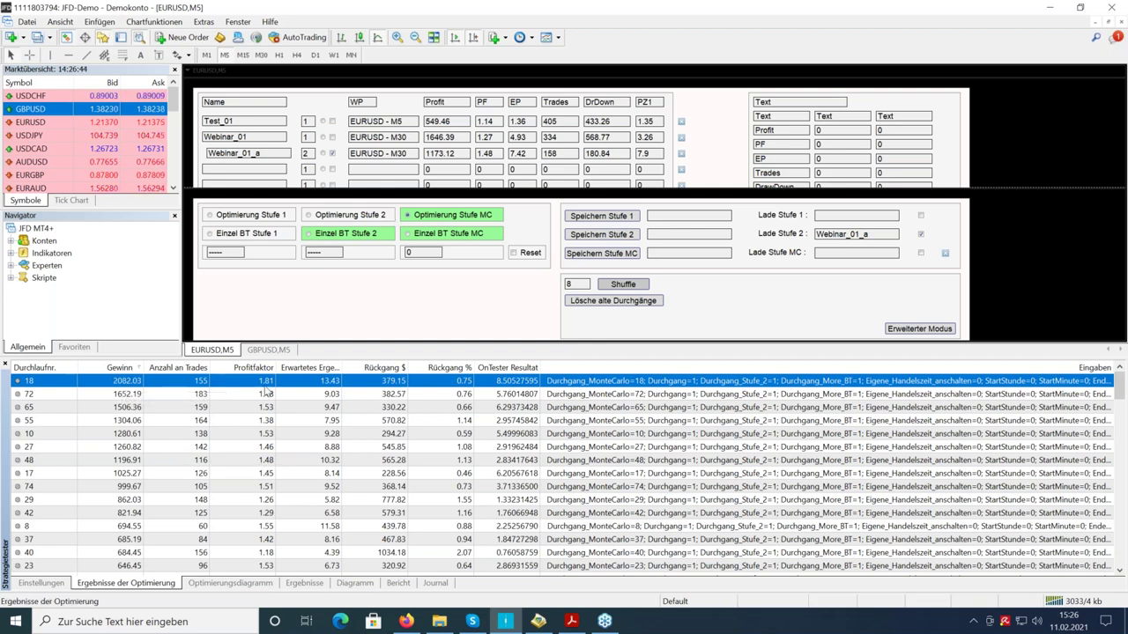
- Stop the Monte Carlo optimisation, turn optimisation off and list the collected passes by highest Gewinn
{"action": "left_click", "coordinate": [55, 583]}
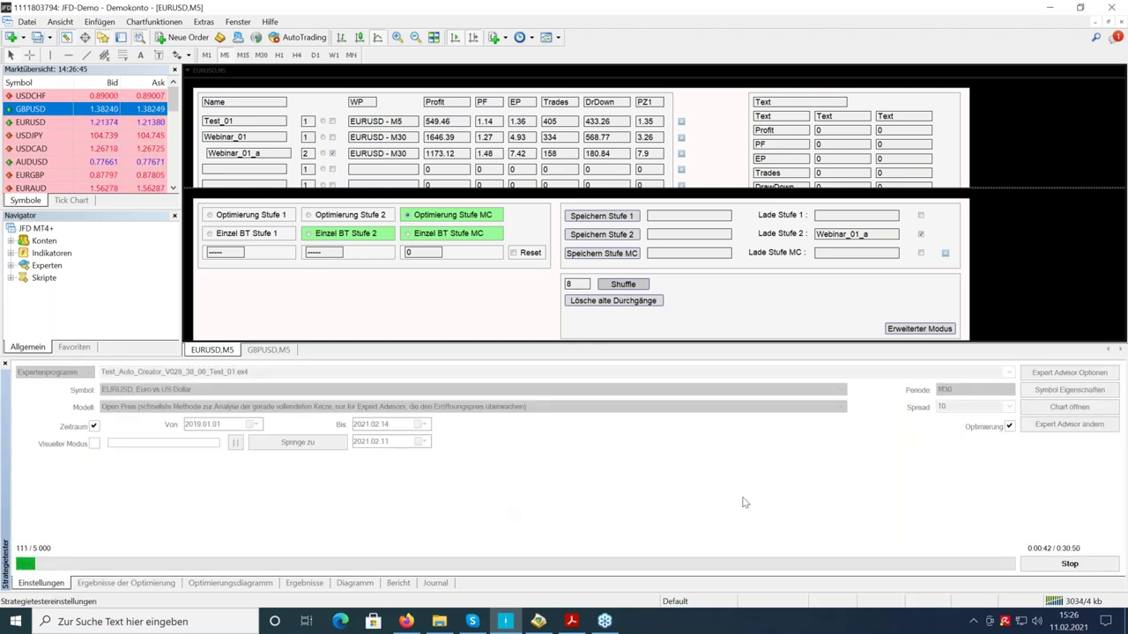
{"action": "left_click", "coordinate": [1048, 556]}
{"action": "left_click", "coordinate": [1009, 427]}
{"action": "left_click", "coordinate": [158, 583]}
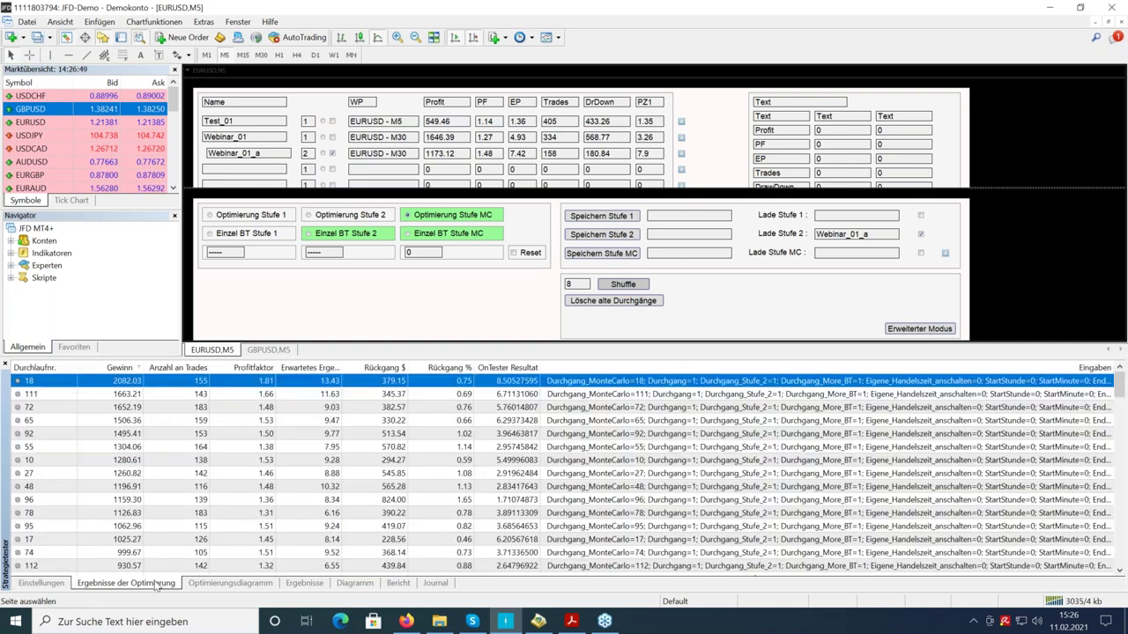
{"action": "left_click", "coordinate": [132, 370]}
{"action": "left_click", "coordinate": [133, 370]}
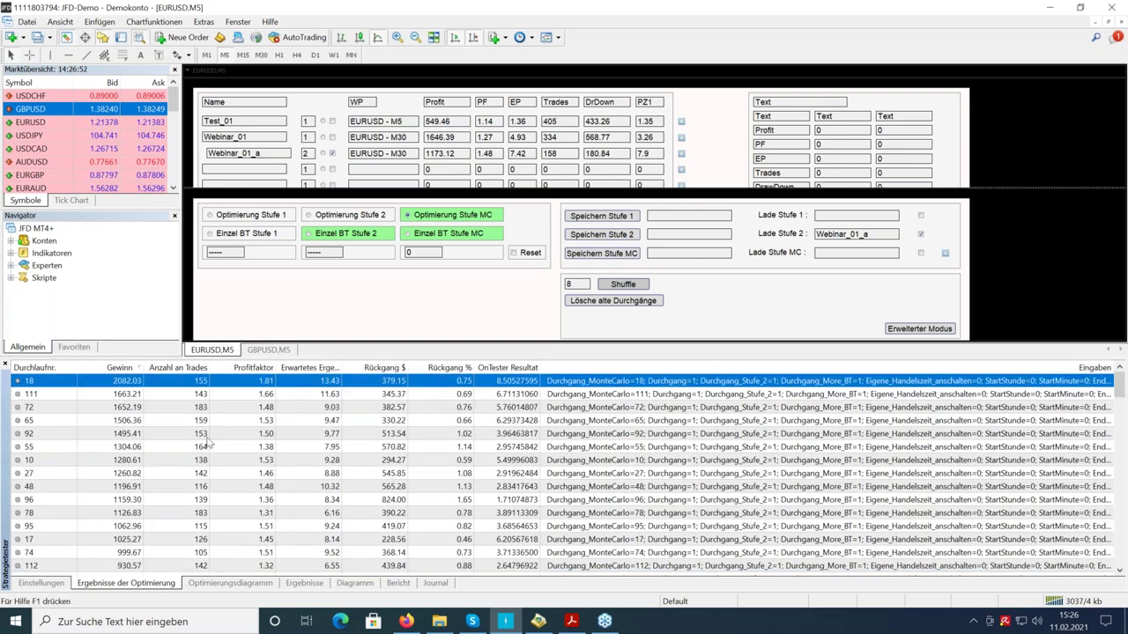
- Pick pass 18 from the Monte Carlo results and enter 18 as the pass for Einzel BT Stufe MC
{"action": "left_click", "coordinate": [176, 394]}
{"action": "left_click", "coordinate": [181, 381]}
{"action": "left_click", "coordinate": [406, 238]}
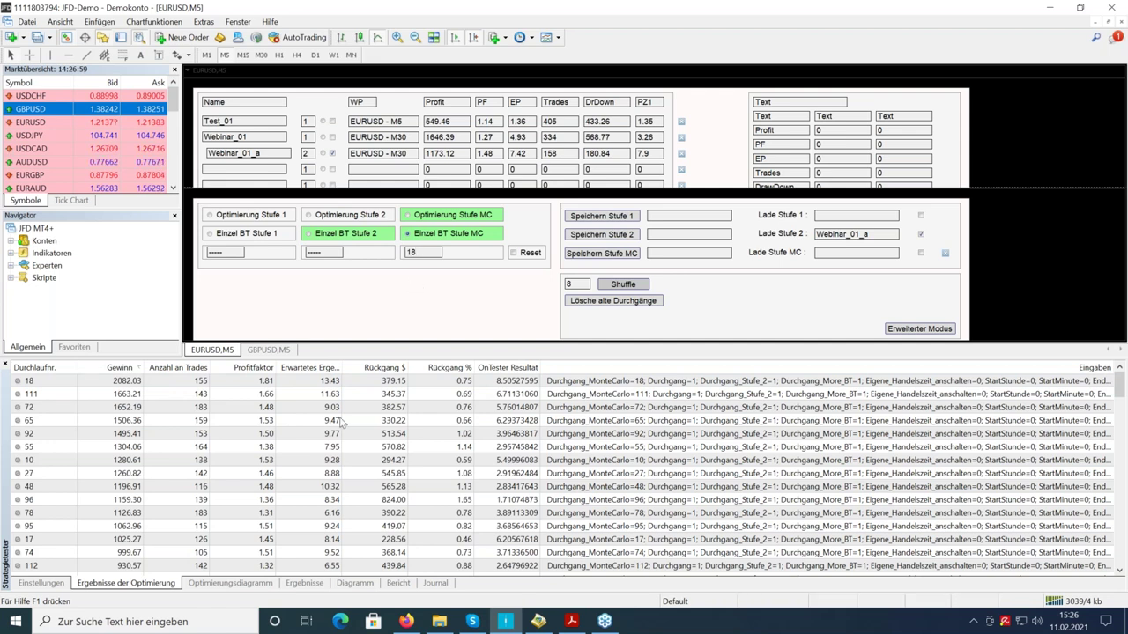
{"action": "left_click", "coordinate": [280, 384]}
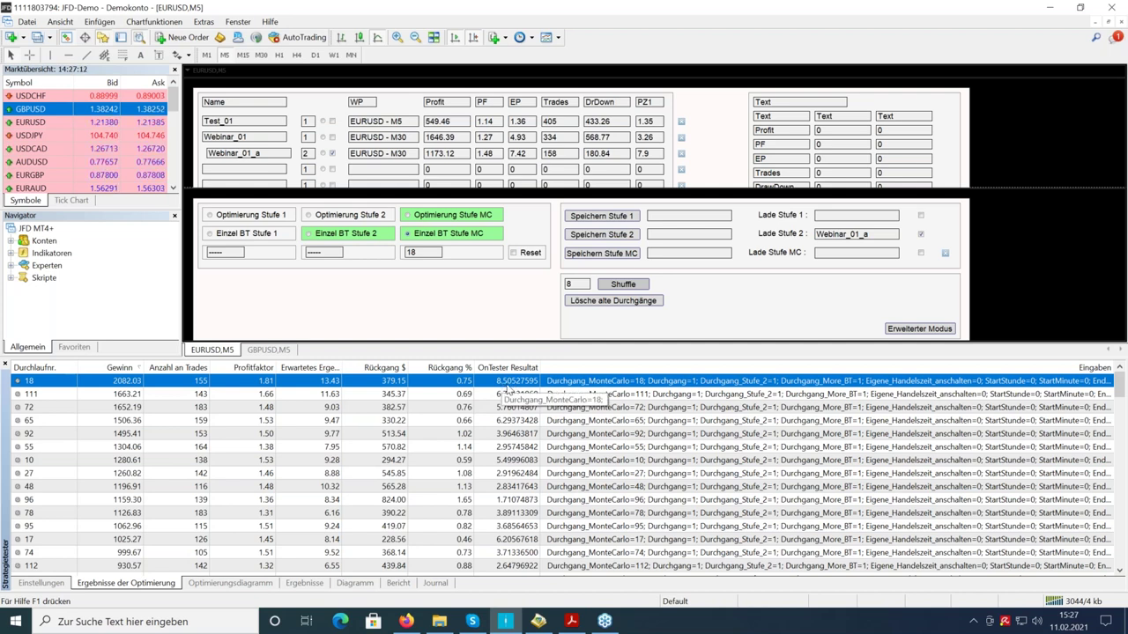
- Run the single Stufe MC backtest of pass 18 and examine its balance diagram
{"action": "left_click", "coordinate": [62, 584]}
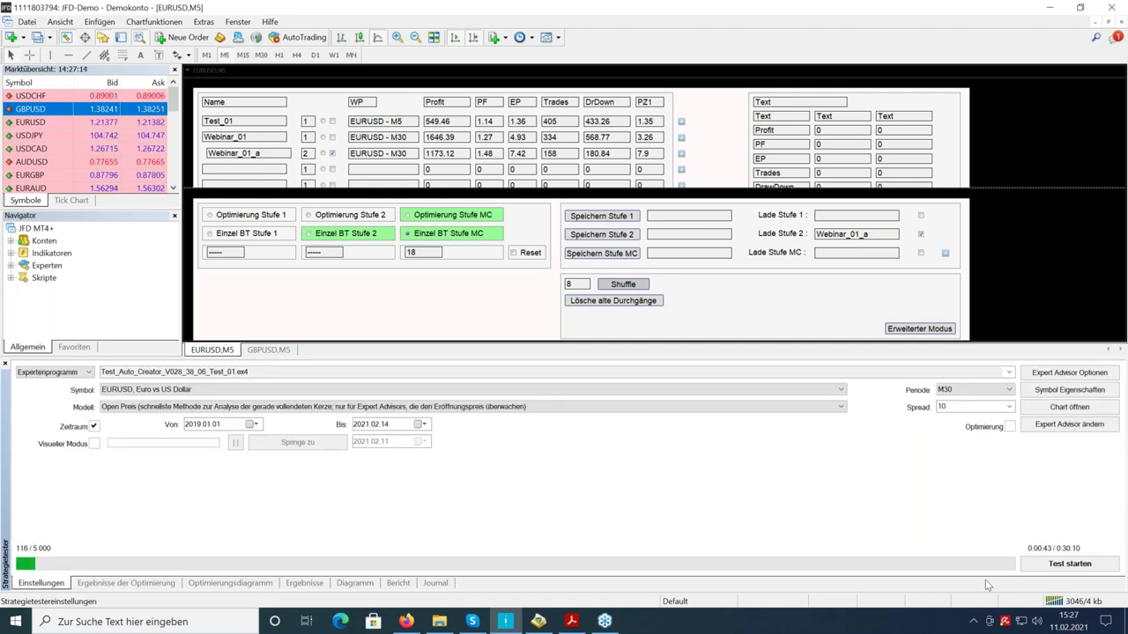
{"action": "left_click", "coordinate": [1049, 565]}
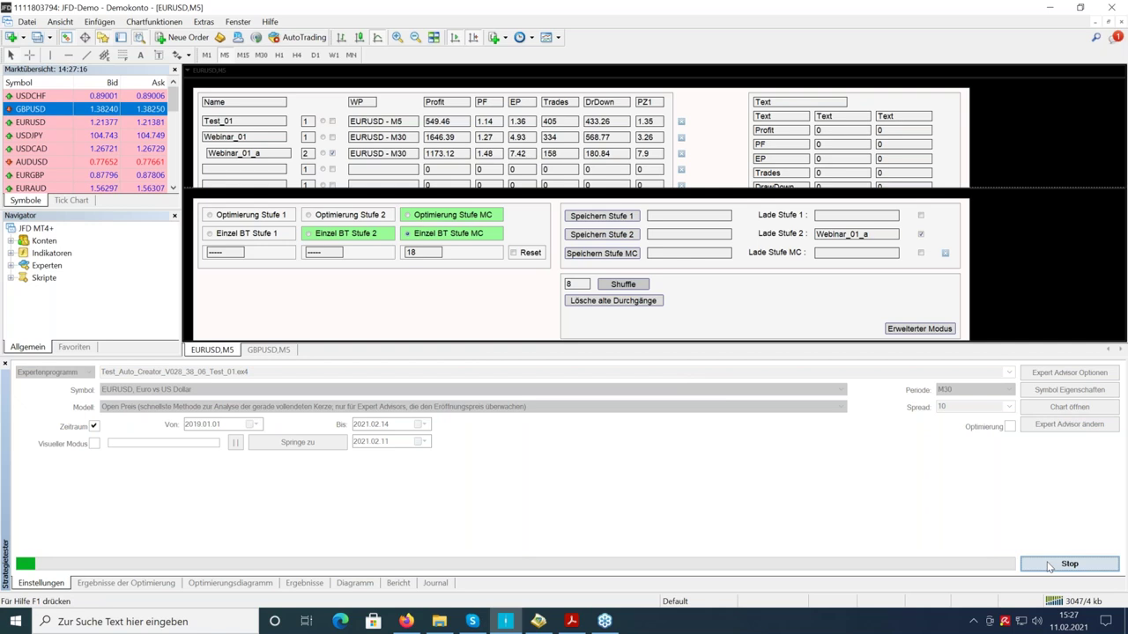
{"action": "left_click", "coordinate": [375, 585]}
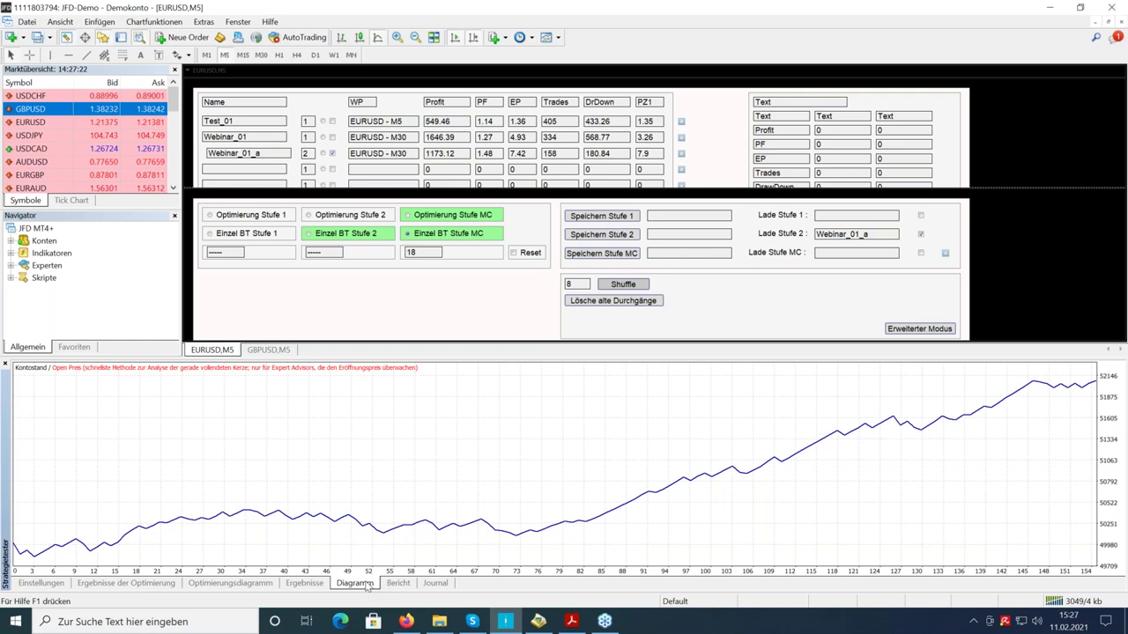
{"action": "left_click", "coordinate": [60, 583]}
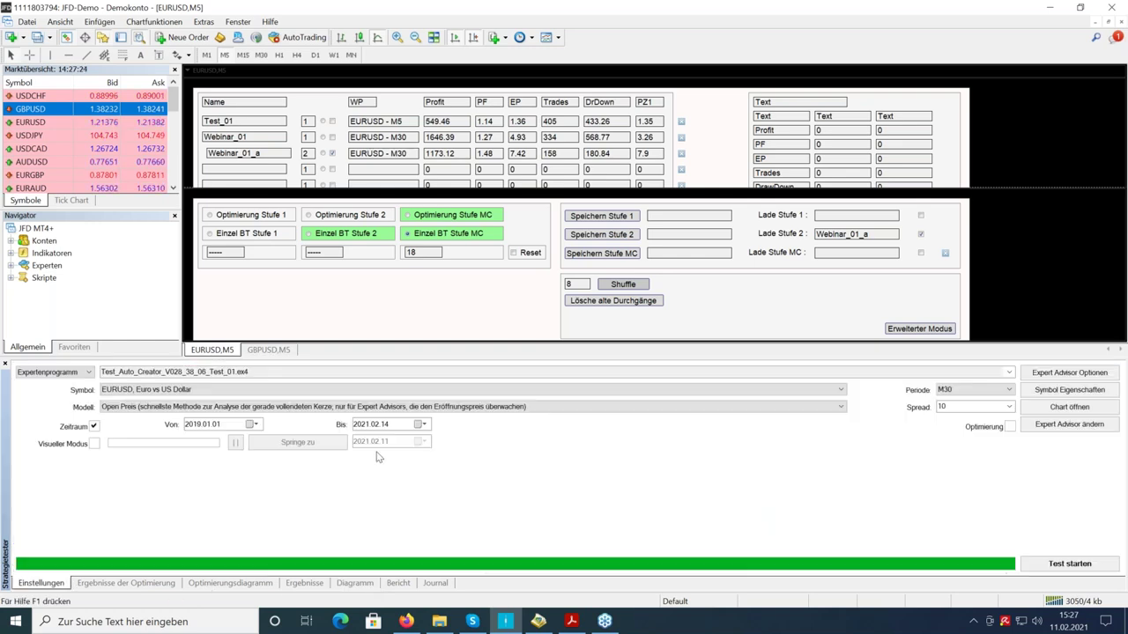
{"action": "left_click", "coordinate": [356, 586]}
{"action": "mouse_move", "coordinate": [465, 532]}
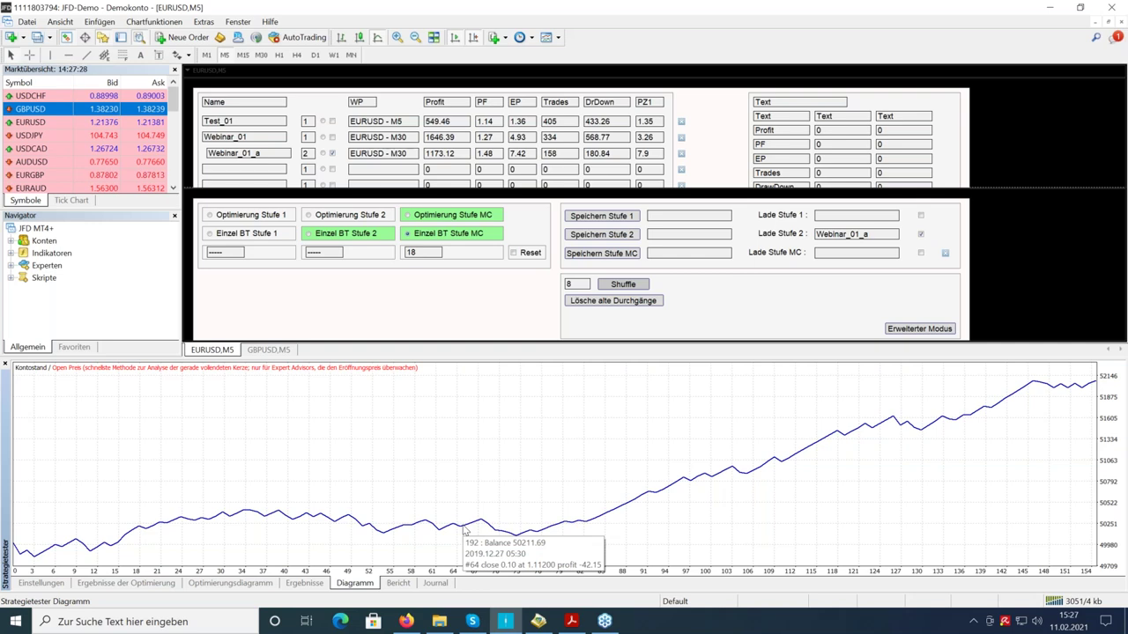
- Review the optimisation results and the balance diagram of the pass 18 backtest, and return to the tester settings
{"action": "left_click", "coordinate": [60, 583]}
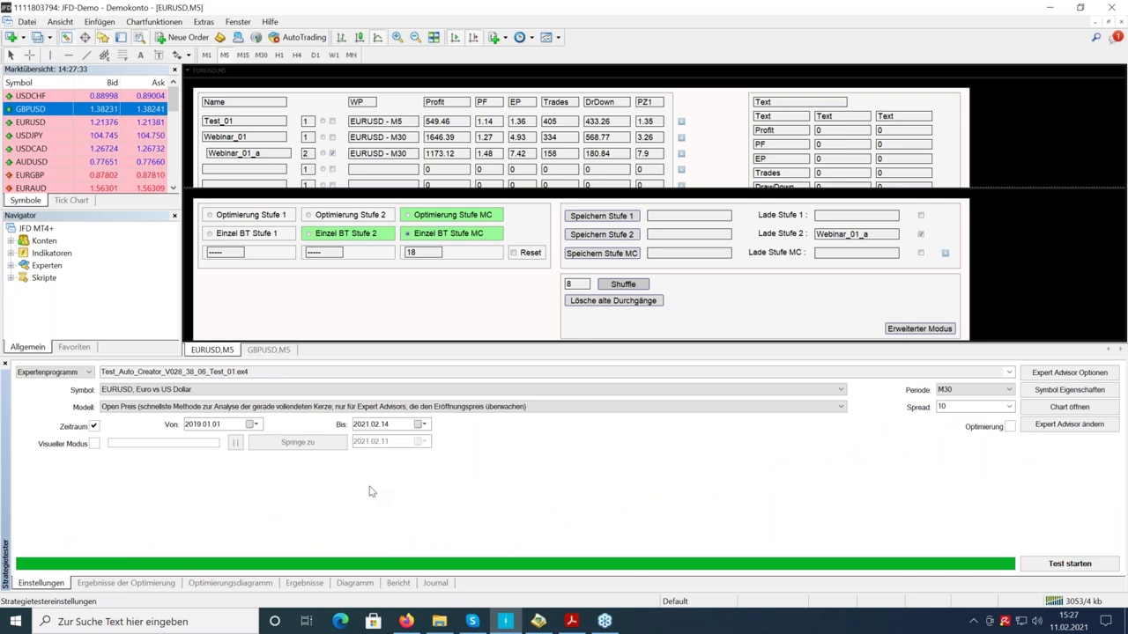
{"action": "left_click", "coordinate": [141, 587]}
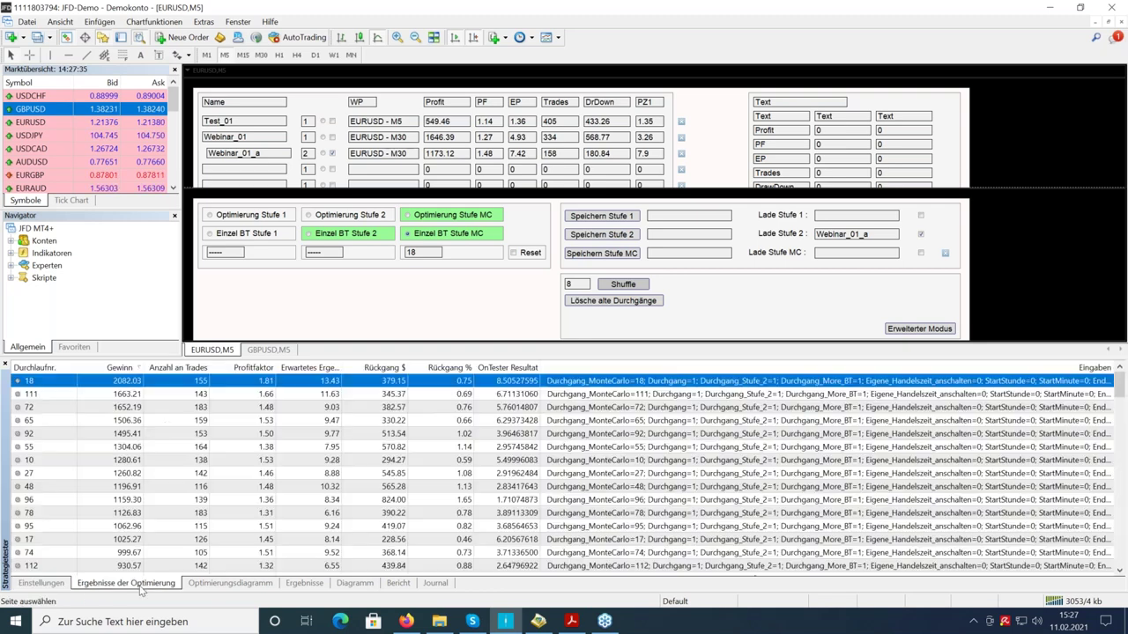
{"action": "left_click", "coordinate": [356, 585]}
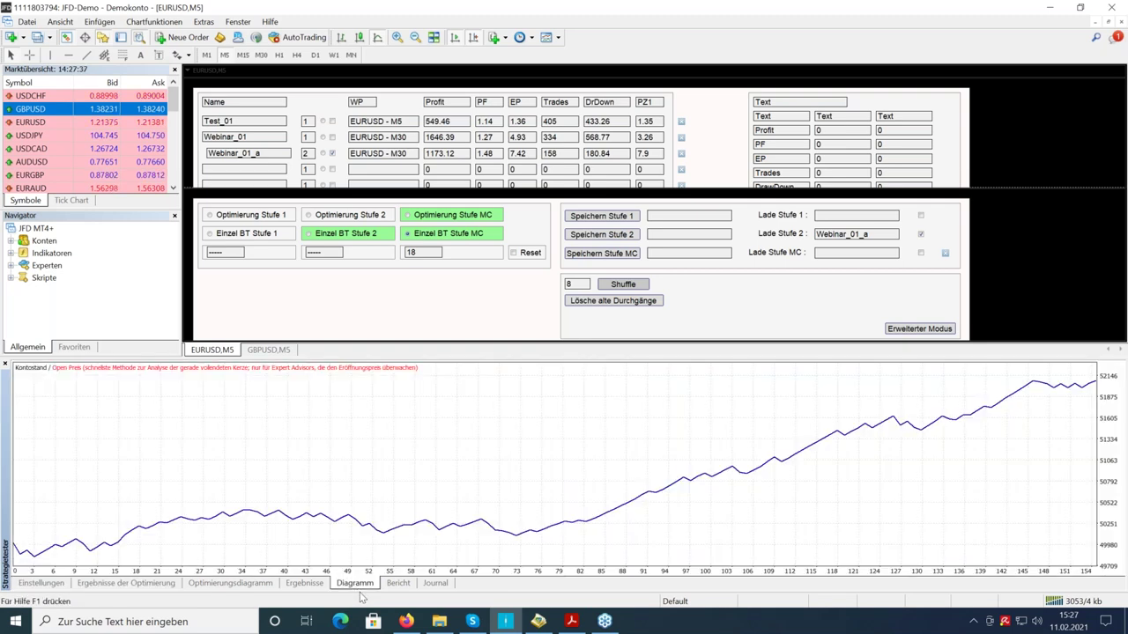
{"action": "left_click", "coordinate": [60, 585]}
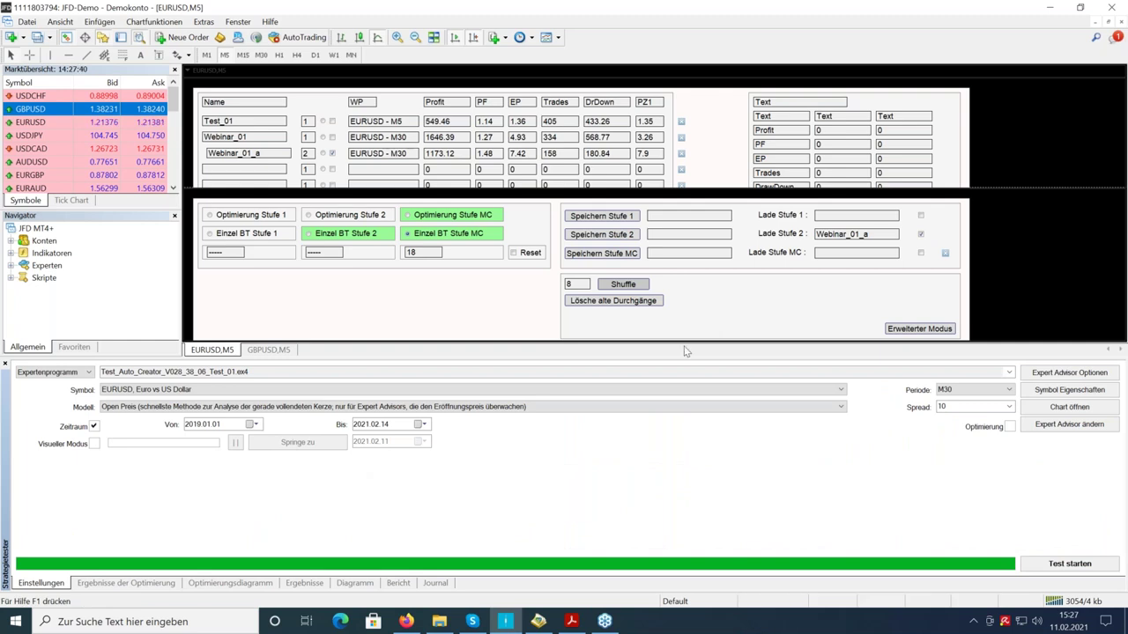
- Save the Stufe MC system under the name Webinar_01_a_1, based on the loaded Stufe 2 name, and reset the stage selection
{"action": "double_click", "coordinate": [841, 234]}
{"action": "key", "text": "ctrl+c"}
{"action": "right_click", "coordinate": [860, 234]}
{"action": "left_click", "coordinate": [887, 256]}
{"action": "left_click", "coordinate": [689, 253]}
{"action": "right_click", "coordinate": [689, 253]}
{"action": "left_click", "coordinate": [705, 266]}
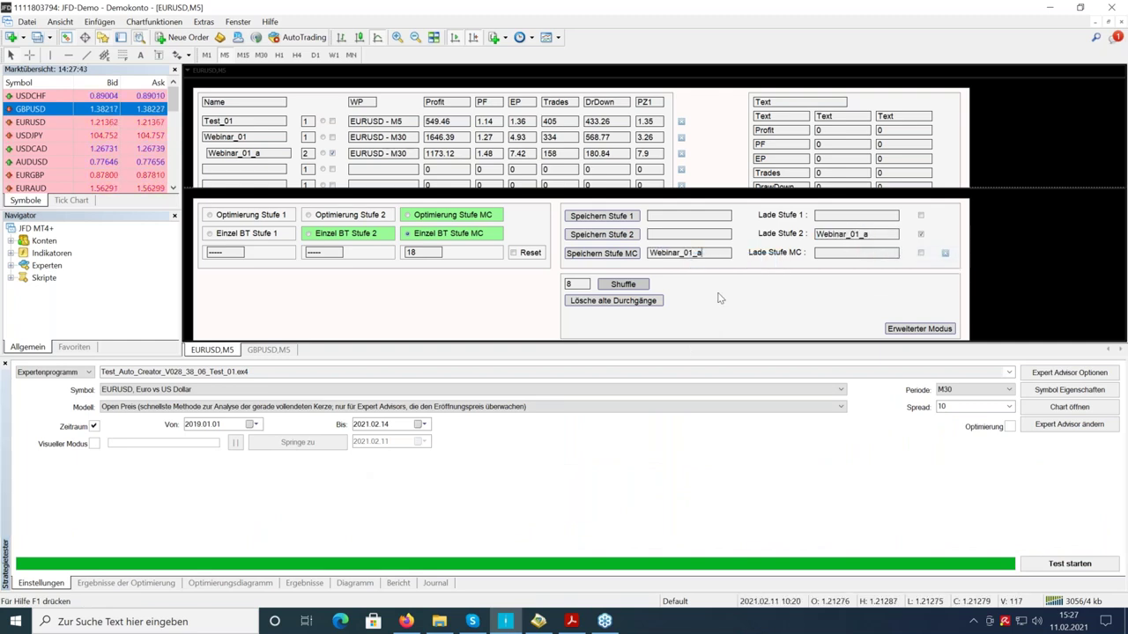
{"action": "type", "text": "_1"}
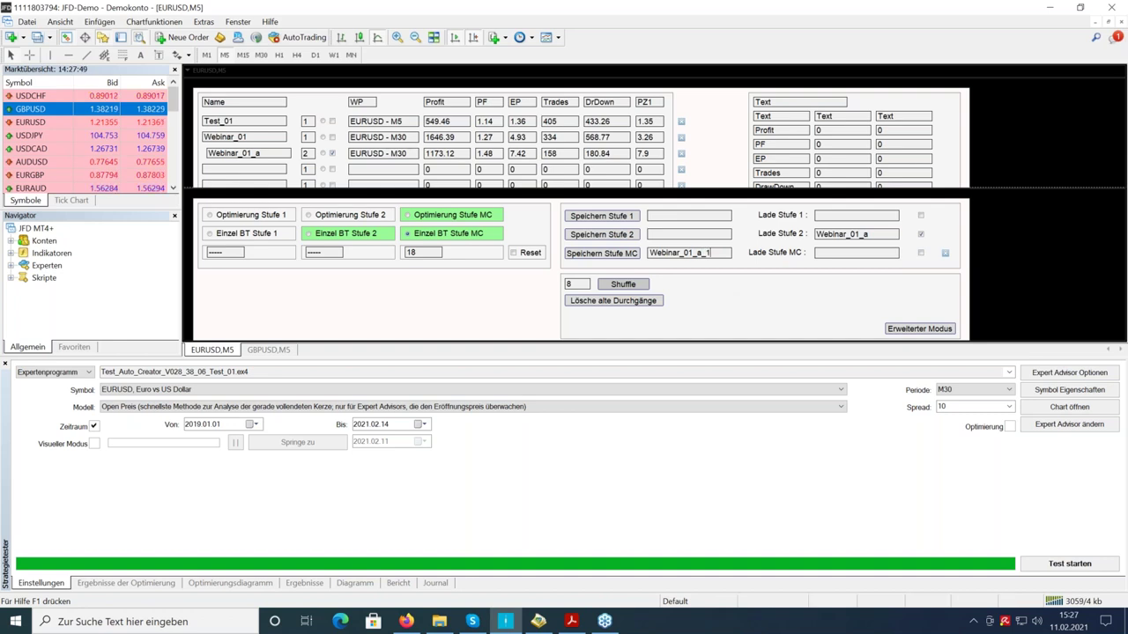
{"action": "left_click", "coordinate": [602, 253]}
{"action": "left_click", "coordinate": [946, 254]}
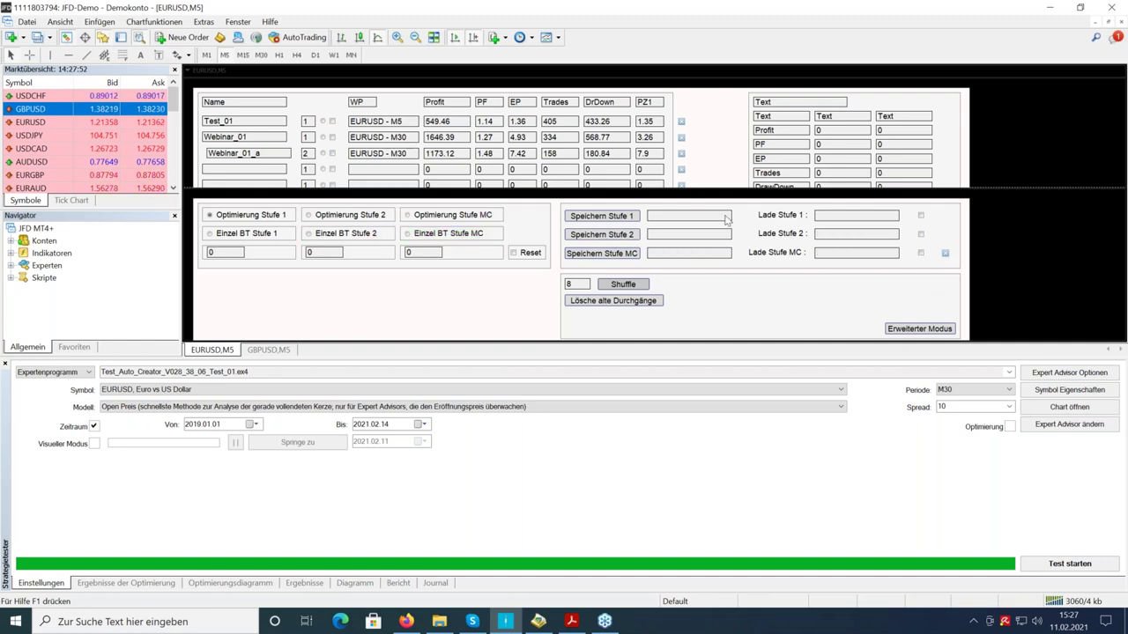
- Refresh the list of saved systems to include the newly saved Stufe MC entry
{"action": "left_click_drag", "start_coordinate": [546, 187], "coordinate": [546, 315]}
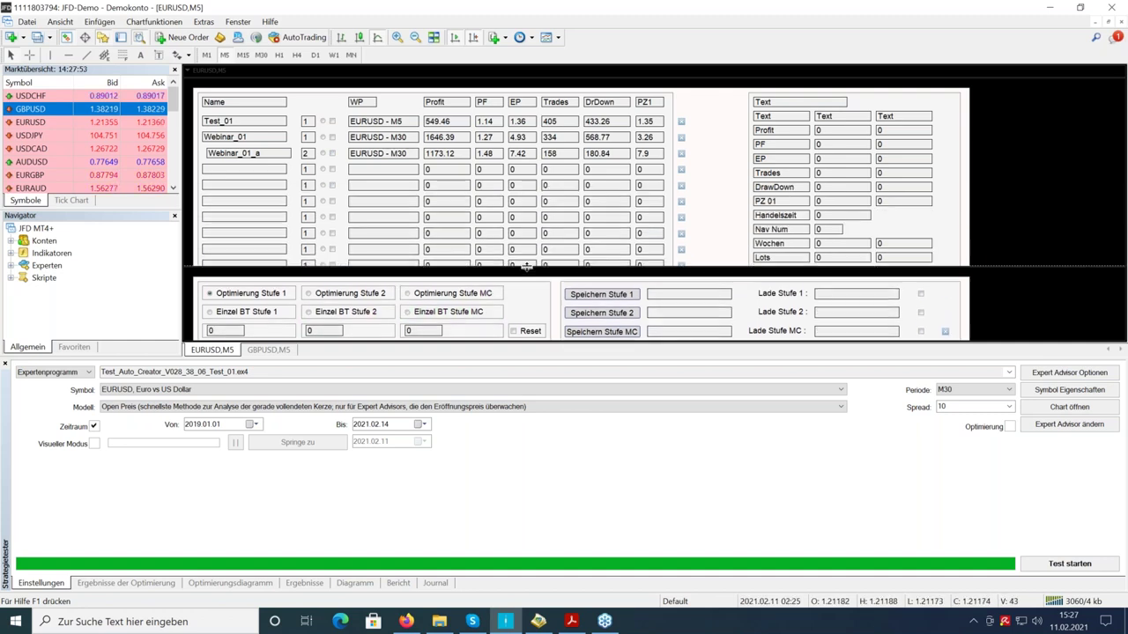
{"action": "left_click", "coordinate": [254, 295]}
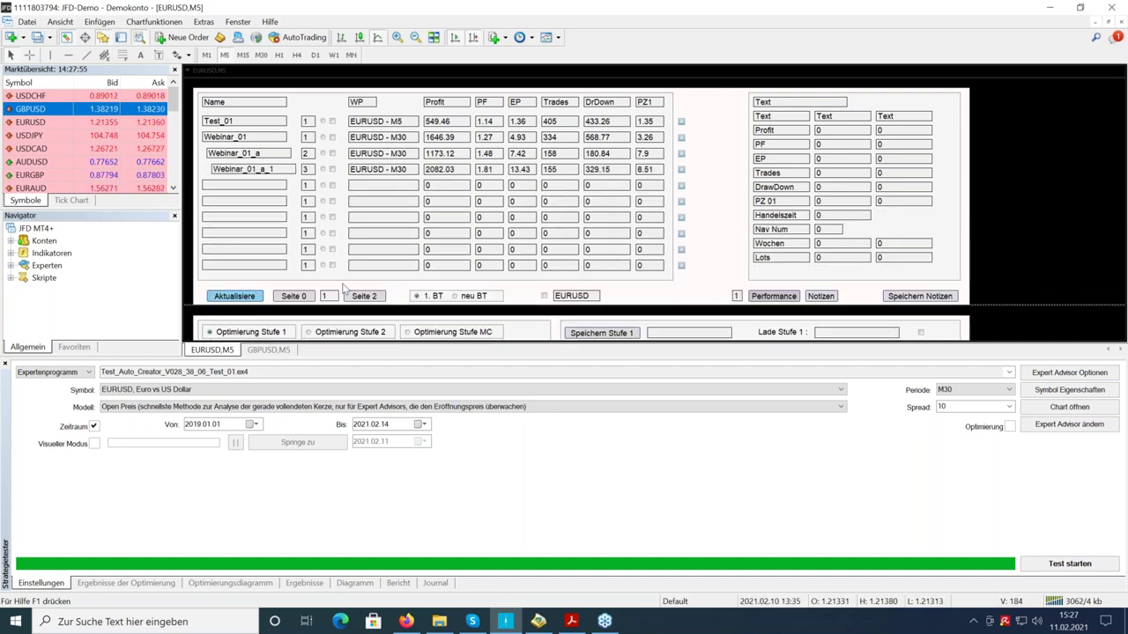
{"action": "left_click_drag", "start_coordinate": [428, 308], "coordinate": [452, 192]}
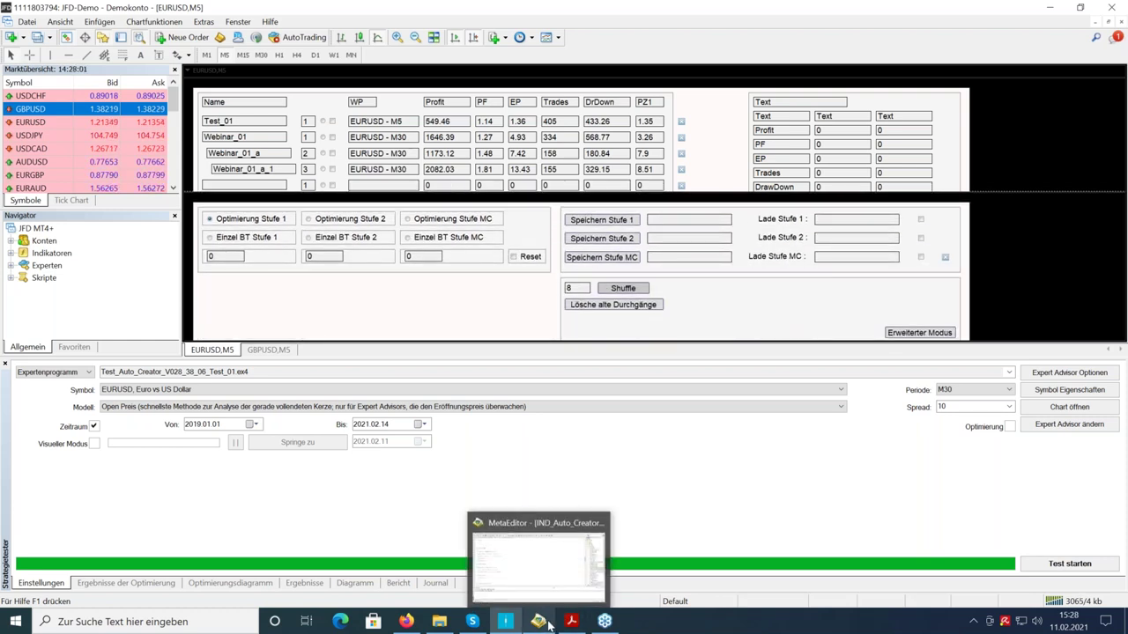
- Sort the saved systems by highest PF and mark Webinar_01_a_1 for loading
{"action": "left_click_drag", "start_coordinate": [484, 196], "coordinate": [487, 292]}
{"action": "left_click", "coordinate": [483, 104]}
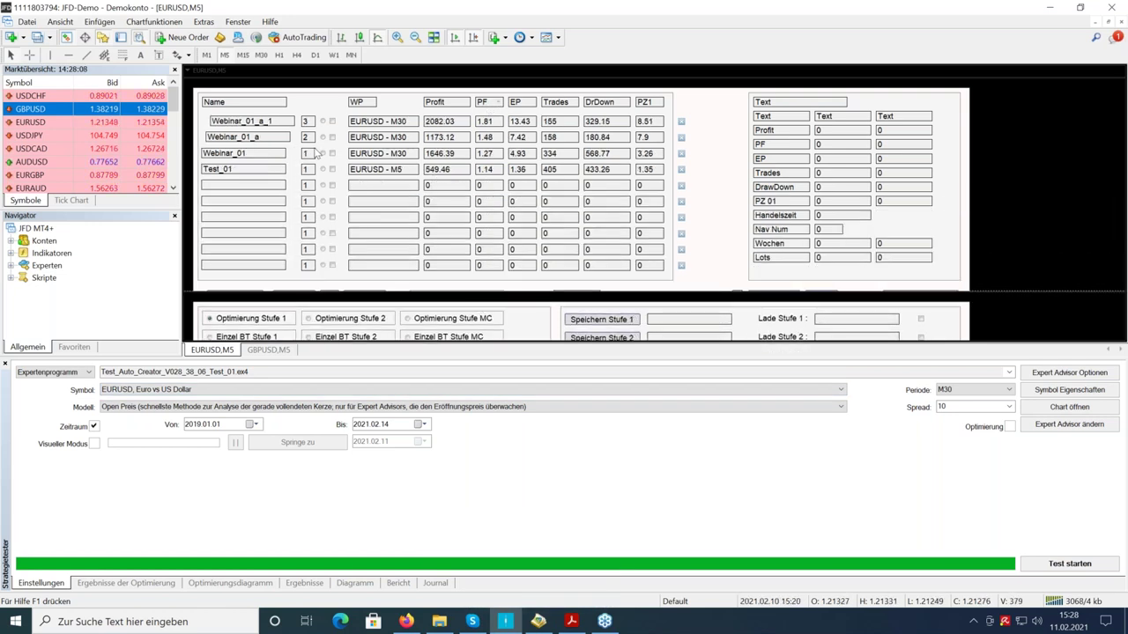
{"action": "left_click", "coordinate": [486, 105]}
{"action": "left_click", "coordinate": [486, 105]}
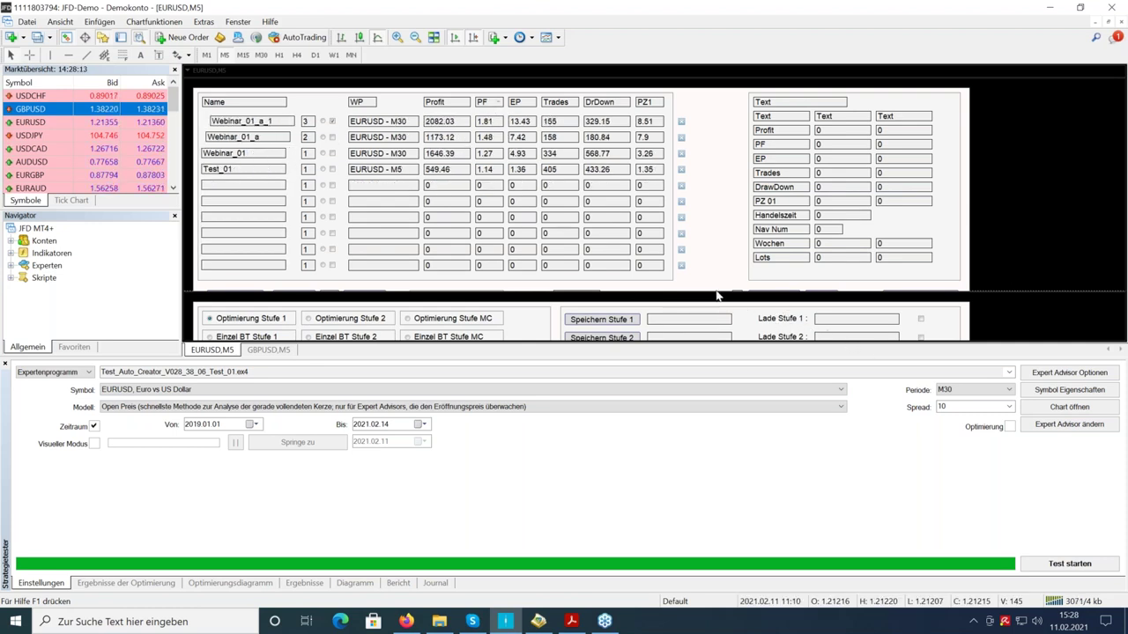
- Activate Webinar_01_a_1 under Lade Stufe MC and run its single Stufe MC backtest
{"action": "scroll", "coordinate": [714, 286], "scroll_direction": "down", "scroll_amount": 3}
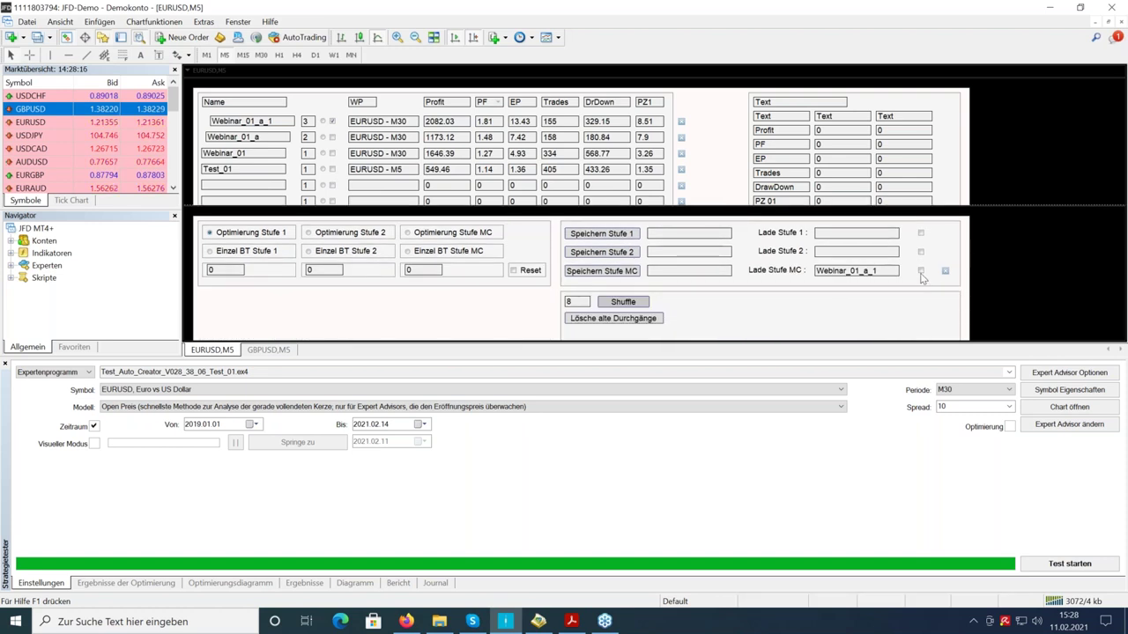
{"action": "left_click", "coordinate": [921, 271]}
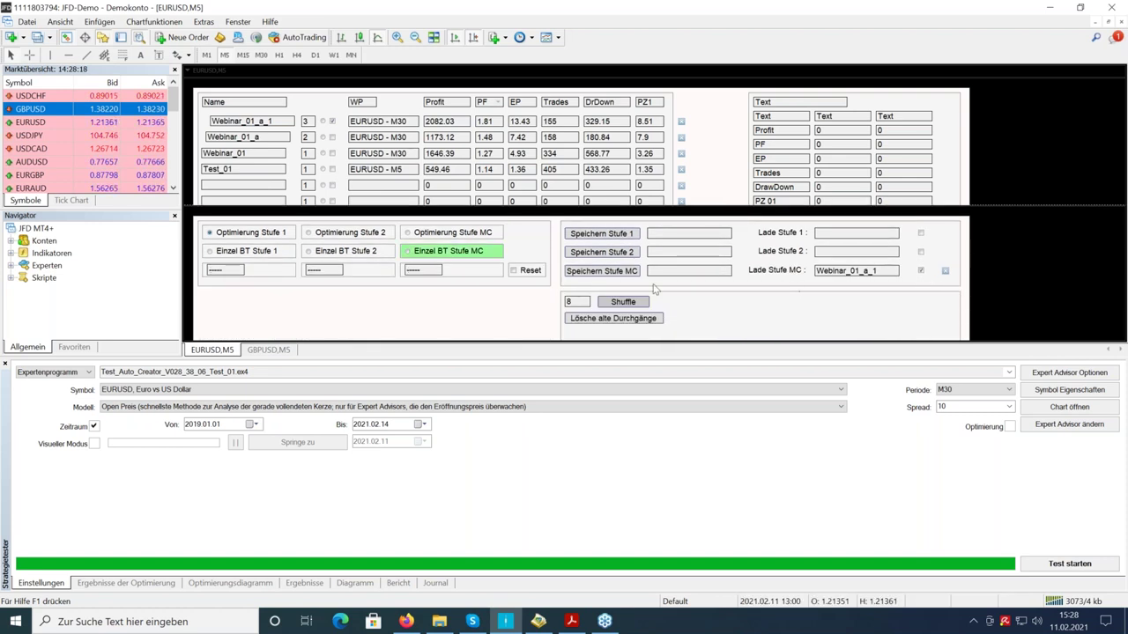
{"action": "left_click", "coordinate": [1069, 564]}
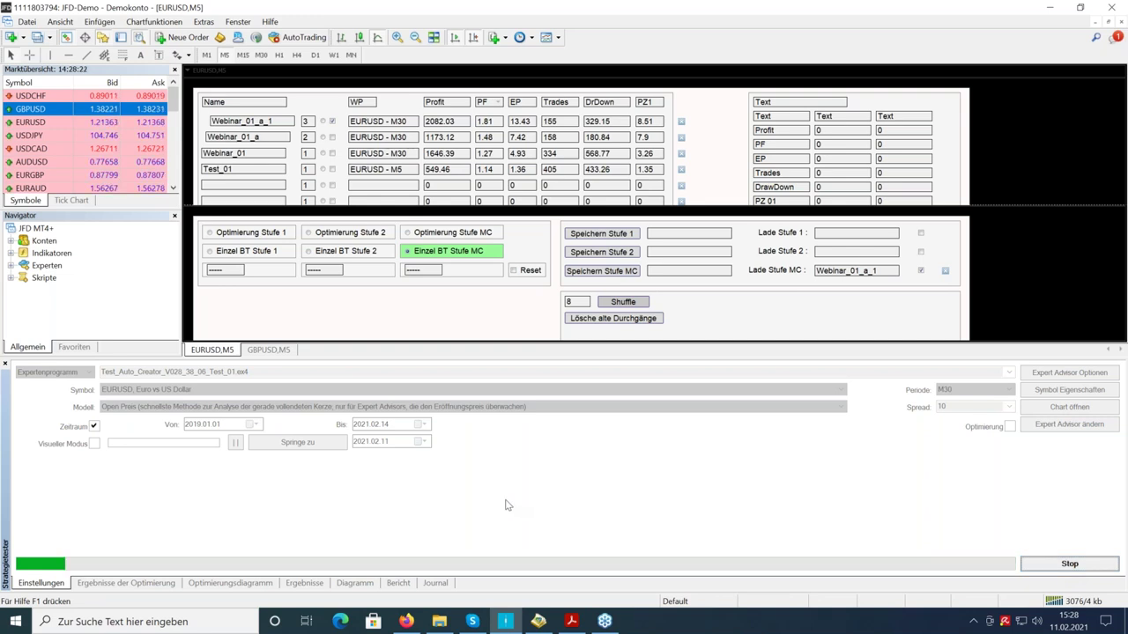
{"action": "left_click", "coordinate": [59, 586]}
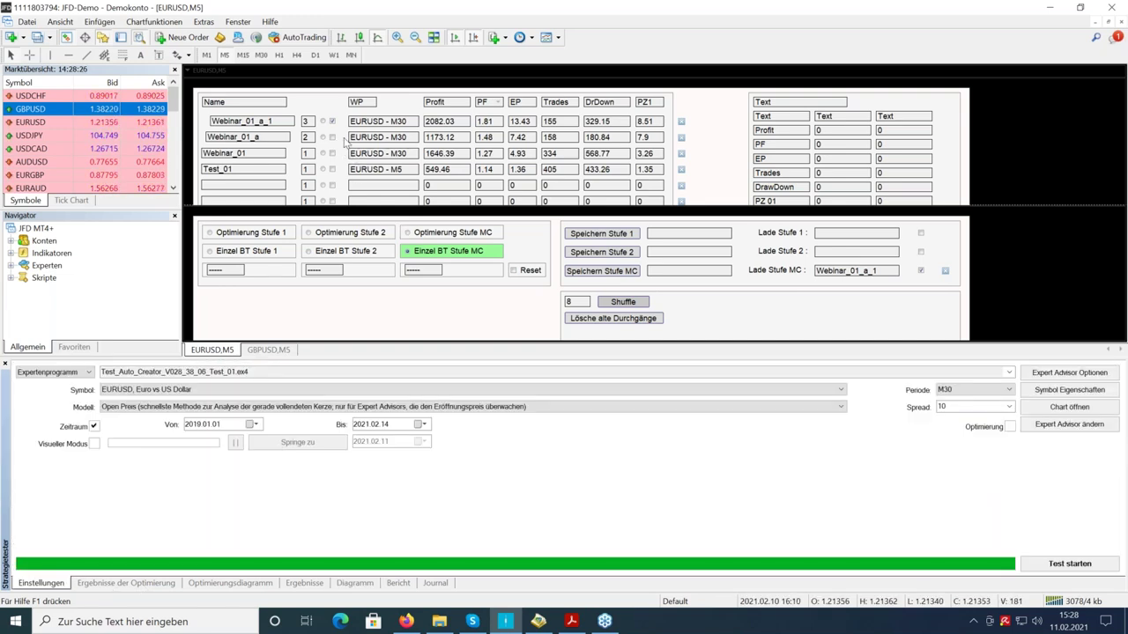
- Sort the saved systems by PZ1, restore the default order and display the performance details of Webinar_01_a_1
{"action": "left_click", "coordinate": [649, 104]}
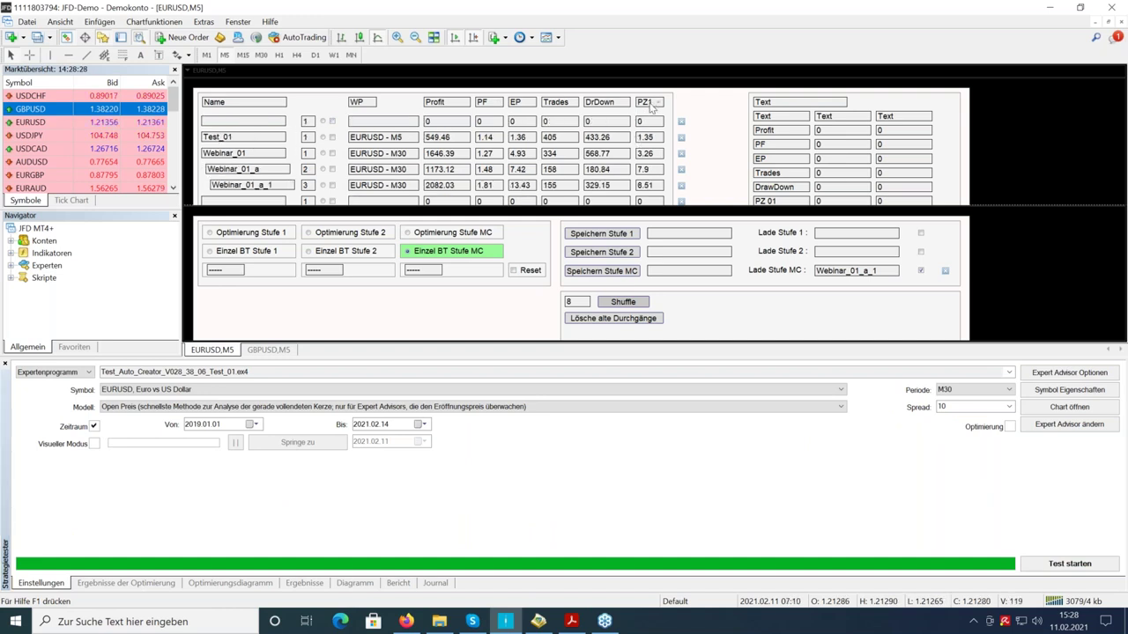
{"action": "left_click_drag", "start_coordinate": [424, 211], "coordinate": [432, 298]}
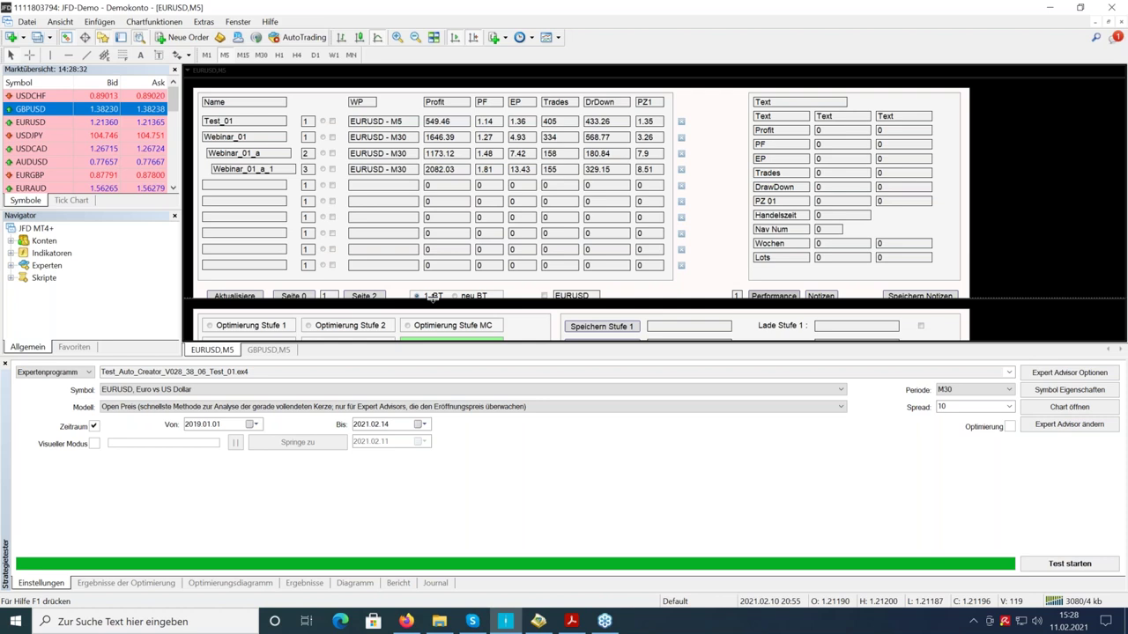
{"action": "left_click", "coordinate": [322, 169]}
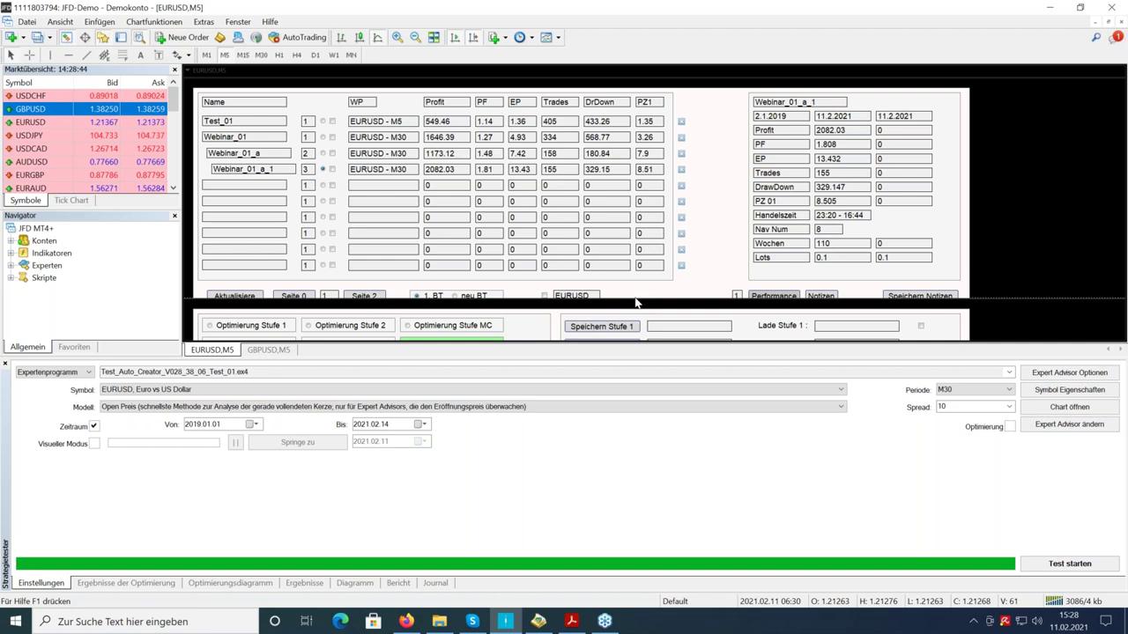
{"action": "left_click_drag", "start_coordinate": [636, 287], "coordinate": [651, 141]}
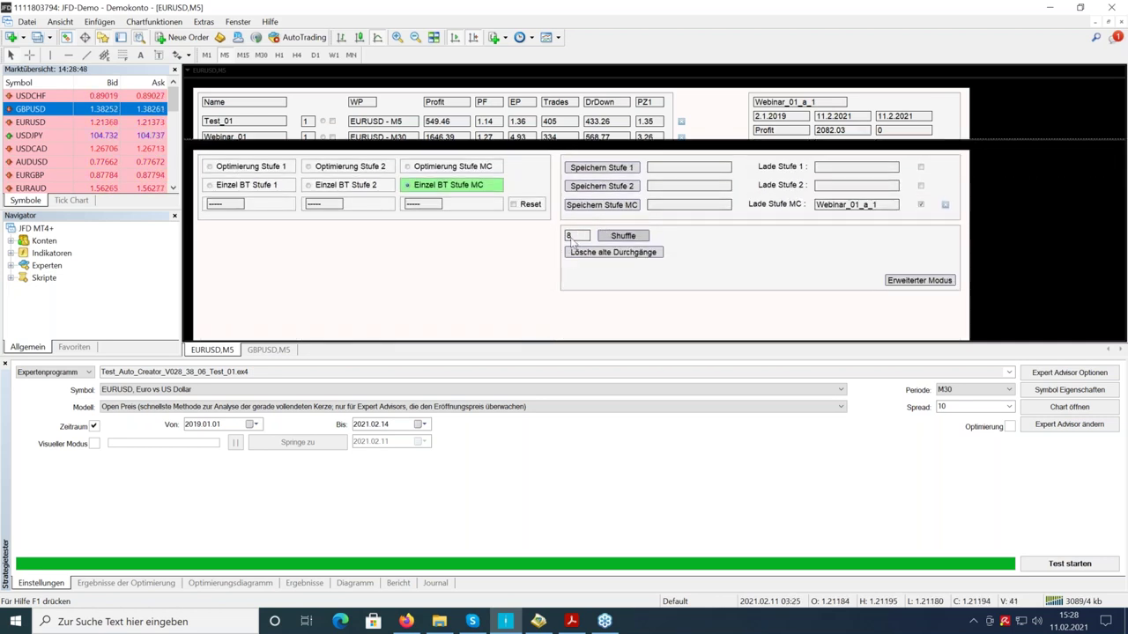
{"action": "left_click_drag", "start_coordinate": [599, 144], "coordinate": [567, 315]}
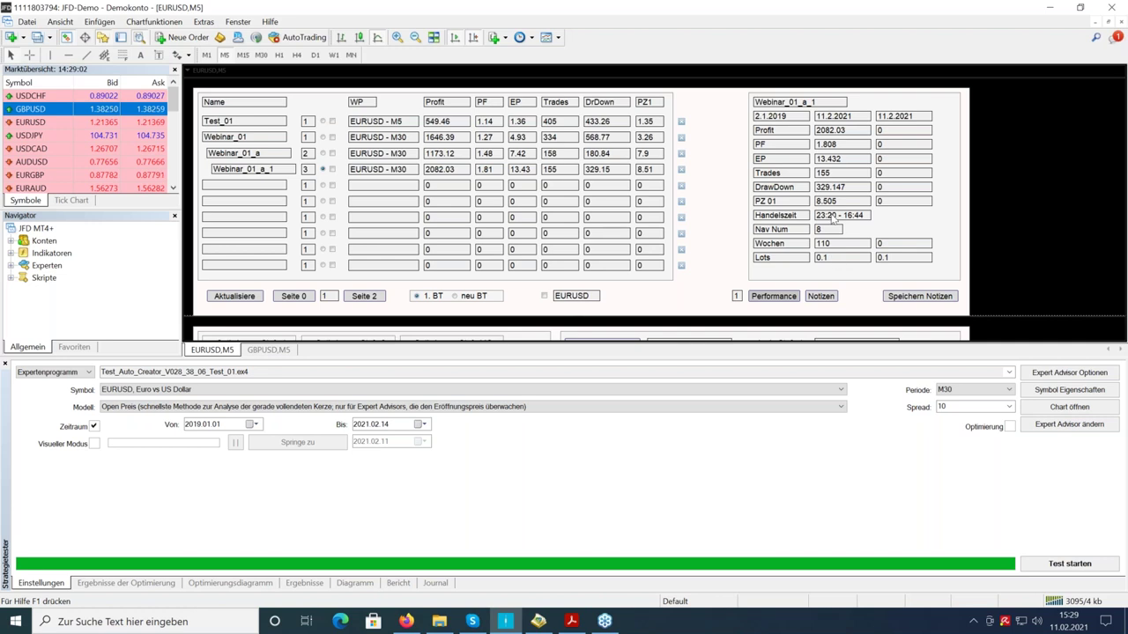
- Set the Shuffle number to 6 and check the Nav Num of Webinar_01_a_1
{"action": "left_click_drag", "start_coordinate": [554, 318], "coordinate": [557, 160]}
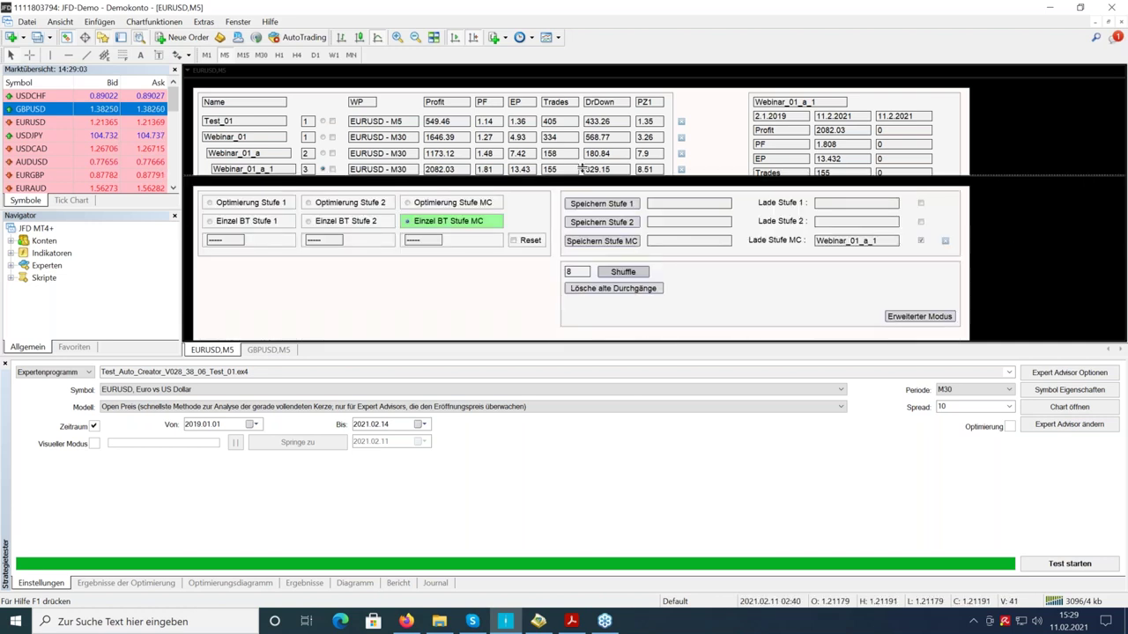
{"action": "left_click", "coordinate": [574, 254]}
{"action": "type", "text": "6"}
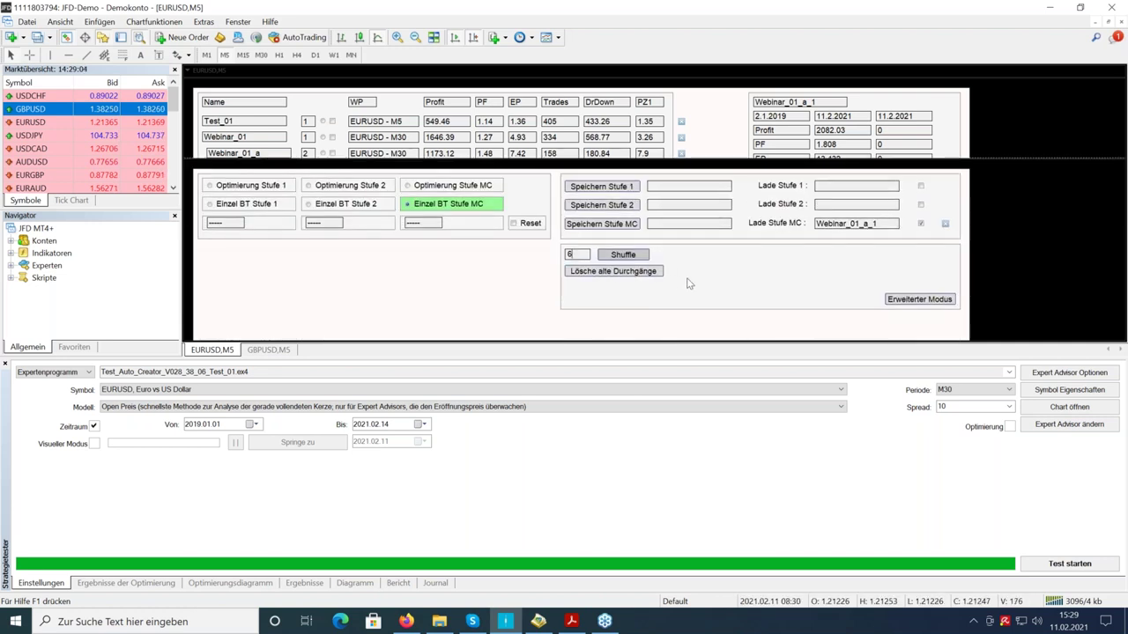
{"action": "left_click_drag", "start_coordinate": [598, 165], "coordinate": [605, 290]}
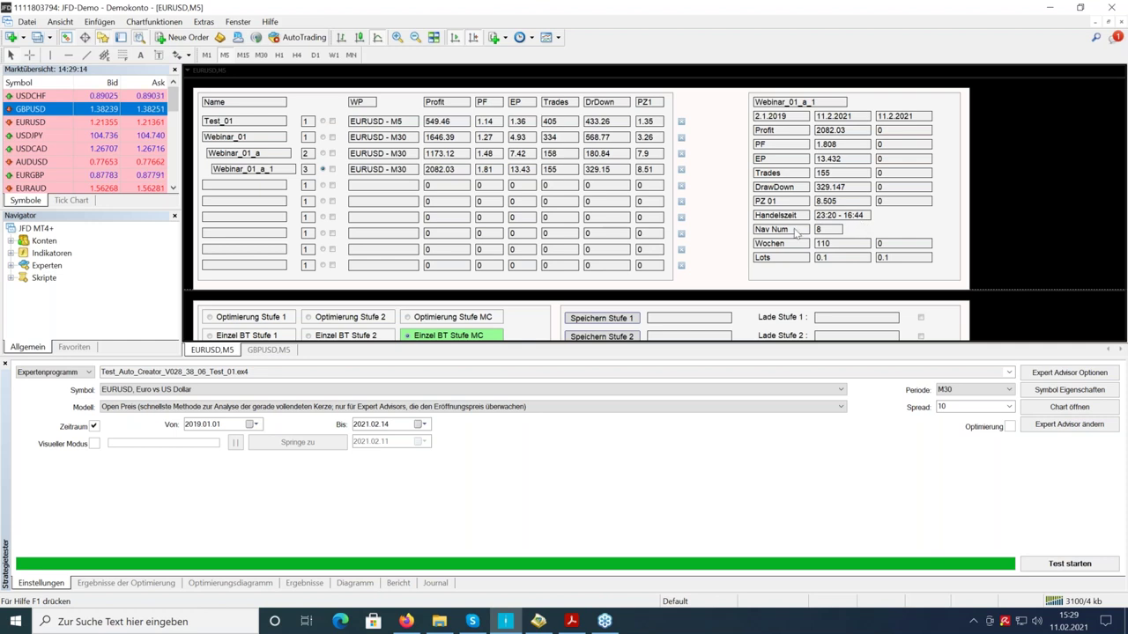
{"action": "left_click_drag", "start_coordinate": [557, 253], "coordinate": [567, 92]}
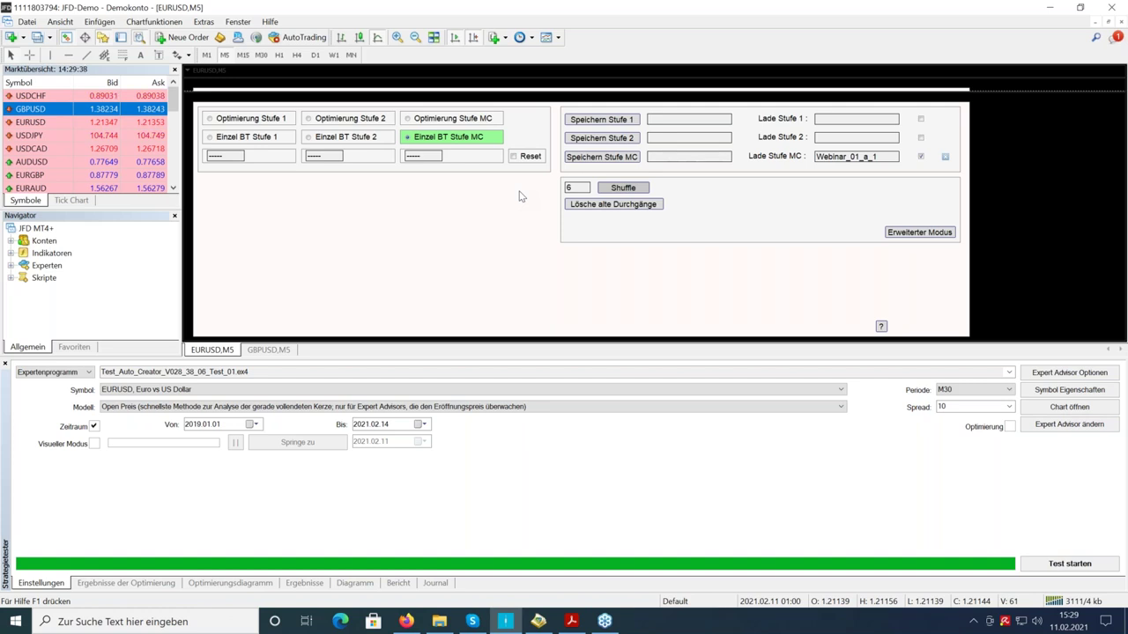
- Clear the loaded Stufe MC system and reset the stage selection, keeping the list of saved systems in view
{"action": "left_click", "coordinate": [945, 157]}
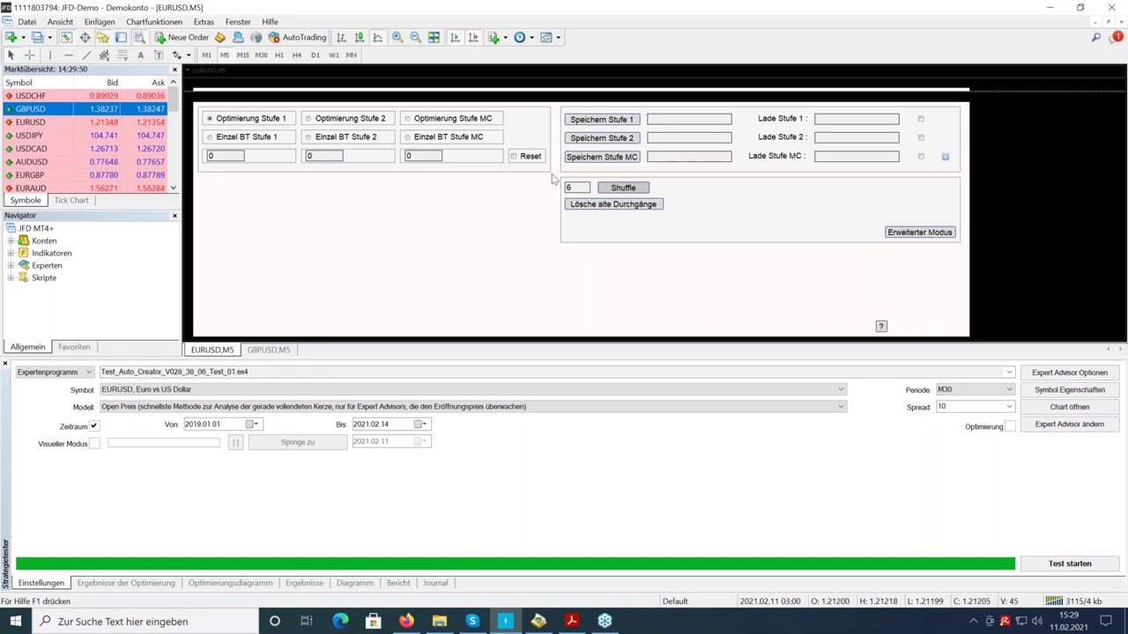
{"action": "left_click_drag", "start_coordinate": [552, 91], "coordinate": [532, 278]}
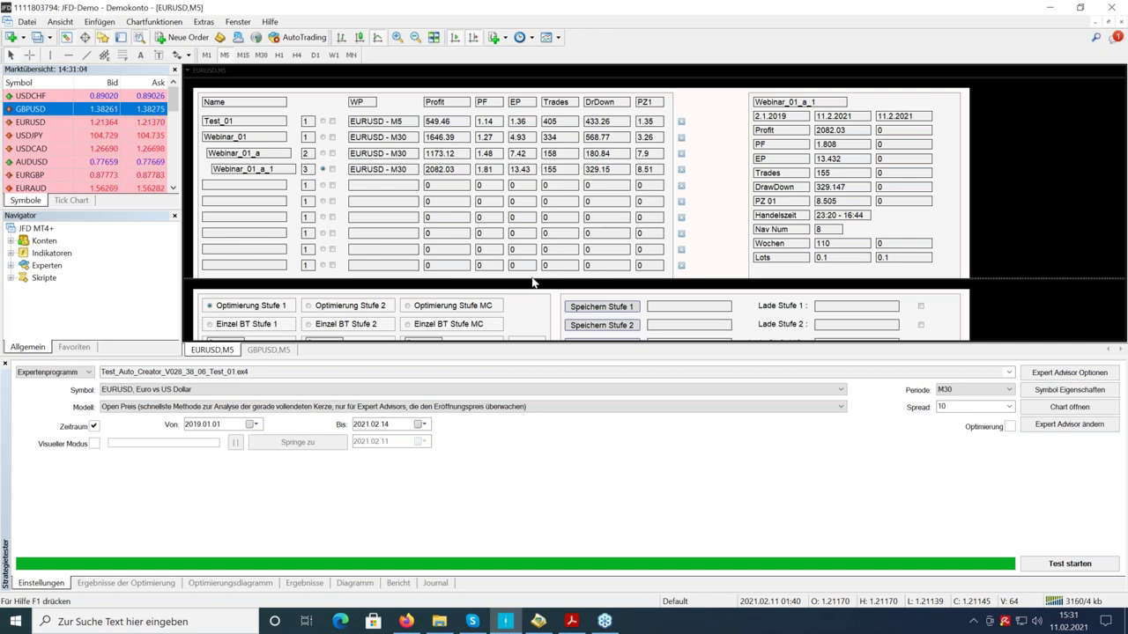
{"action": "mouse_move", "coordinate": [547, 283]}
{"action": "left_mouse_down"}
{"action": "mouse_move", "coordinate": [557, 128]}
{"action": "mouse_move", "coordinate": [556, 284]}
{"action": "left_mouse_up"}
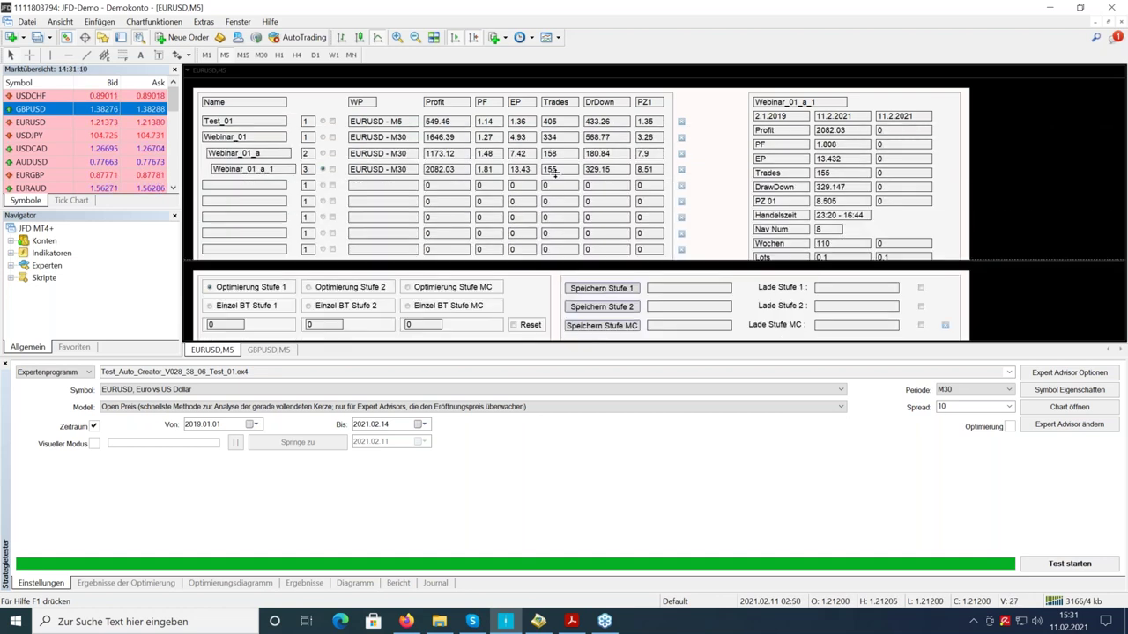
- Switch to the presentation in Adobe Acrobat Reader and read on to page 10, "Erweiterter Modus - Beimischung", glancing back at the MetaTrader panel
{"action": "left_click", "coordinate": [571, 621]}
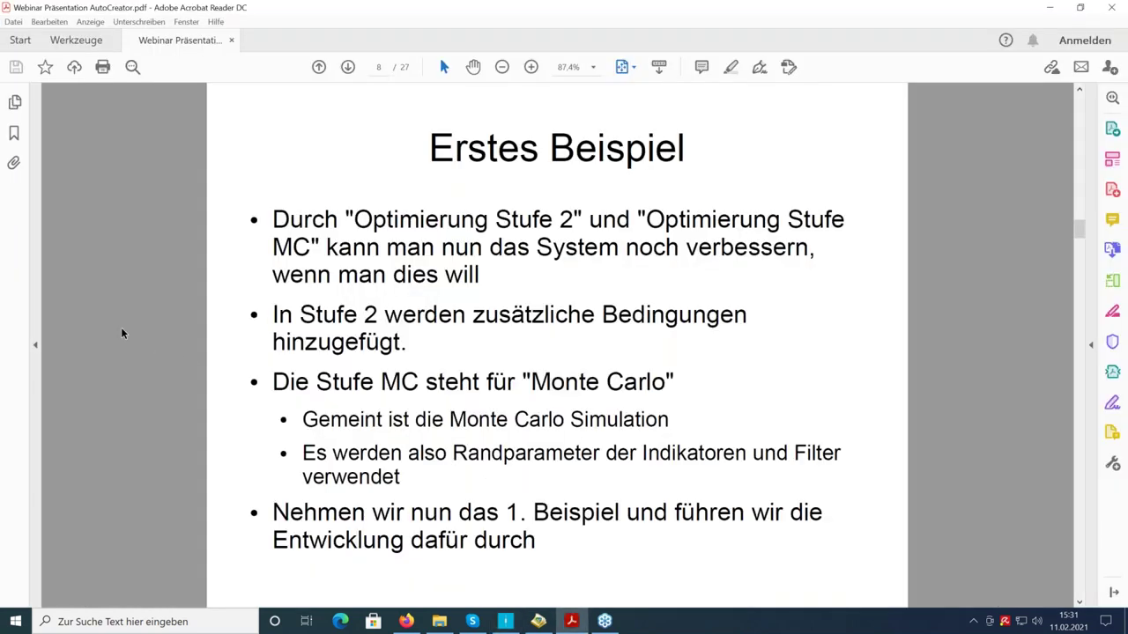
{"action": "key", "text": "Right"}
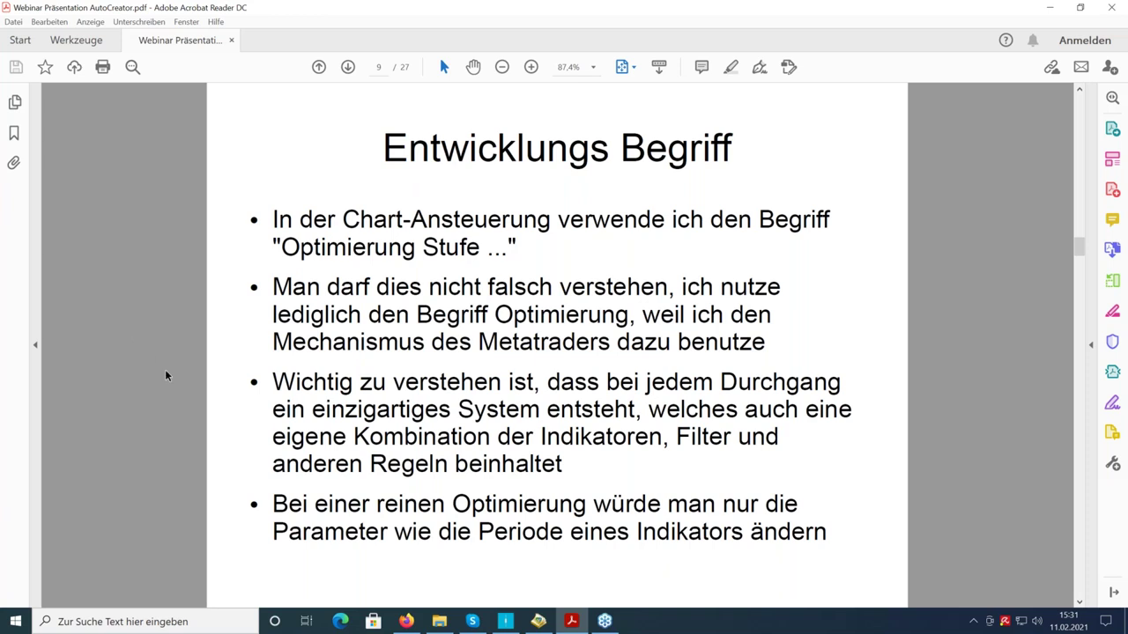
{"action": "left_click", "coordinate": [506, 621]}
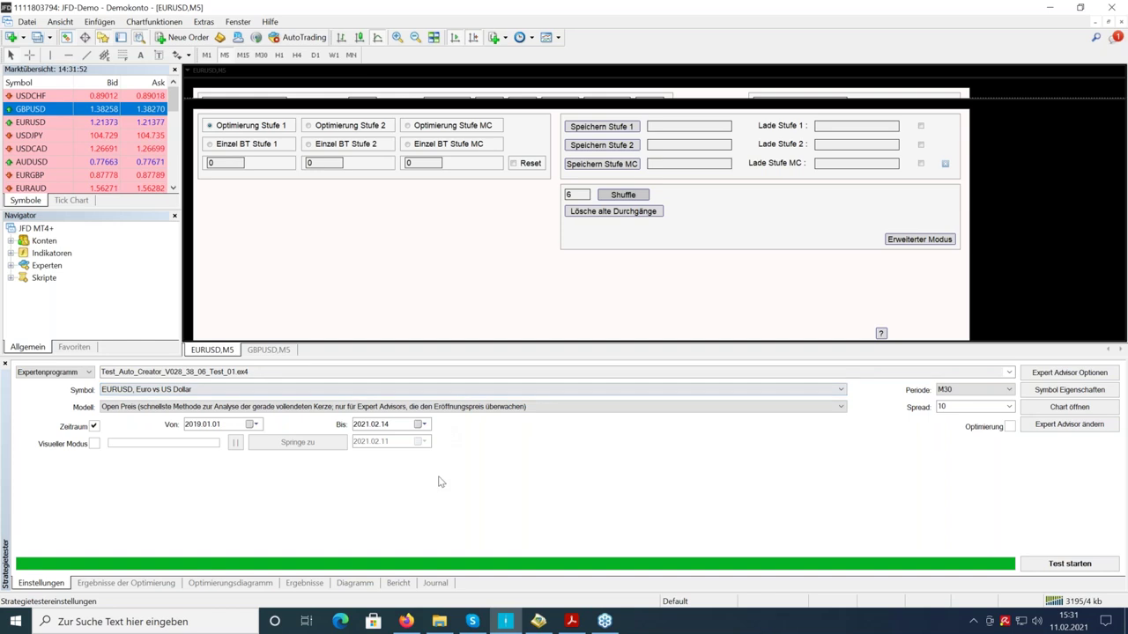
{"action": "left_click", "coordinate": [571, 621]}
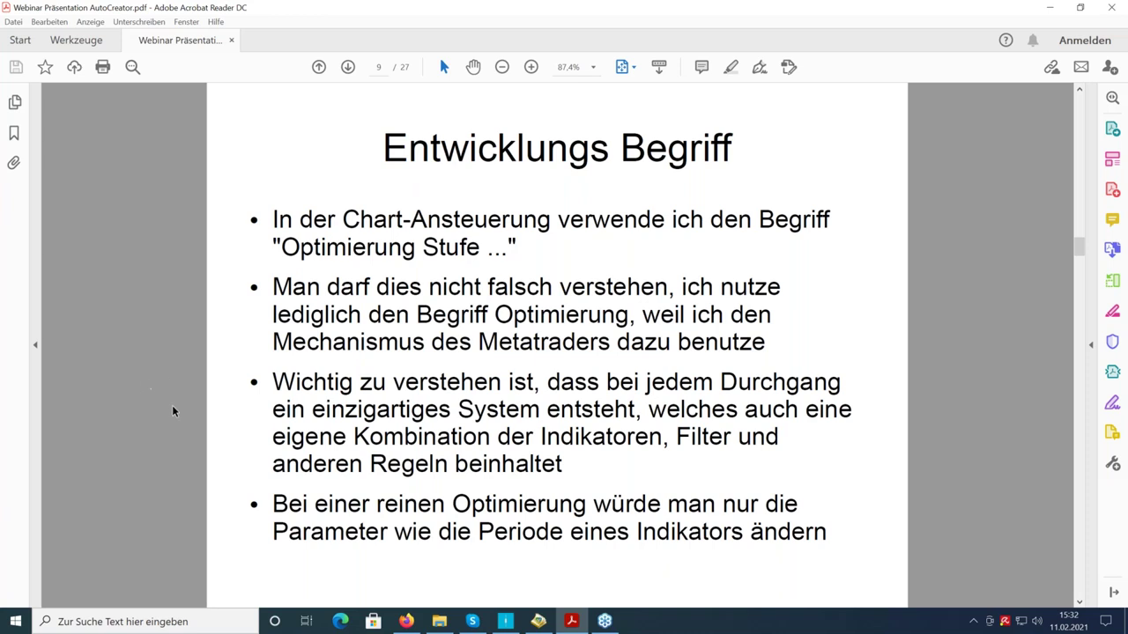
{"action": "scroll", "coordinate": [158, 344], "scroll_direction": "down", "scroll_amount": 1}
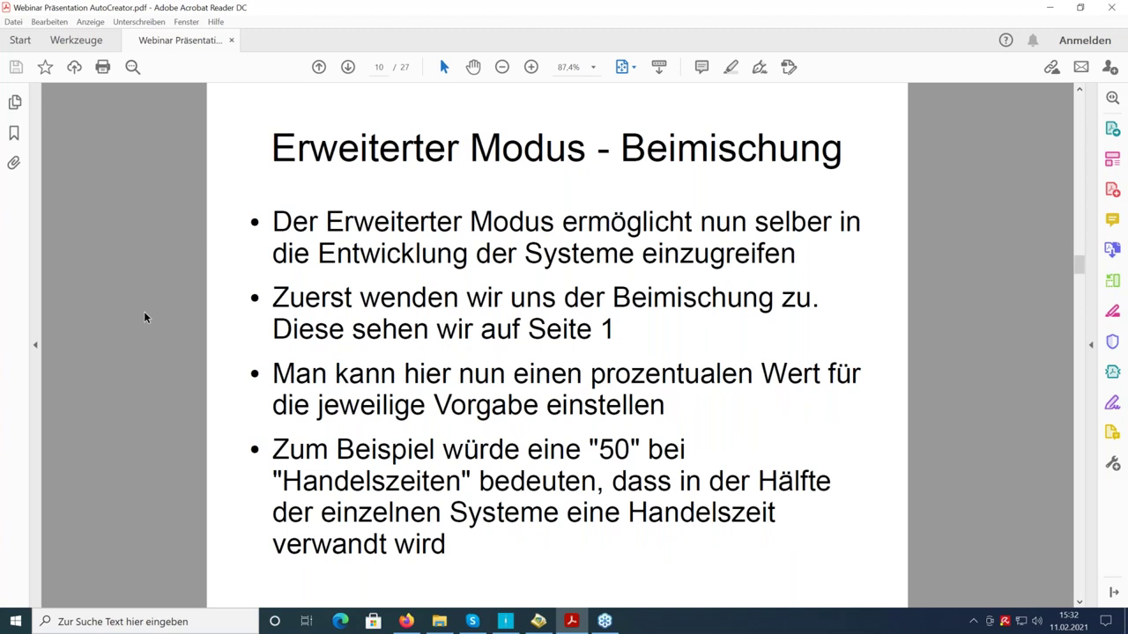
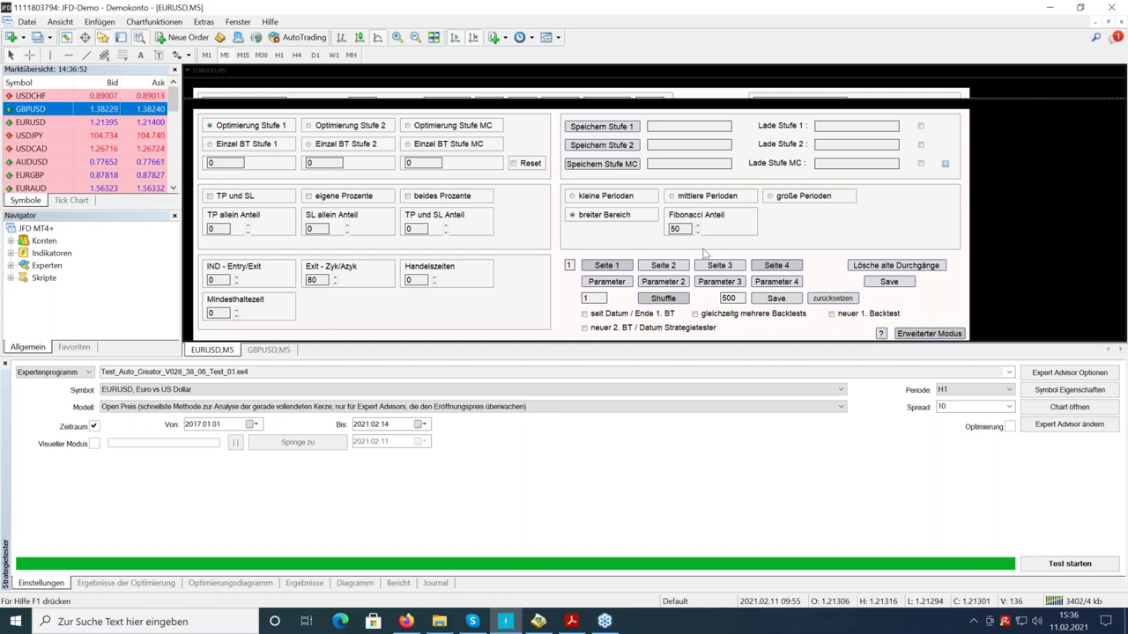
{"action": "left_click", "coordinate": [697, 231]}
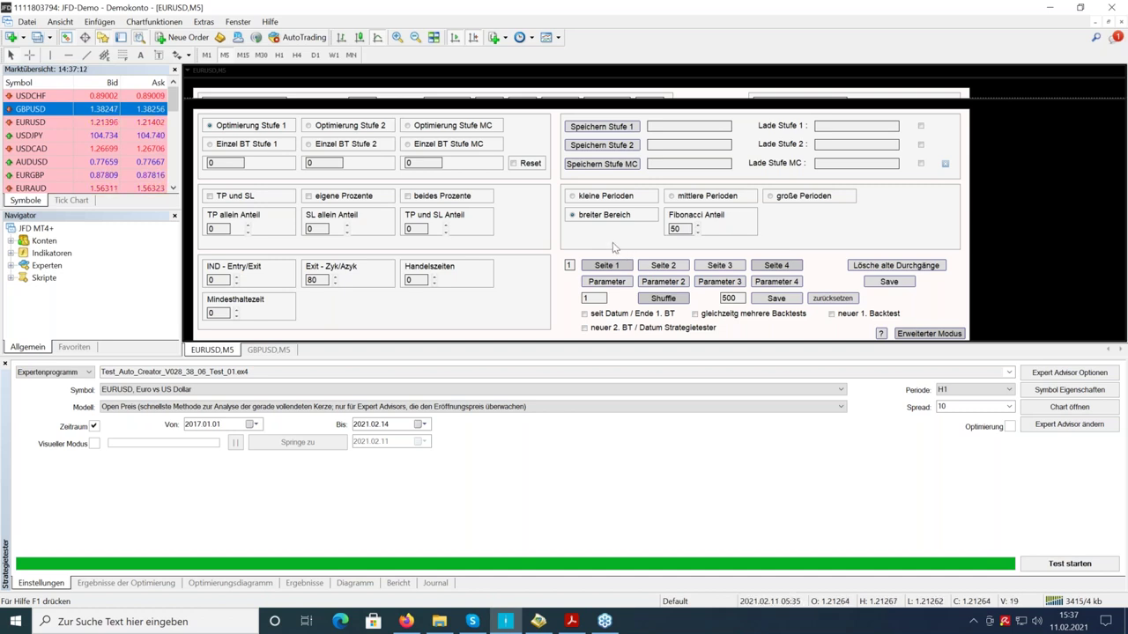
- Choose kleine Perioden and check the example settings on page 12, "Beimischung Beispiel", of the presentation in Adobe Acrobat Reader
{"action": "left_click", "coordinate": [577, 197]}
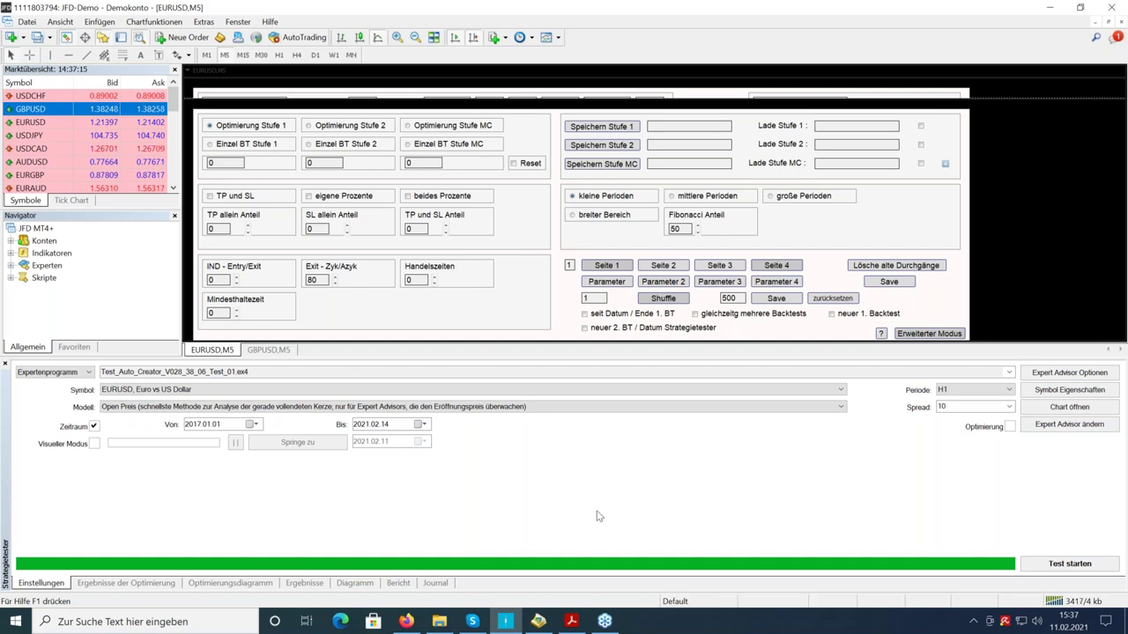
{"action": "left_click", "coordinate": [571, 623]}
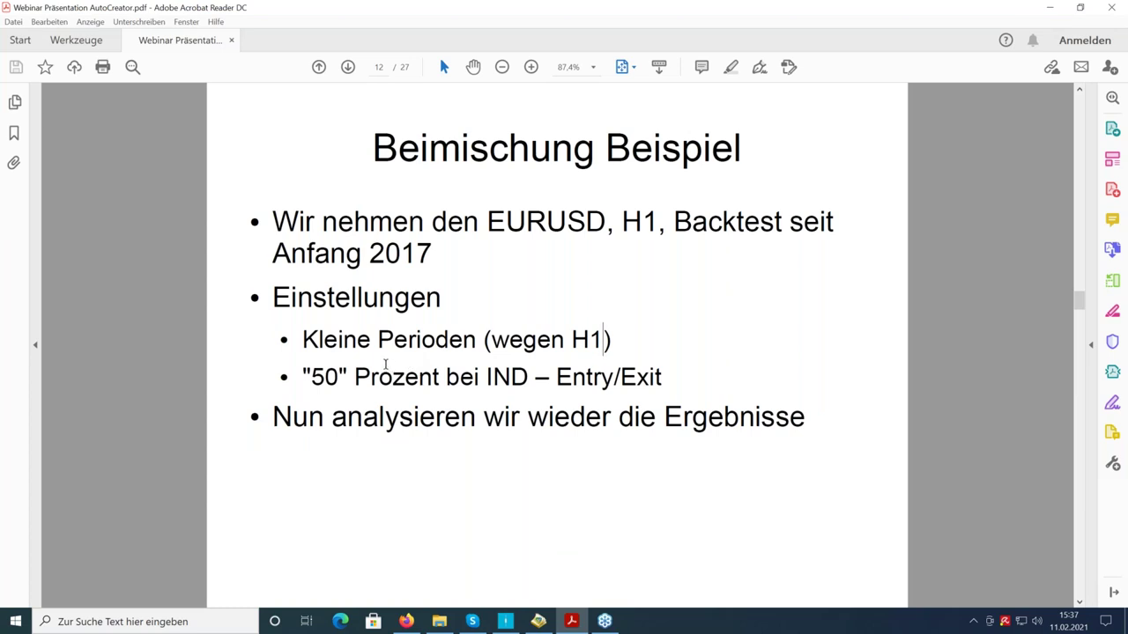
{"action": "left_click_drag", "start_coordinate": [304, 372], "coordinate": [592, 371]}
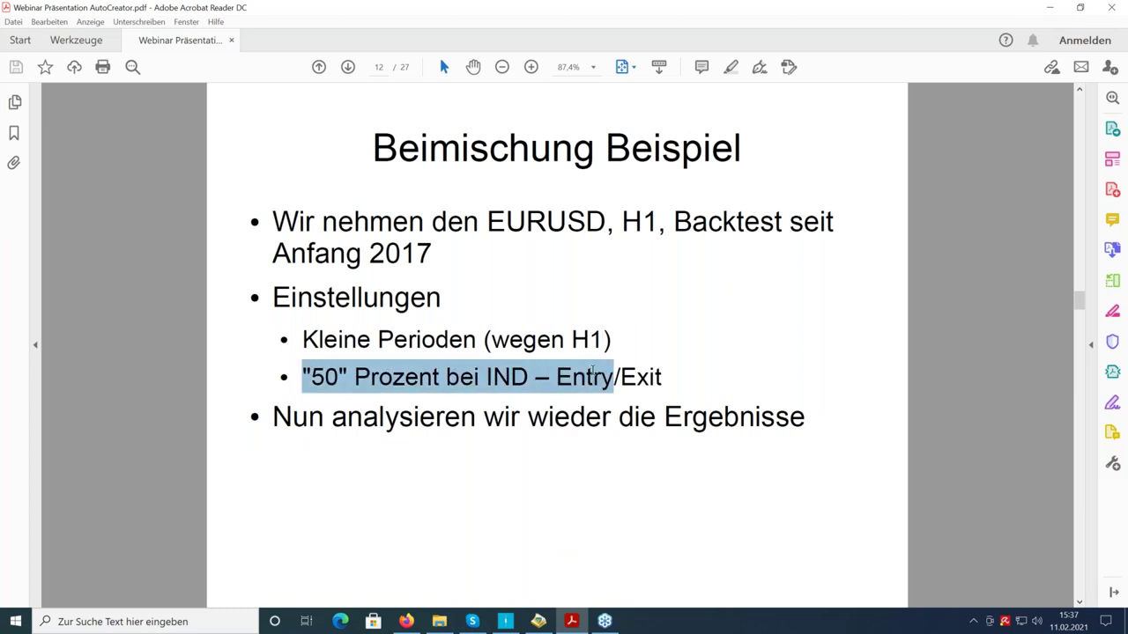
{"action": "left_click", "coordinate": [592, 371]}
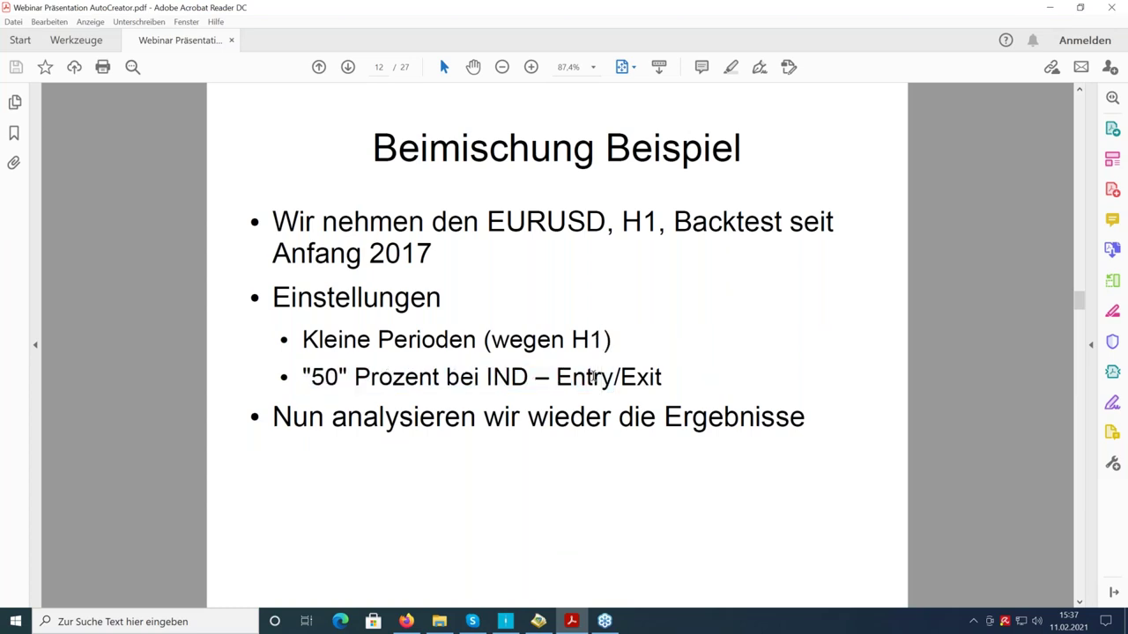
- Return to MetaTrader and set the IND - Entry/Exit share to 50
{"action": "left_click", "coordinate": [536, 621]}
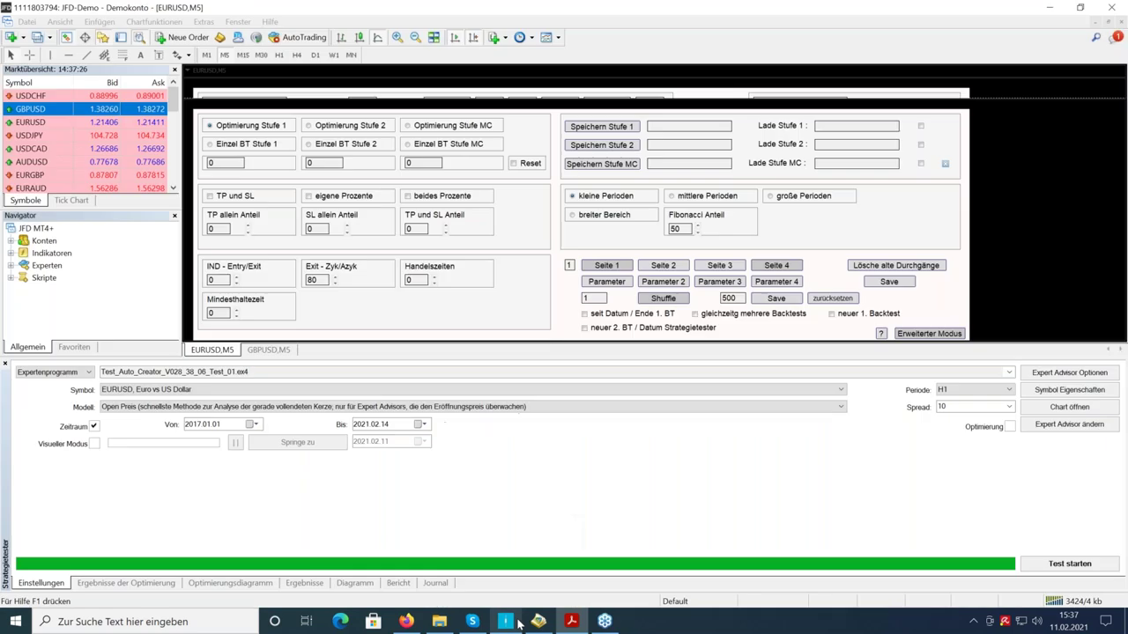
{"action": "left_click", "coordinate": [218, 279]}
{"action": "type", "text": "30"}
{"action": "key", "text": "BackSpace"}
{"action": "key", "text": "BackSpace"}
{"action": "type", "text": "50"}
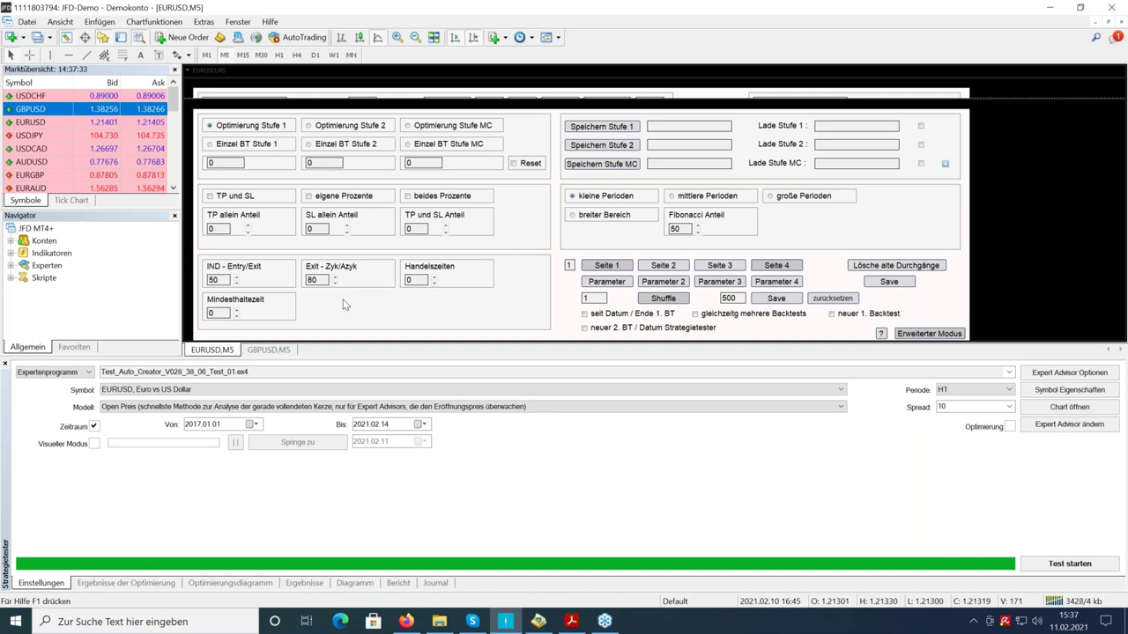
{"action": "double_click", "coordinate": [218, 279]}
{"action": "type", "text": "70"}
{"action": "left_click", "coordinate": [237, 284]}
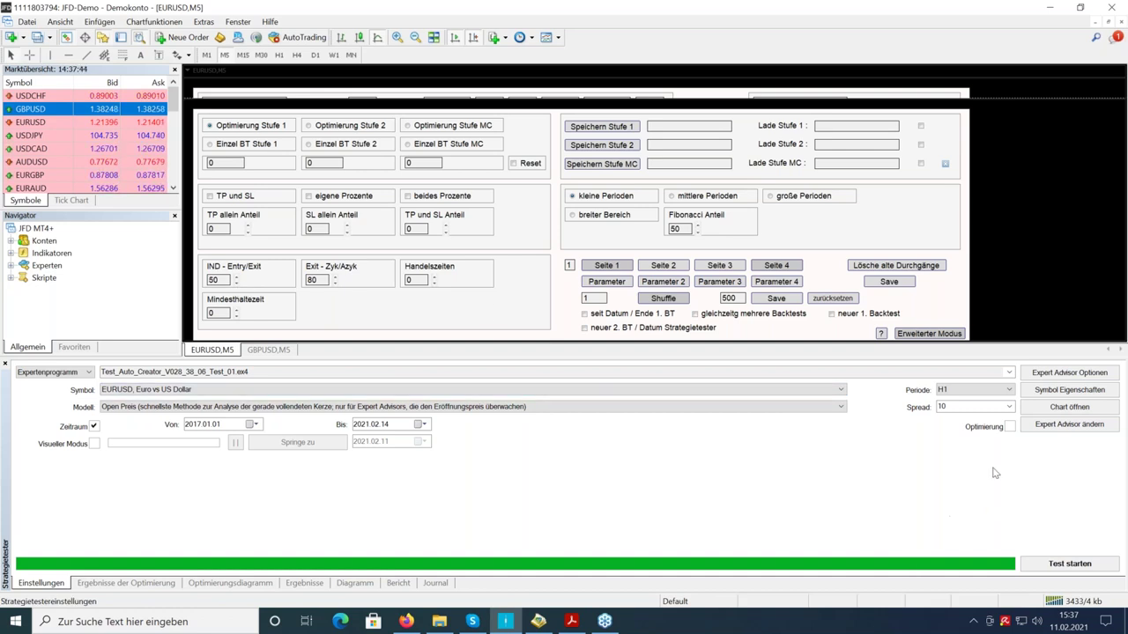
- Enable Optimierung, mark the variable Durchgang for optimisation in the expert advisor inputs and start the test
{"action": "left_click", "coordinate": [985, 429]}
{"action": "left_click", "coordinate": [1065, 371]}
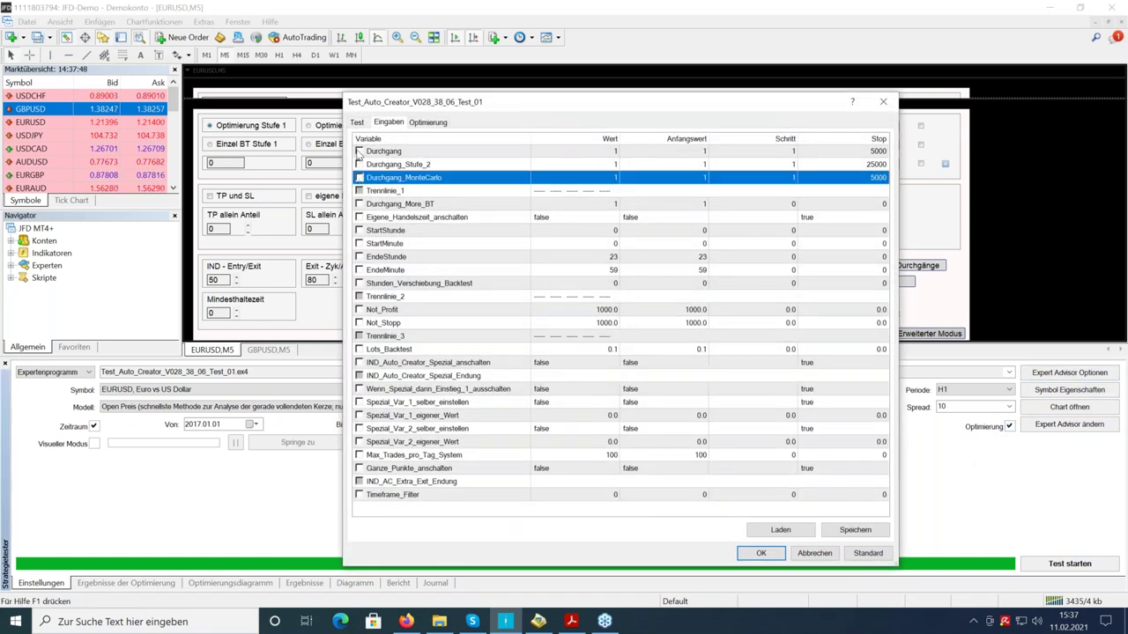
{"action": "left_click", "coordinate": [358, 152]}
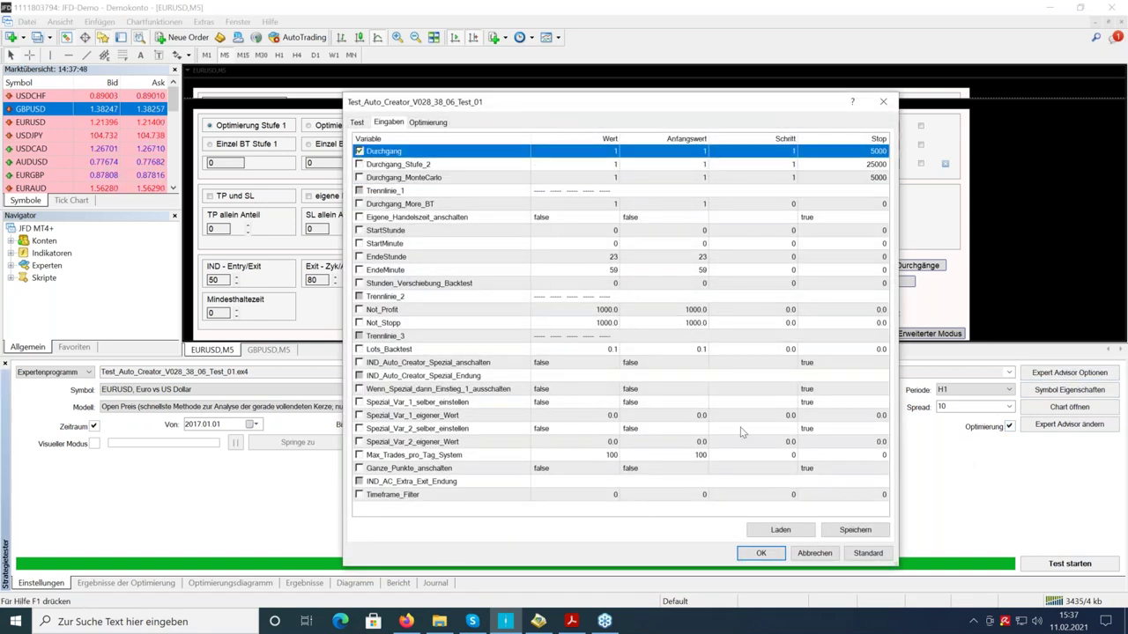
{"action": "left_click", "coordinate": [761, 553]}
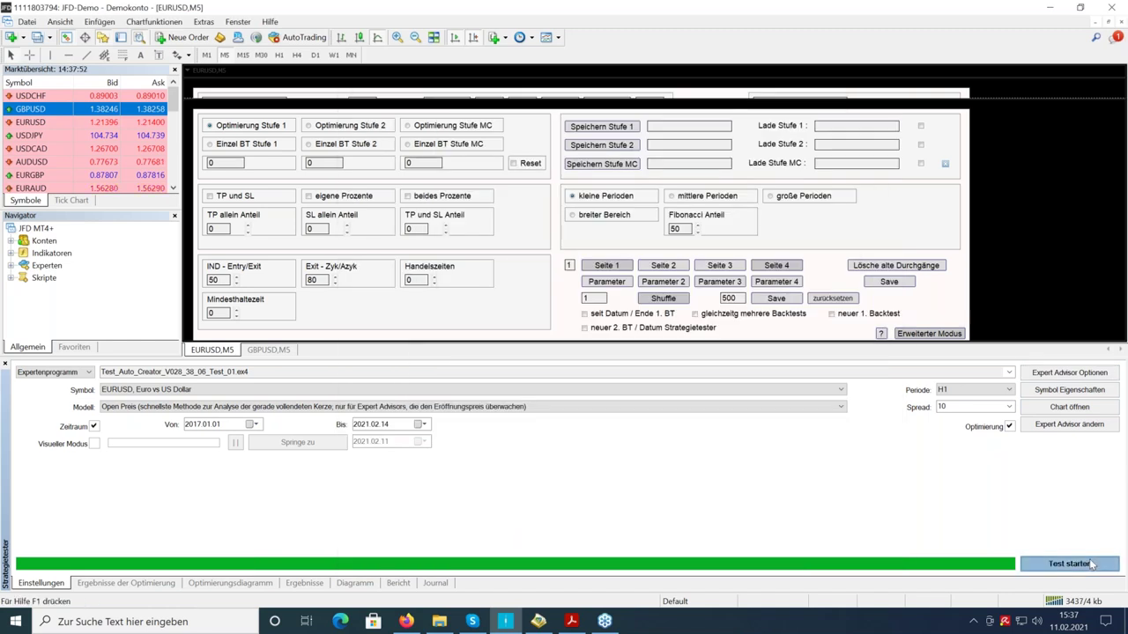
{"action": "left_click", "coordinate": [1090, 564]}
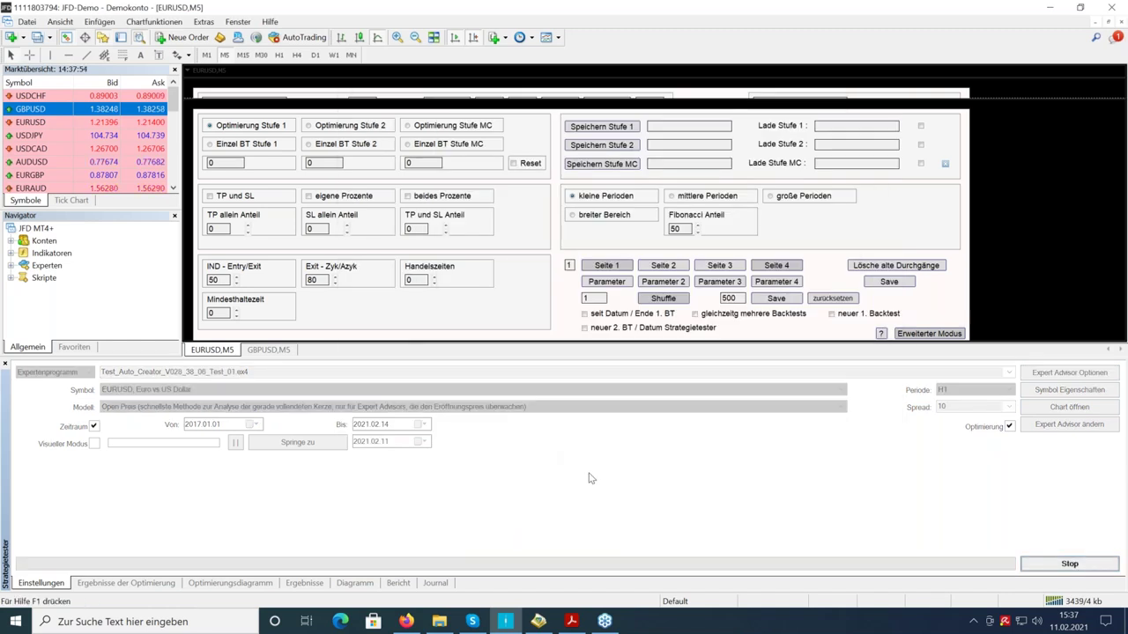
- Reread page 12, "Beimischung Beispiel", in Adobe Acrobat Reader and switch back to the running optimisation in MetaTrader
{"action": "left_click", "coordinate": [572, 621]}
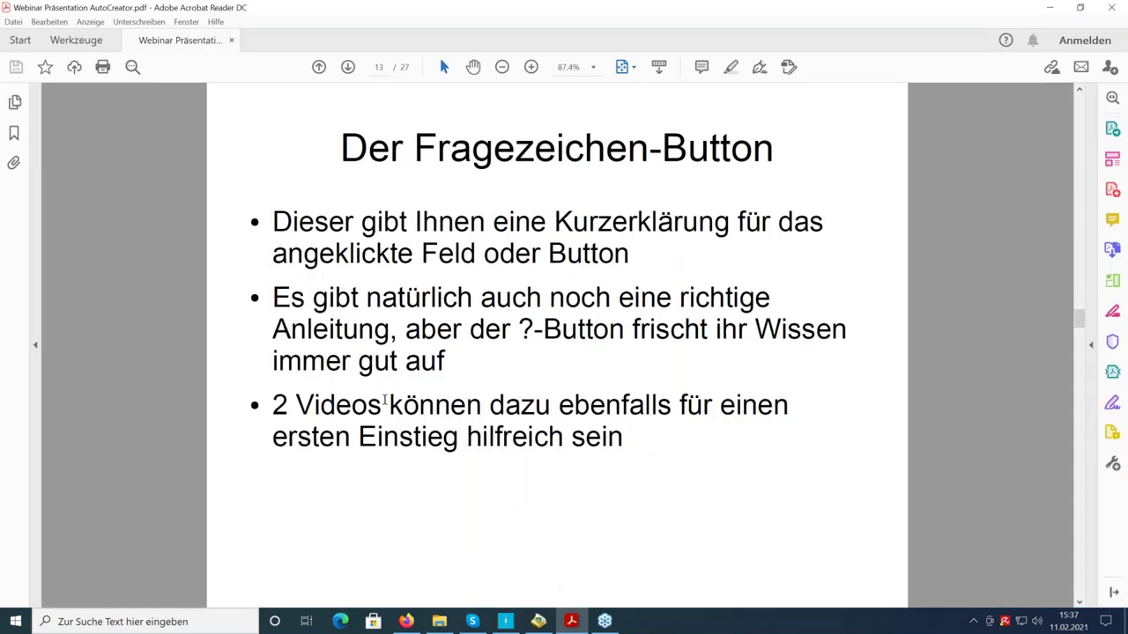
{"action": "scroll", "coordinate": [359, 392], "scroll_direction": "up", "scroll_amount": 2}
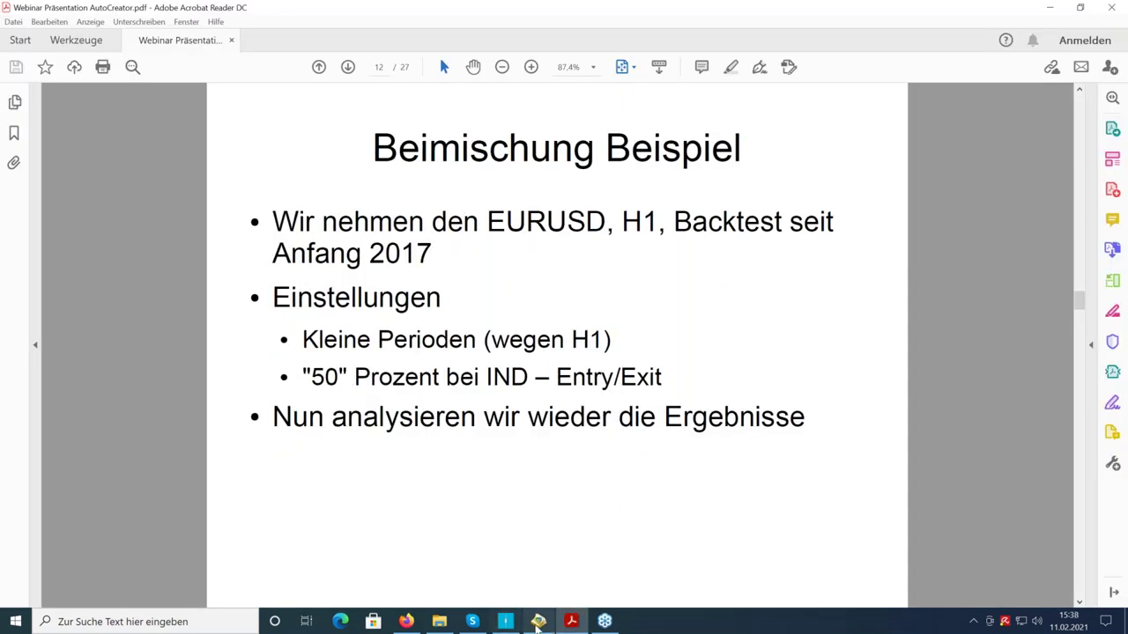
{"action": "left_click", "coordinate": [509, 623]}
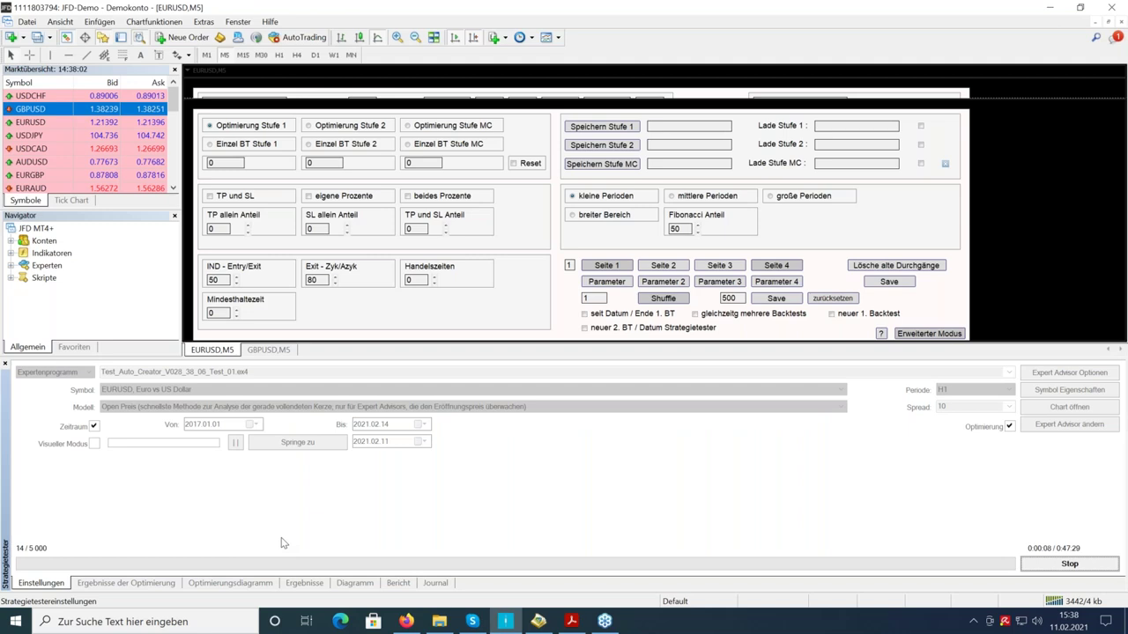
- Sort the optimisation results by Gewinn, check the run's progress and examine pass 24
{"action": "left_click", "coordinate": [154, 585]}
{"action": "left_click", "coordinate": [108, 368]}
{"action": "left_click", "coordinate": [107, 368]}
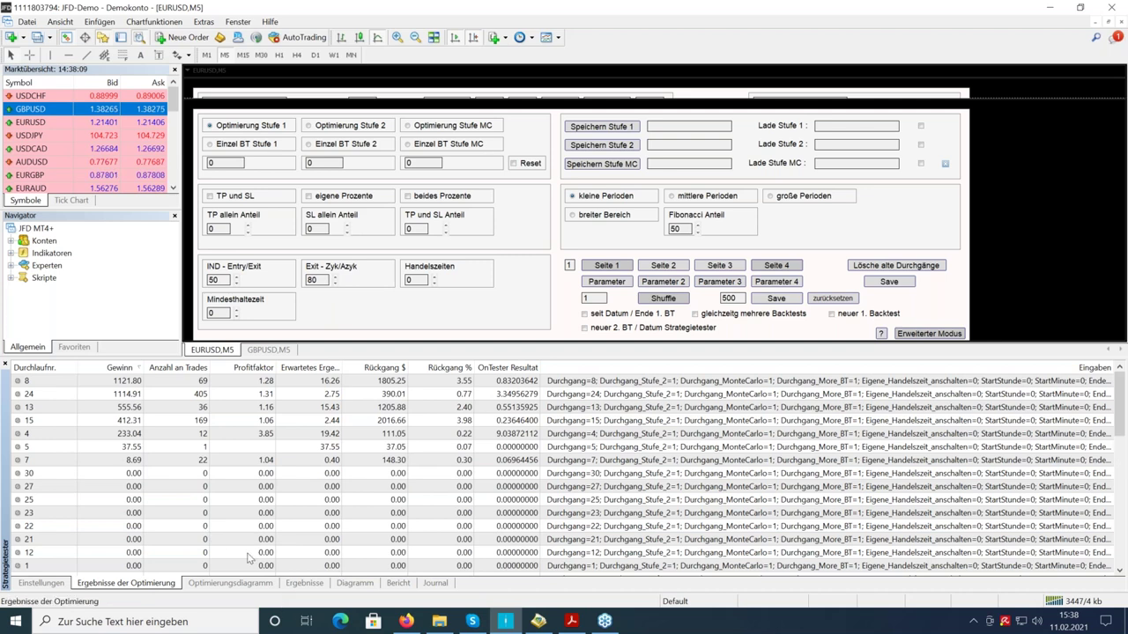
{"action": "left_click", "coordinate": [60, 588]}
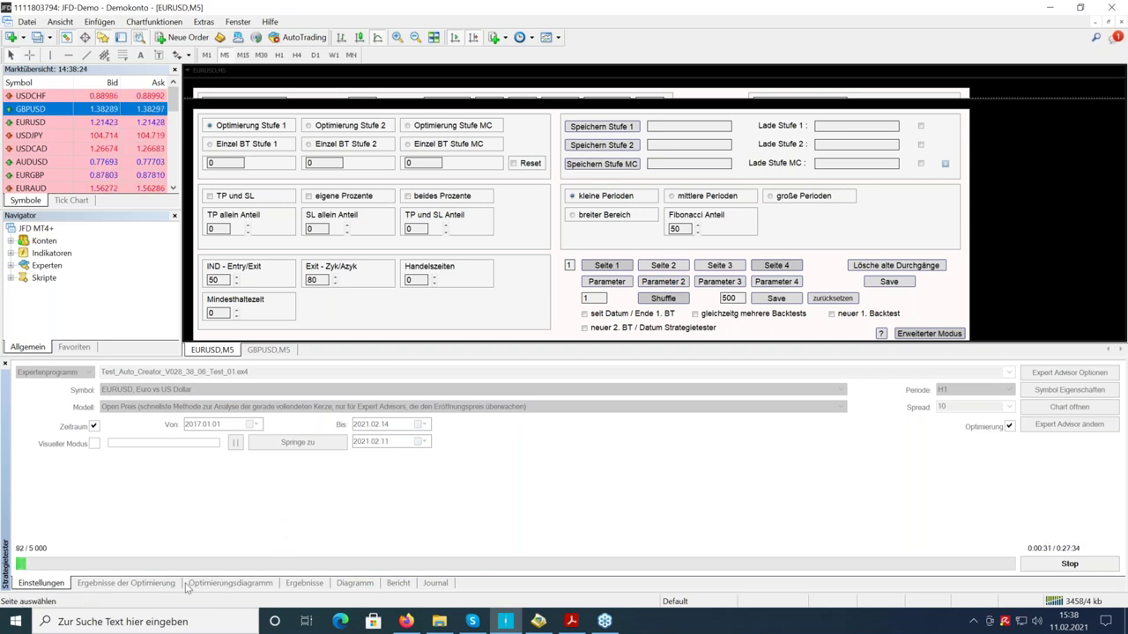
{"action": "left_click", "coordinate": [145, 585]}
{"action": "left_click", "coordinate": [132, 368]}
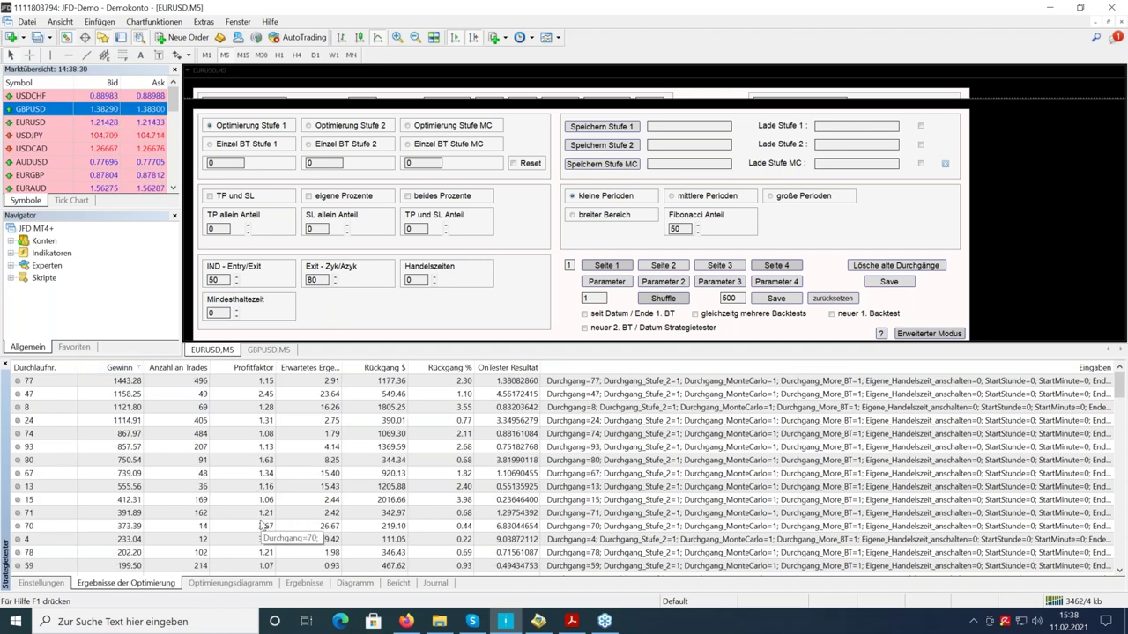
{"action": "left_click", "coordinate": [174, 421]}
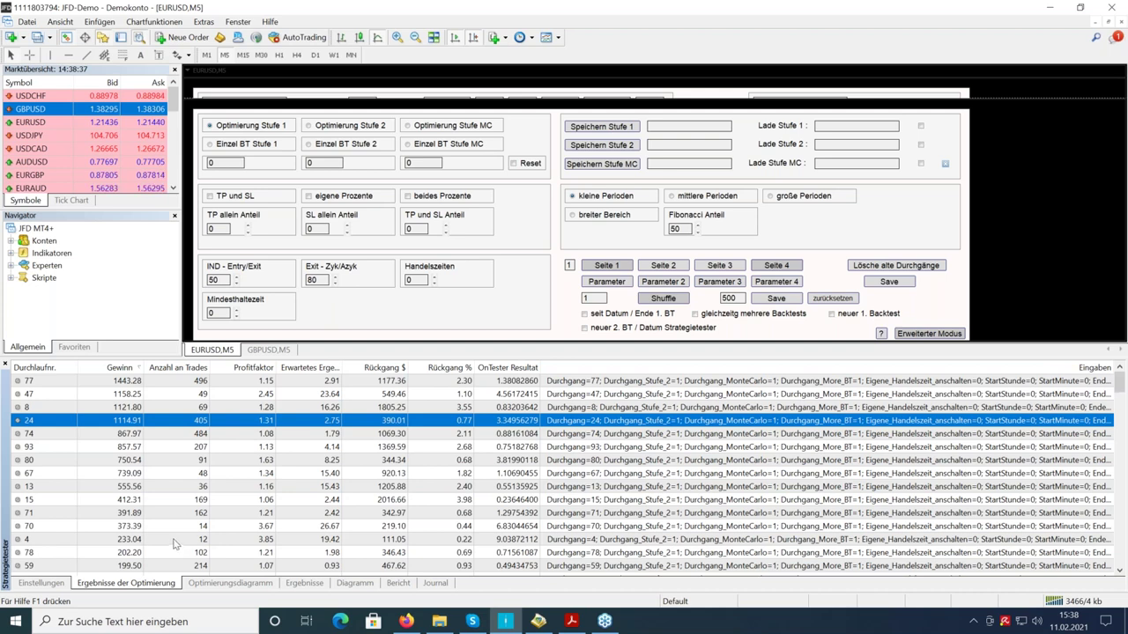
- Stop the optimisation and sort its results by Gewinn from highest to lowest
{"action": "left_click", "coordinate": [44, 583]}
{"action": "left_click", "coordinate": [1112, 563]}
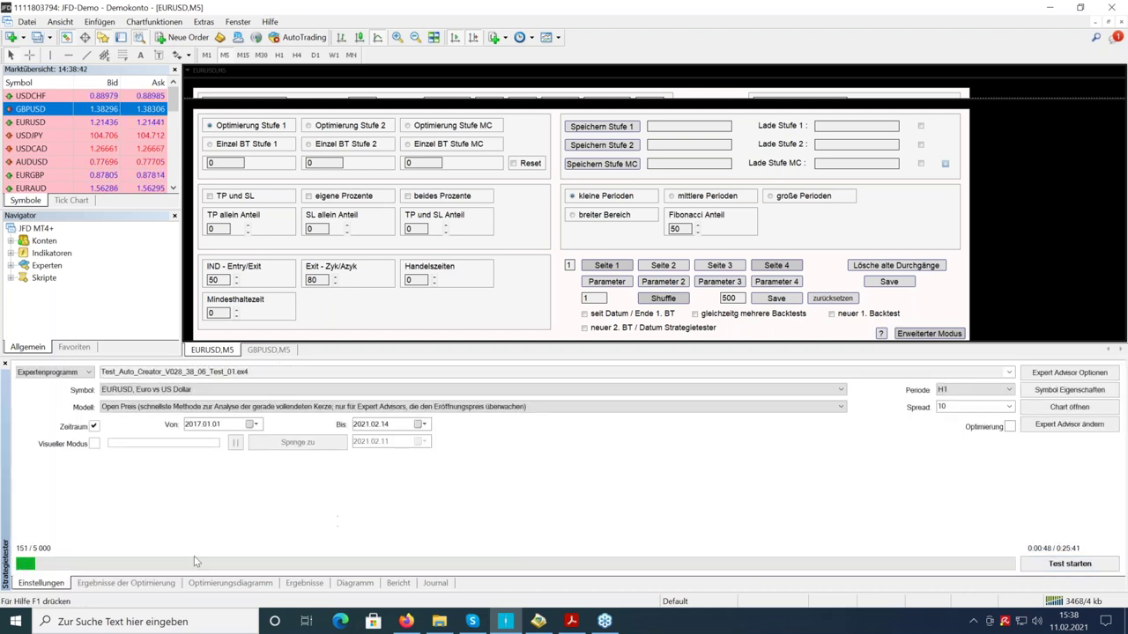
{"action": "left_click", "coordinate": [126, 583]}
{"action": "left_click", "coordinate": [115, 368]}
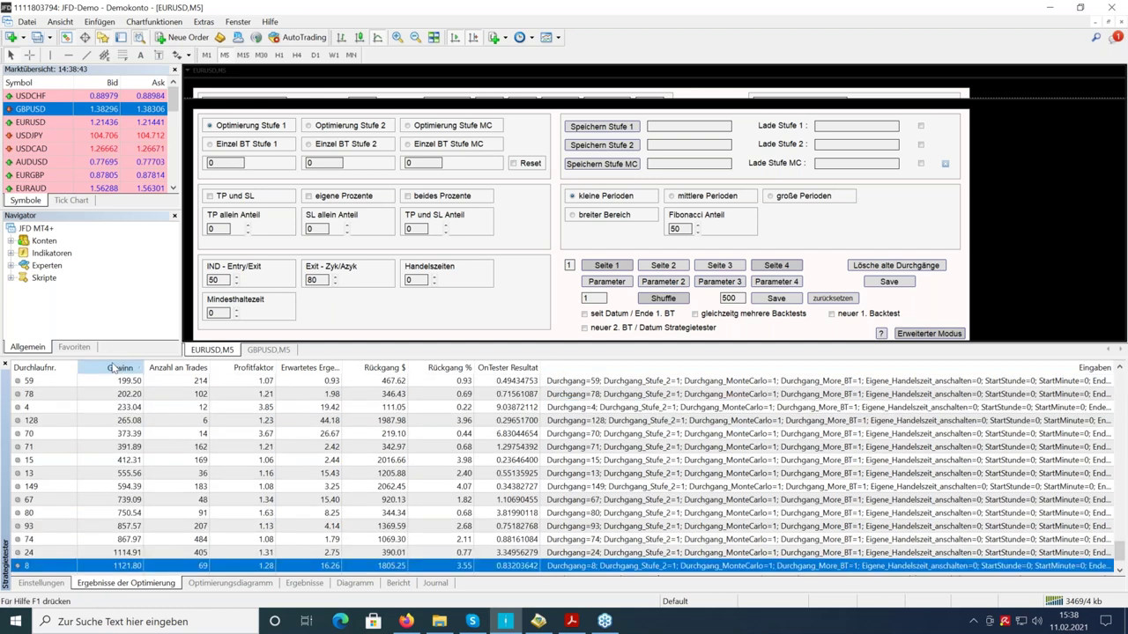
{"action": "left_click", "coordinate": [114, 368]}
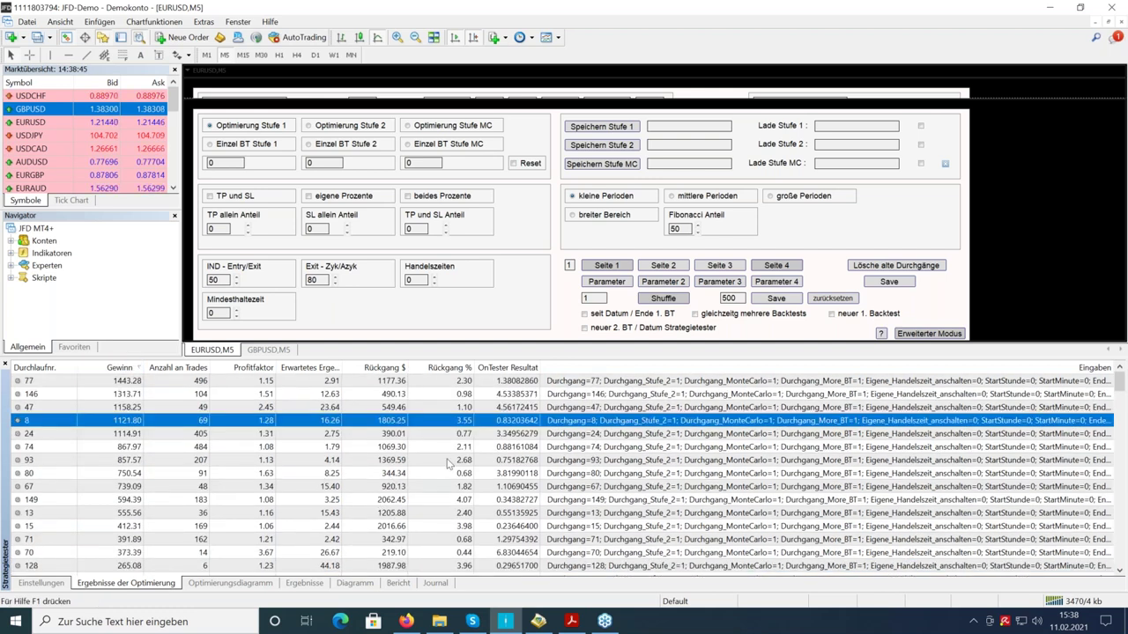
- Compare passes 24 and 47 in the optimisation results by trades and profit factor
{"action": "left_click", "coordinate": [196, 435]}
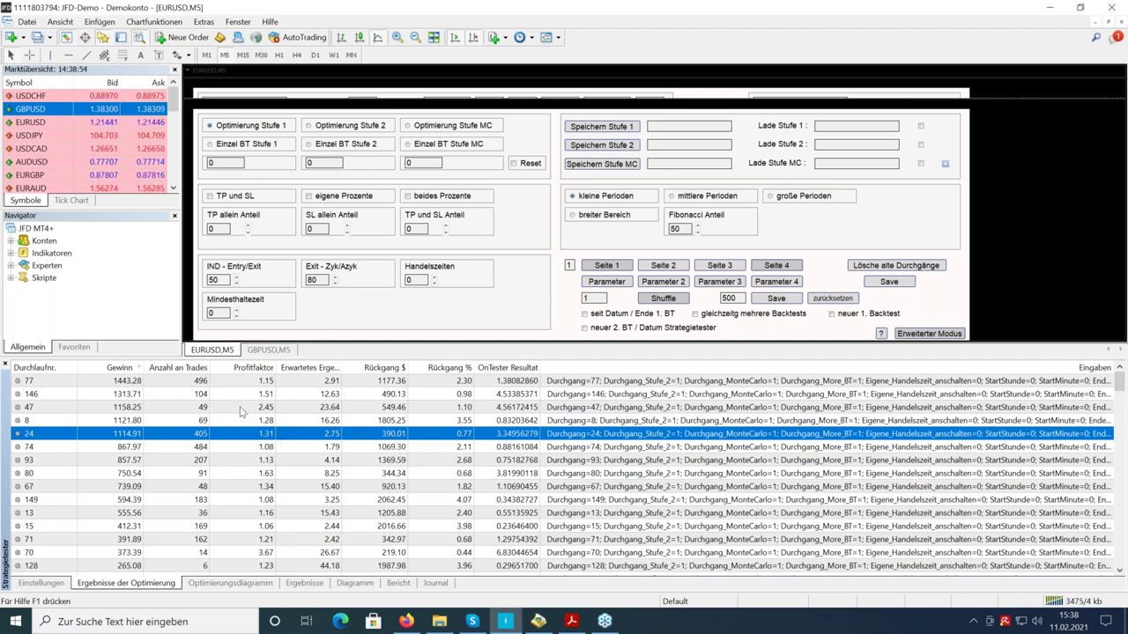
{"action": "left_click", "coordinate": [241, 409]}
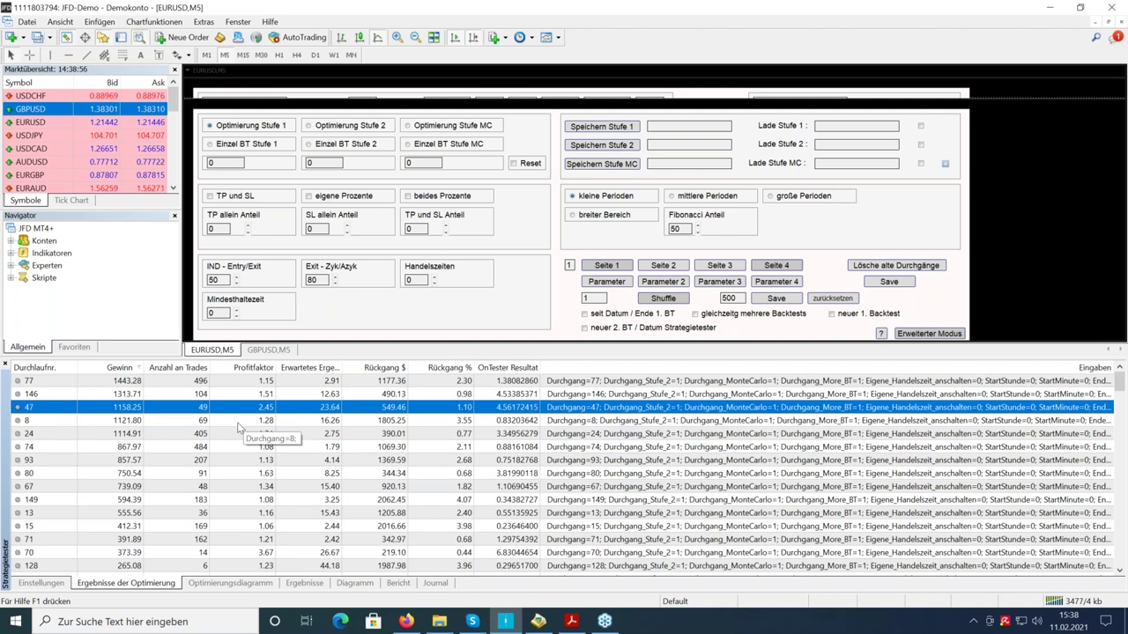
{"action": "left_click", "coordinate": [236, 436]}
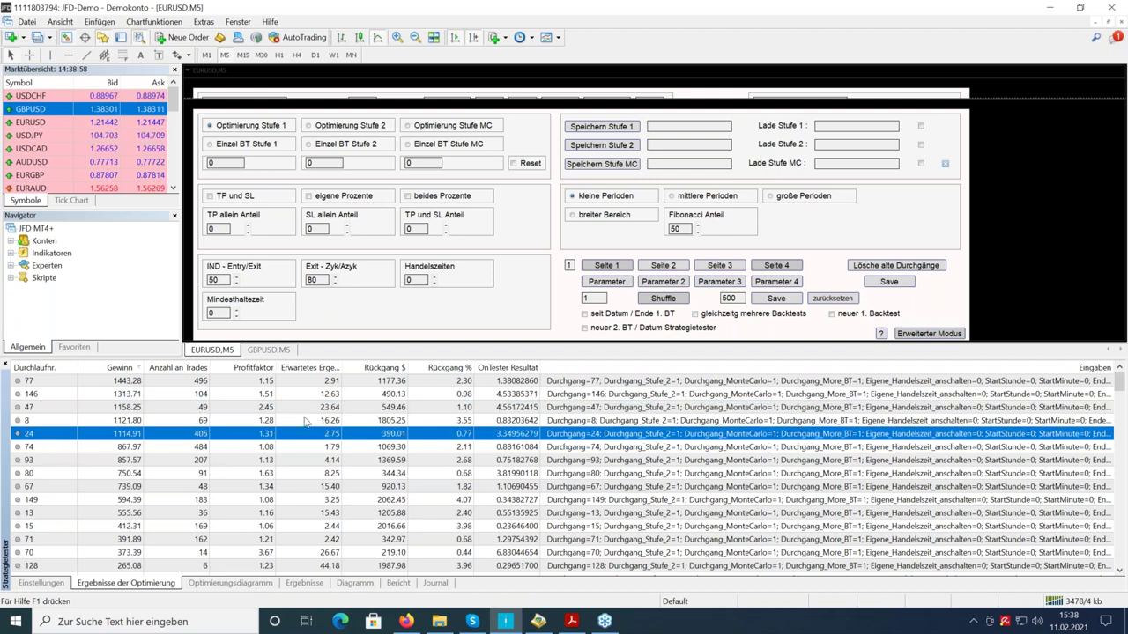
- Run a single Stufe 1 backtest (Einzel BT Stufe 1) of pass 24 and display its balance curve
{"action": "left_click", "coordinate": [210, 143]}
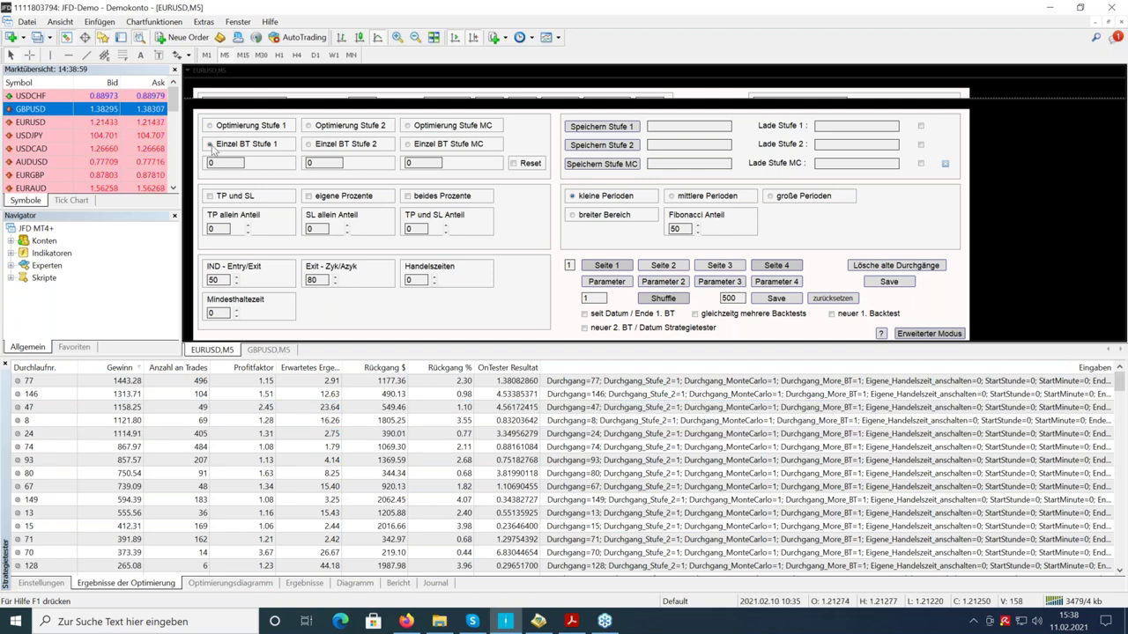
{"action": "double_click", "coordinate": [211, 162]}
{"action": "type", "text": "24"}
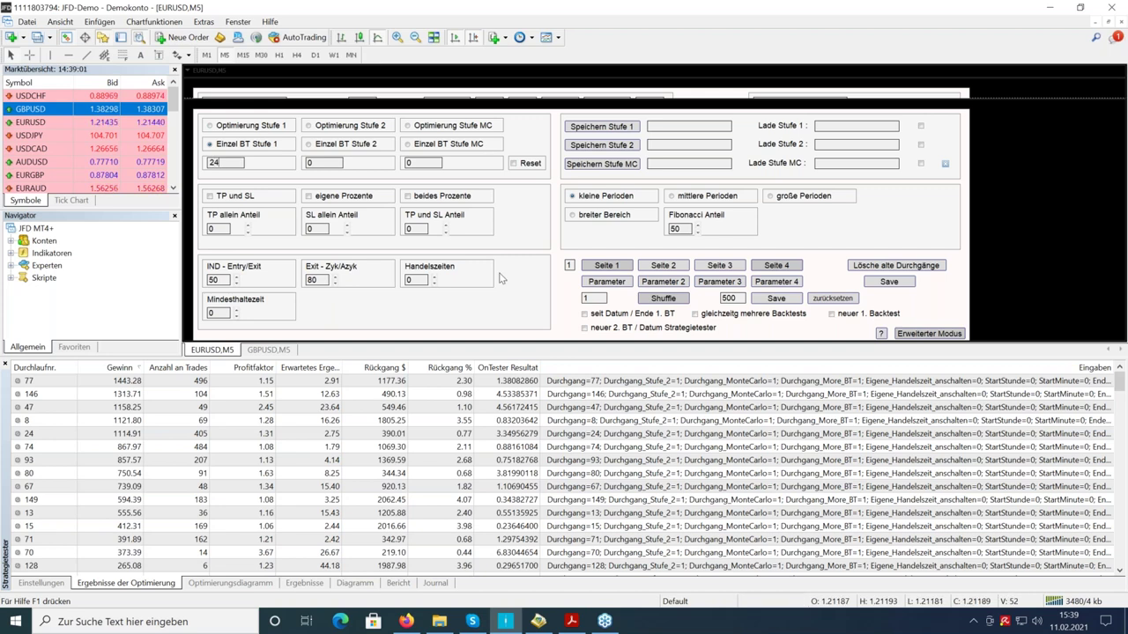
{"action": "left_click", "coordinate": [60, 585]}
{"action": "left_click", "coordinate": [1070, 564]}
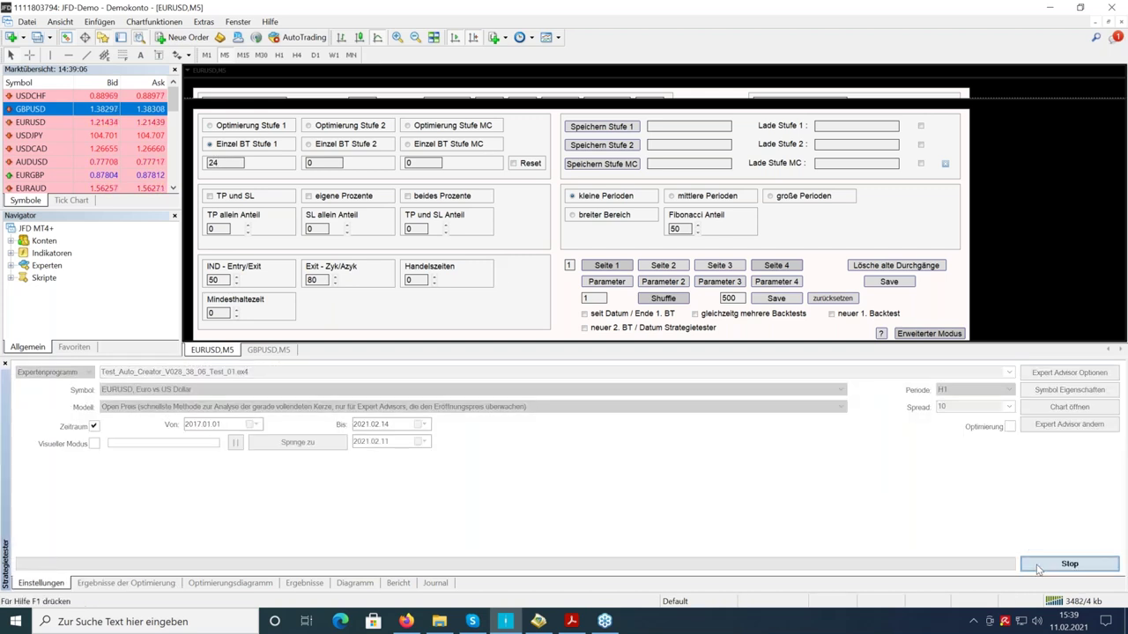
{"action": "left_click", "coordinate": [355, 584]}
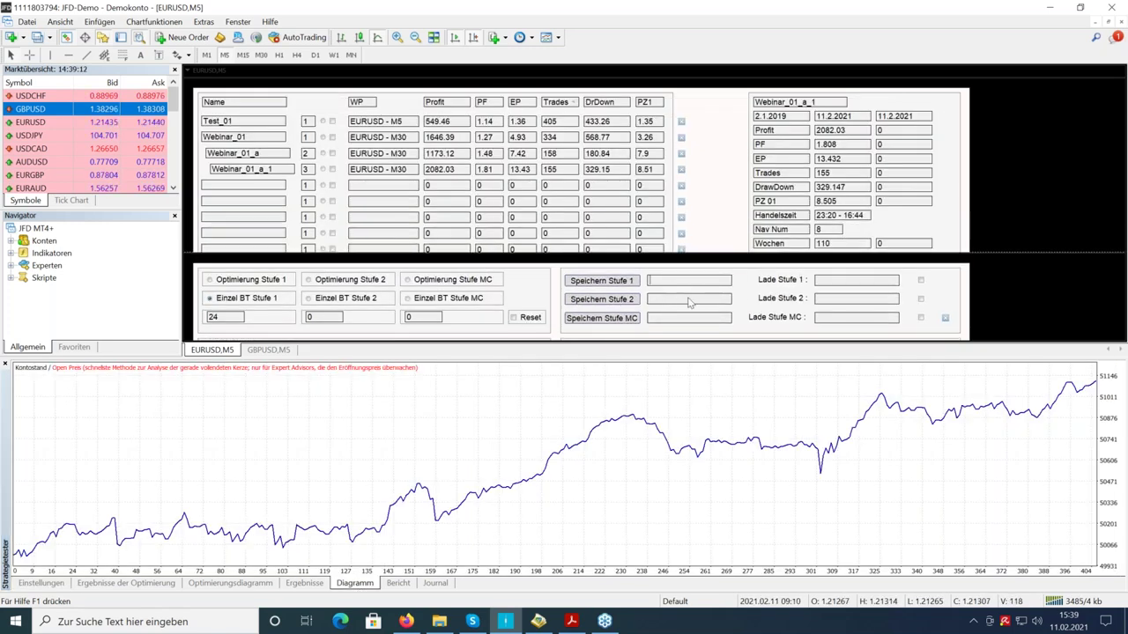
- Save the Stufe 1 result as Webinar_02 and clear the loaded system
{"action": "type", "text": "Webinar_02"}
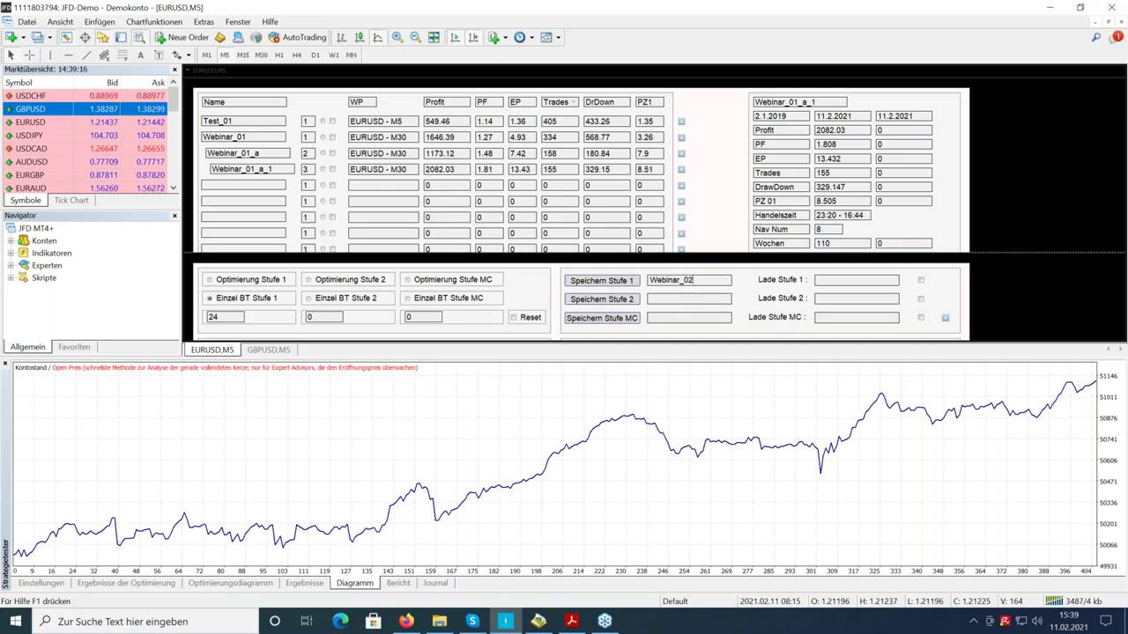
{"action": "left_click", "coordinate": [602, 280]}
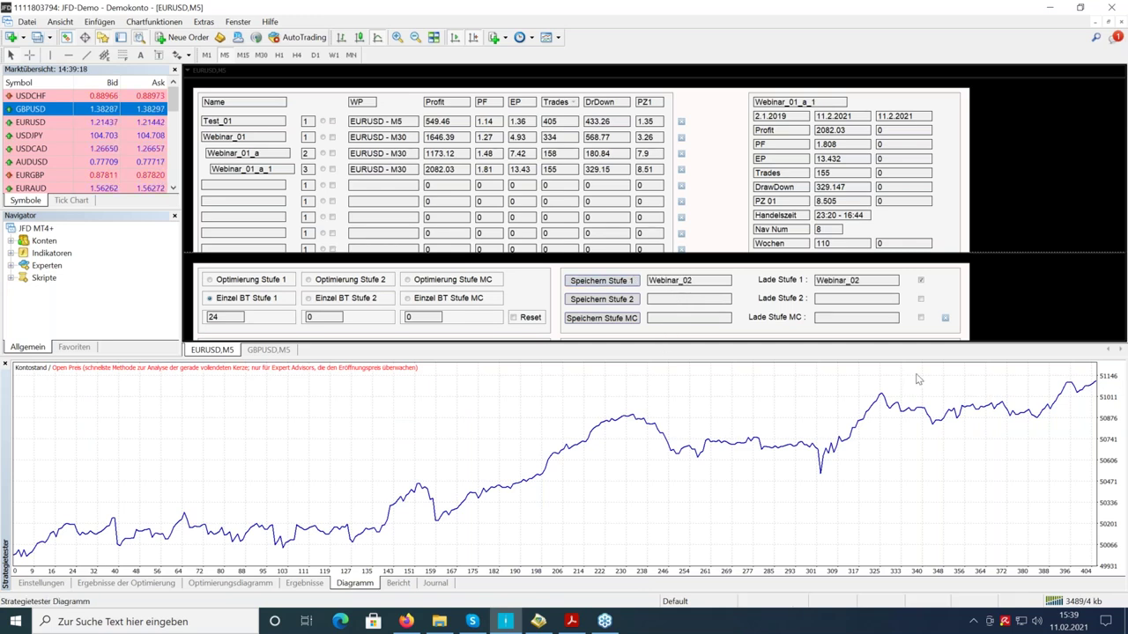
{"action": "left_click", "coordinate": [946, 318]}
- Refresh the list of saved systems, view it in full and bring the optimisation settings back into view
{"action": "left_click_drag", "start_coordinate": [431, 253], "coordinate": [317, 323]}
{"action": "left_click", "coordinate": [255, 298]}
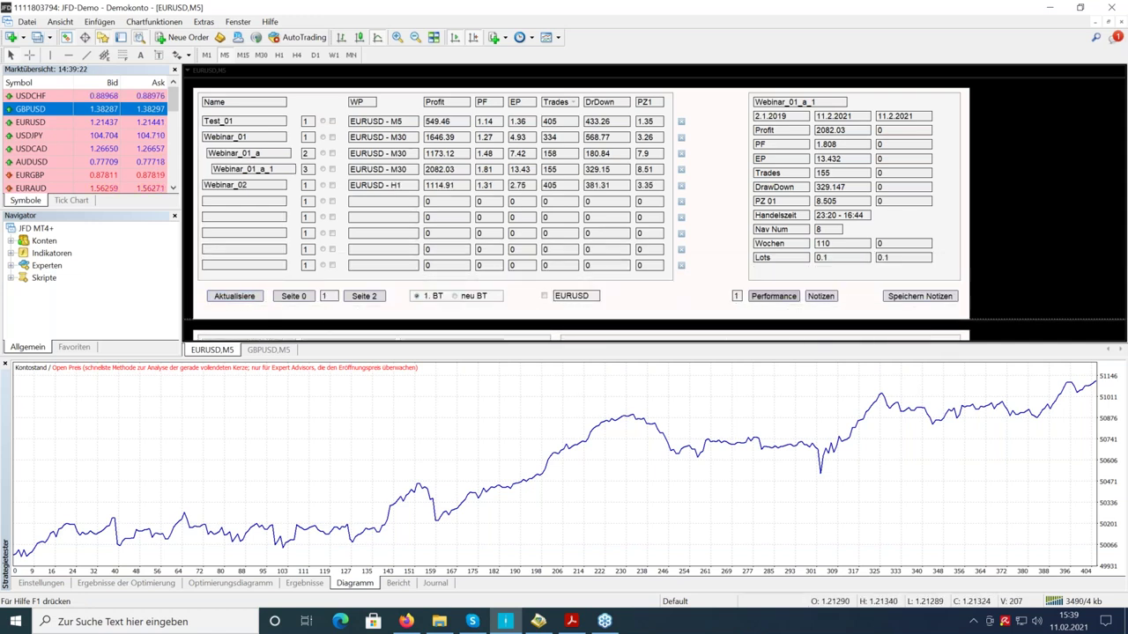
{"action": "left_click_drag", "start_coordinate": [435, 321], "coordinate": [442, 104]}
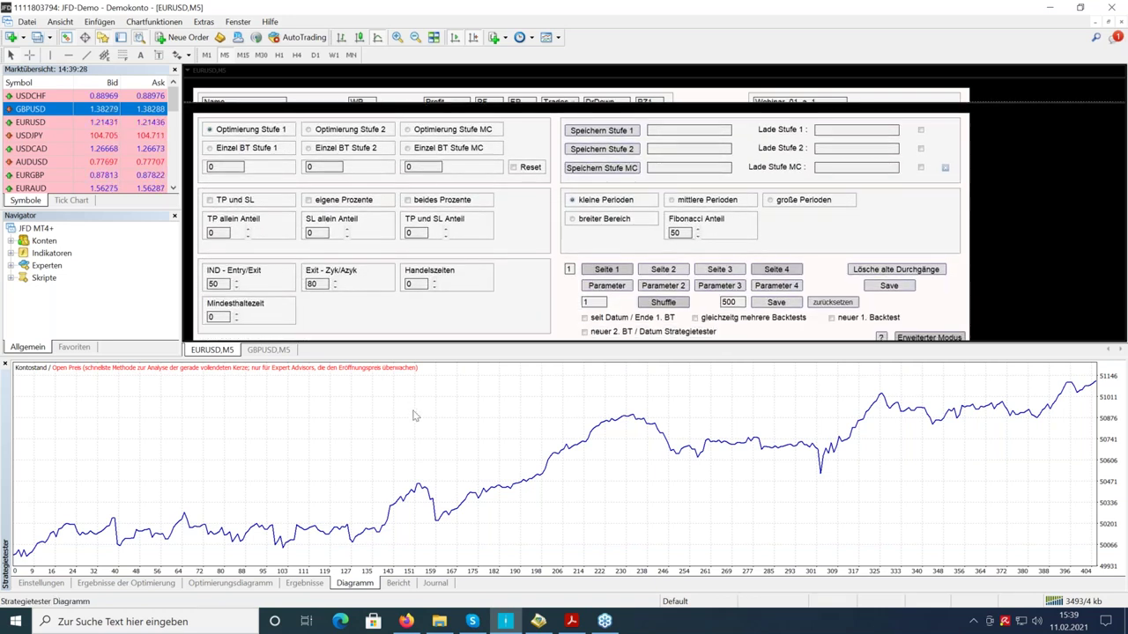
- Show the strategy tester settings again and glance at the presentation in Adobe Acrobat Reader before returning to MetaTrader
{"action": "left_click", "coordinate": [56, 582]}
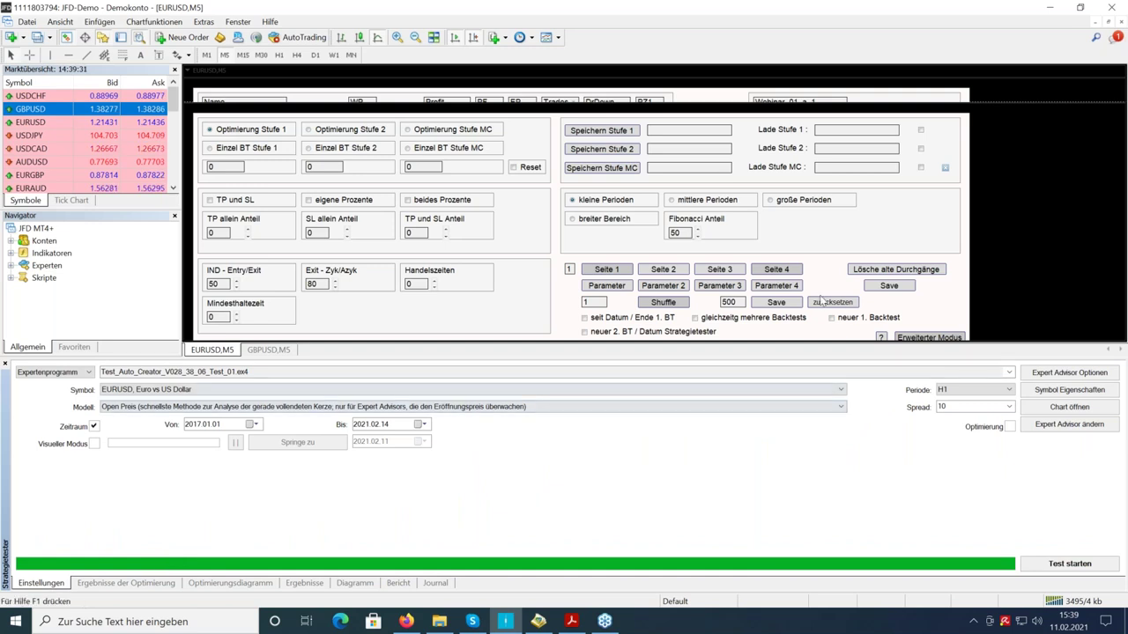
{"action": "left_click", "coordinate": [570, 622]}
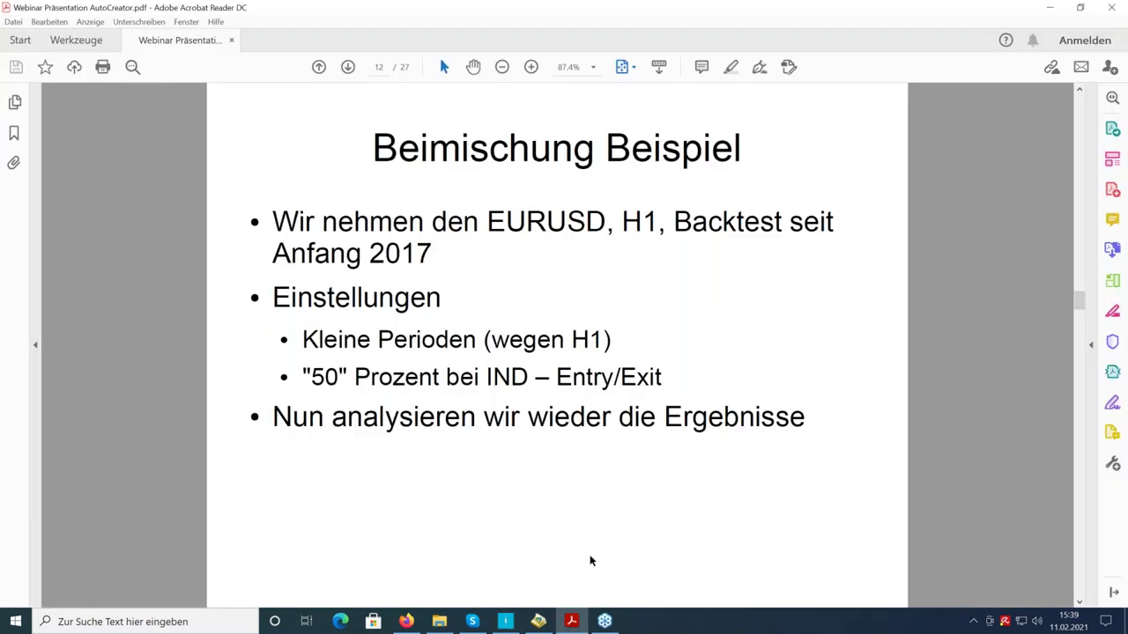
{"action": "left_click", "coordinate": [511, 622]}
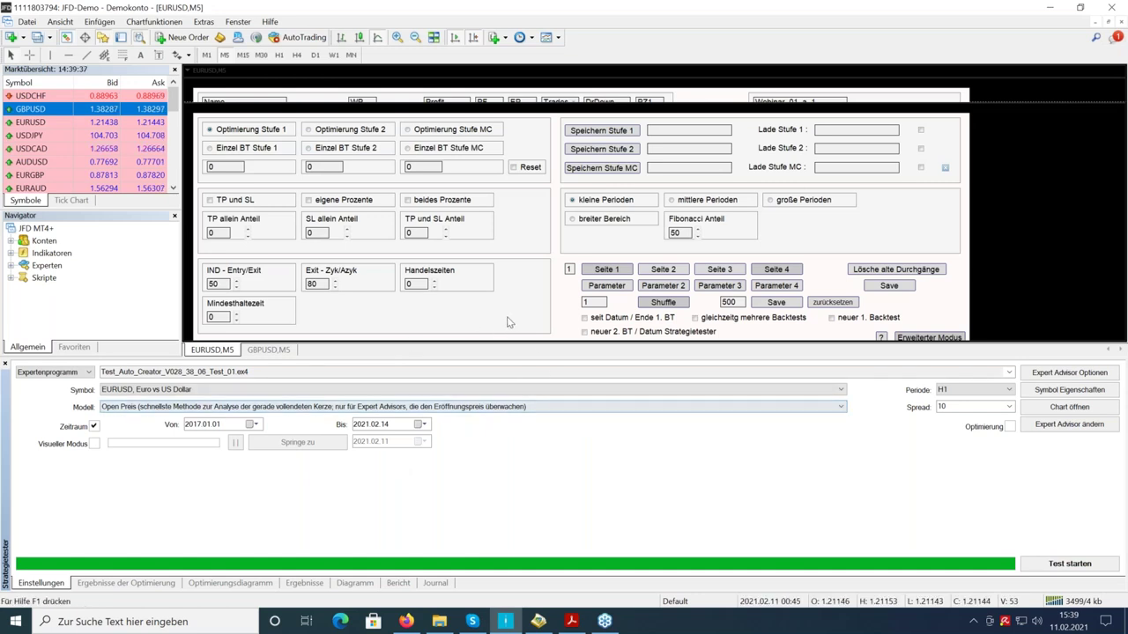
- Switch to the presentation in Adobe Acrobat Reader and advance to the slide "Der Fragezeichen-Button"
{"action": "left_click", "coordinate": [572, 621]}
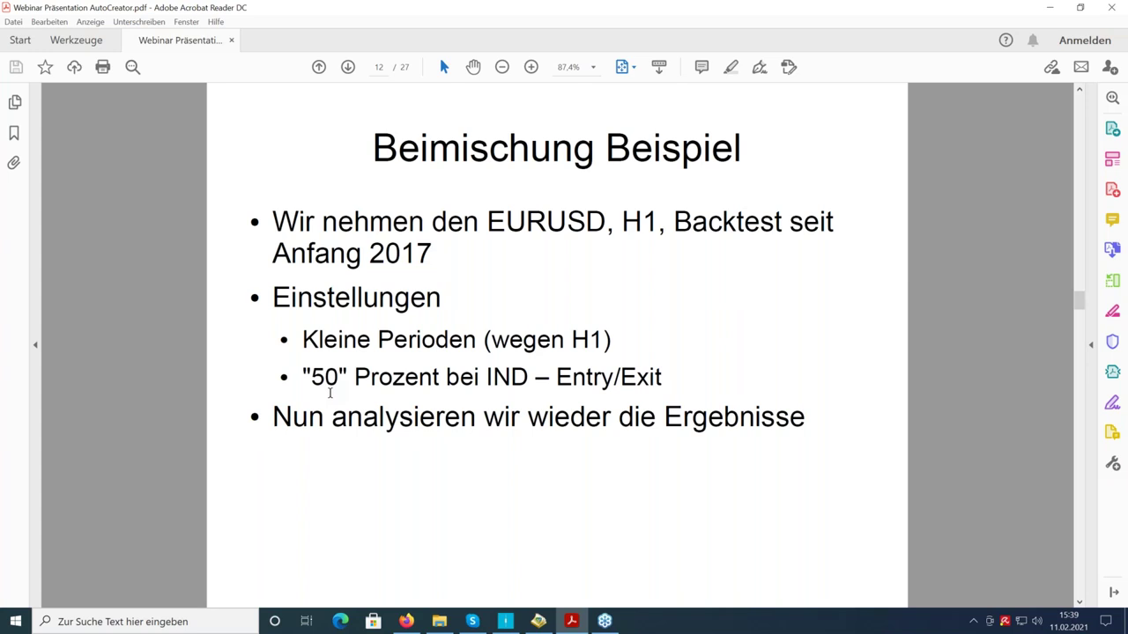
{"action": "left_click", "coordinate": [538, 621]}
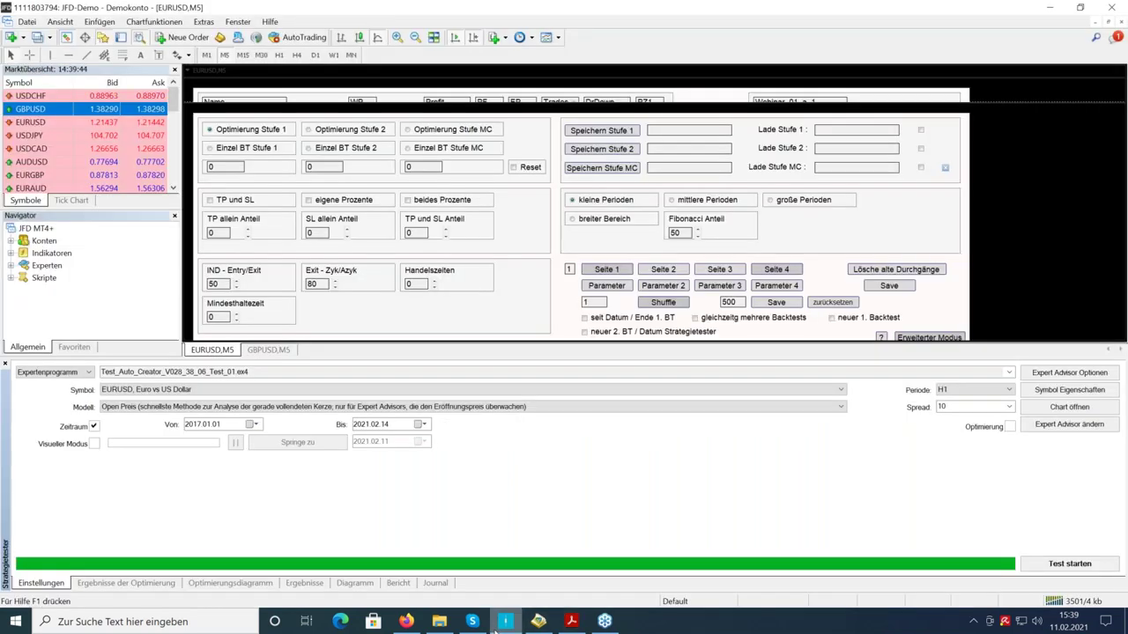
{"action": "left_click", "coordinate": [571, 621]}
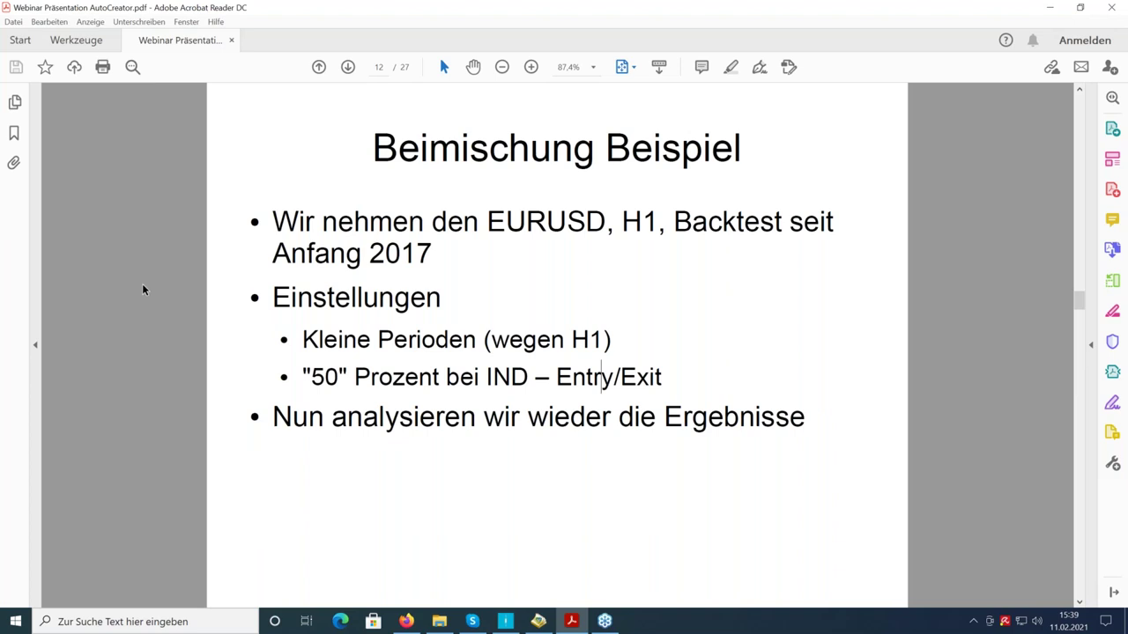
{"action": "key", "text": "Right"}
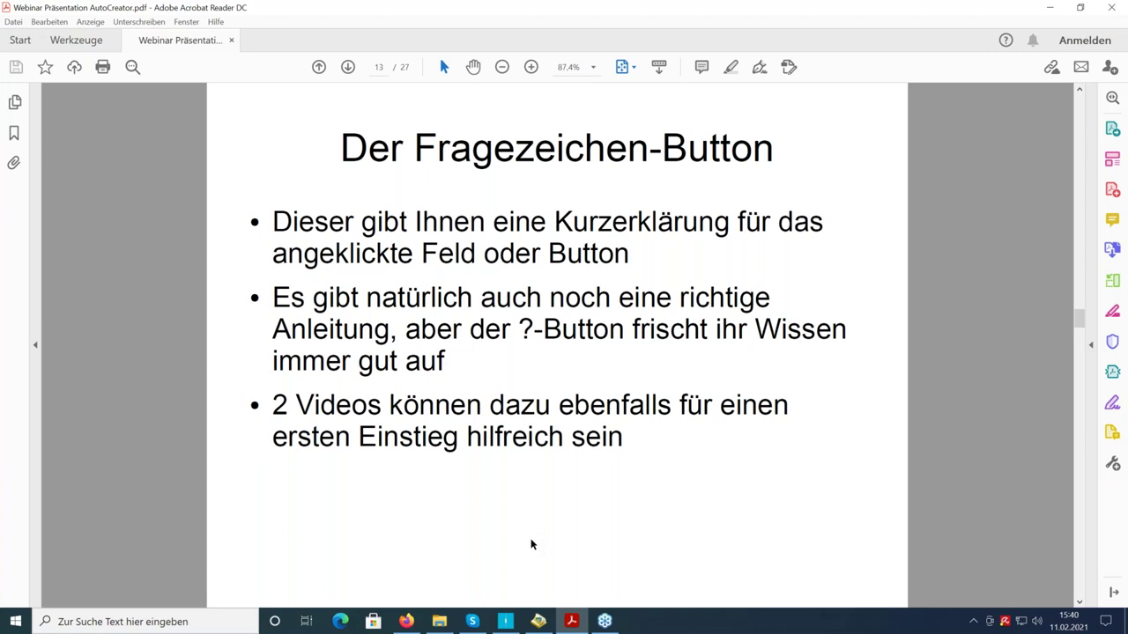
- Return to MetaTrader, turn on the question-mark help and narrow the market watch and navigator area to make room for it
{"action": "left_click", "coordinate": [505, 622]}
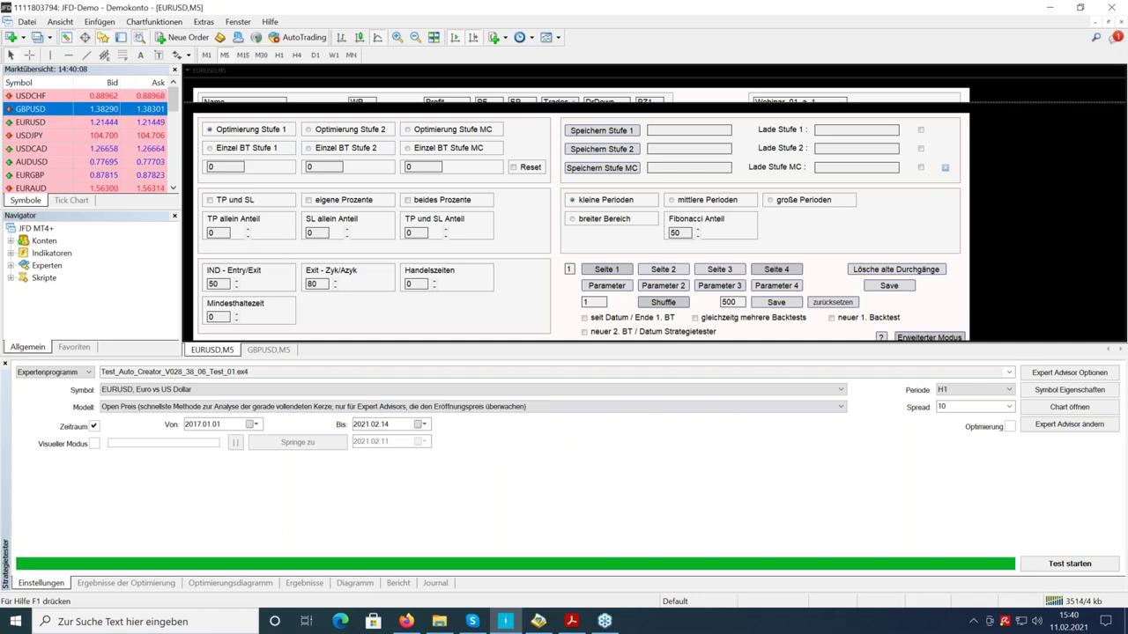
{"action": "left_click", "coordinate": [880, 337]}
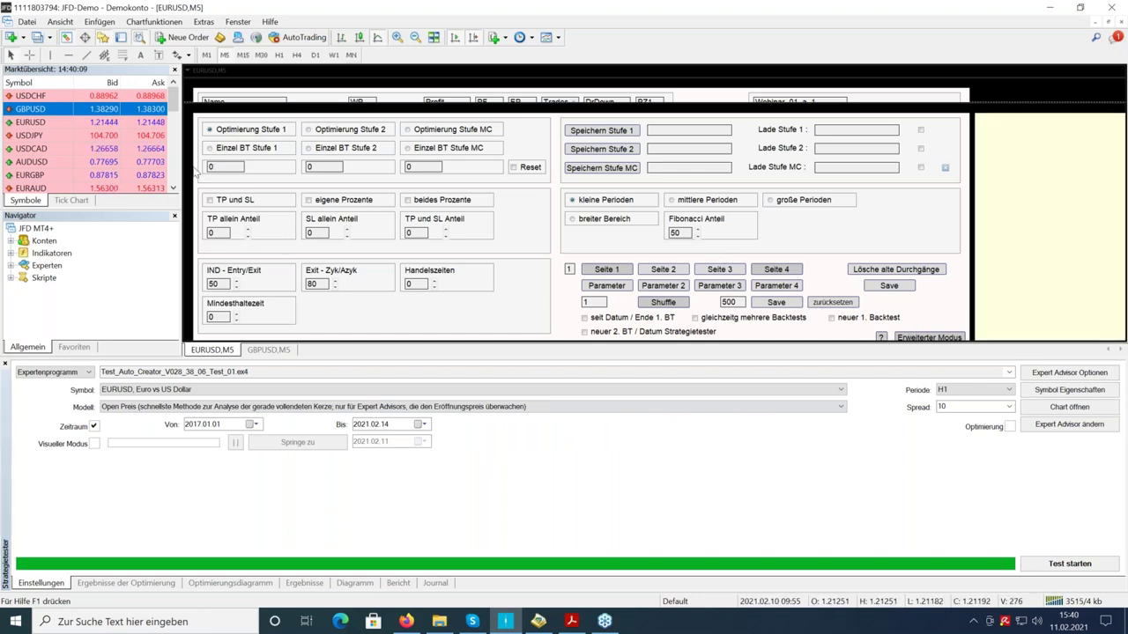
{"action": "left_click_drag", "start_coordinate": [91, 168], "coordinate": [89, 169]}
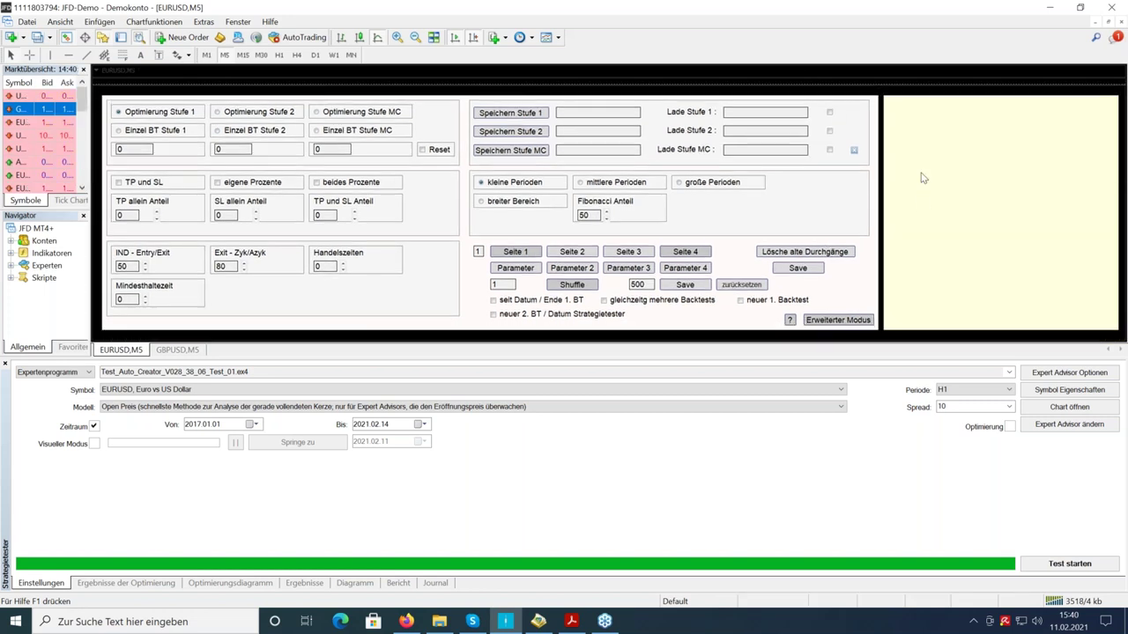
{"action": "left_click", "coordinate": [790, 321]}
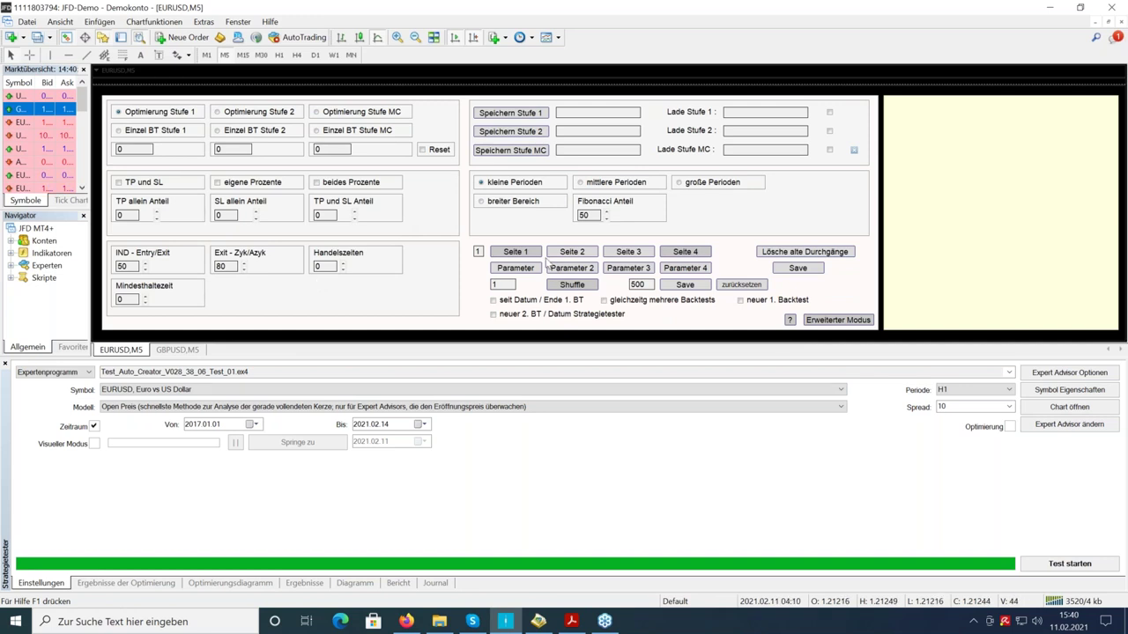
- Read the help texts for kleine Perioden, Handelszeiten, Einzel BT Stufe 1 and Optimierung Stufe 1, then close the help and restore the layout
{"action": "left_click", "coordinate": [482, 183]}
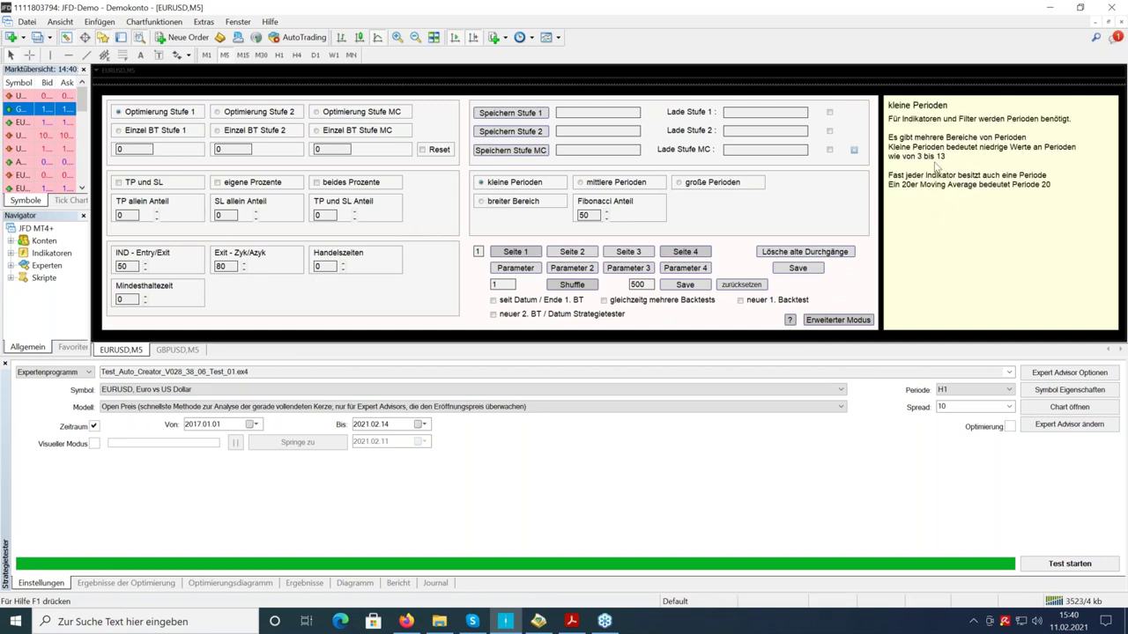
{"action": "left_click", "coordinate": [325, 267]}
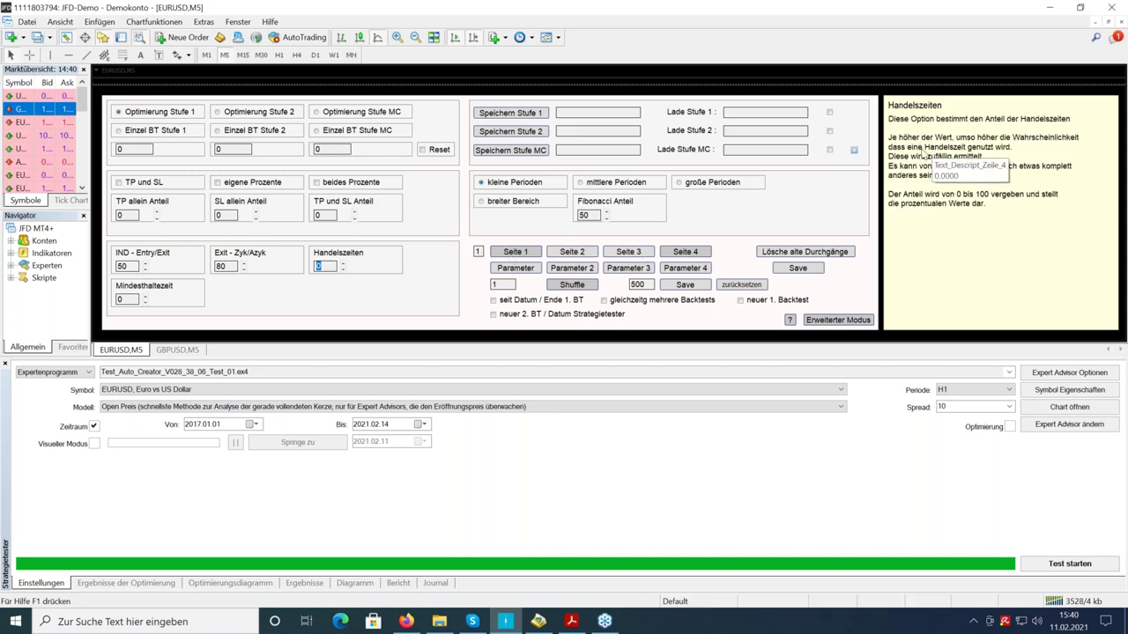
{"action": "left_click", "coordinate": [118, 130]}
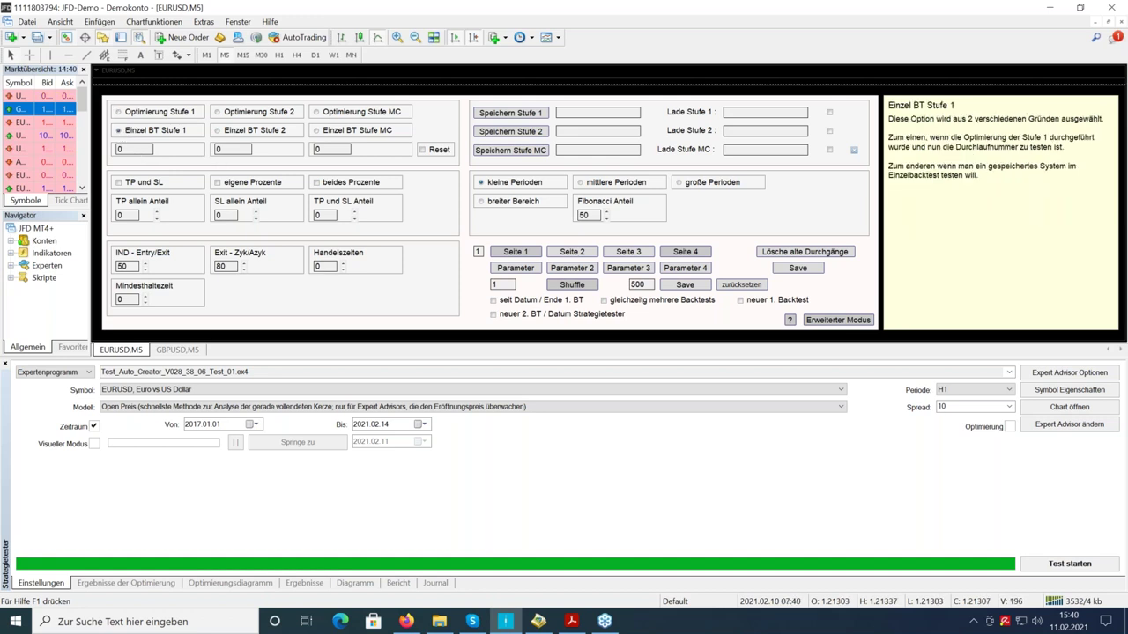
{"action": "left_click", "coordinate": [119, 111]}
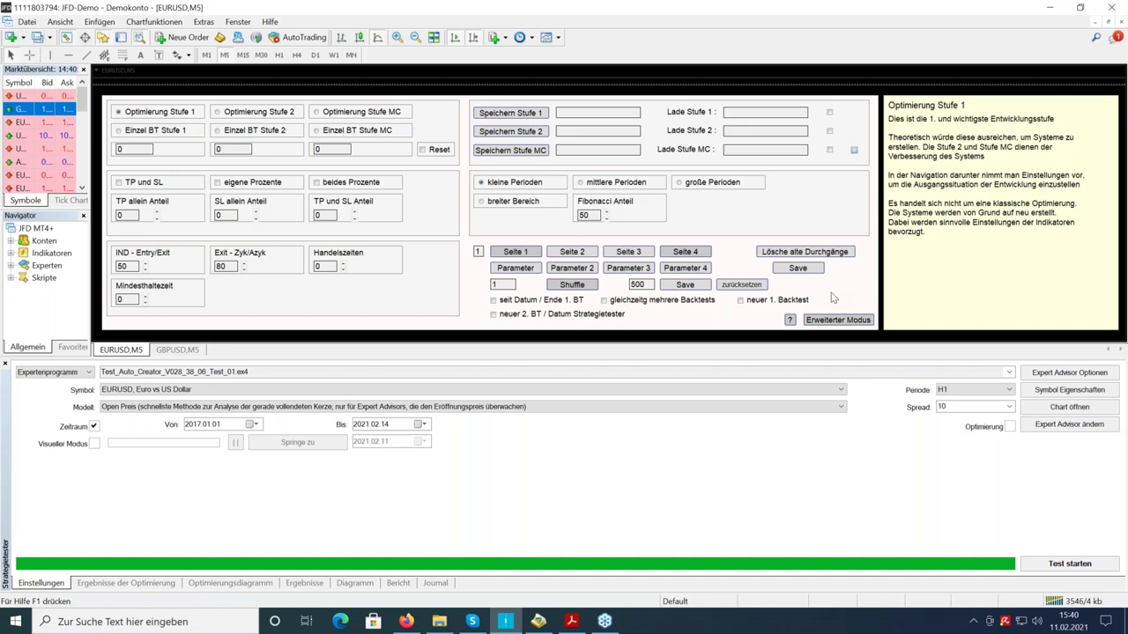
{"action": "left_click", "coordinate": [790, 321]}
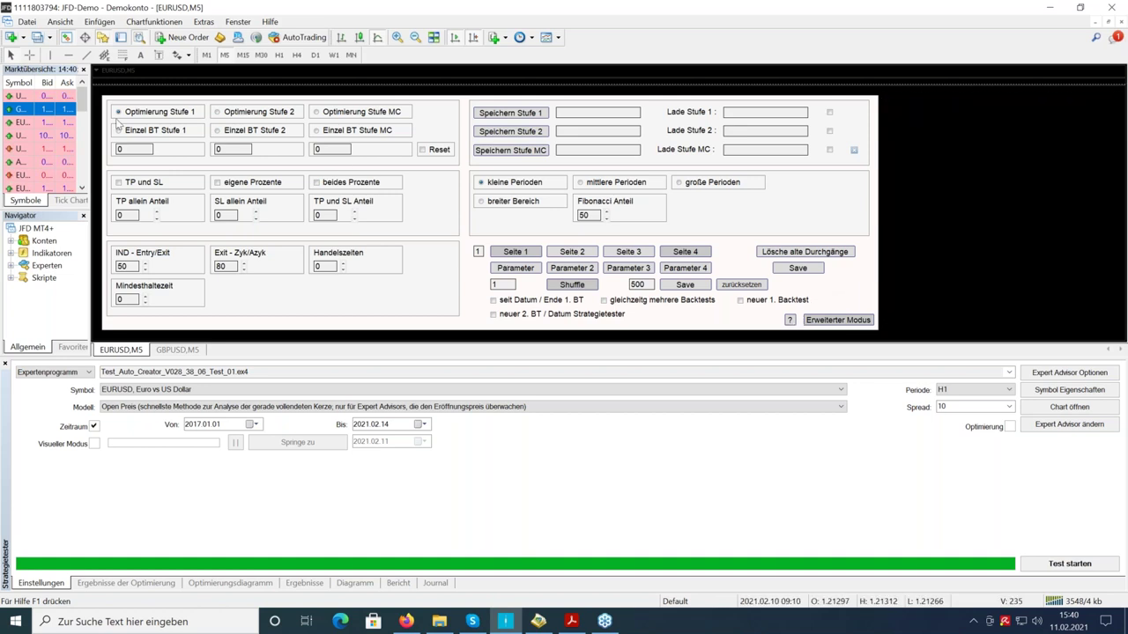
{"action": "left_click_drag", "start_coordinate": [92, 179], "coordinate": [141, 178]}
- Advance the presentation in Adobe Acrobat Reader to "Erweiterter Modus - spezifischer" and show the Seite 4 settings in MetaTrader
{"action": "key", "text": "alt+Tab"}
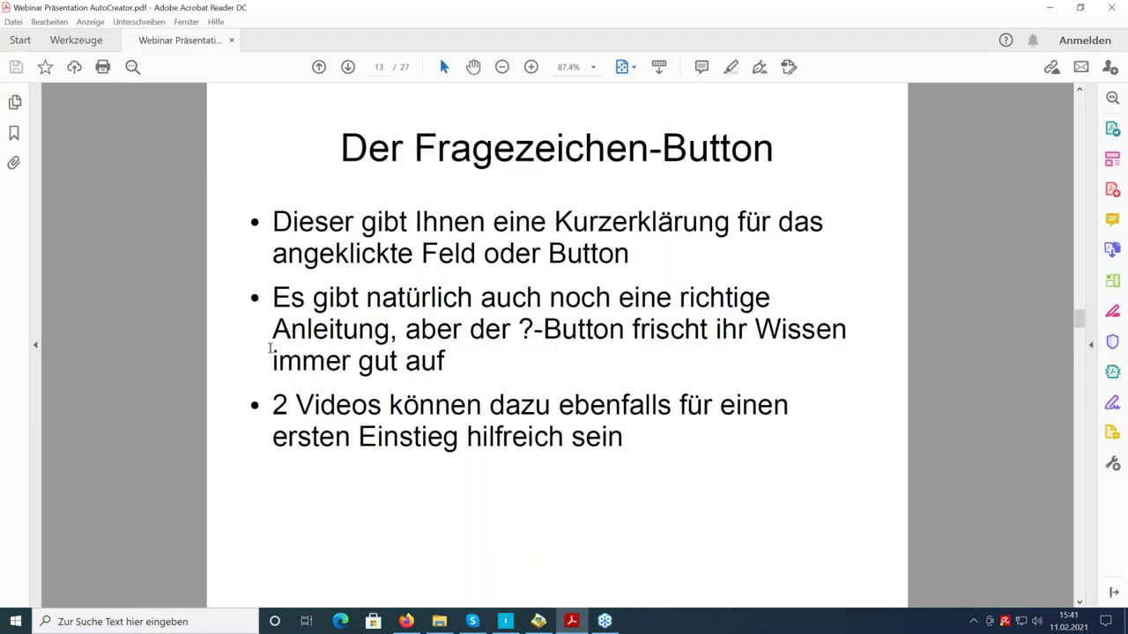
{"action": "key", "text": "Right"}
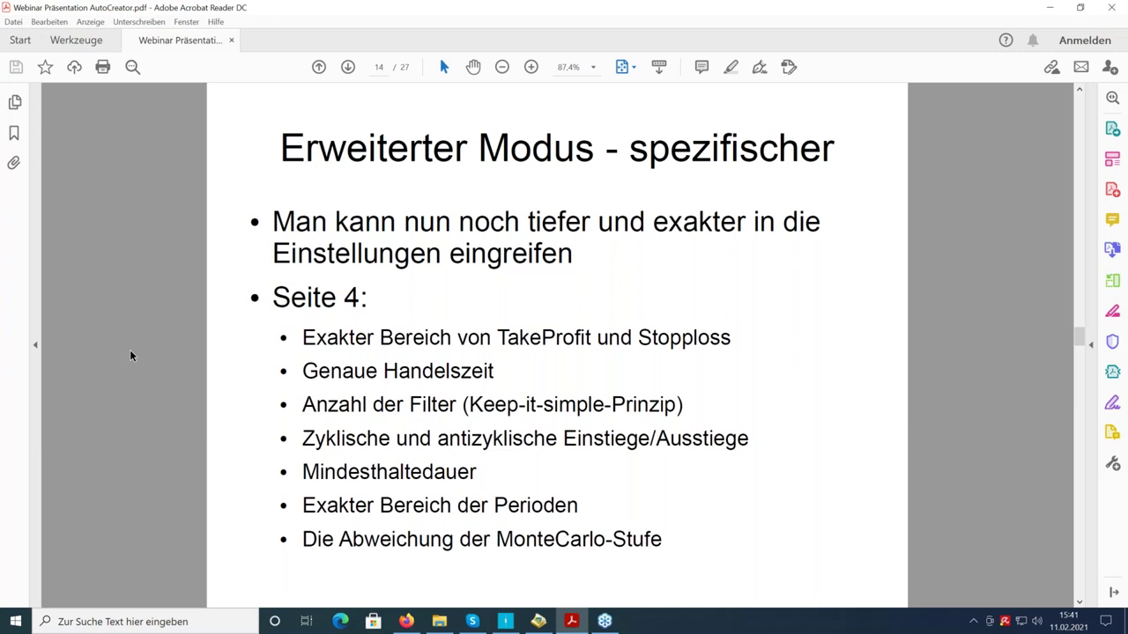
{"action": "left_click", "coordinate": [509, 623]}
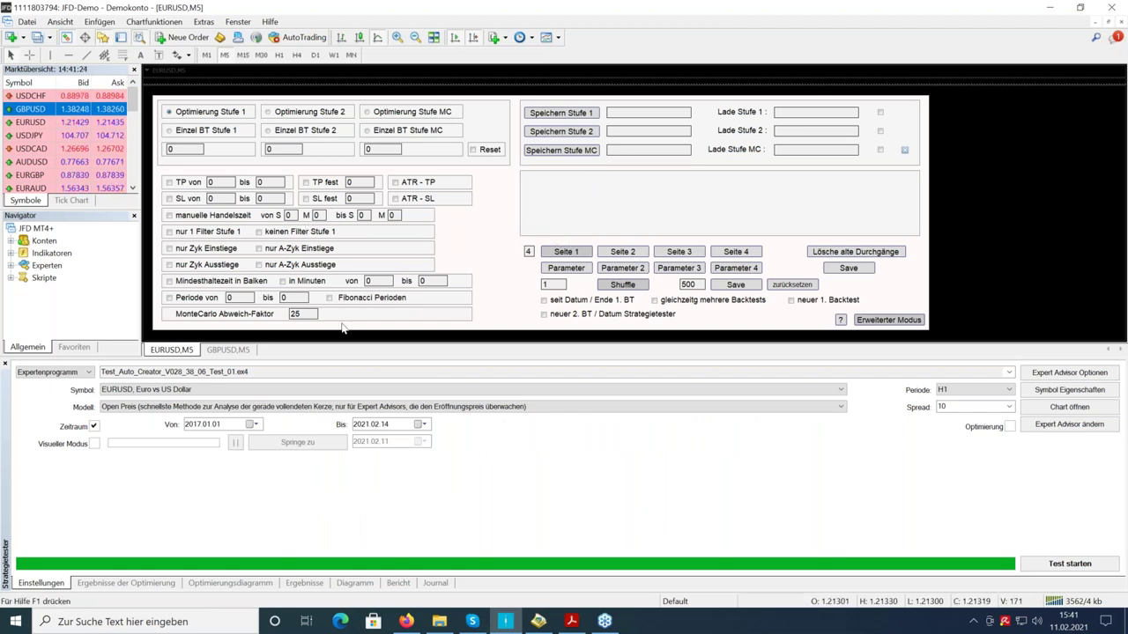
- Return to the Adobe Acrobat Reader slide and highlight the points on TakeProfit and Stopploss range, Handelszeit and Anzahl der Filter
{"action": "left_click", "coordinate": [574, 623]}
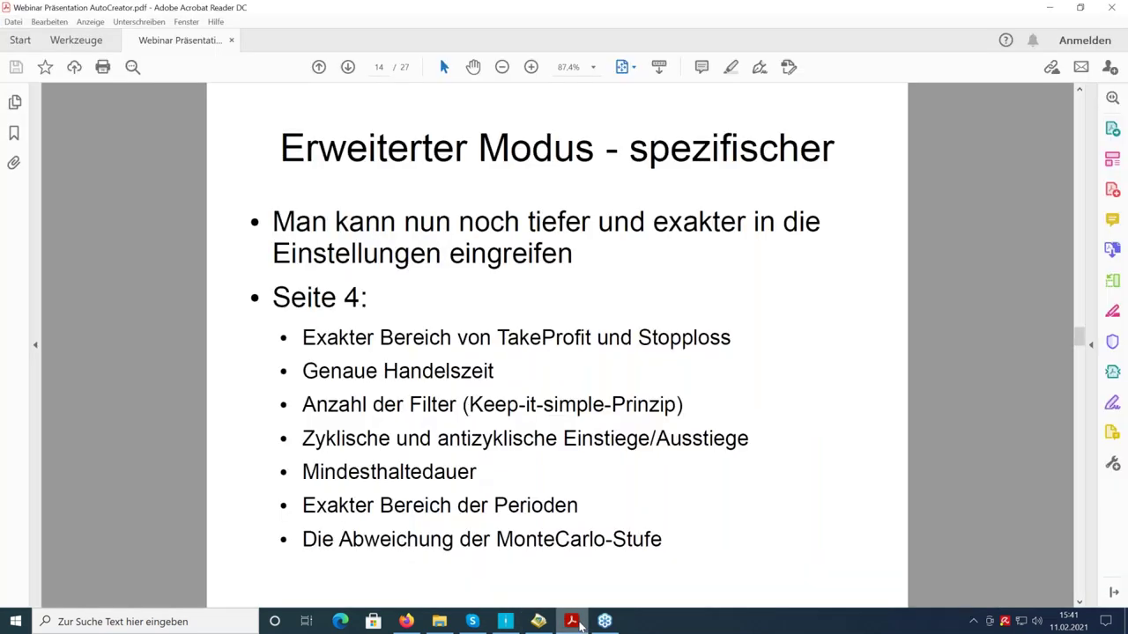
{"action": "left_click_drag", "start_coordinate": [301, 335], "coordinate": [732, 338]}
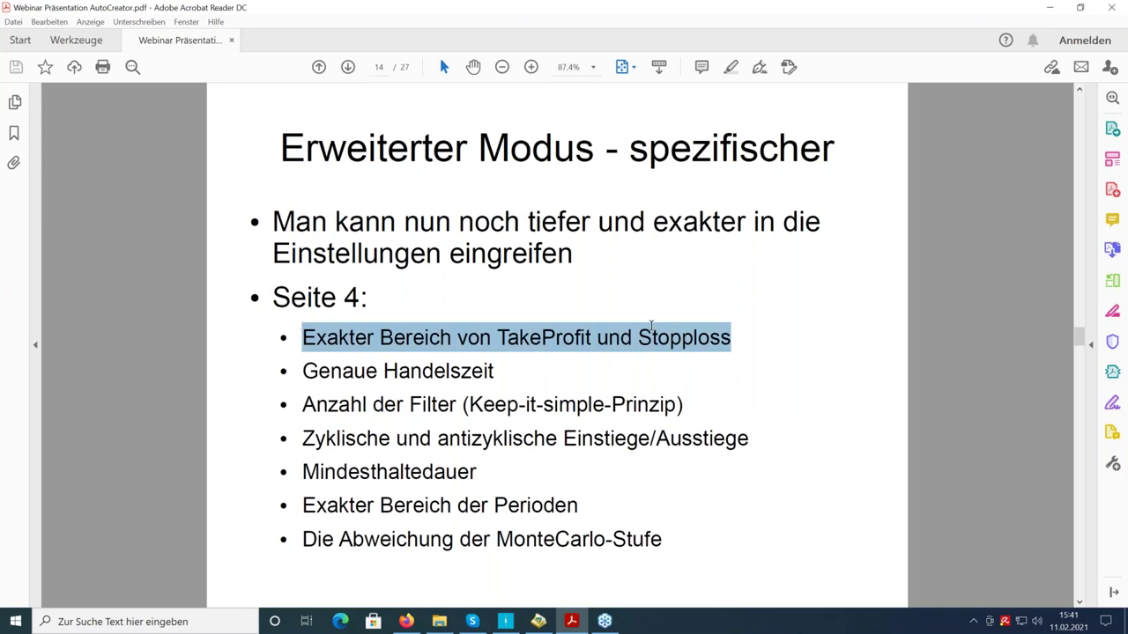
{"action": "left_click", "coordinate": [425, 339]}
{"action": "left_click_drag", "start_coordinate": [304, 372], "coordinate": [484, 378]}
{"action": "left_click", "coordinate": [339, 405]}
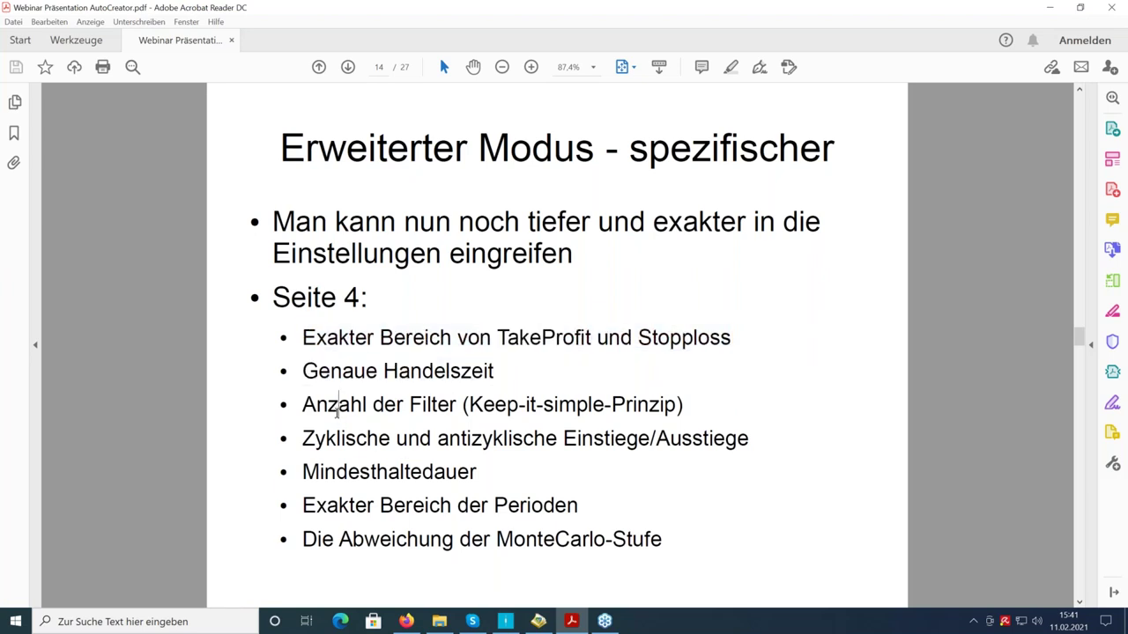
{"action": "left_click_drag", "start_coordinate": [303, 405], "coordinate": [455, 406]}
{"action": "left_click", "coordinate": [480, 463]}
- Switch to MetaTrader and try out the filter options nur 1 Filter Stufe 1 and keinen Filter Stufe 1
{"action": "left_click", "coordinate": [505, 622]}
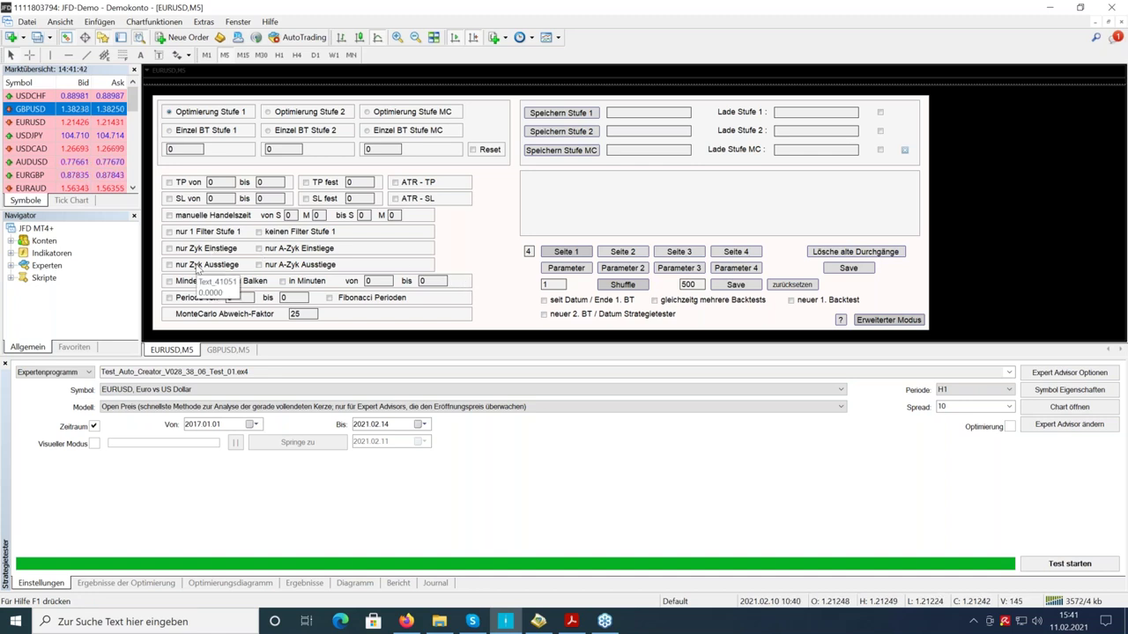
{"action": "left_click", "coordinate": [170, 231]}
{"action": "left_click", "coordinate": [259, 231]}
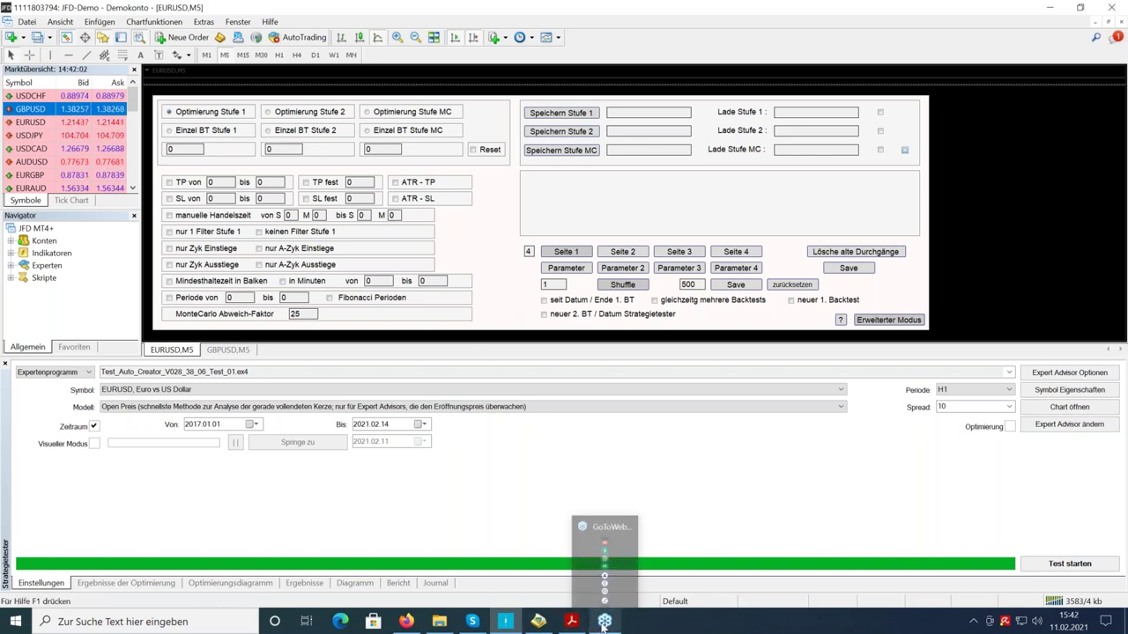
- Go back to the Adobe Acrobat Reader slide and highlight the point on zyklische und antizyklische Einstiege/Ausstiege
{"action": "left_click", "coordinate": [572, 622]}
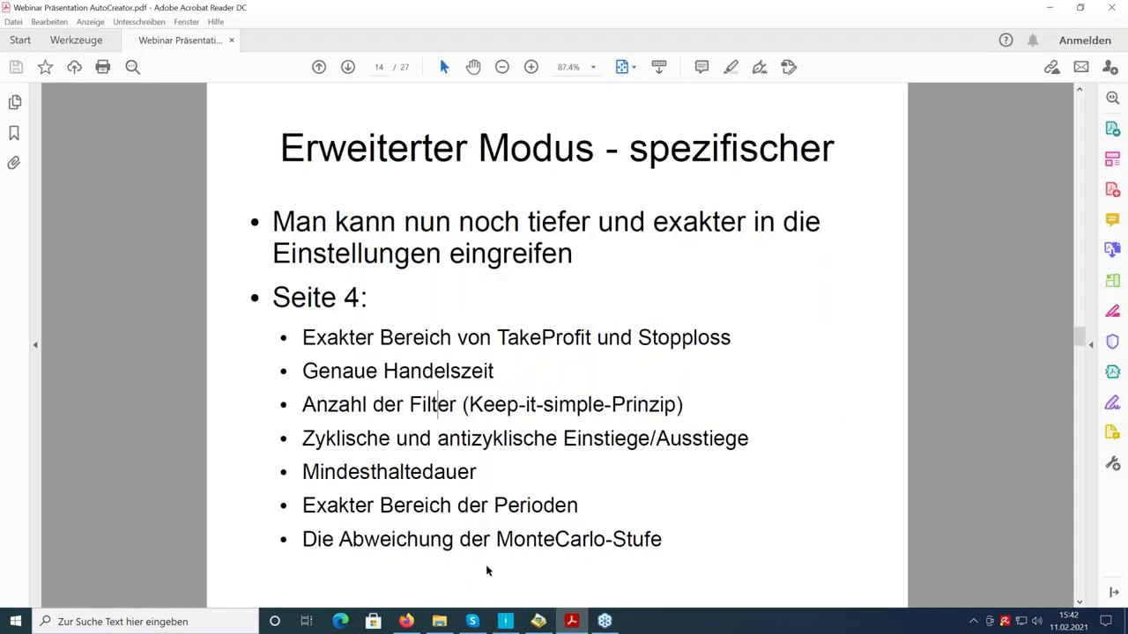
{"action": "scroll", "coordinate": [455, 485], "scroll_direction": "up", "scroll_amount": 1}
{"action": "scroll", "coordinate": [455, 485], "scroll_direction": "down", "scroll_amount": 1}
{"action": "left_click_drag", "start_coordinate": [302, 438], "coordinate": [697, 438]}
{"action": "left_click", "coordinate": [585, 404]}
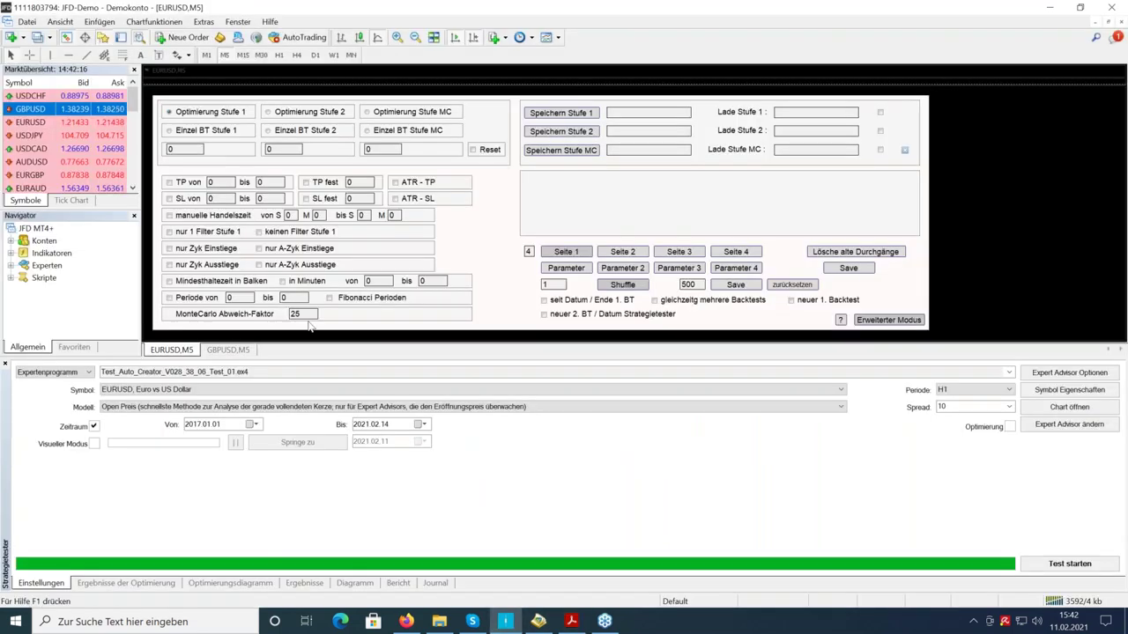
- In MetaTrader, try the options nur Zyk Einstiege and nur Zyk Ausstiege together, then clear both
{"action": "left_click", "coordinate": [505, 621]}
{"action": "left_click", "coordinate": [170, 248]}
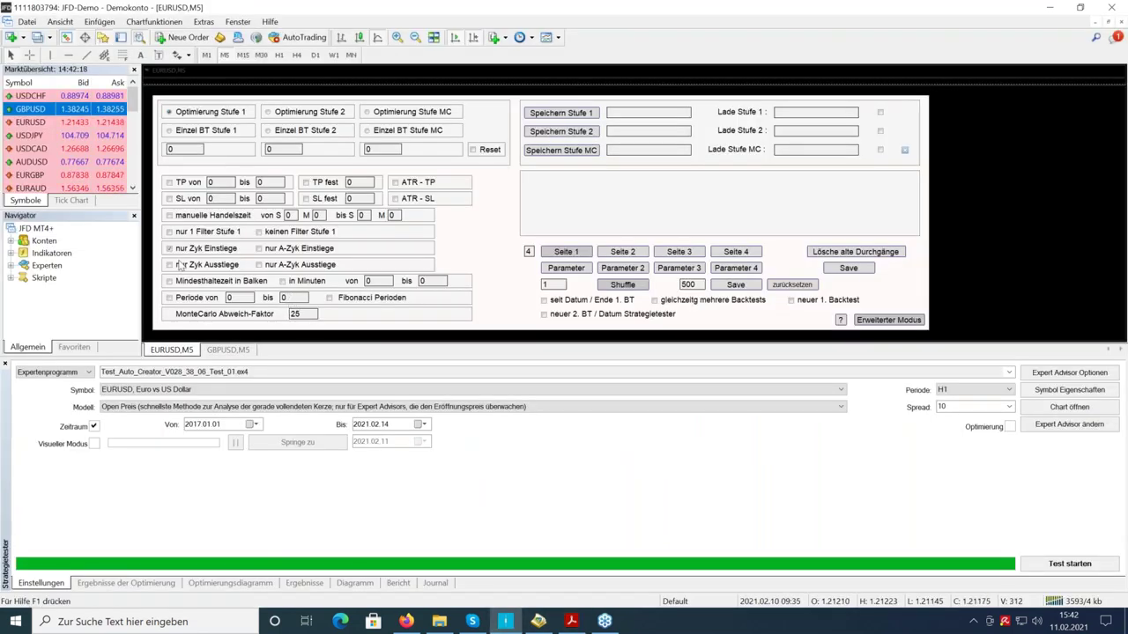
{"action": "left_click", "coordinate": [170, 264]}
{"action": "left_click", "coordinate": [170, 265]}
{"action": "left_click", "coordinate": [170, 248]}
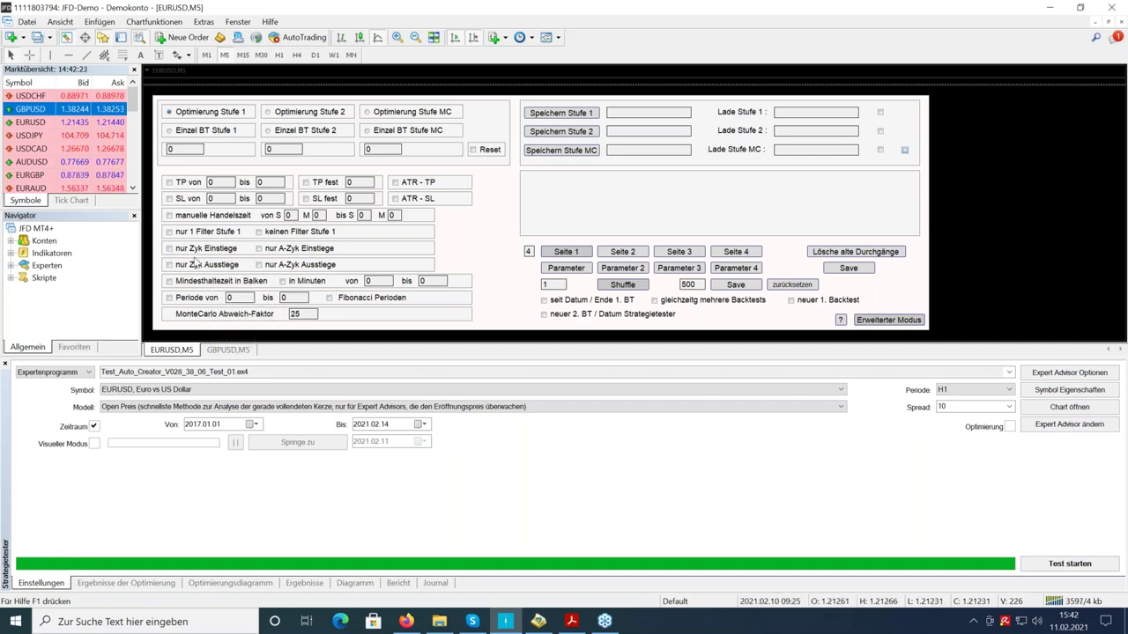
- Try the options nur A-Zyk Einstiege and nur A-Zyk Ausstiege together, then clear both
{"action": "left_click", "coordinate": [259, 248]}
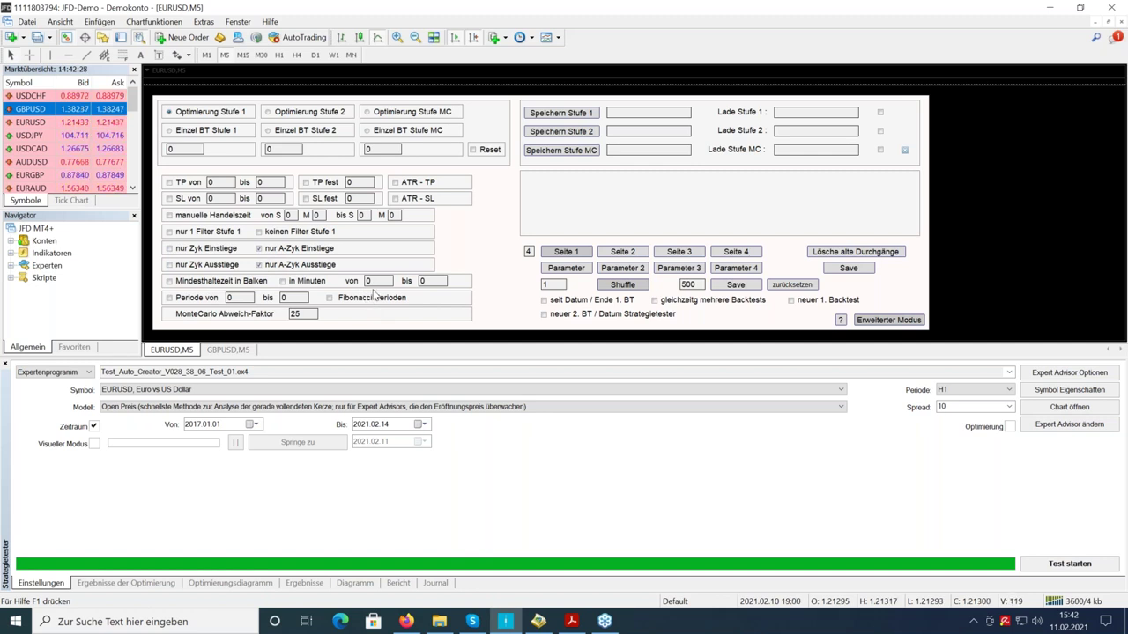
{"action": "left_click", "coordinate": [260, 263]}
{"action": "left_click", "coordinate": [259, 248]}
{"action": "left_click", "coordinate": [259, 265]}
- Try combining nur Zyk Einstiege with nur A-Zyk Ausstiege, then clear the combination
{"action": "left_click", "coordinate": [170, 249]}
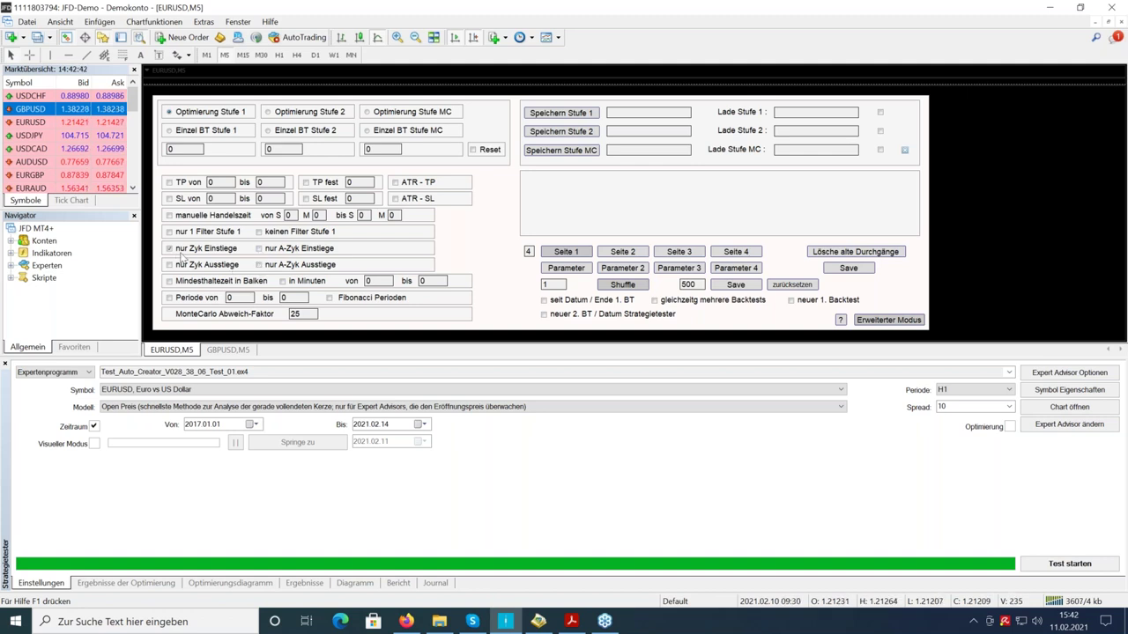
{"action": "left_click", "coordinate": [259, 264]}
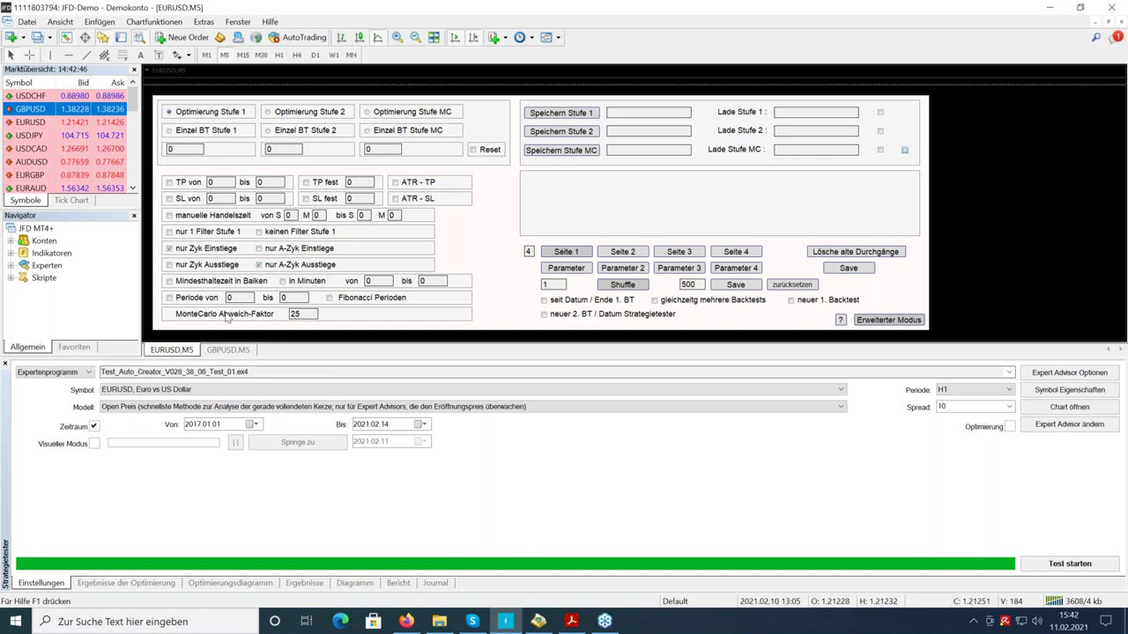
{"action": "left_click", "coordinate": [259, 264]}
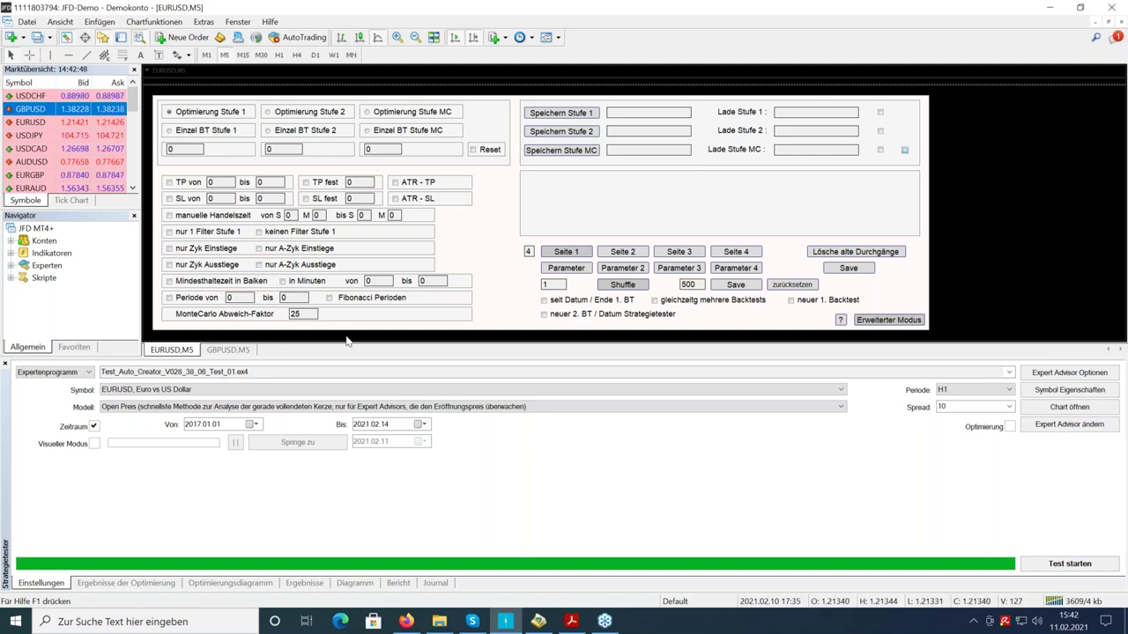
- Show the Adobe Acrobat Reader slide again and highlight the point Mindesthaltedauer
{"action": "mouse_move", "coordinate": [571, 621]}
{"action": "left_click", "coordinate": [571, 597]}
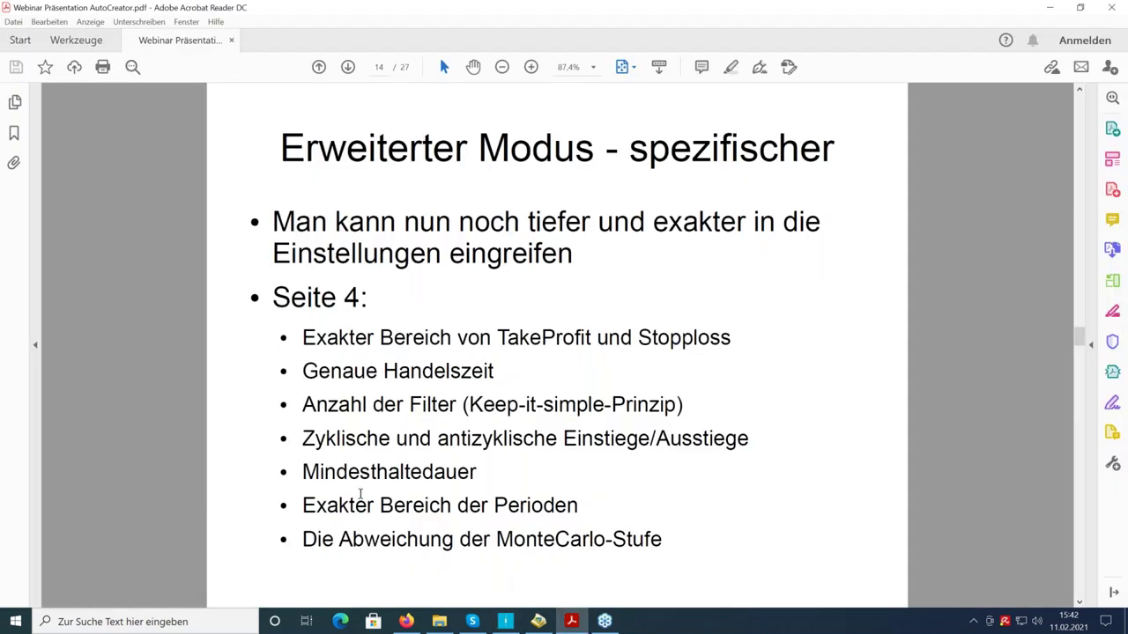
{"action": "left_click_drag", "start_coordinate": [303, 465], "coordinate": [484, 471]}
{"action": "left_click", "coordinate": [485, 473]}
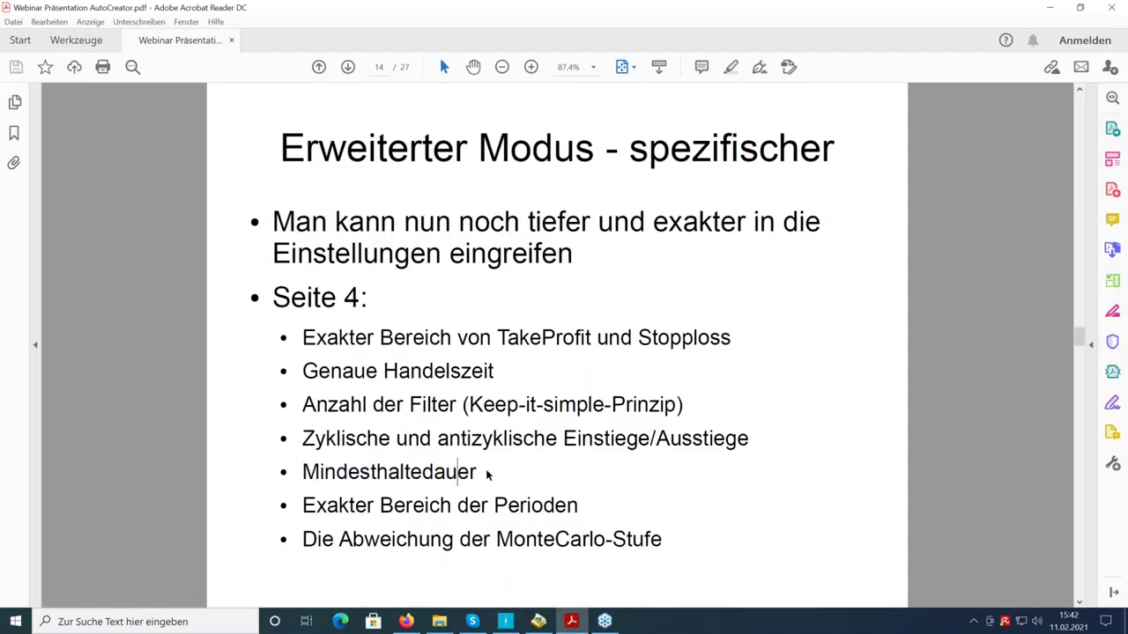
- In MetaTrader, enable Mindesthaltezeit in Balken and set its range from 10 to 20
{"action": "left_click", "coordinate": [506, 622]}
{"action": "left_click", "coordinate": [169, 281]}
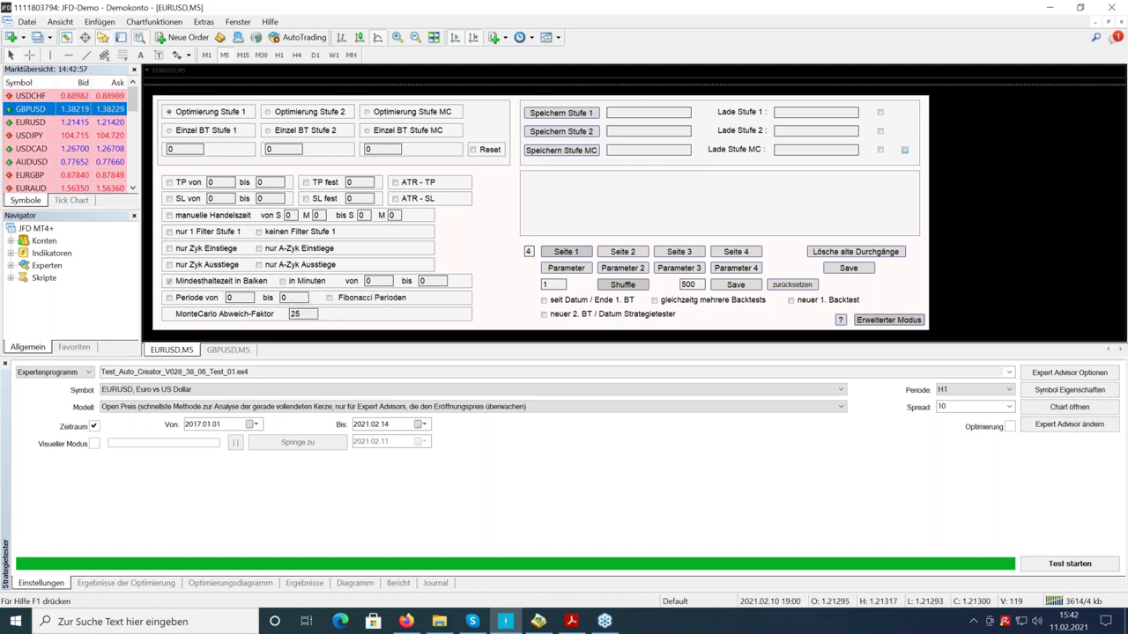
{"action": "left_click", "coordinate": [283, 281]}
{"action": "left_click", "coordinate": [368, 281]}
{"action": "left_click", "coordinate": [170, 281]}
{"action": "left_click", "coordinate": [370, 280]}
{"action": "type", "text": "10"}
{"action": "left_click", "coordinate": [421, 280]}
{"action": "type", "text": "20"}
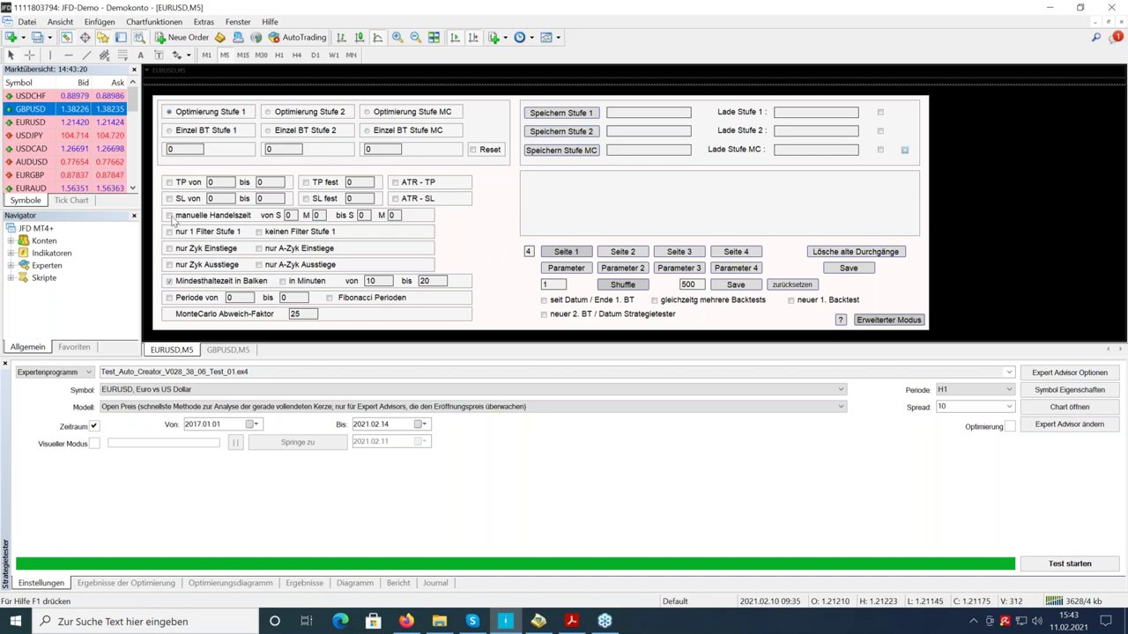
- Enable the take-profit range and set it from 25 to 50
{"action": "left_click", "coordinate": [221, 181]}
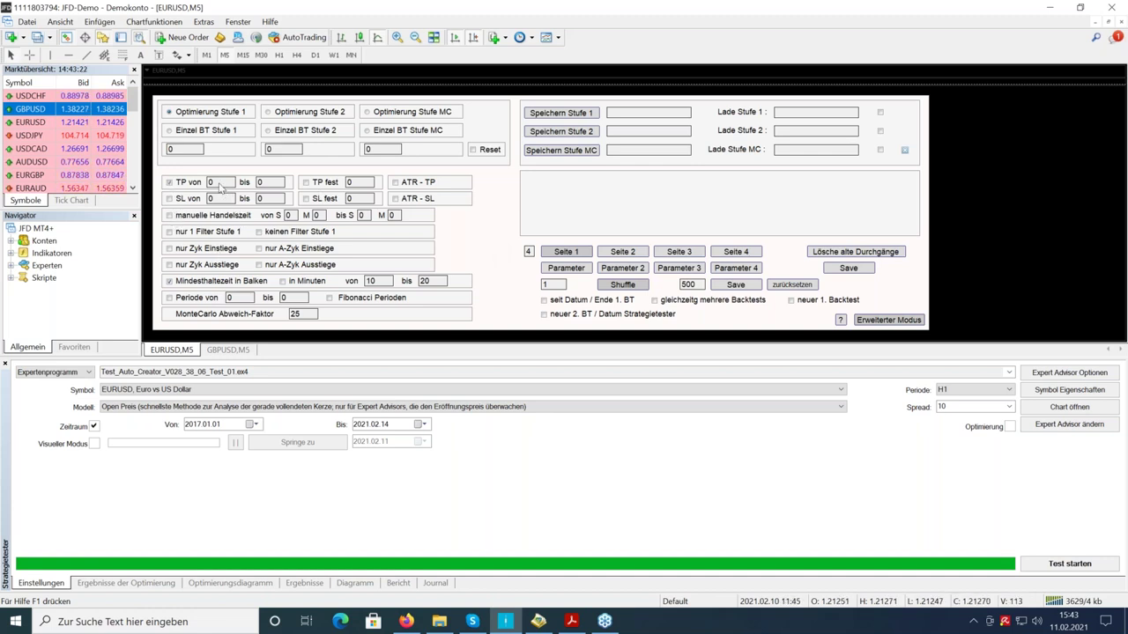
{"action": "type", "text": "25"}
{"action": "left_click", "coordinate": [269, 183]}
{"action": "type", "text": "50"}
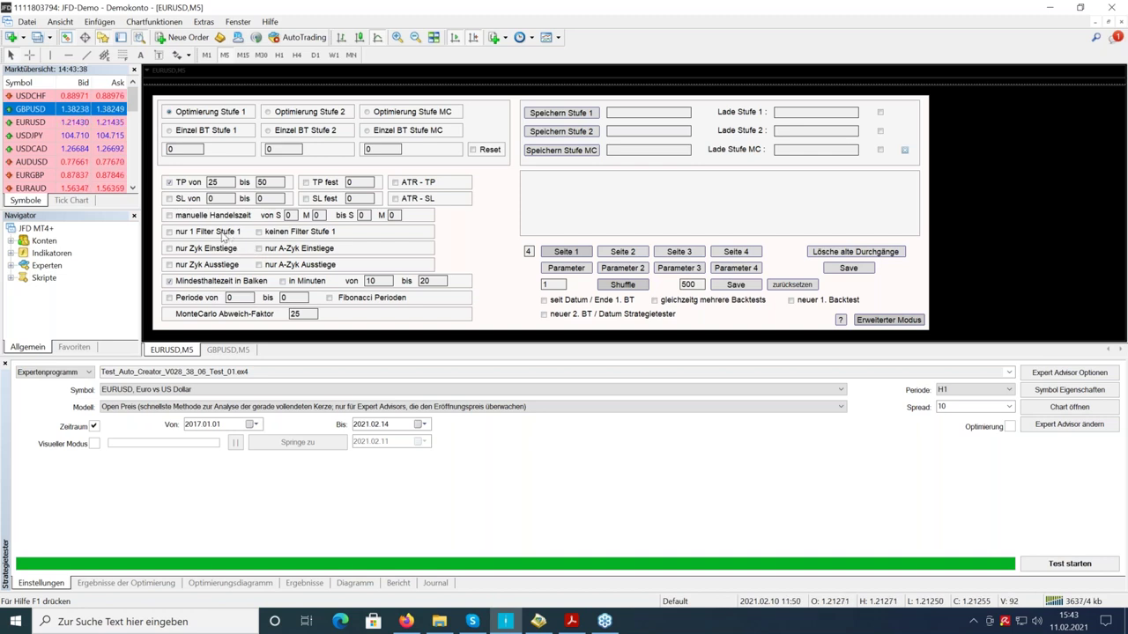
- Switch to the Adobe Acrobat Reader slide and highlight the point Exakter Bereich der Perioden
{"action": "left_click", "coordinate": [568, 622]}
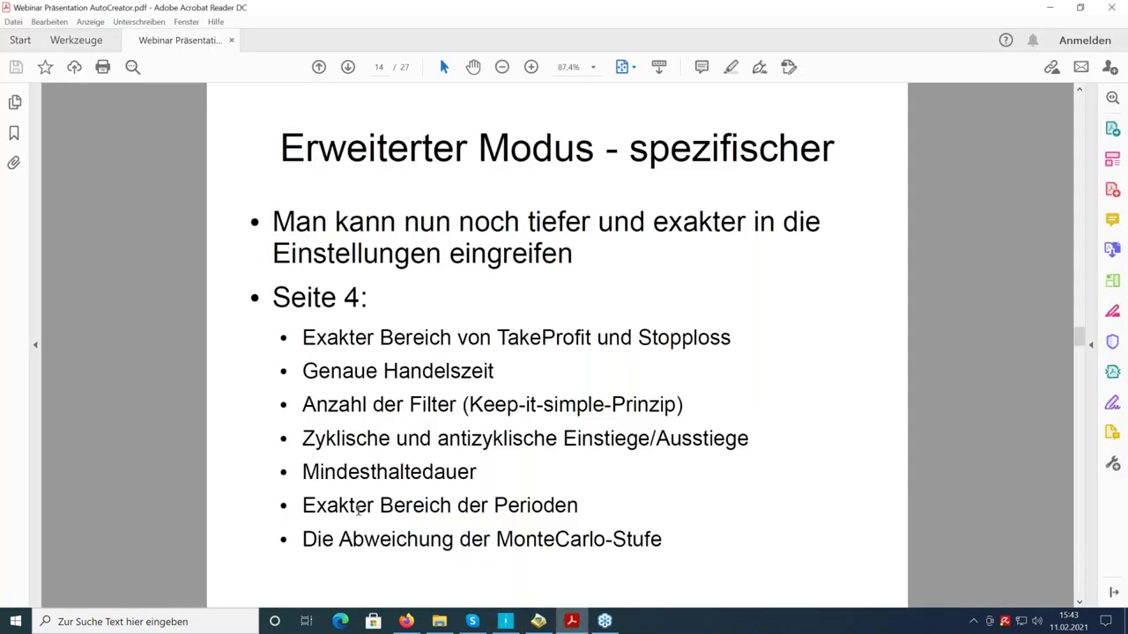
{"action": "left_click_drag", "start_coordinate": [315, 507], "coordinate": [550, 510]}
{"action": "left_click", "coordinate": [550, 509]}
- In MetaTrader, try große Perioden on Seite 1, restore kleine Perioden and return to Seite 4
{"action": "left_click", "coordinate": [505, 621]}
{"action": "left_click", "coordinate": [569, 253]}
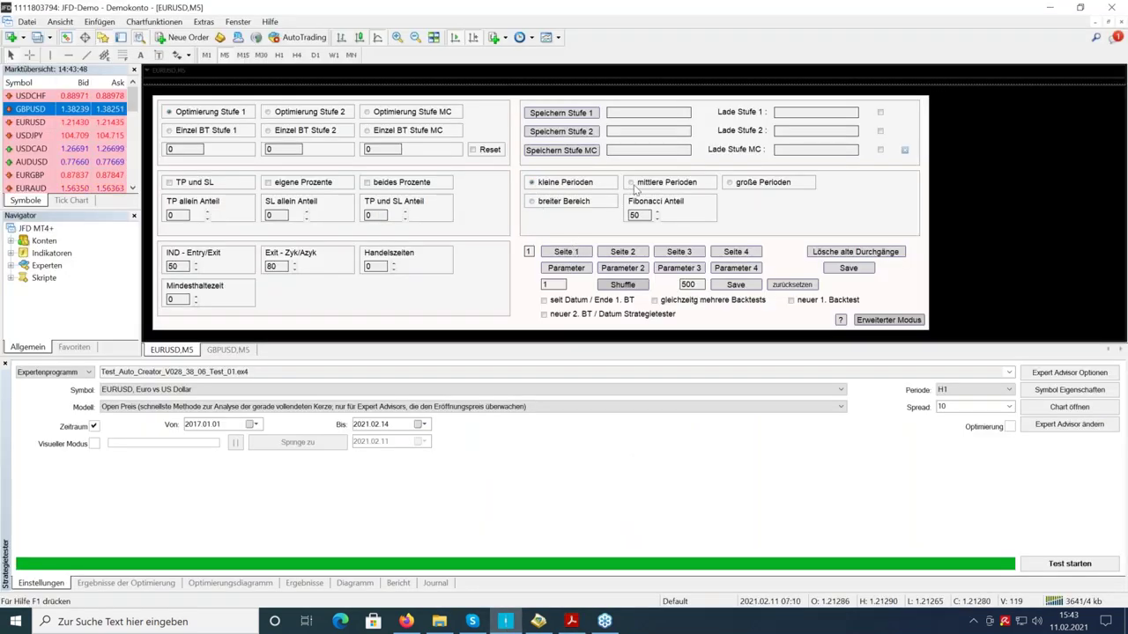
{"action": "left_click", "coordinate": [731, 186]}
{"action": "left_click", "coordinate": [533, 183]}
{"action": "left_click", "coordinate": [739, 267]}
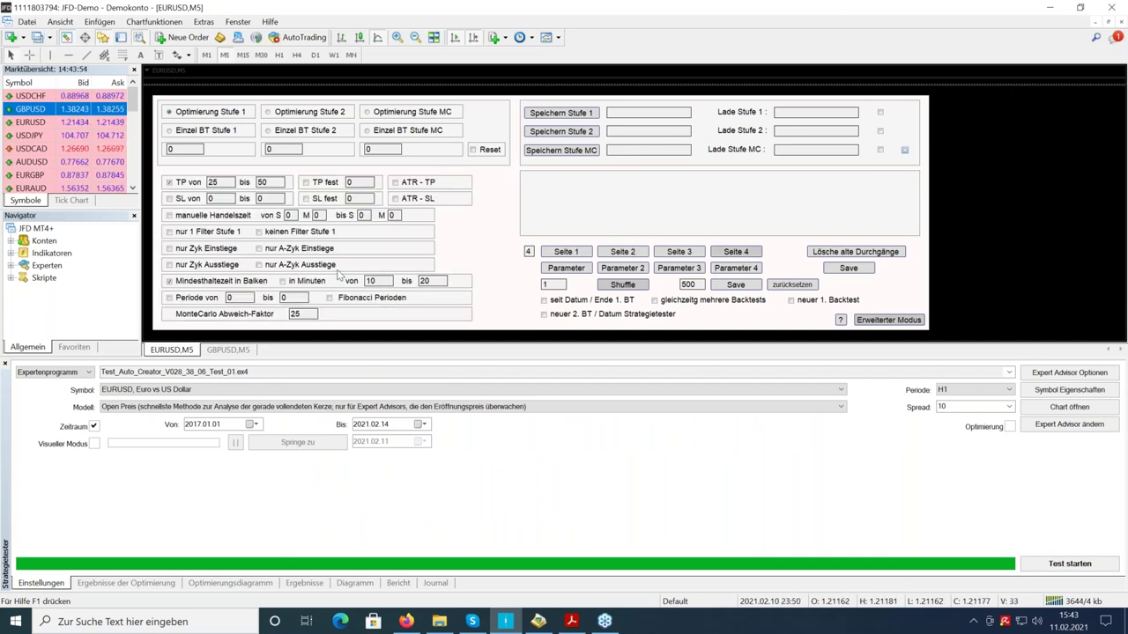
- Enable the Periode range, set it from 5 to 10 and switch on Fibonacci Perioden
{"action": "left_click", "coordinate": [176, 302]}
{"action": "left_click", "coordinate": [243, 299]}
{"action": "type", "text": "5"}
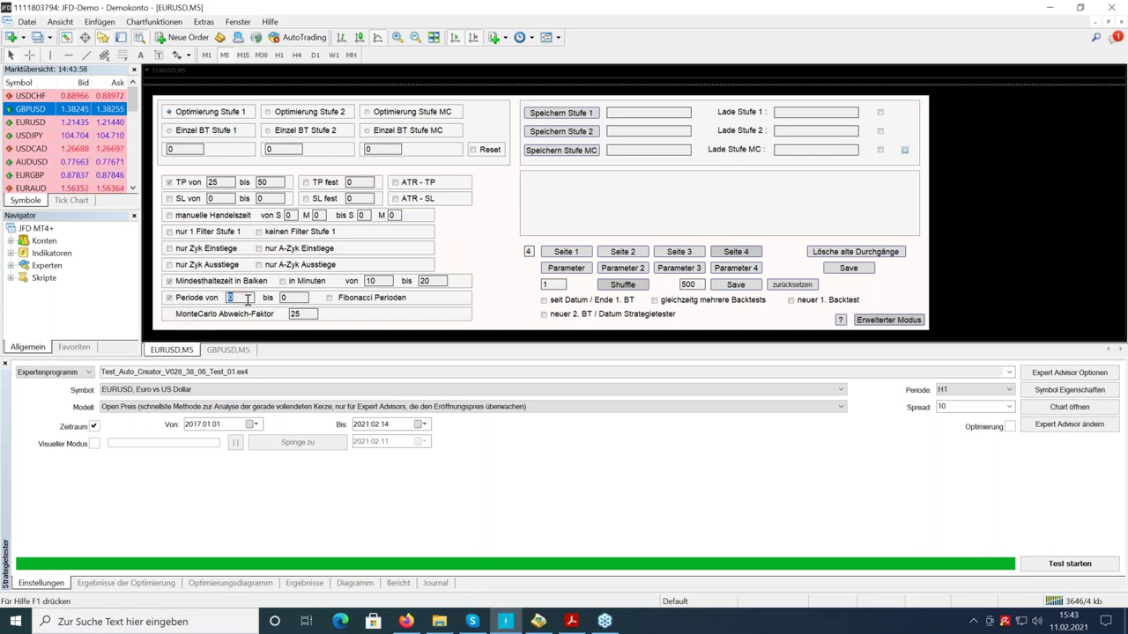
{"action": "left_click", "coordinate": [305, 297]}
{"action": "type", "text": "10"}
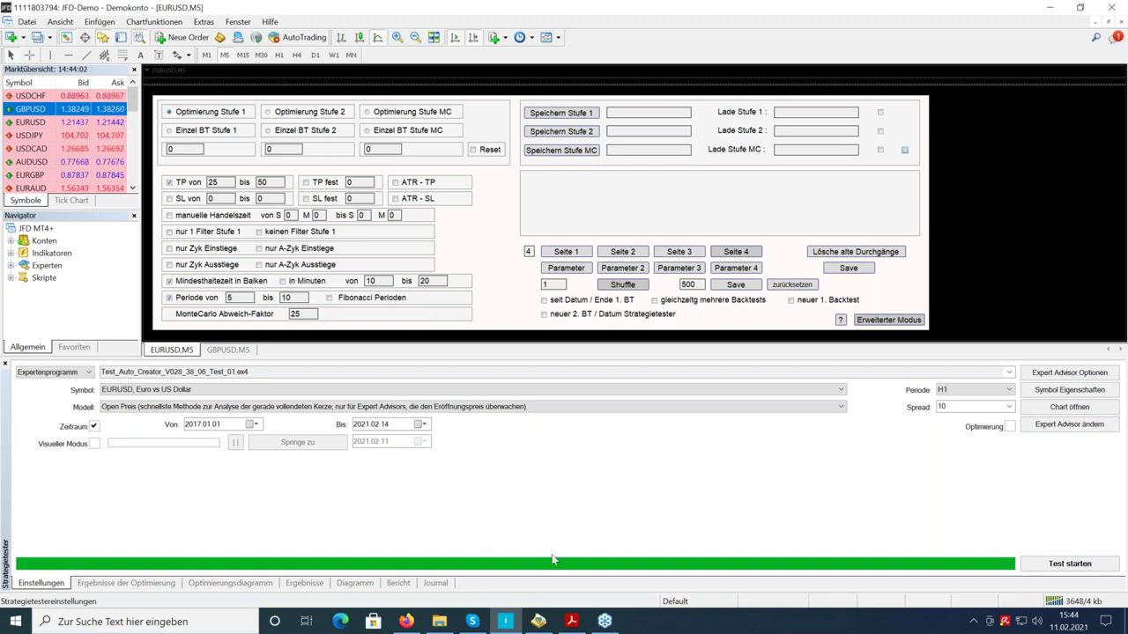
{"action": "left_click", "coordinate": [330, 298]}
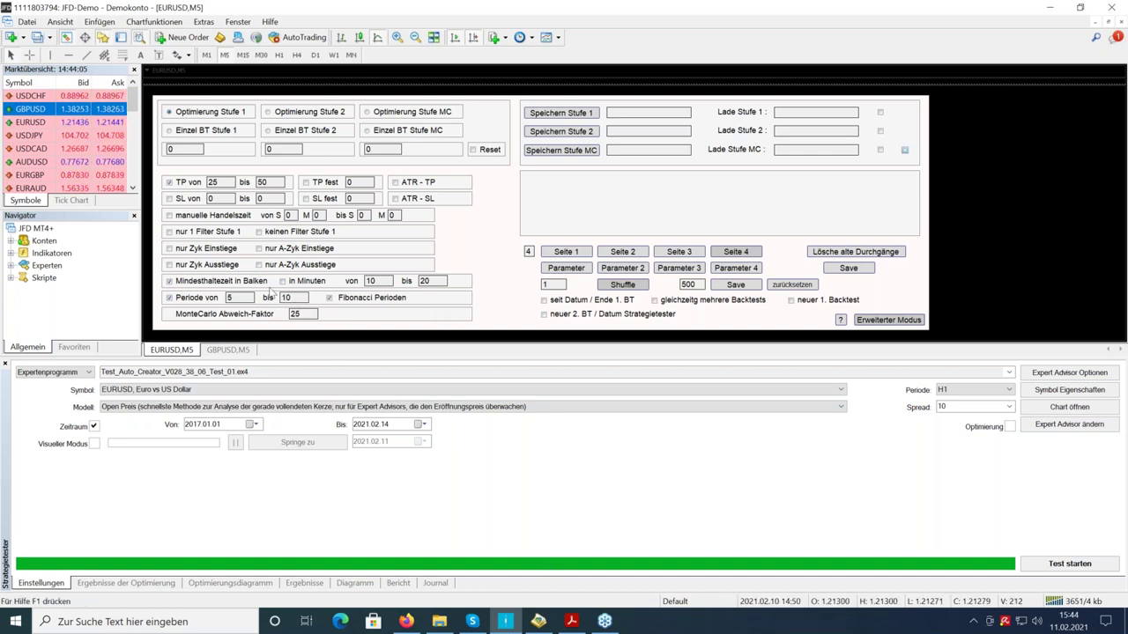
{"action": "left_click", "coordinate": [235, 298]}
{"action": "left_click", "coordinate": [289, 306]}
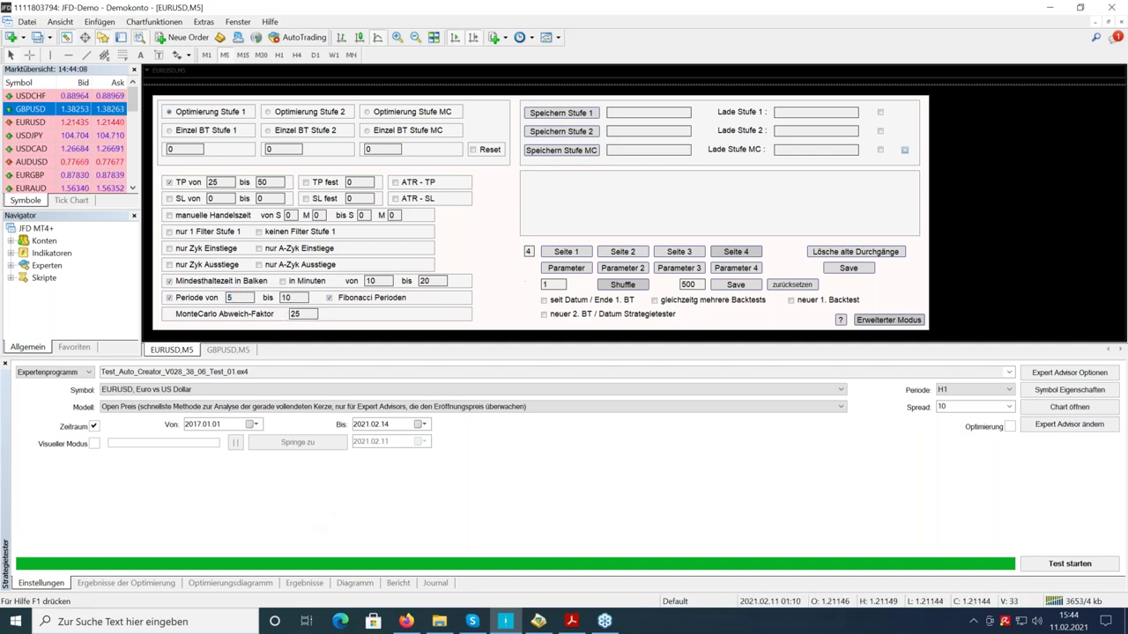
- Highlight the MonteCarlo-Stufe deviation point on the Adobe Acrobat Reader slide, and select Optimierung Stufe MC in MetaTrader
{"action": "left_click", "coordinate": [571, 621]}
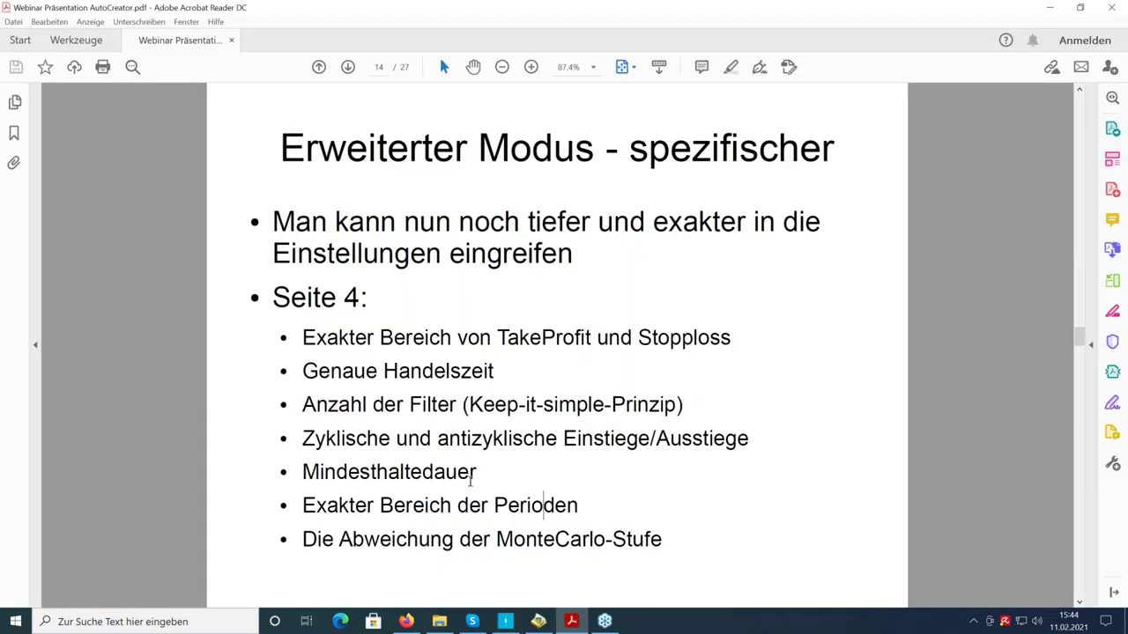
{"action": "left_click_drag", "start_coordinate": [310, 539], "coordinate": [617, 539]}
{"action": "left_click", "coordinate": [612, 539]}
{"action": "key", "text": "alt+Tab"}
{"action": "left_click", "coordinate": [367, 113]}
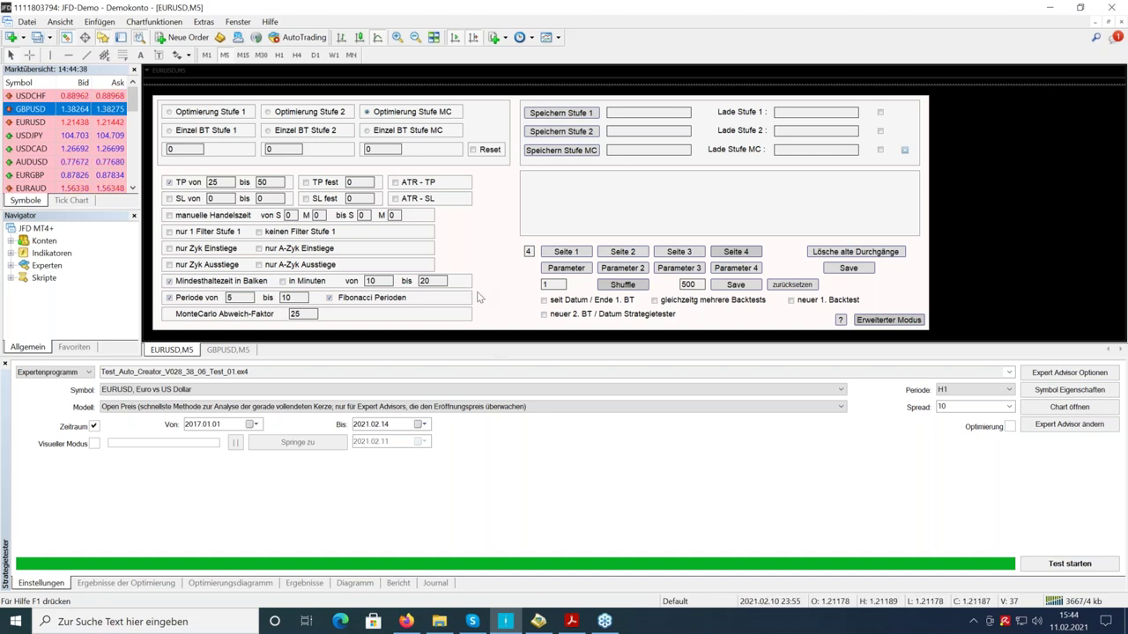
- Show the next Adobe Acrobat Reader slide on Seite 2 bis Seite 3, and examine those pages' indicator and filter selections in MetaTrader
{"action": "left_click", "coordinate": [571, 621]}
{"action": "scroll", "coordinate": [195, 306], "scroll_direction": "down", "scroll_amount": 1}
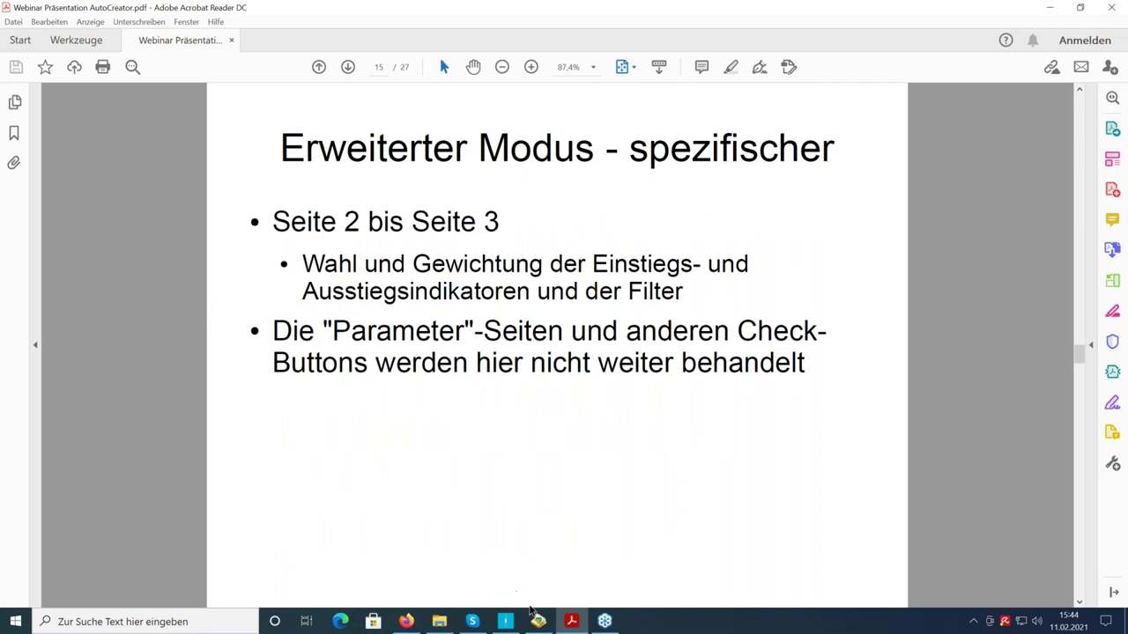
{"action": "left_click", "coordinate": [505, 622]}
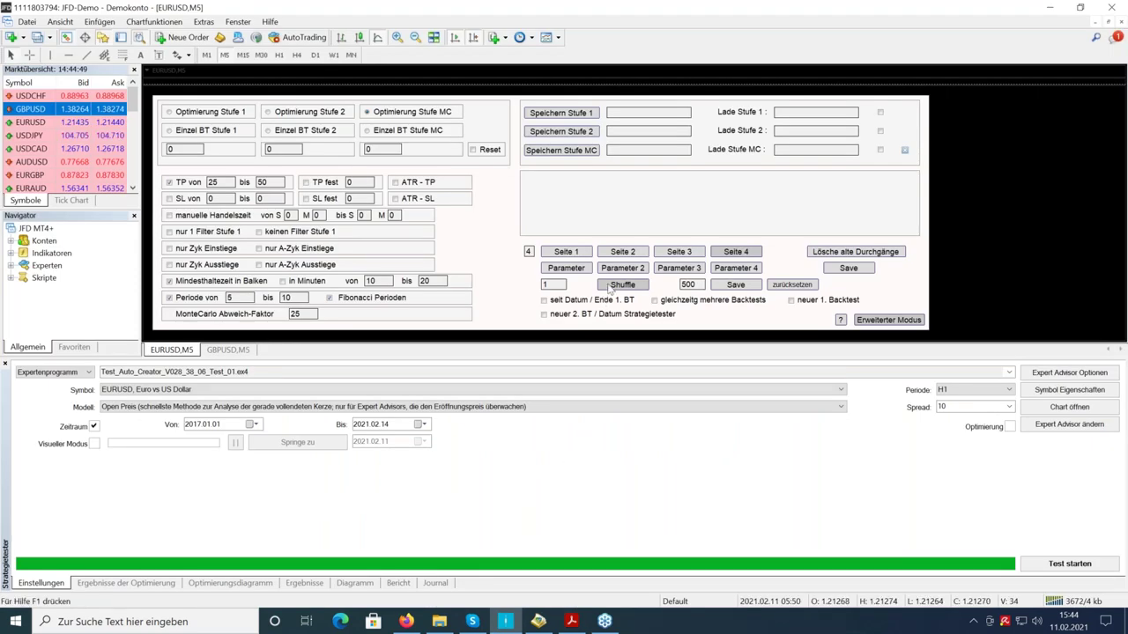
{"action": "left_click", "coordinate": [678, 254]}
{"action": "left_click", "coordinate": [622, 252]}
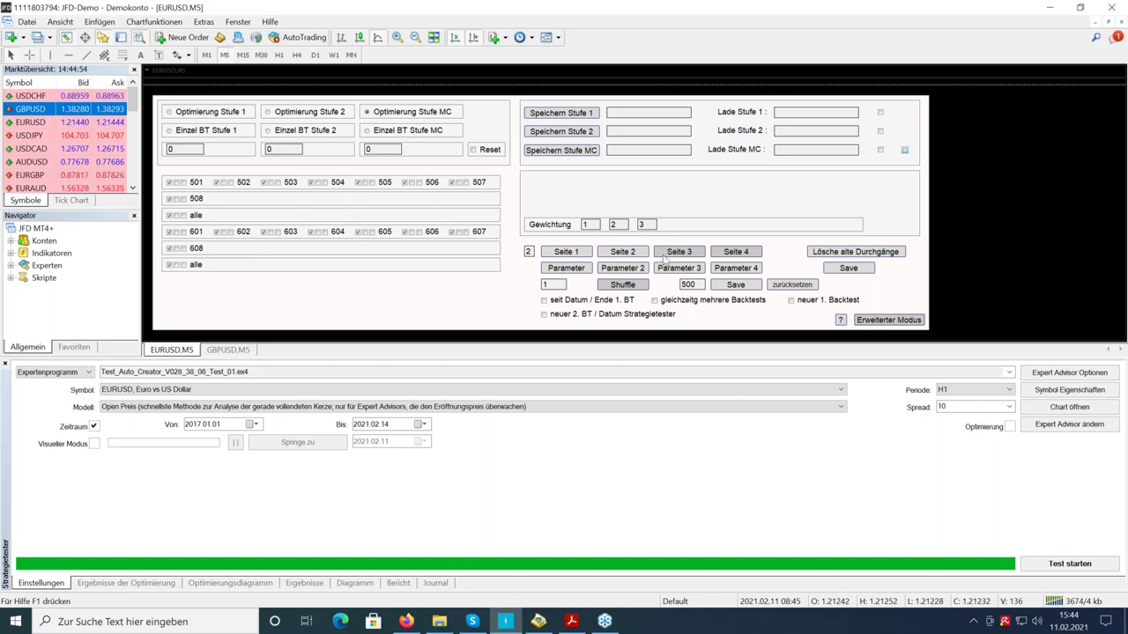
{"action": "left_click", "coordinate": [671, 254]}
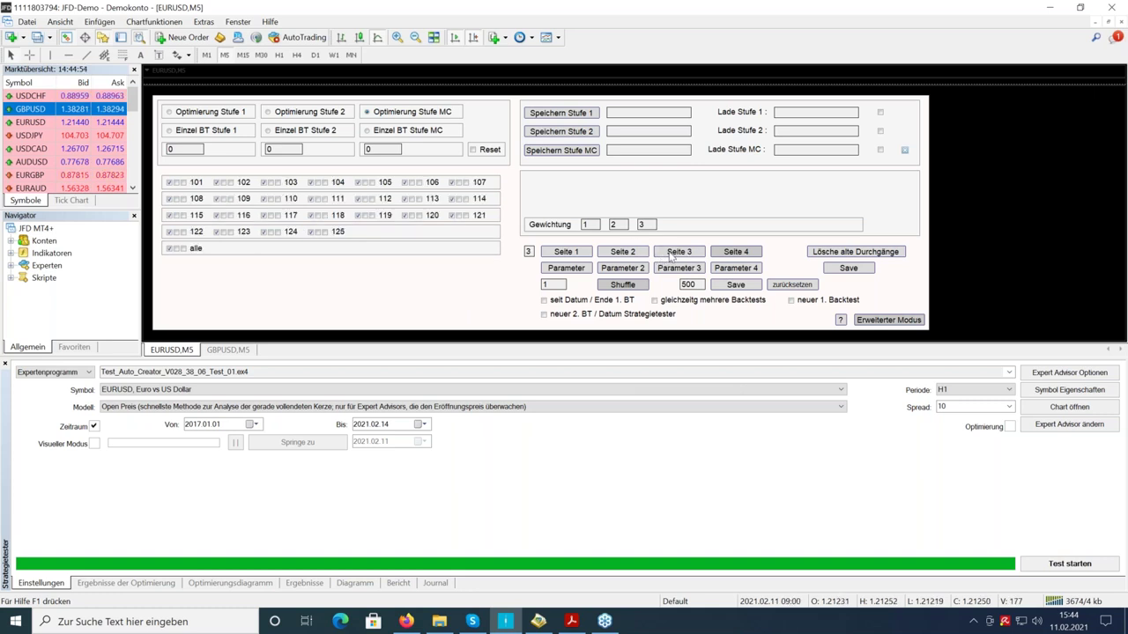
{"action": "left_click", "coordinate": [622, 253]}
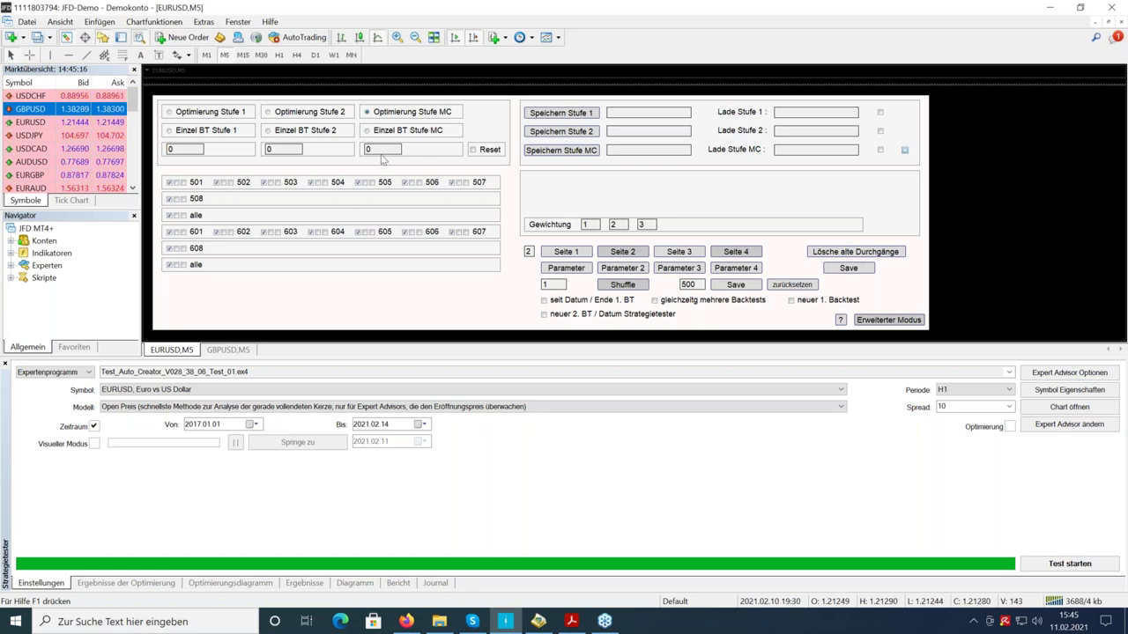
{"action": "left_click", "coordinate": [170, 215]}
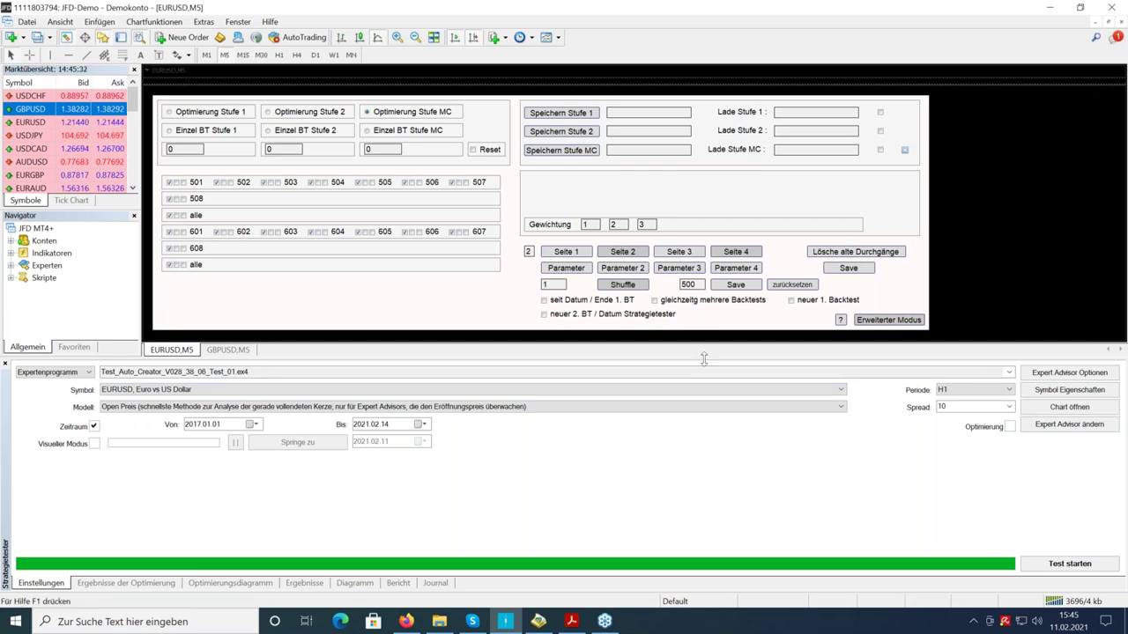
- Return to Seite 4 in MetaTrader and bring up the slide Nächstes Beispiel in Adobe Acrobat Reader
{"action": "left_click", "coordinate": [735, 255]}
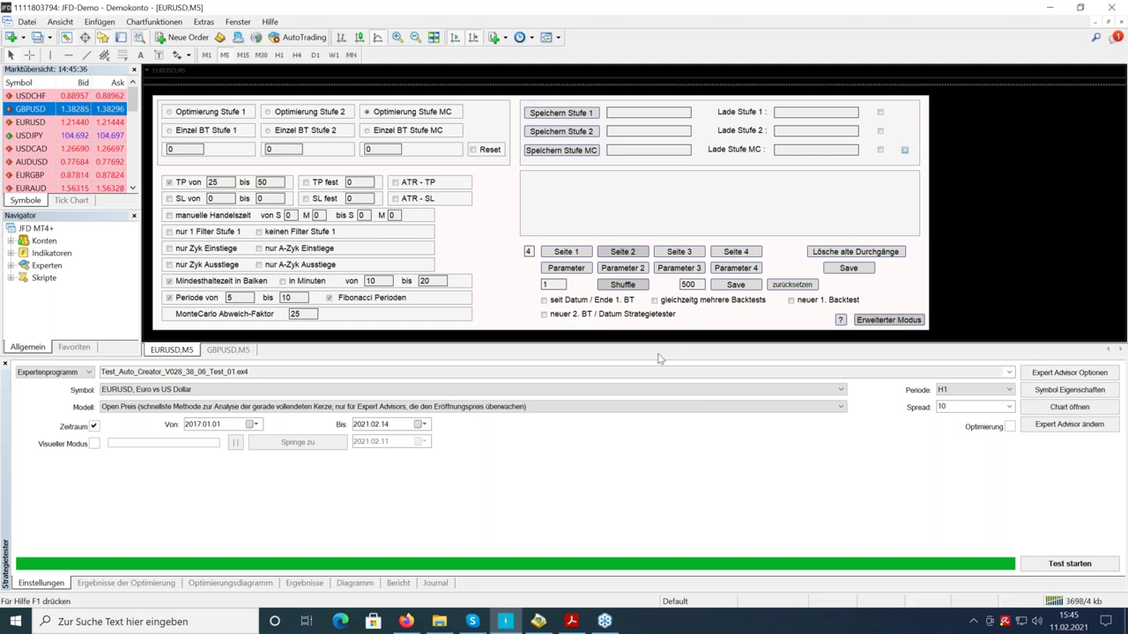
{"action": "left_click", "coordinate": [572, 622]}
{"action": "key", "text": "Right"}
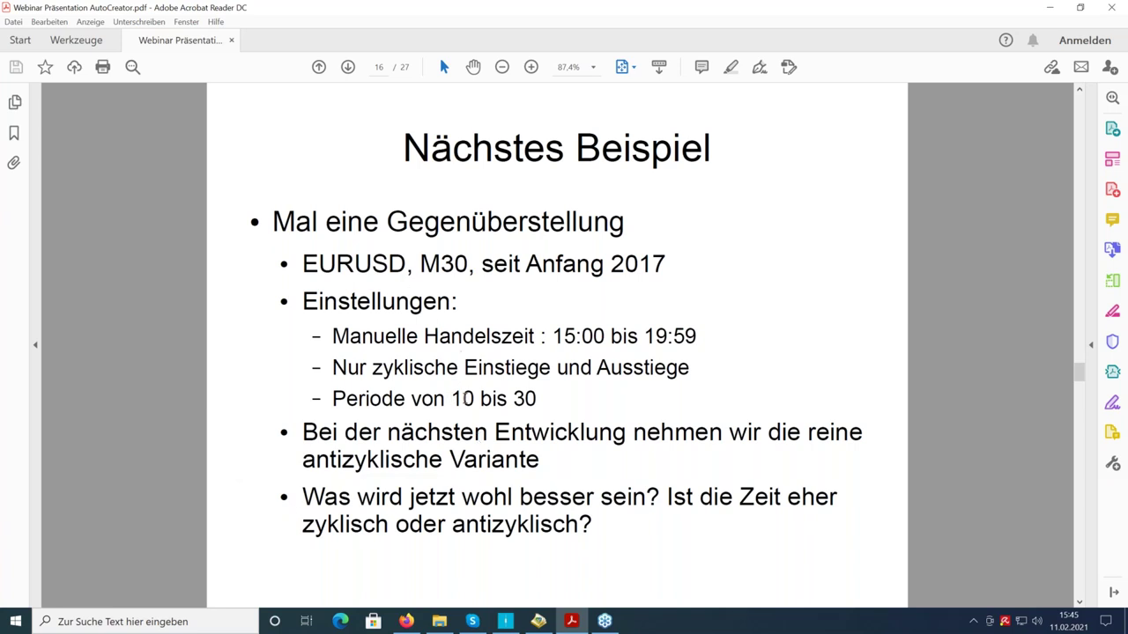
- In MetaTrader, reset the Seite 4 settings and set the strategy tester's Periode to M30
{"action": "left_click", "coordinate": [505, 621]}
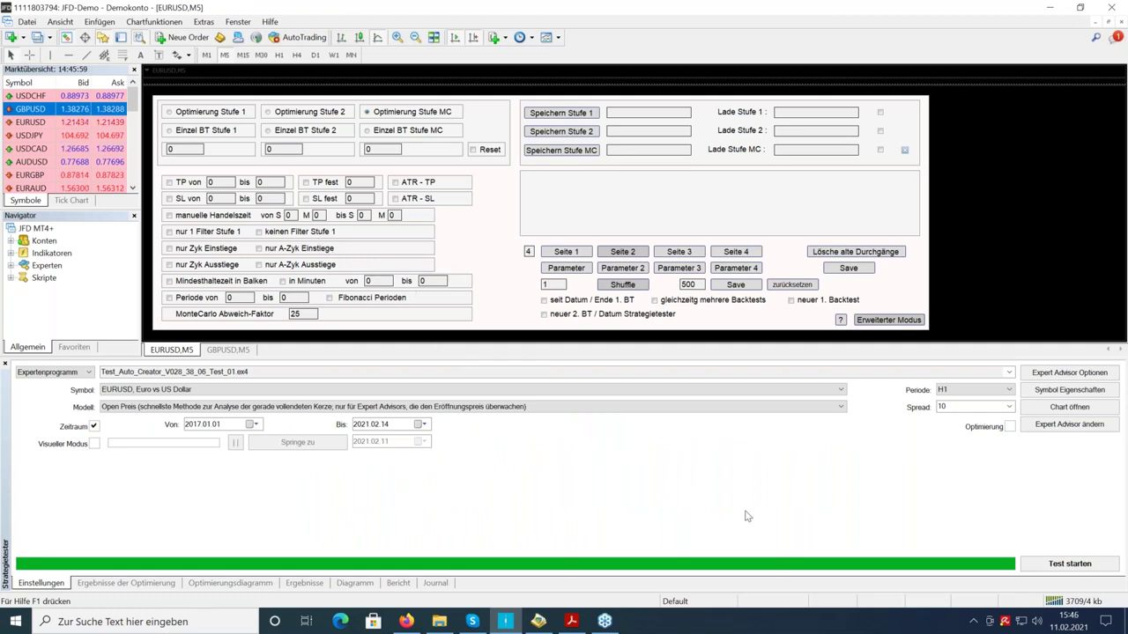
{"action": "left_click", "coordinate": [996, 393]}
{"action": "left_click", "coordinate": [968, 428]}
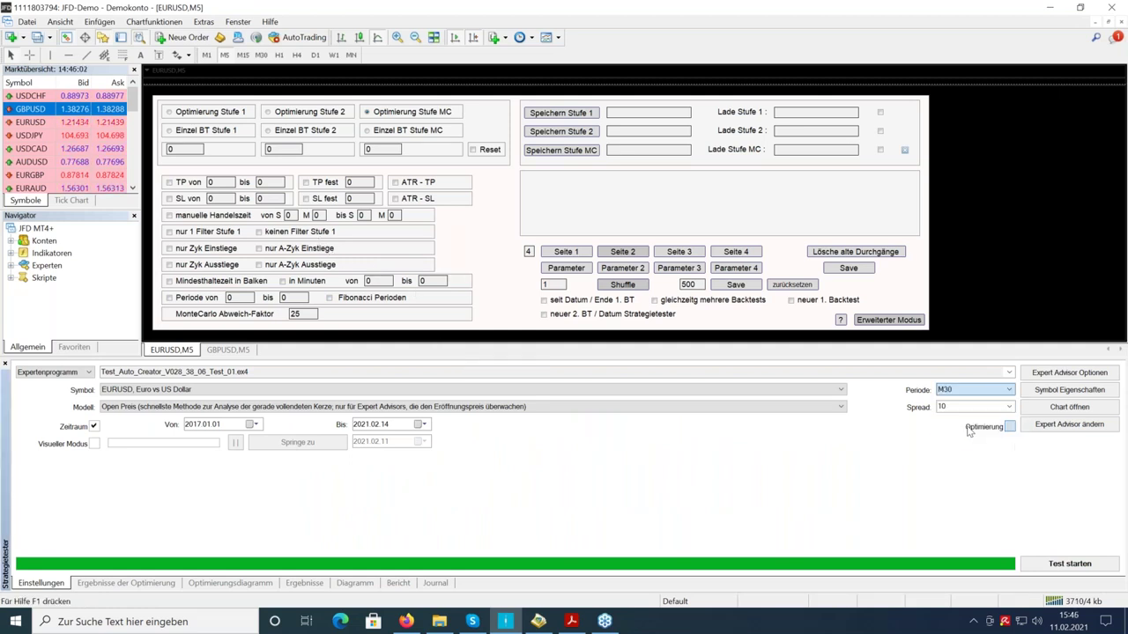
- Switch to the Adobe Acrobat Reader slide and highlight the manual trading time 15:00 bis 19:59
{"action": "left_click", "coordinate": [572, 621]}
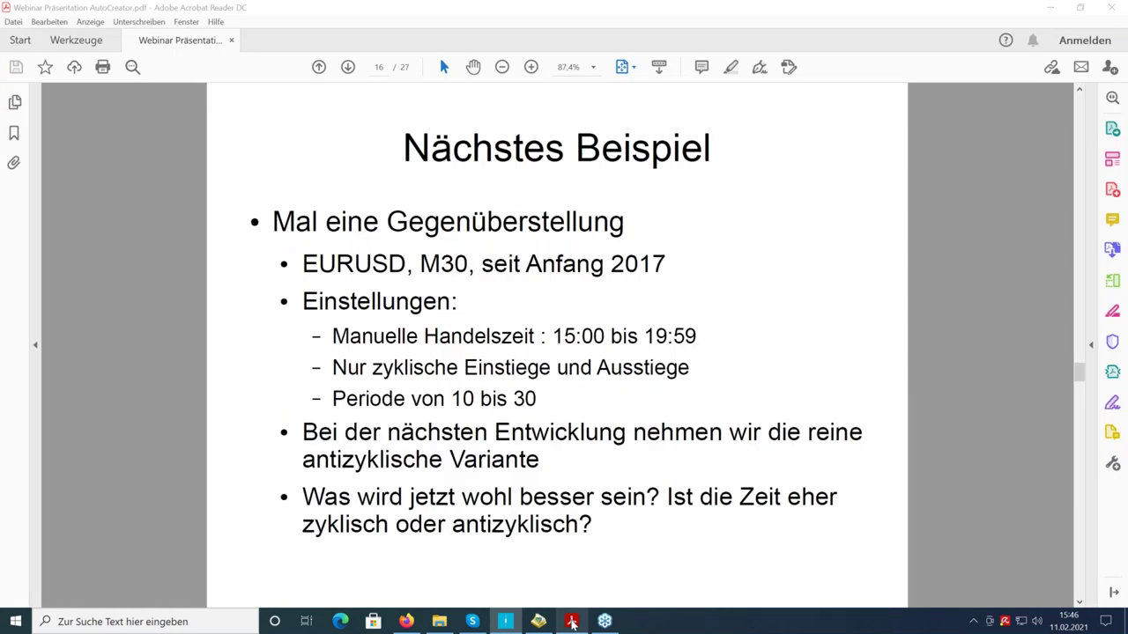
{"action": "left_click_drag", "start_coordinate": [558, 335], "coordinate": [696, 337]}
{"action": "left_click", "coordinate": [582, 349]}
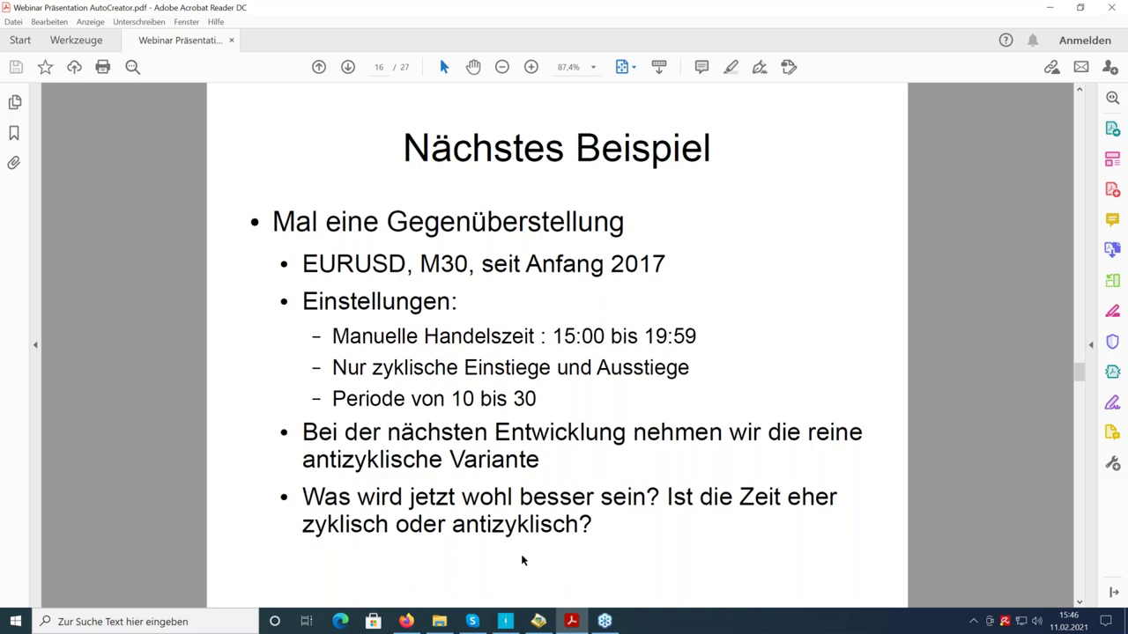
- In MetaTrader, enable manuelle Handelszeit and set it from 15:00 to 19:59
{"action": "left_click", "coordinate": [517, 623]}
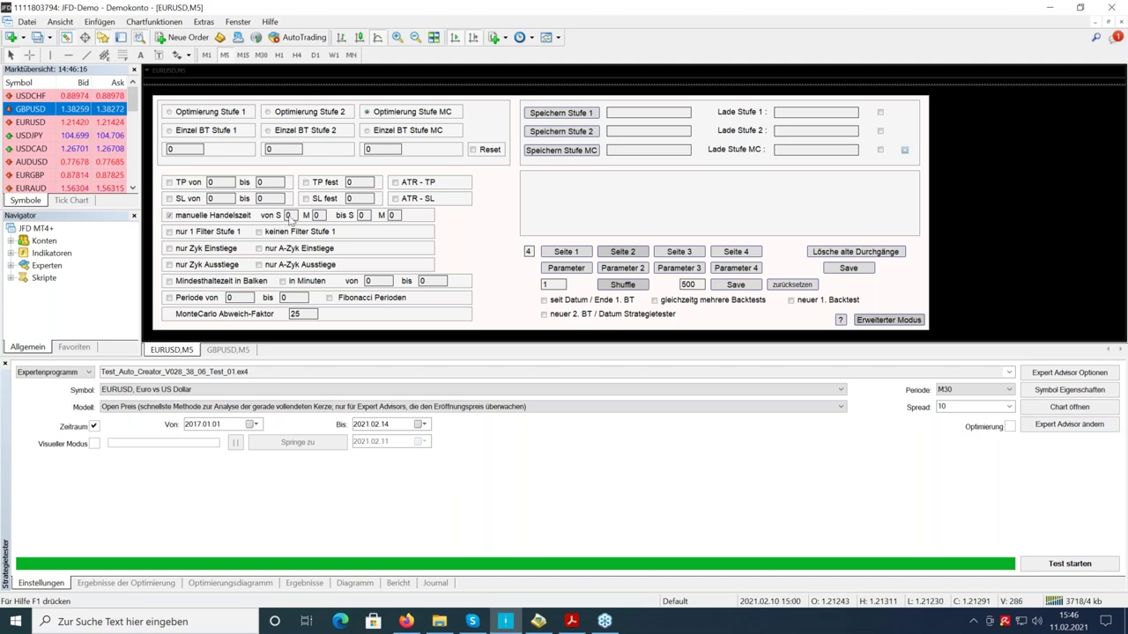
{"action": "double_click", "coordinate": [289, 216]}
{"action": "type", "text": "15"}
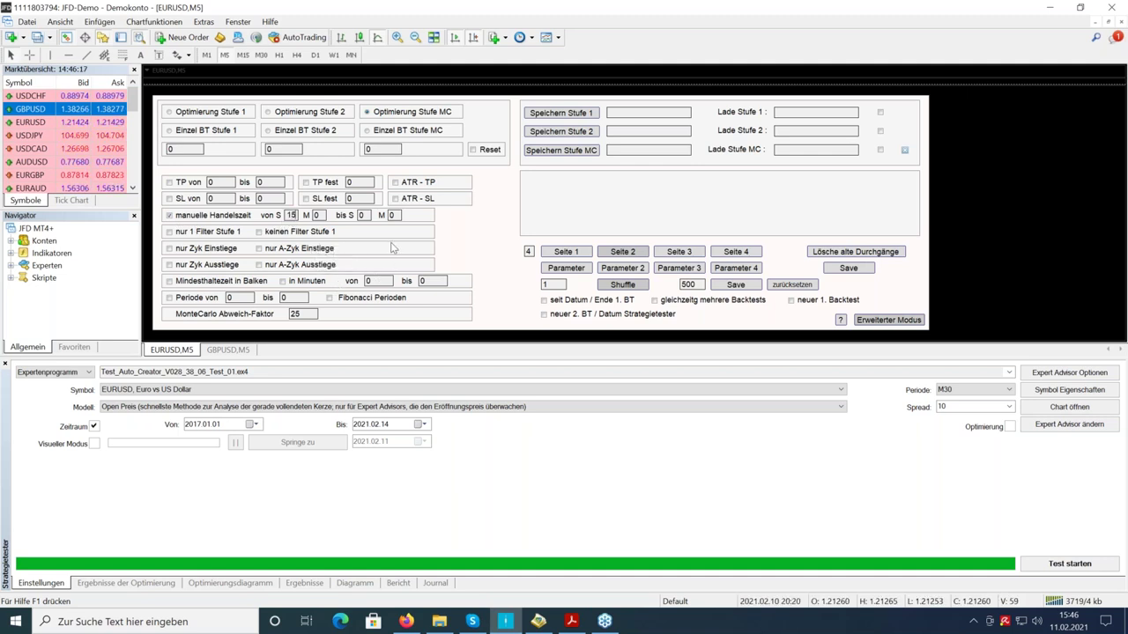
{"action": "double_click", "coordinate": [363, 216]}
{"action": "type", "text": "19"}
{"action": "double_click", "coordinate": [393, 216]}
{"action": "type", "text": "59"}
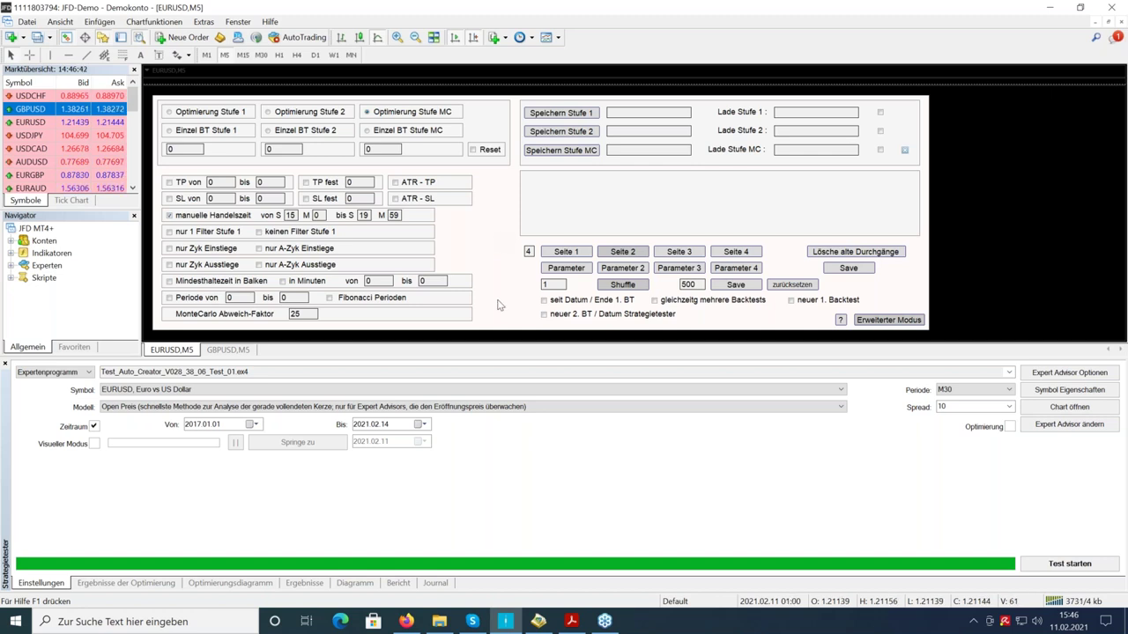
- Highlight the cyclical entries and exits point on the Adobe Acrobat Reader slide, and enable nur Zyk Einstiege and nur Zyk Ausstiege in MetaTrader
{"action": "left_click", "coordinate": [568, 625]}
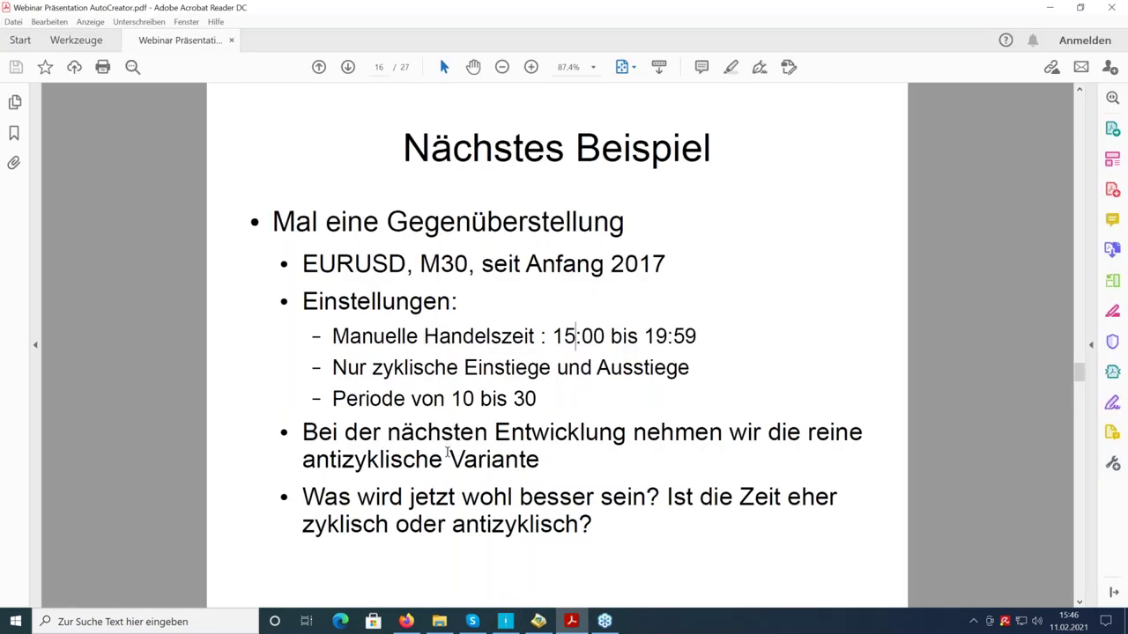
{"action": "left_click_drag", "start_coordinate": [338, 367], "coordinate": [689, 368]}
{"action": "left_click", "coordinate": [558, 477]}
{"action": "left_click", "coordinate": [515, 620]}
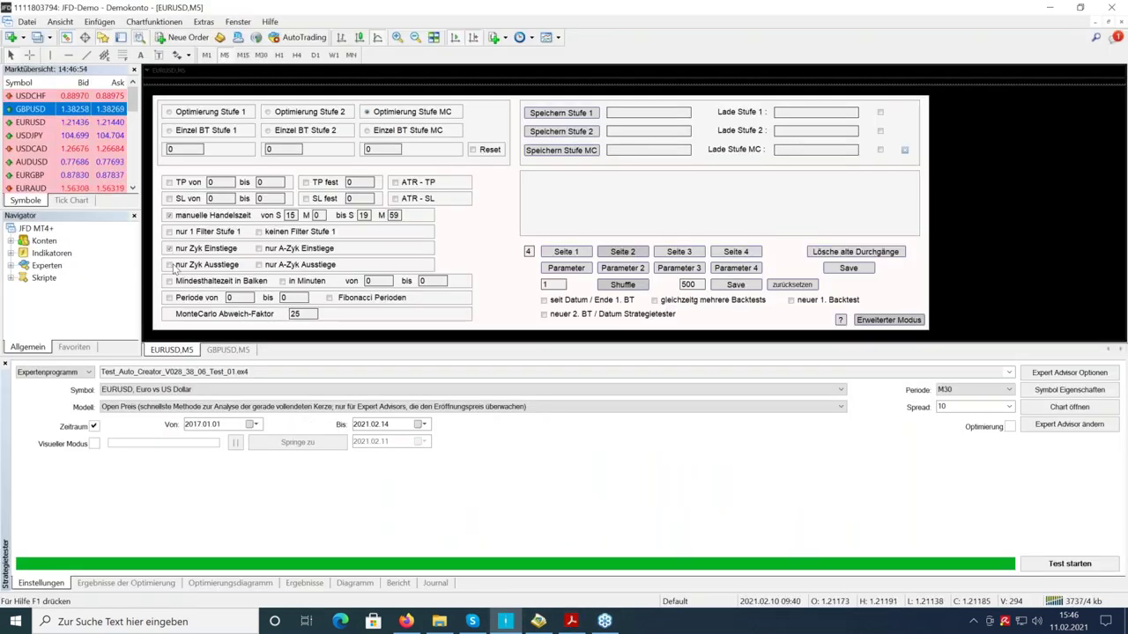
{"action": "left_click", "coordinate": [170, 265]}
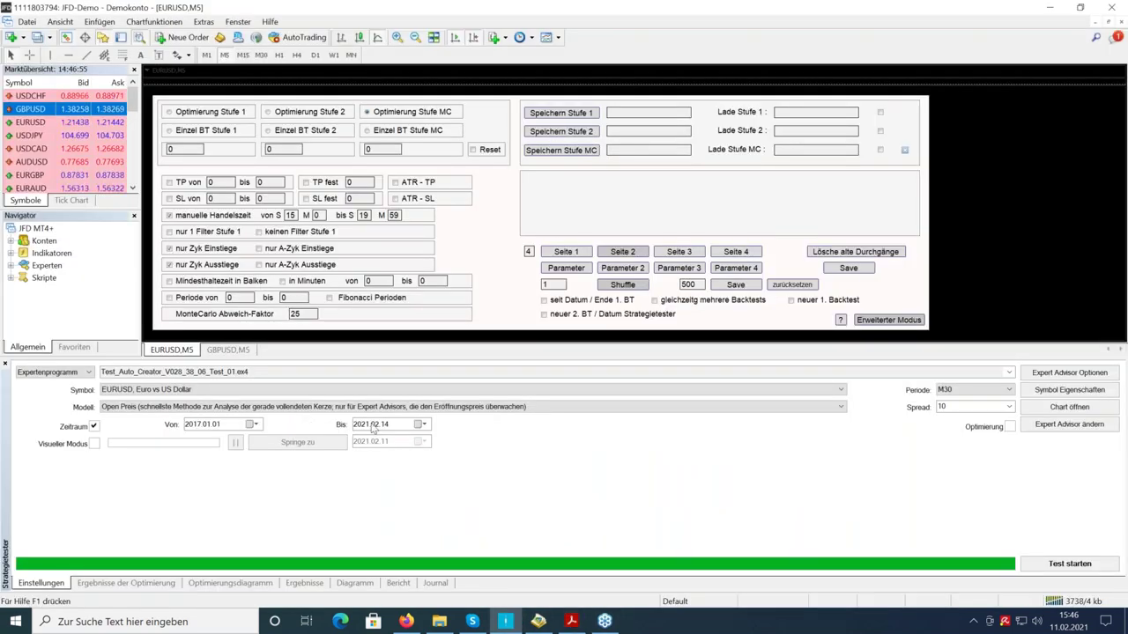
- Check the period range on the Adobe Acrobat Reader slide, and enable Periode from 10 to 30 in MetaTrader
{"action": "left_click", "coordinate": [571, 621]}
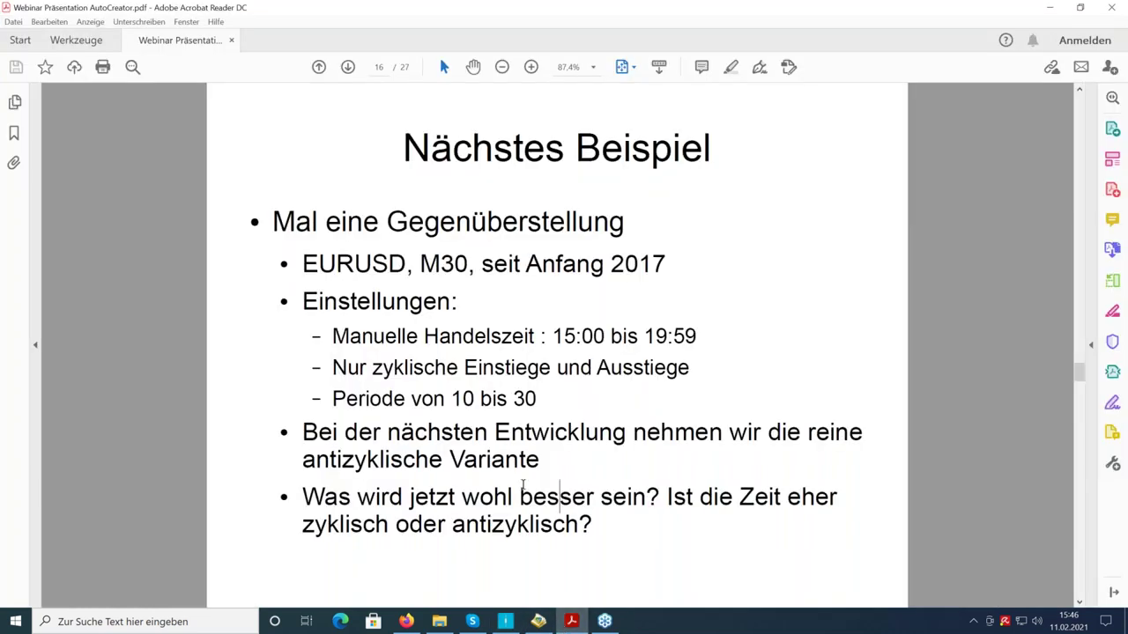
{"action": "left_click", "coordinate": [505, 622]}
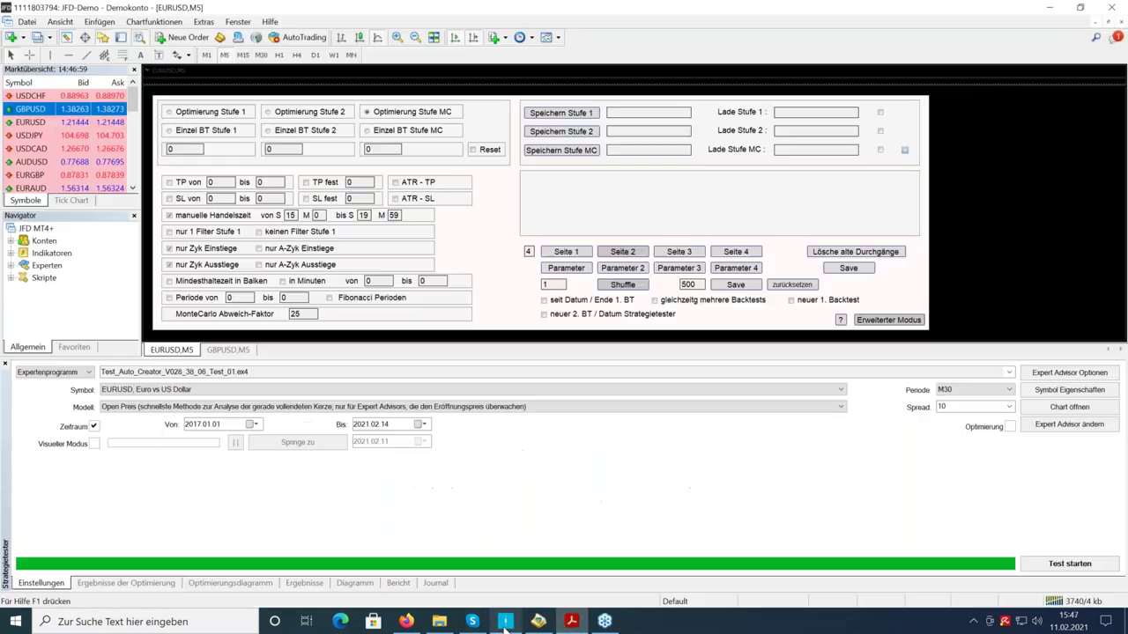
{"action": "double_click", "coordinate": [231, 298]}
{"action": "type", "text": "10"}
{"action": "double_click", "coordinate": [298, 298]}
{"action": "type", "text": "30"}
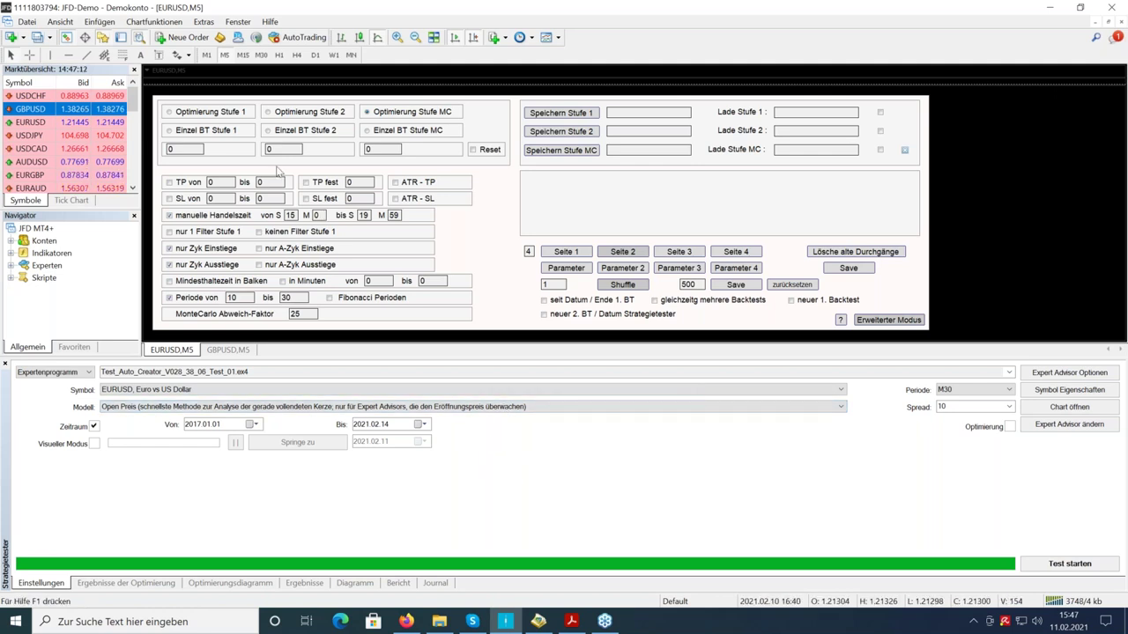
- Run Optimierung Stufe 1 with the tester's Optimierung option enabled and the Expert Advisor options accepted, and show the optimization results
{"action": "left_click", "coordinate": [168, 114]}
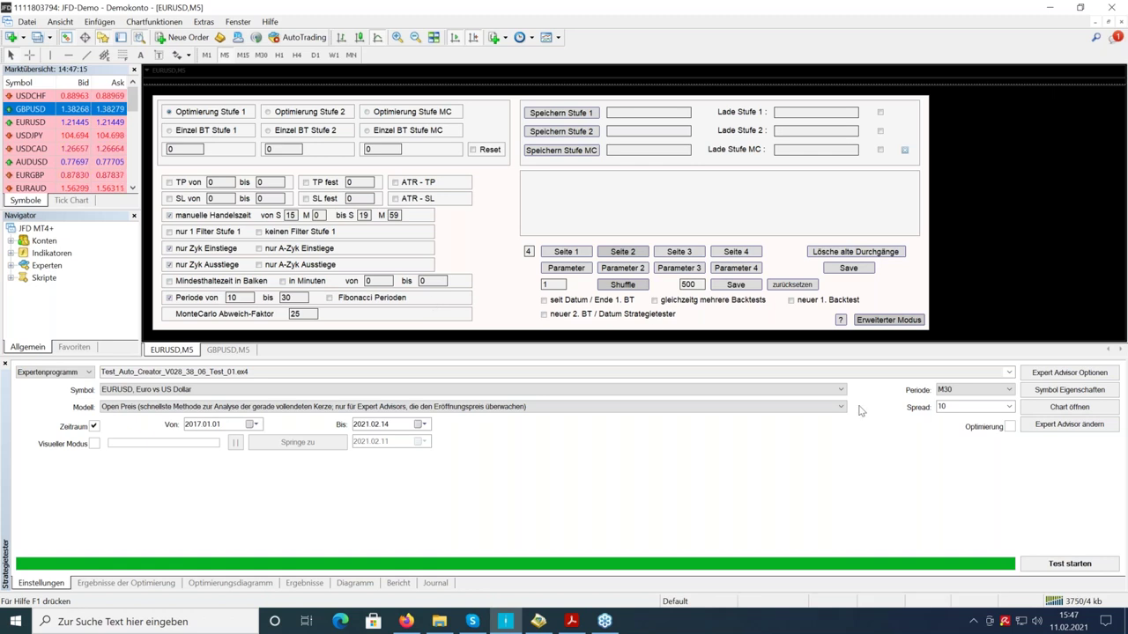
{"action": "left_click", "coordinate": [1009, 426]}
{"action": "left_click", "coordinate": [1069, 372]}
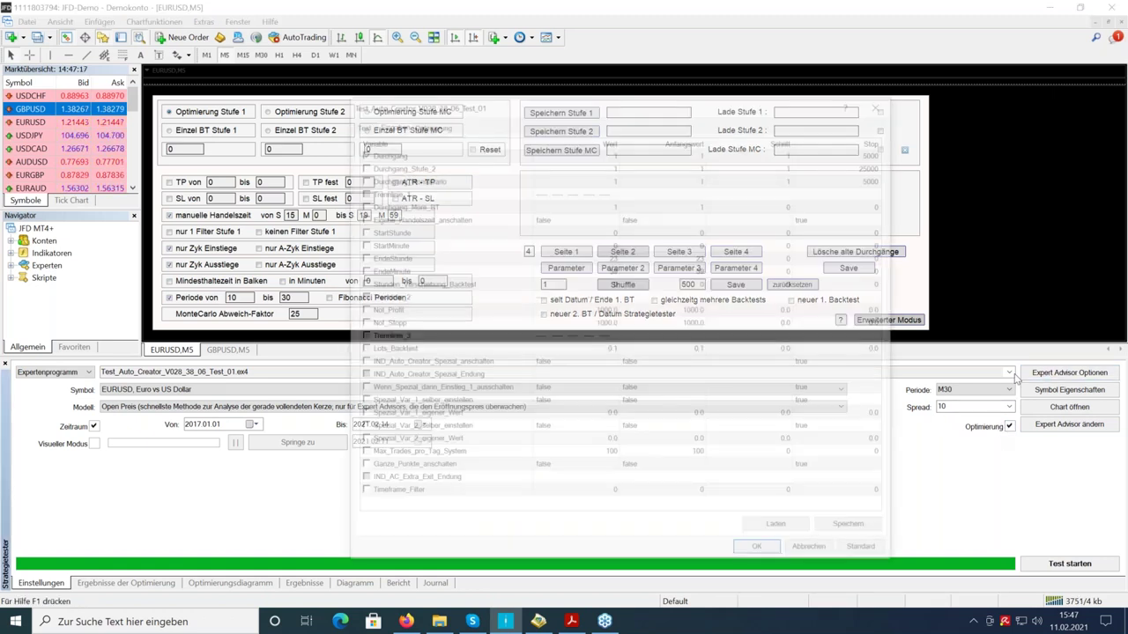
{"action": "left_click", "coordinate": [761, 555]}
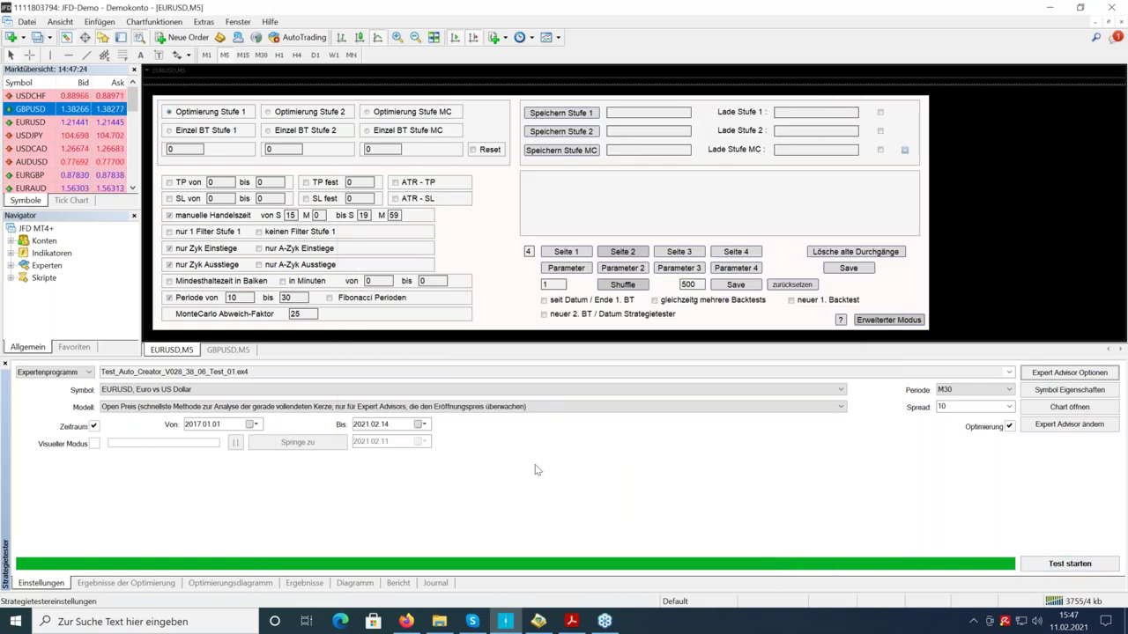
{"action": "left_click", "coordinate": [1024, 571]}
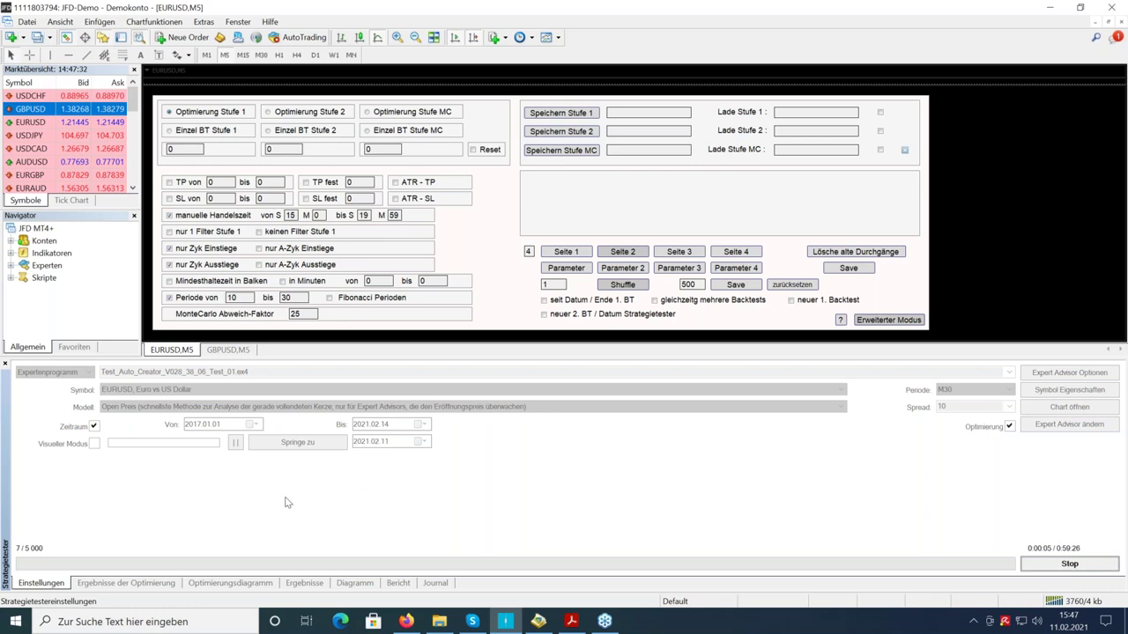
{"action": "left_click", "coordinate": [132, 583]}
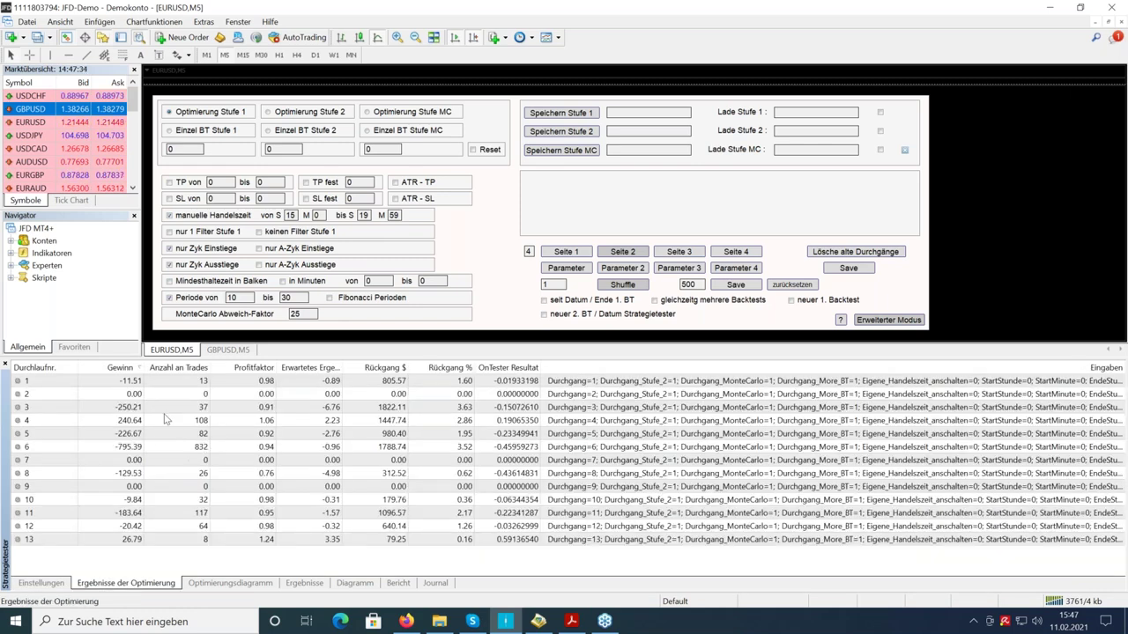
- Sort the cyclical optimization results by Gewinn with the highest values first, and refresh the sorting as passes come in
{"action": "left_click", "coordinate": [121, 369]}
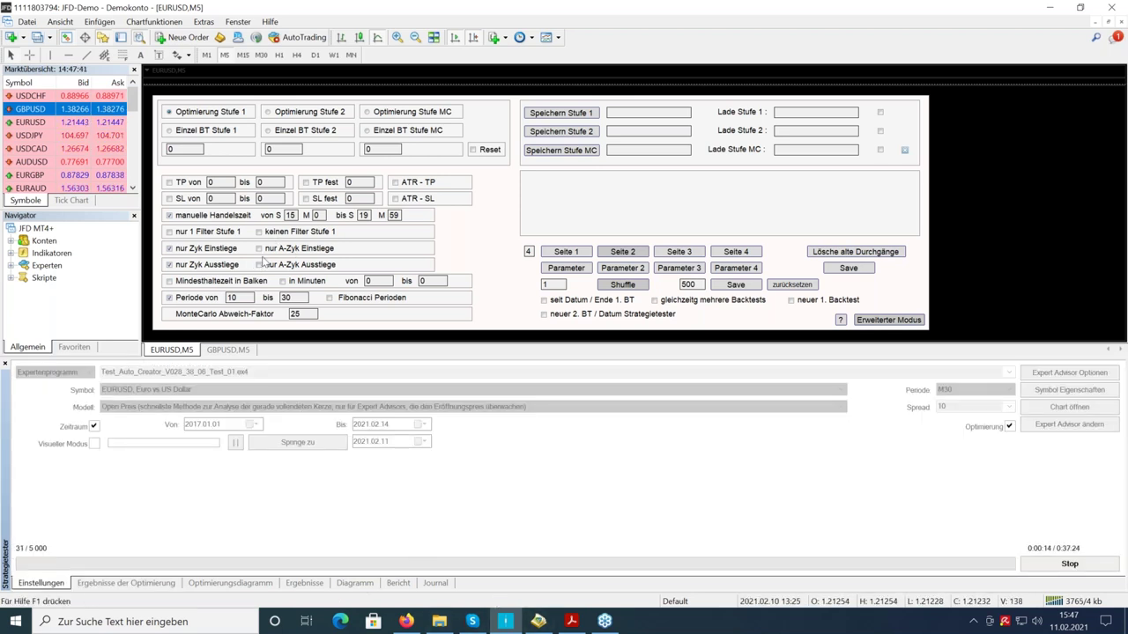
{"action": "left_click", "coordinate": [133, 584]}
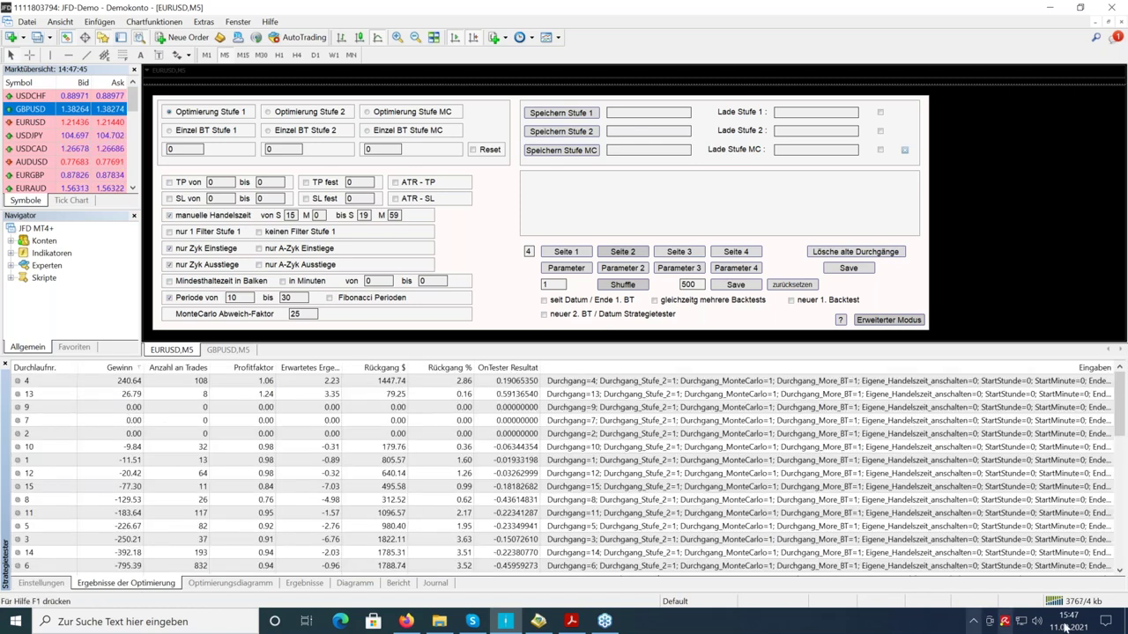
{"action": "left_click", "coordinate": [1070, 627]}
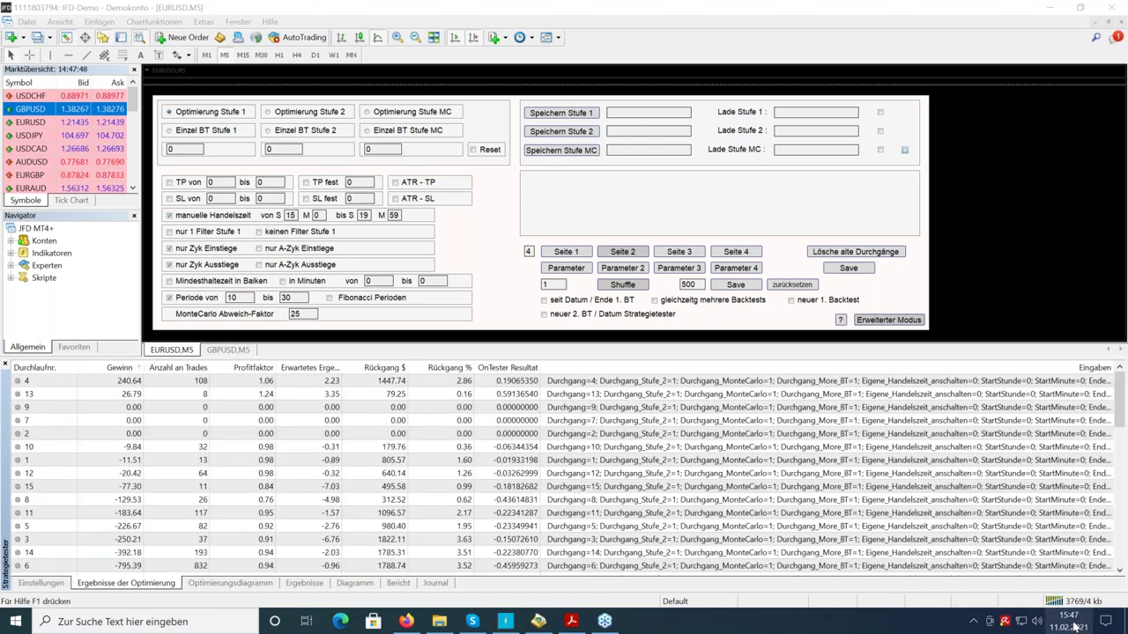
{"action": "left_click", "coordinate": [119, 369]}
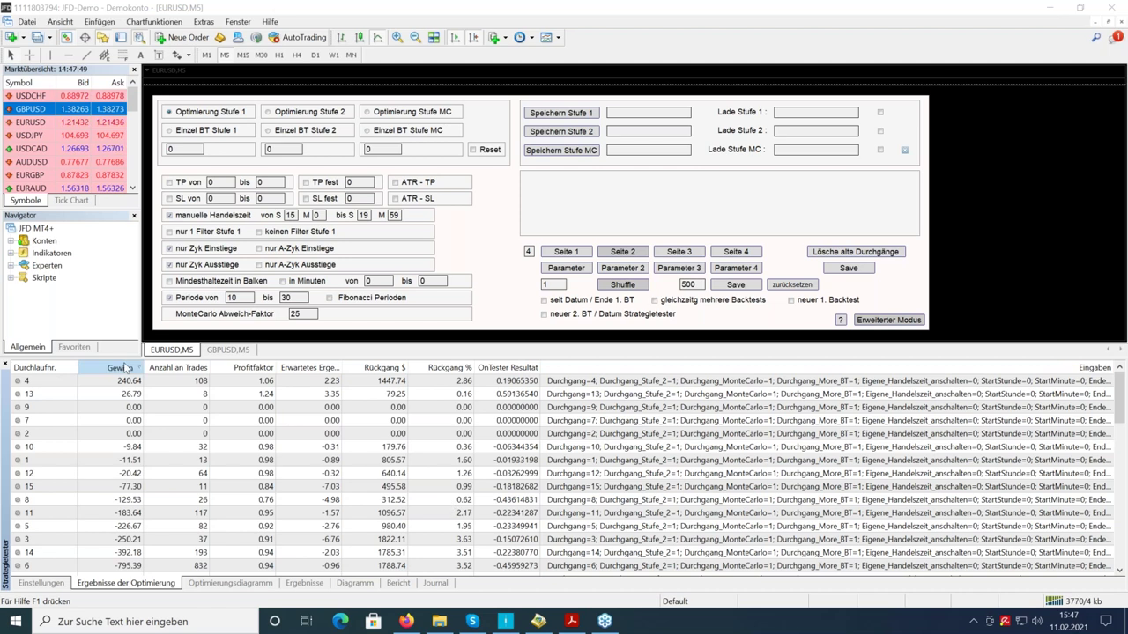
{"action": "left_click", "coordinate": [119, 368]}
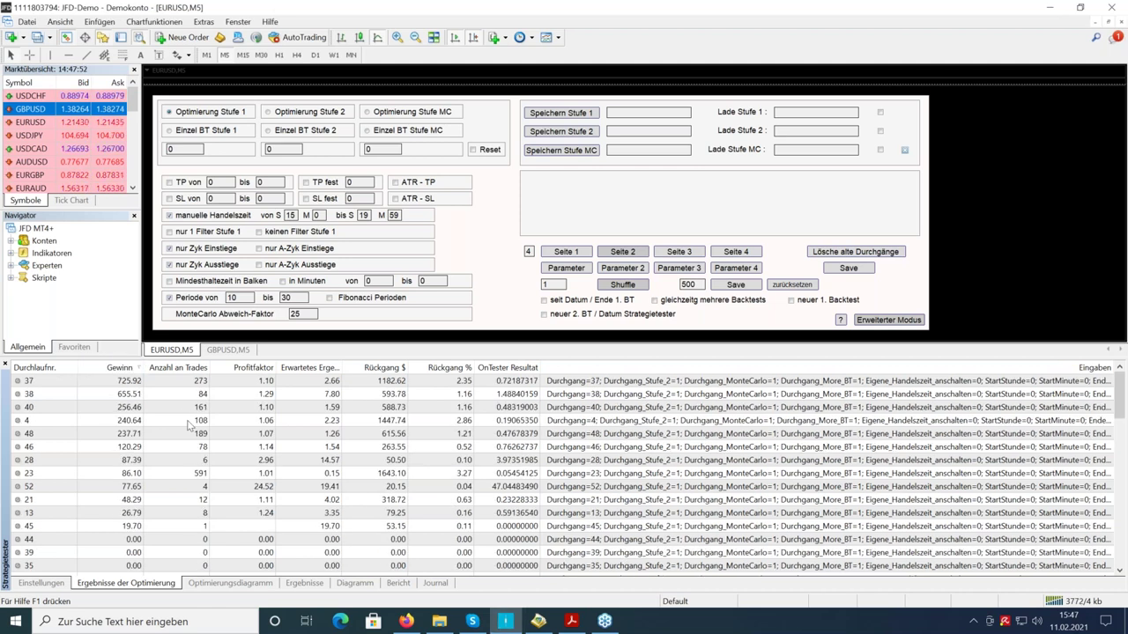
- Stop the running cyclical optimization and reopen its results list
{"action": "left_click", "coordinate": [53, 585]}
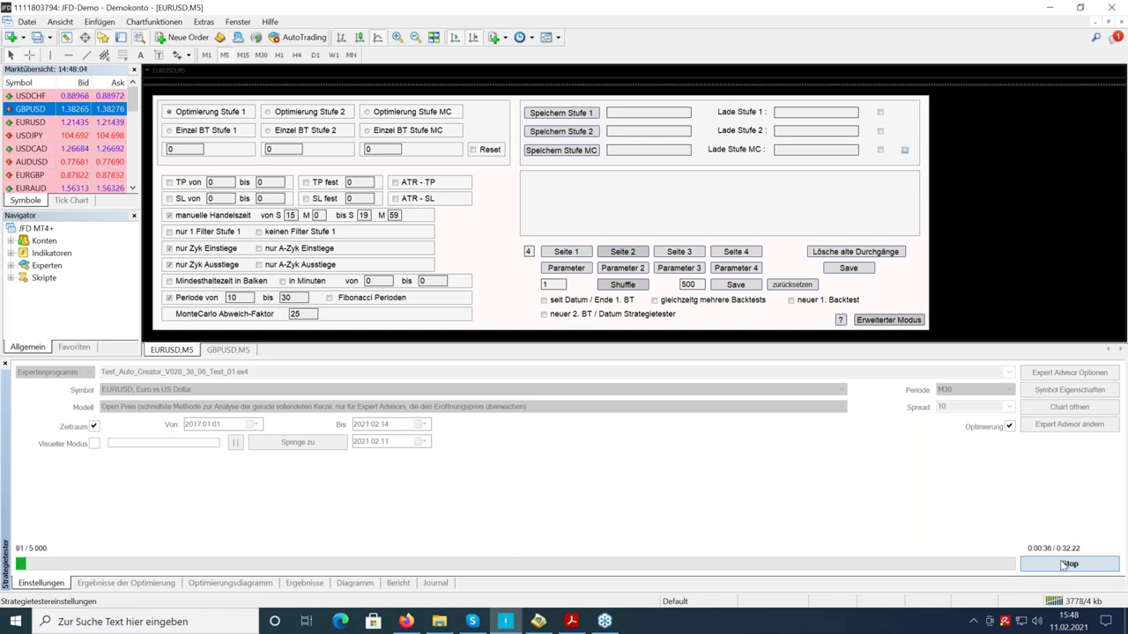
{"action": "left_click", "coordinate": [1066, 564]}
{"action": "left_click", "coordinate": [169, 588]}
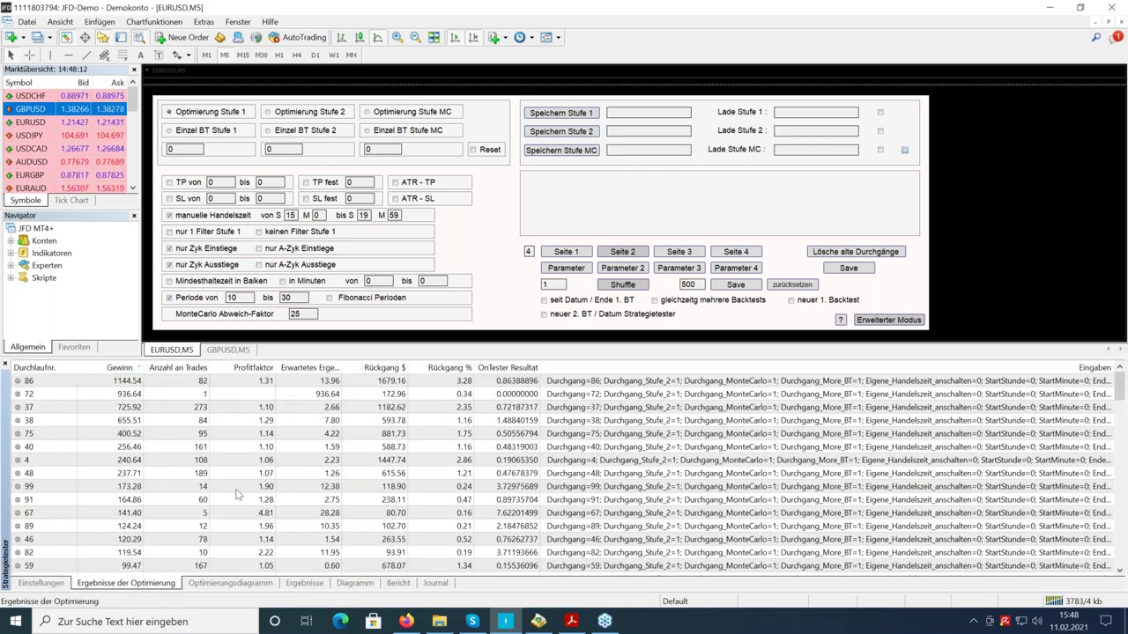
- Examine the most profitable cyclical passes, comparing Gewinn, Anzahl an Trades and Profitfaktor
{"action": "left_click", "coordinate": [141, 381]}
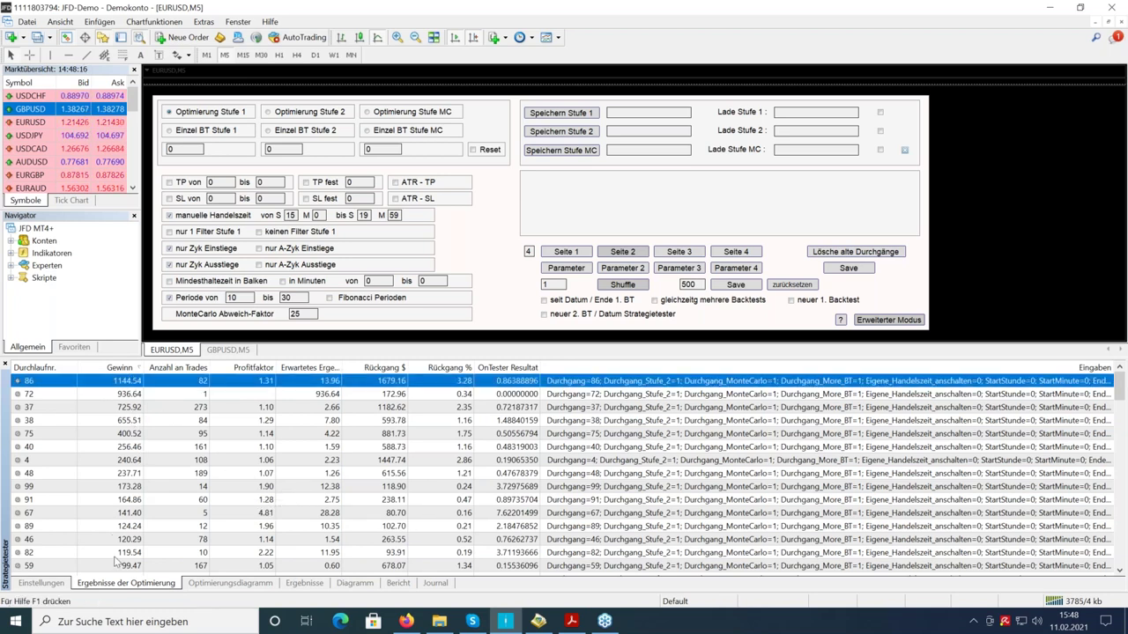
{"action": "left_click", "coordinate": [146, 395]}
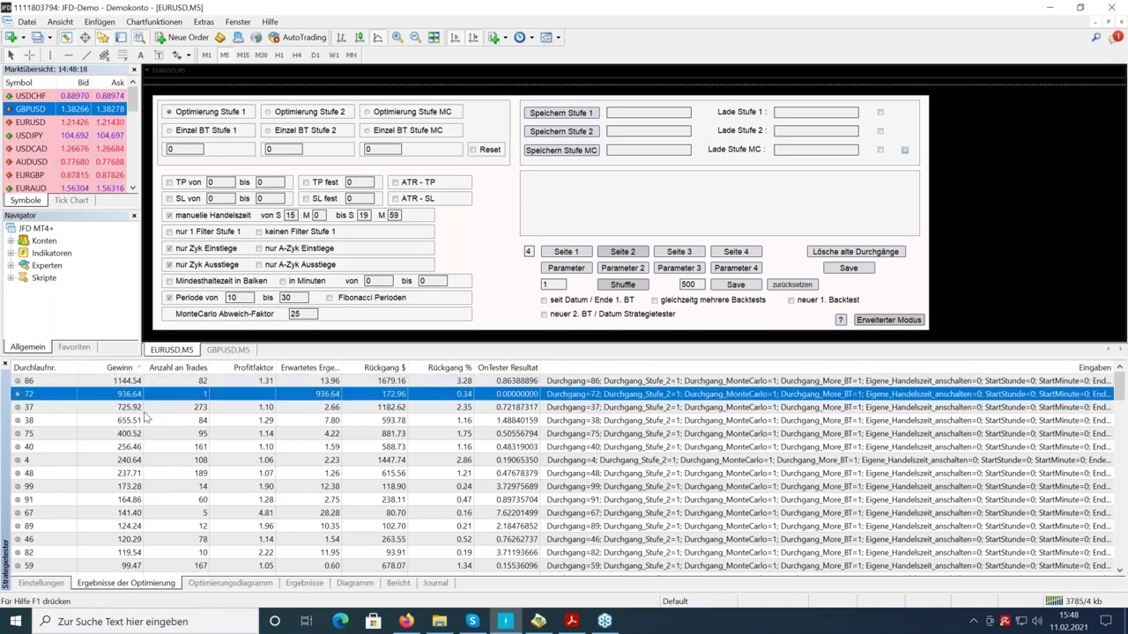
{"action": "left_click", "coordinate": [146, 418]}
{"action": "left_click", "coordinate": [146, 435]}
{"action": "left_click", "coordinate": [150, 427]}
{"action": "left_click", "coordinate": [187, 409]}
{"action": "left_click", "coordinate": [176, 396]}
{"action": "left_click", "coordinate": [173, 423]}
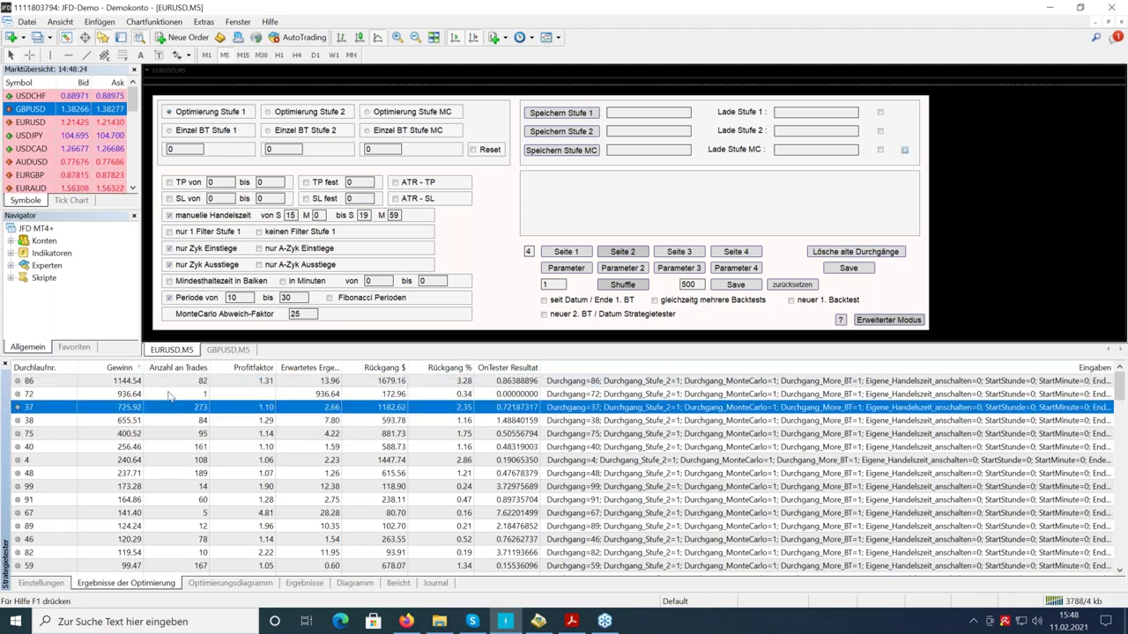
{"action": "left_click", "coordinate": [171, 412]}
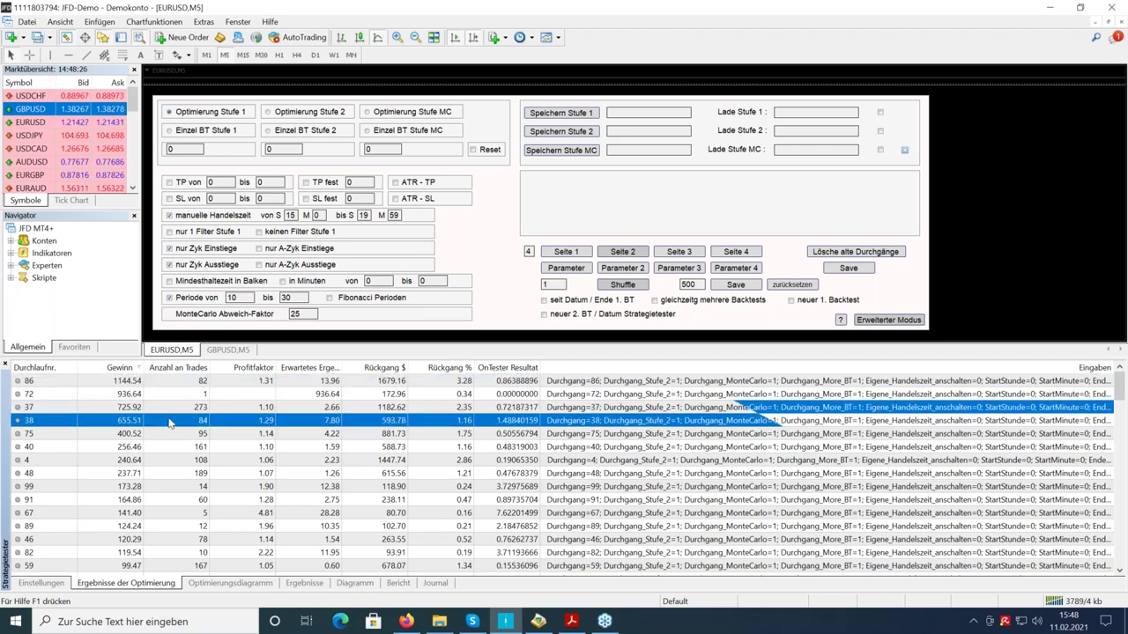
{"action": "left_click", "coordinate": [171, 421]}
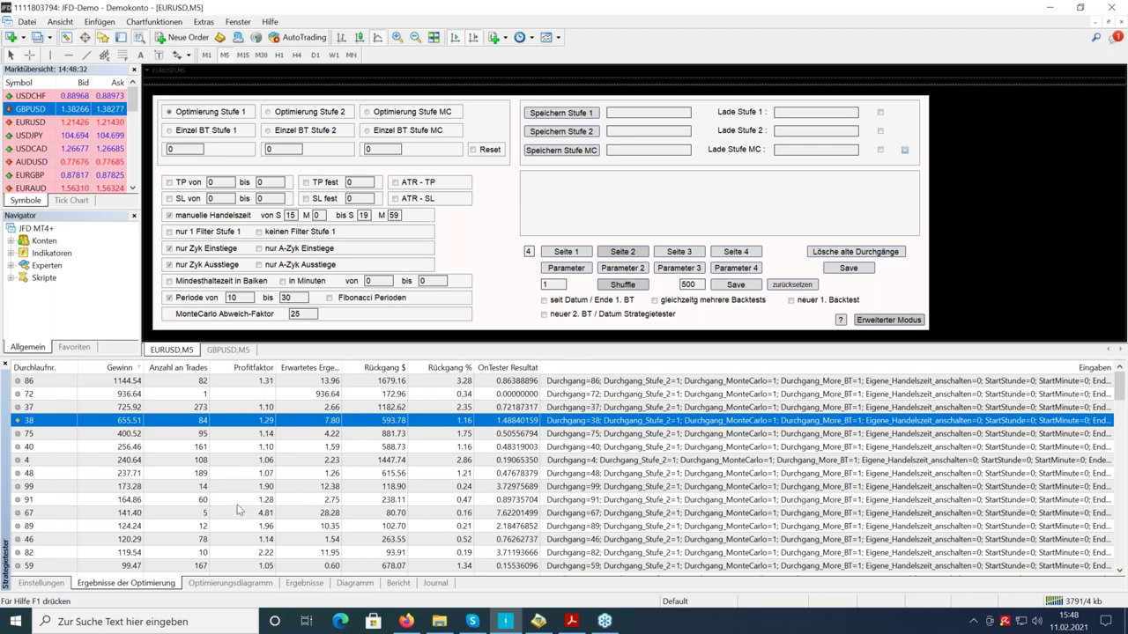
{"action": "left_click", "coordinate": [273, 434]}
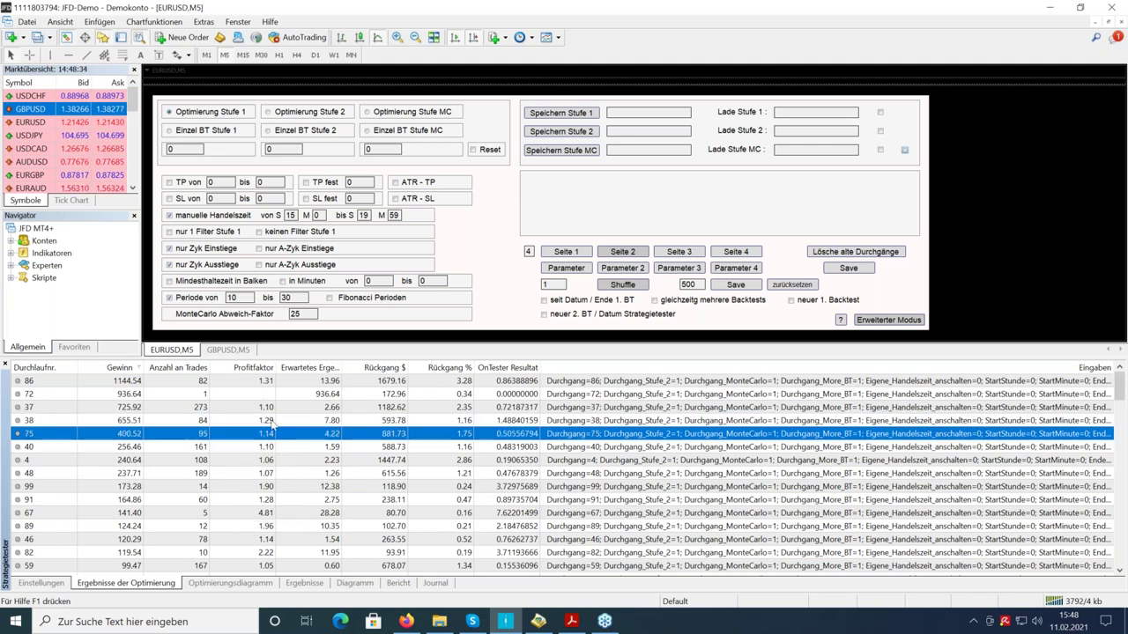
- Disable nur Zyk Einstiege and nur Zyk Ausstiege, and enable nur A-Zyk Einstiege and nur A-Zyk Ausstiege instead
{"action": "left_click", "coordinate": [41, 583]}
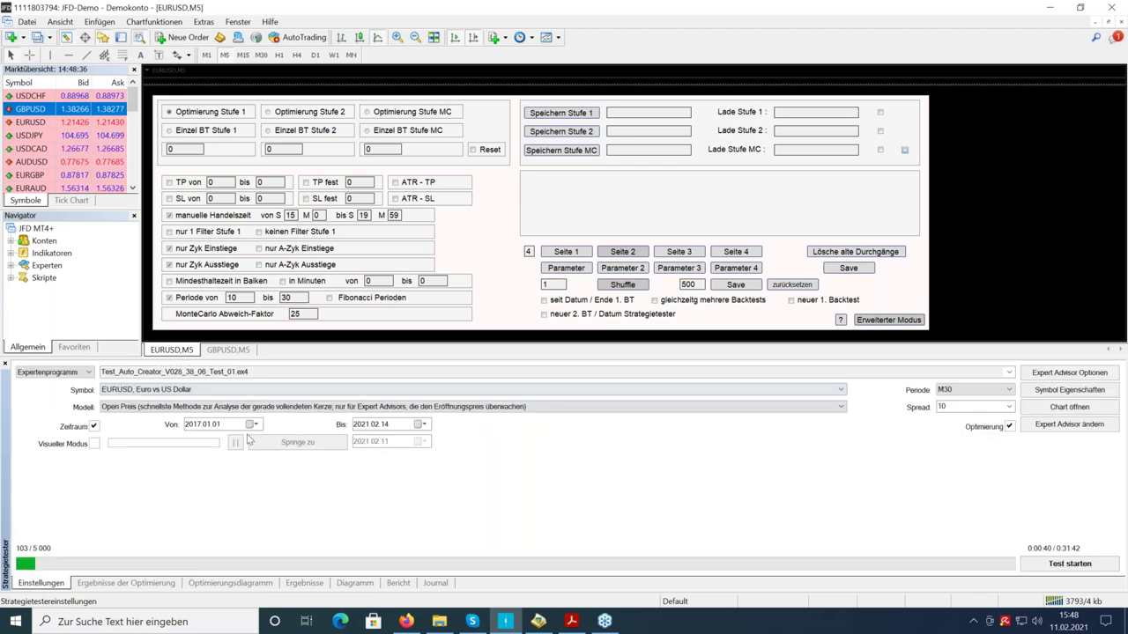
{"action": "left_click", "coordinate": [169, 264]}
{"action": "left_click", "coordinate": [170, 249]}
{"action": "left_click", "coordinate": [259, 248]}
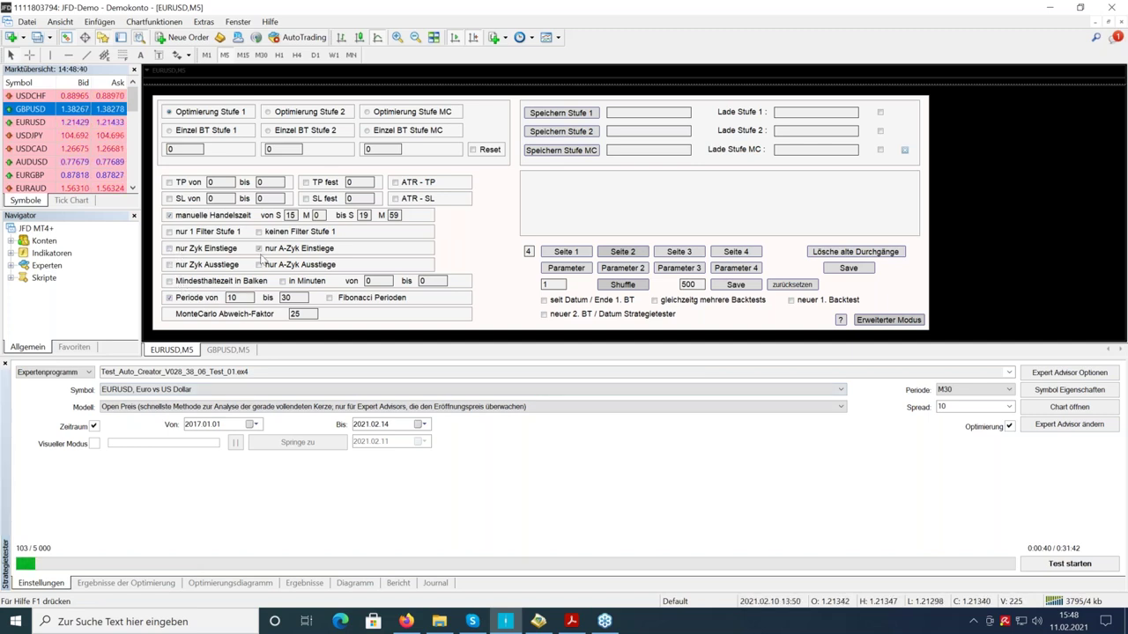
{"action": "left_click", "coordinate": [259, 264]}
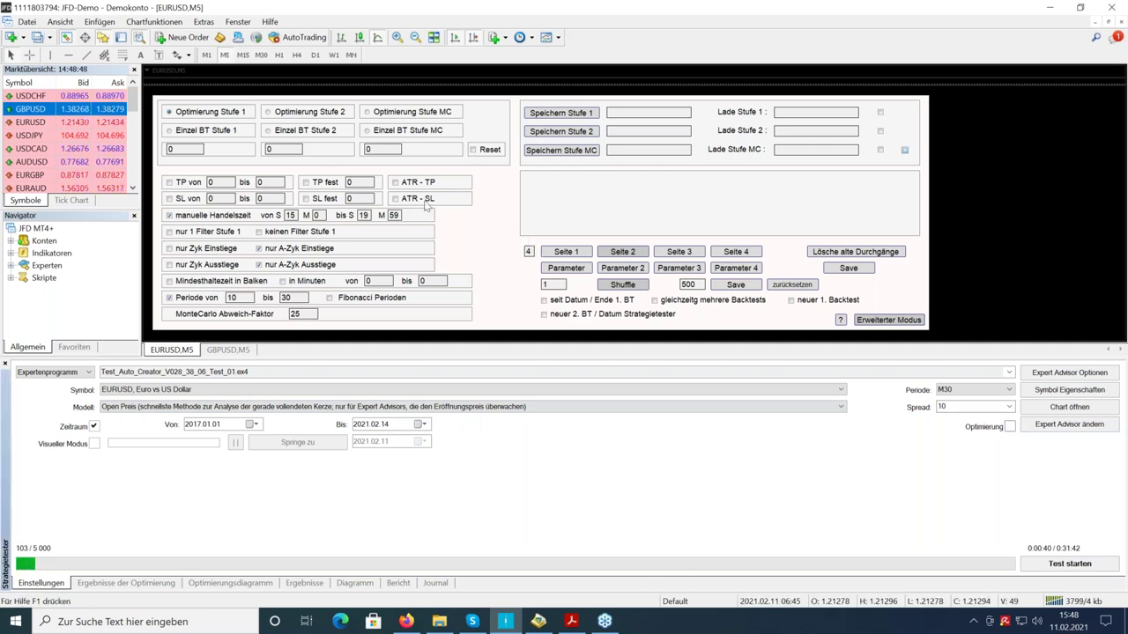
- Run the tester once with Reset enabled and Optimierung off, and start Optimierung Stufe 1 for the anticyclical variant with Optimierung on
{"action": "left_click", "coordinate": [473, 150]}
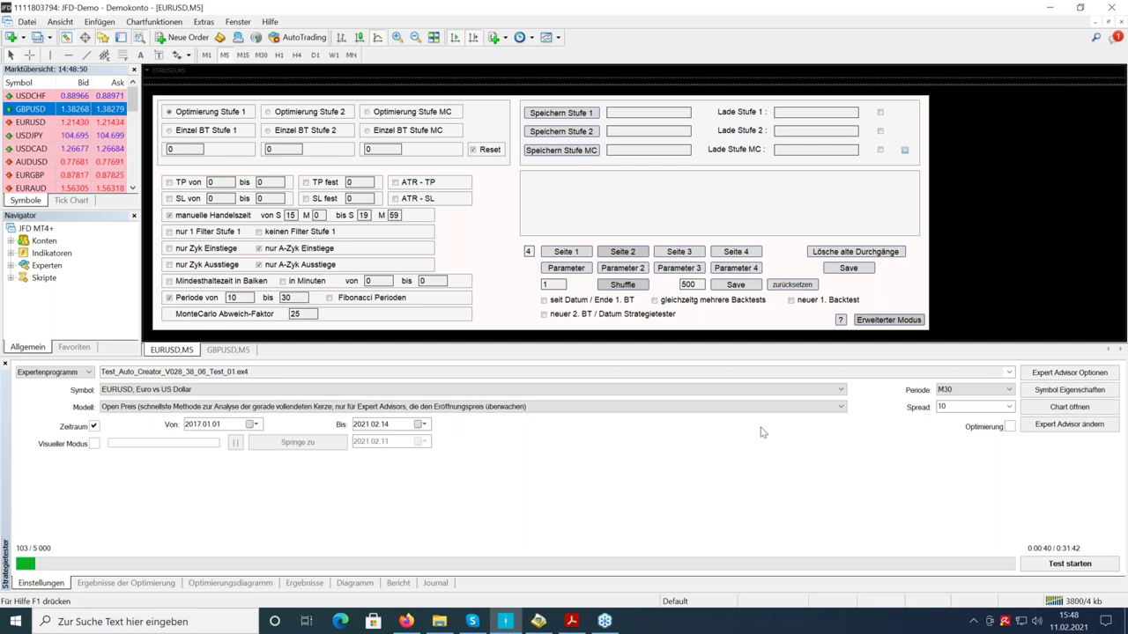
{"action": "left_click", "coordinate": [1088, 562]}
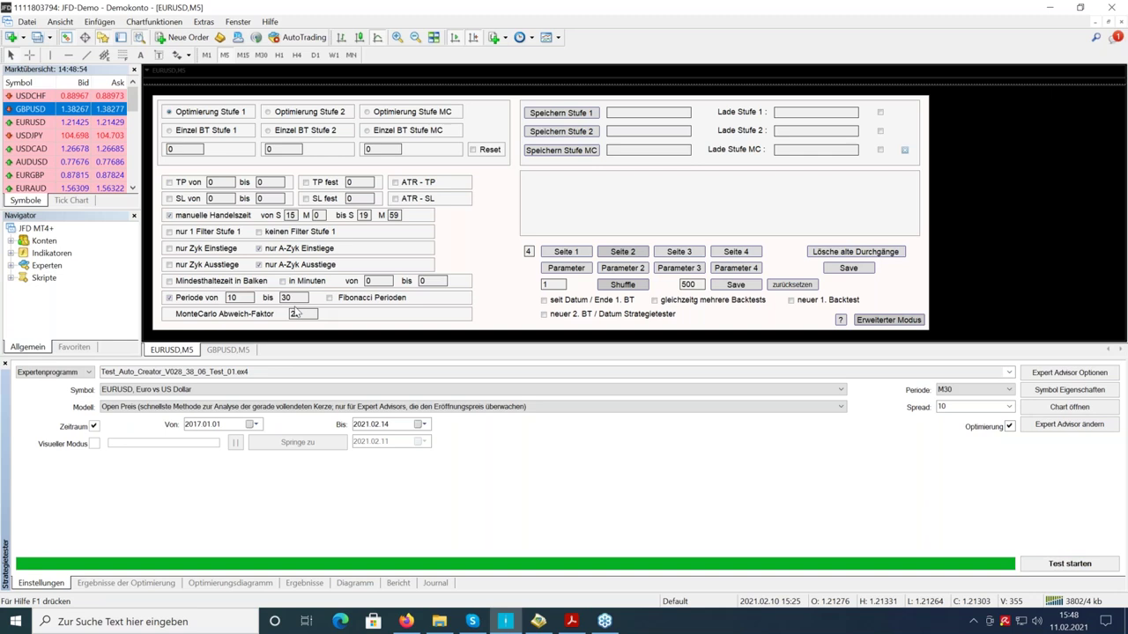
{"action": "left_click", "coordinate": [128, 583]}
{"action": "left_click", "coordinate": [49, 584]}
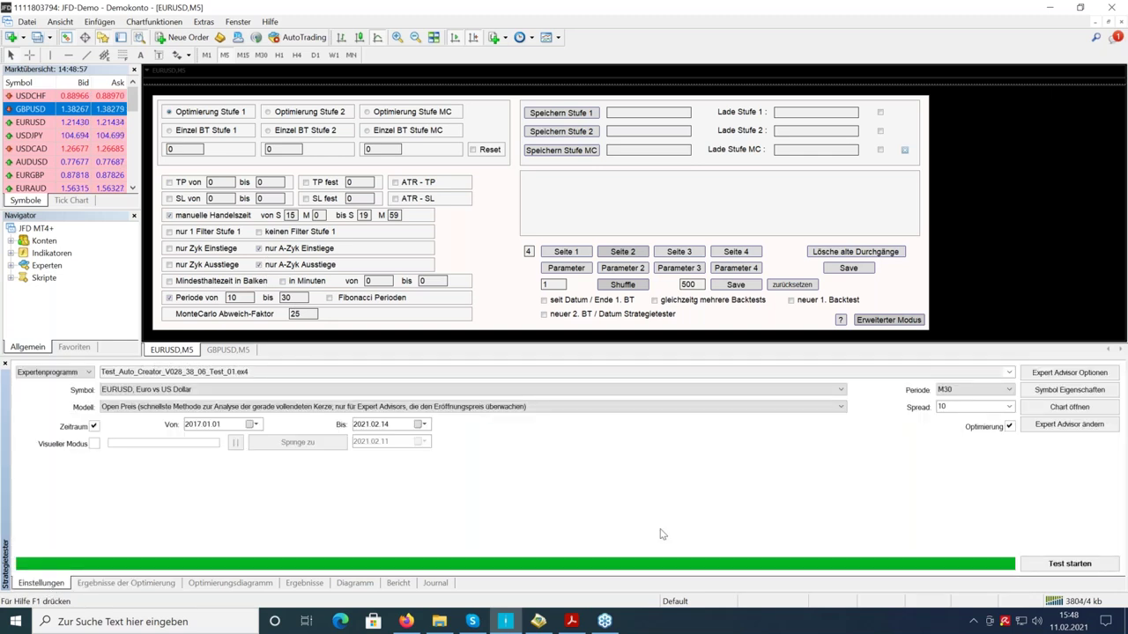
{"action": "left_click", "coordinate": [1058, 566]}
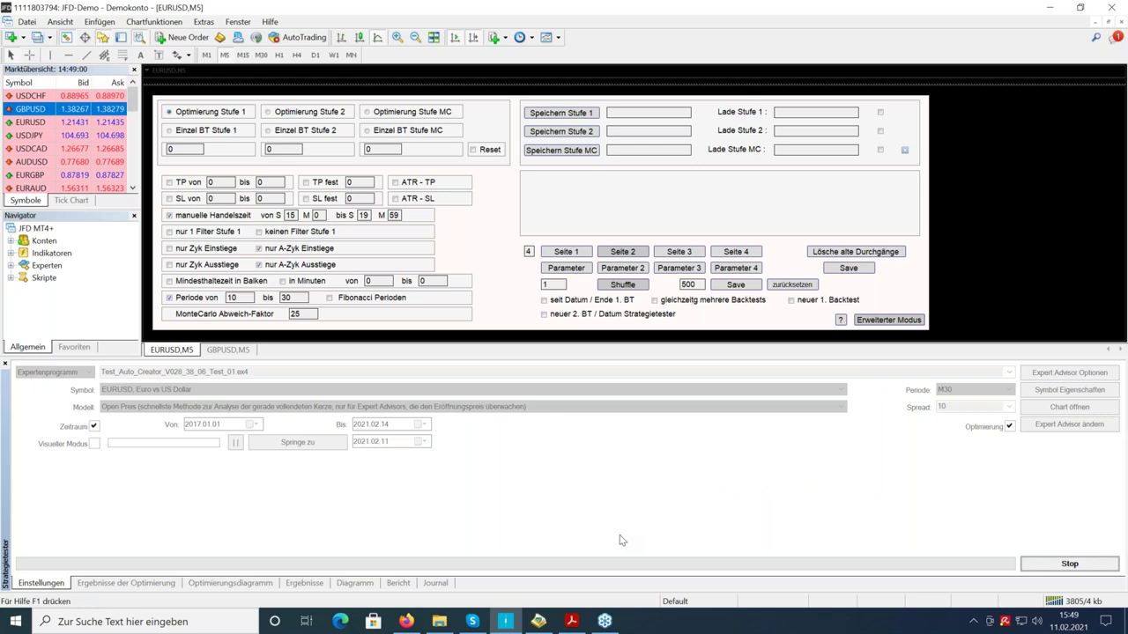
- Sort the incoming anticyclical results by Gewinn, highest first, and highlight pass 7
{"action": "left_click", "coordinate": [146, 583]}
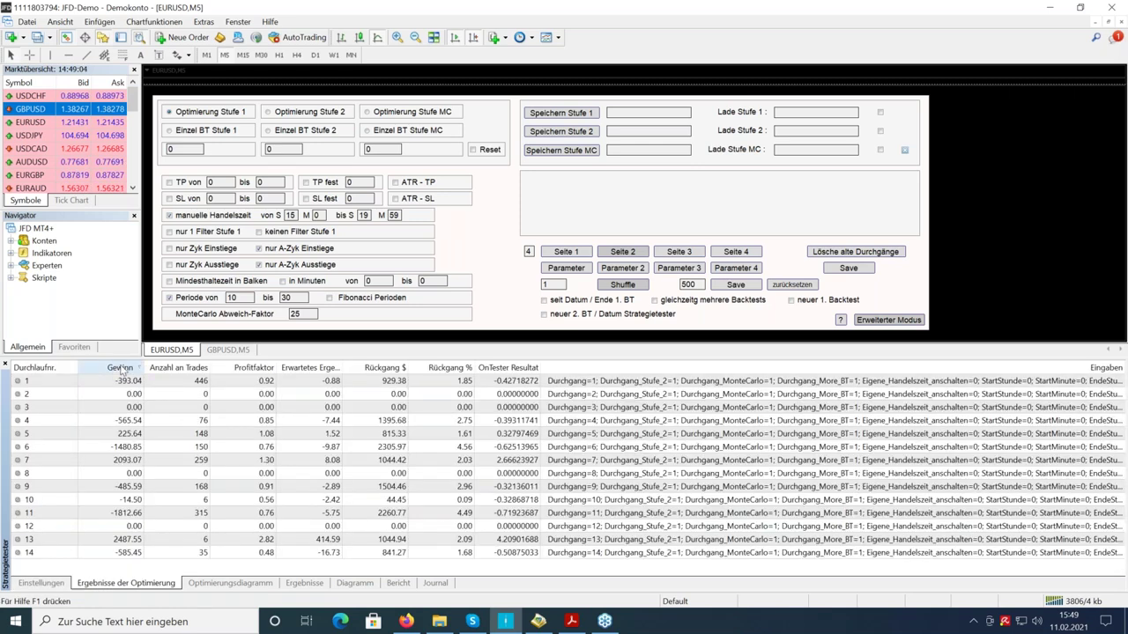
{"action": "left_click", "coordinate": [118, 369]}
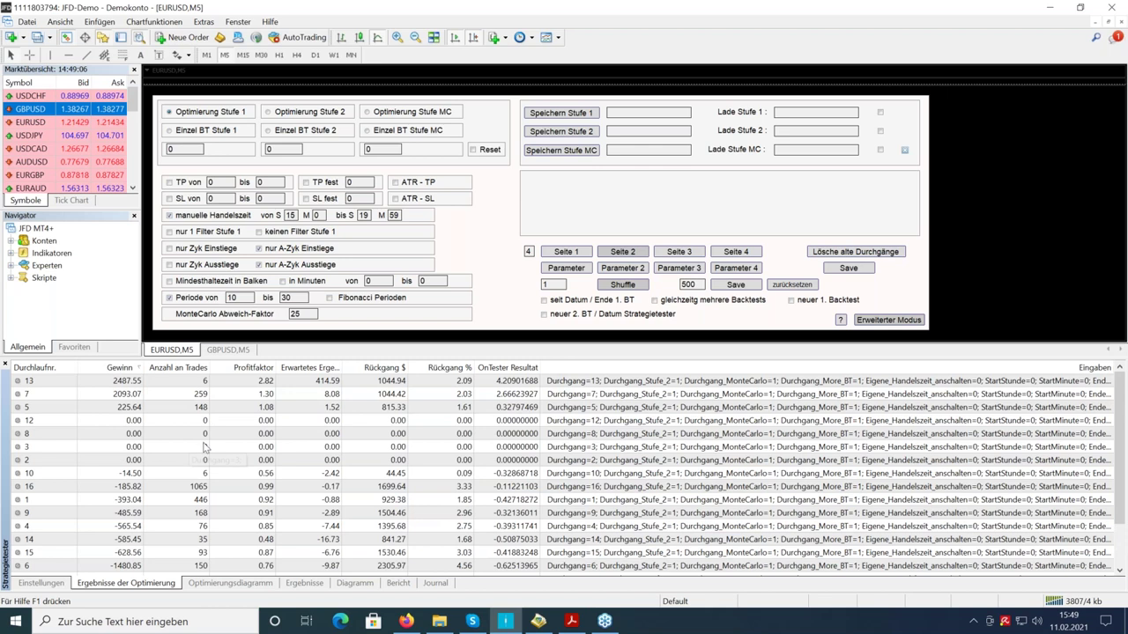
{"action": "key", "text": "Down"}
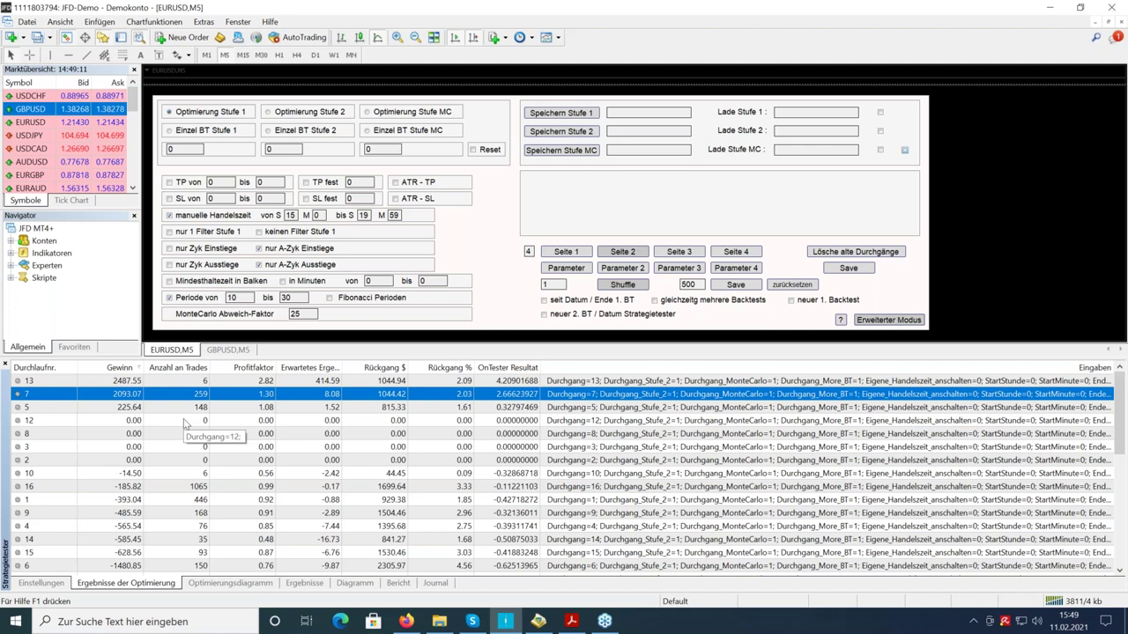
- Stop the anticyclical optimization and refresh the descending Gewinn sorting of its results
{"action": "left_click", "coordinate": [59, 587]}
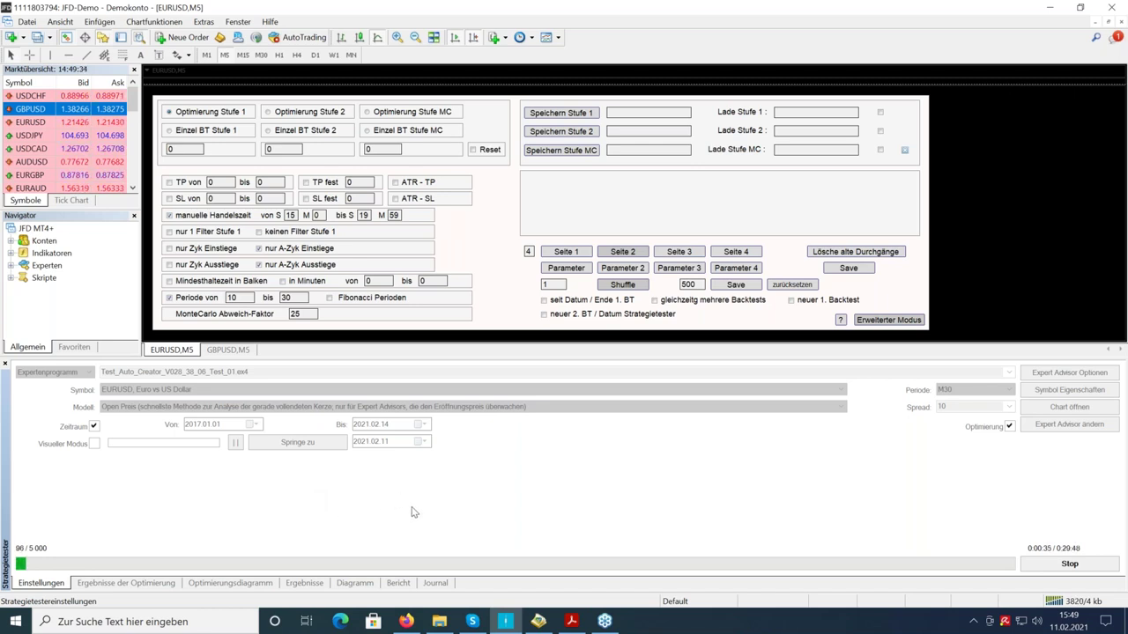
{"action": "left_click", "coordinate": [1047, 568]}
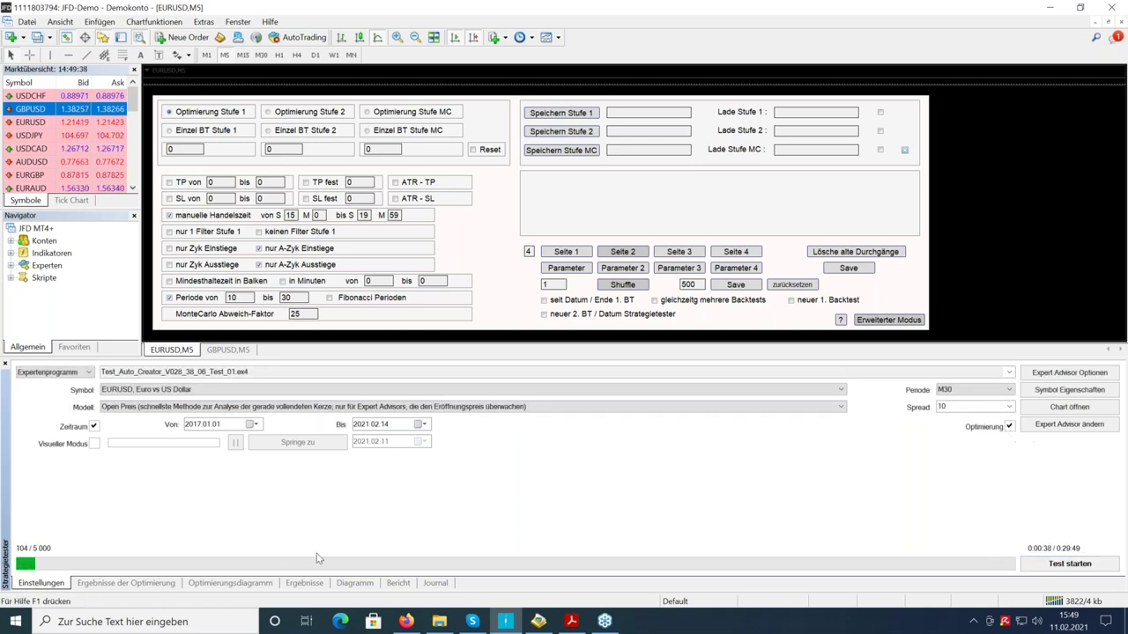
{"action": "left_click", "coordinate": [148, 583]}
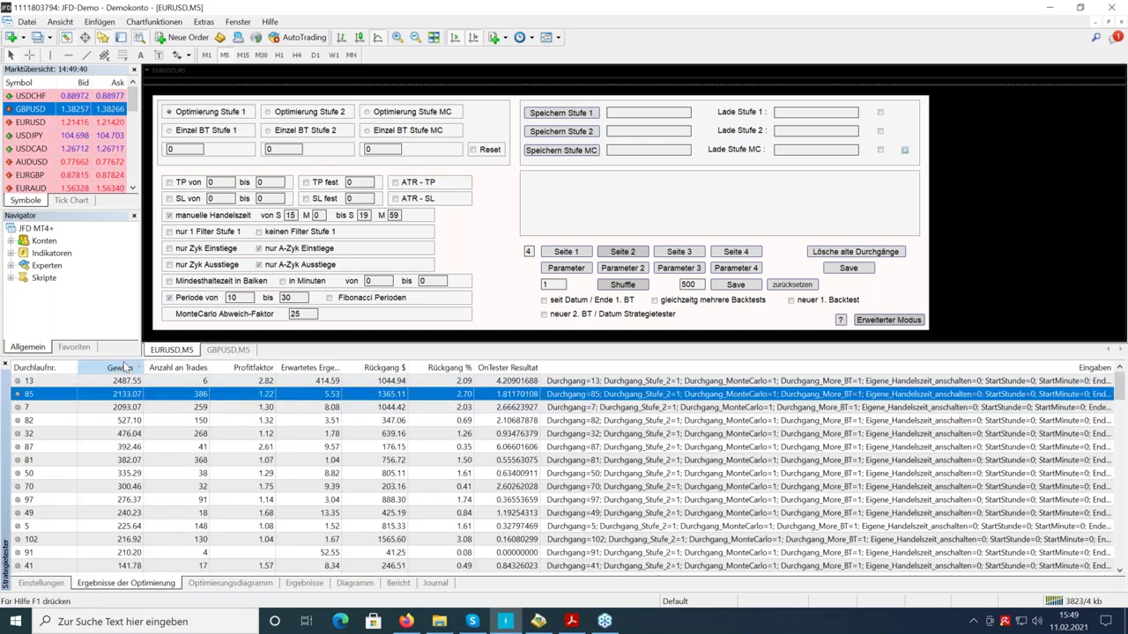
{"action": "left_click", "coordinate": [126, 368]}
{"action": "left_click", "coordinate": [126, 367]}
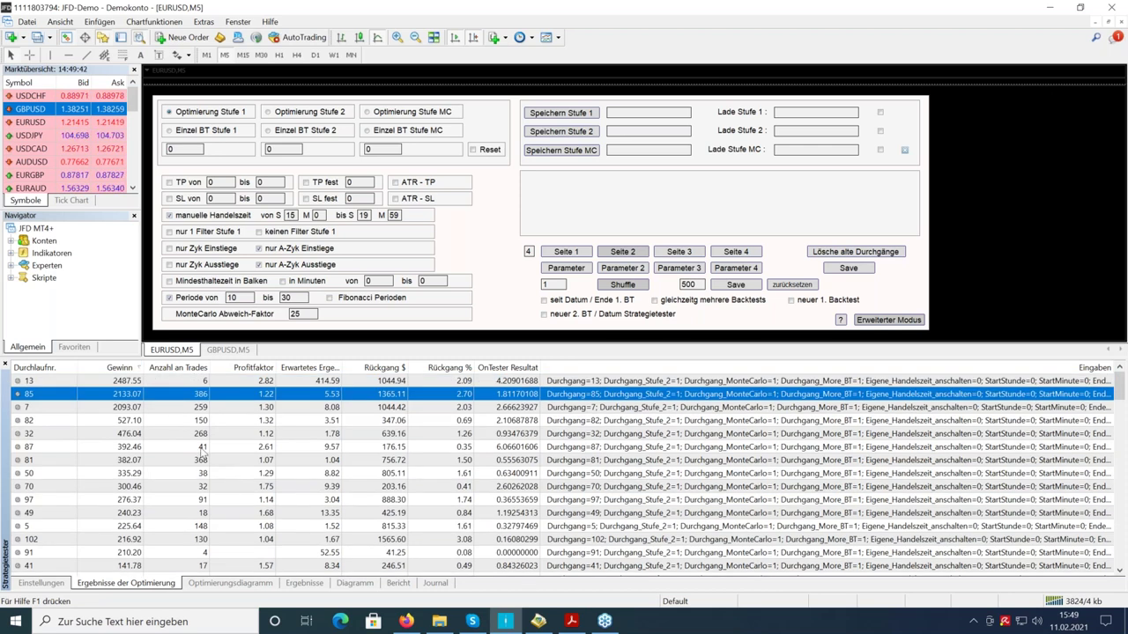
- Compare anticyclical passes 7 and 82 in the results and select pass 7
{"action": "left_click", "coordinate": [159, 407]}
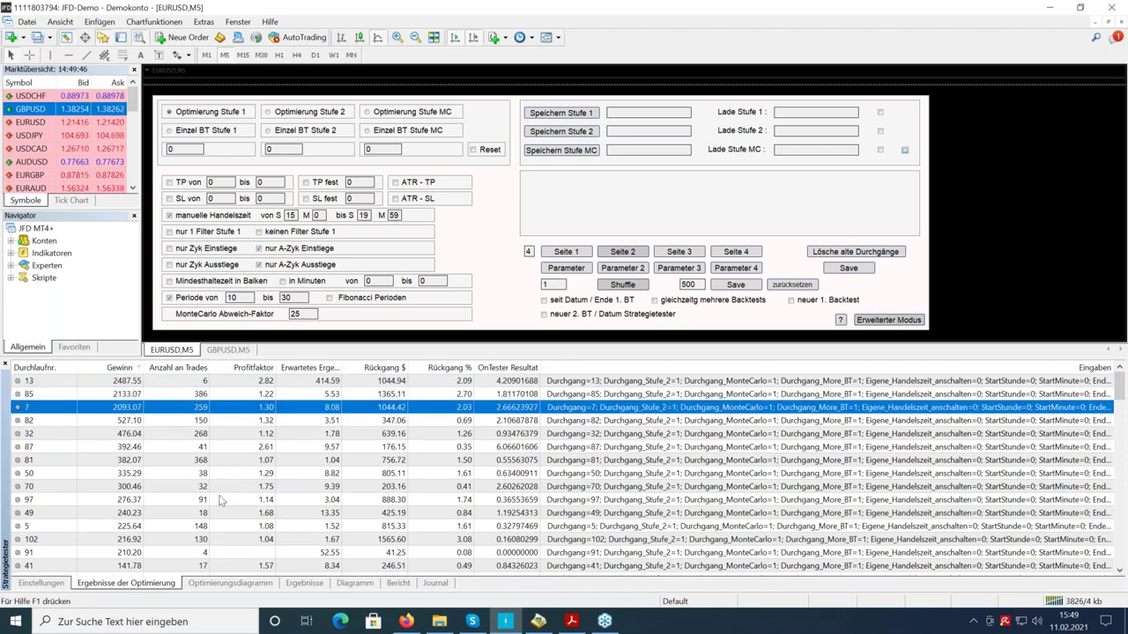
{"action": "left_click", "coordinate": [126, 423]}
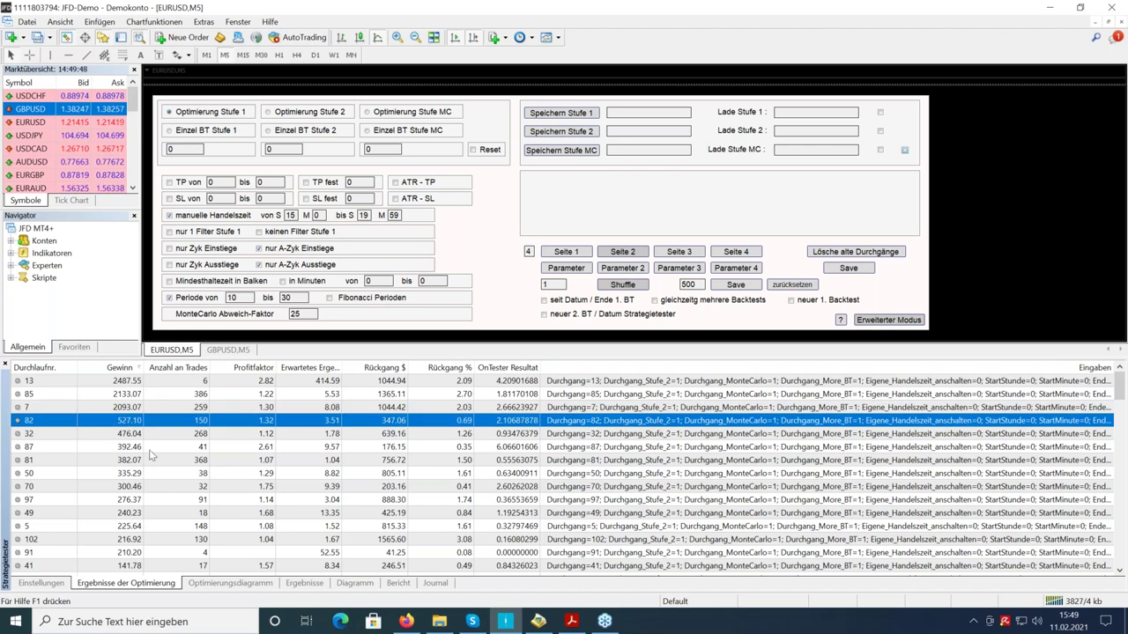
{"action": "left_click", "coordinate": [136, 411]}
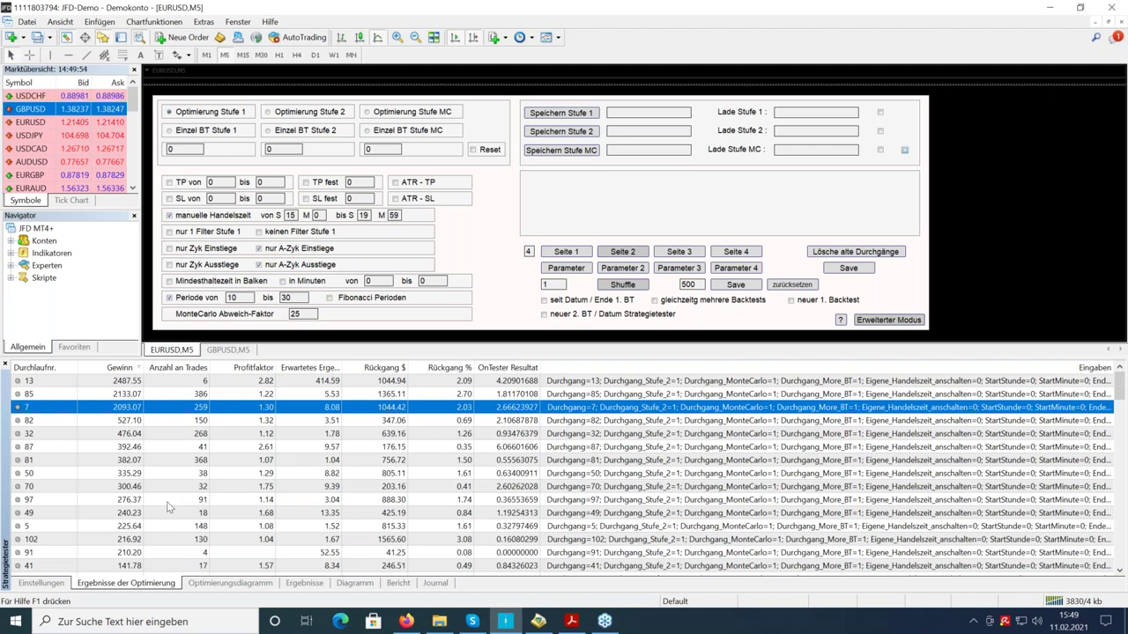
- Run Einzel BT Stufe 1 for pass 7 with Optimierung disabled, and show the balance Diagramm
{"action": "left_click", "coordinate": [62, 583]}
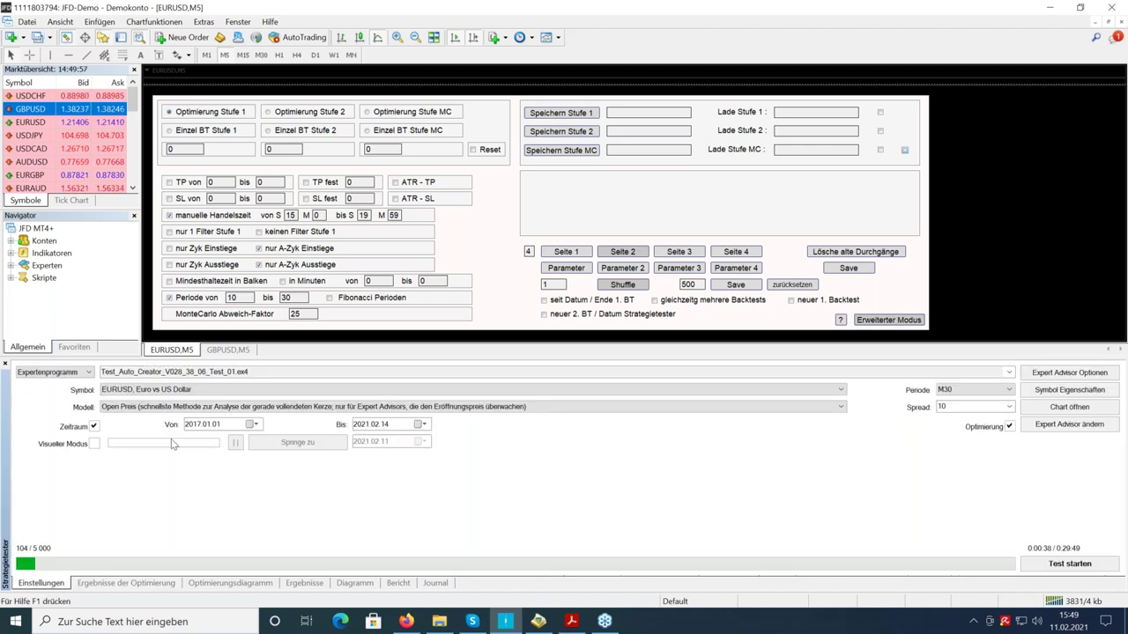
{"action": "double_click", "coordinate": [181, 149]}
{"action": "type", "text": "7"}
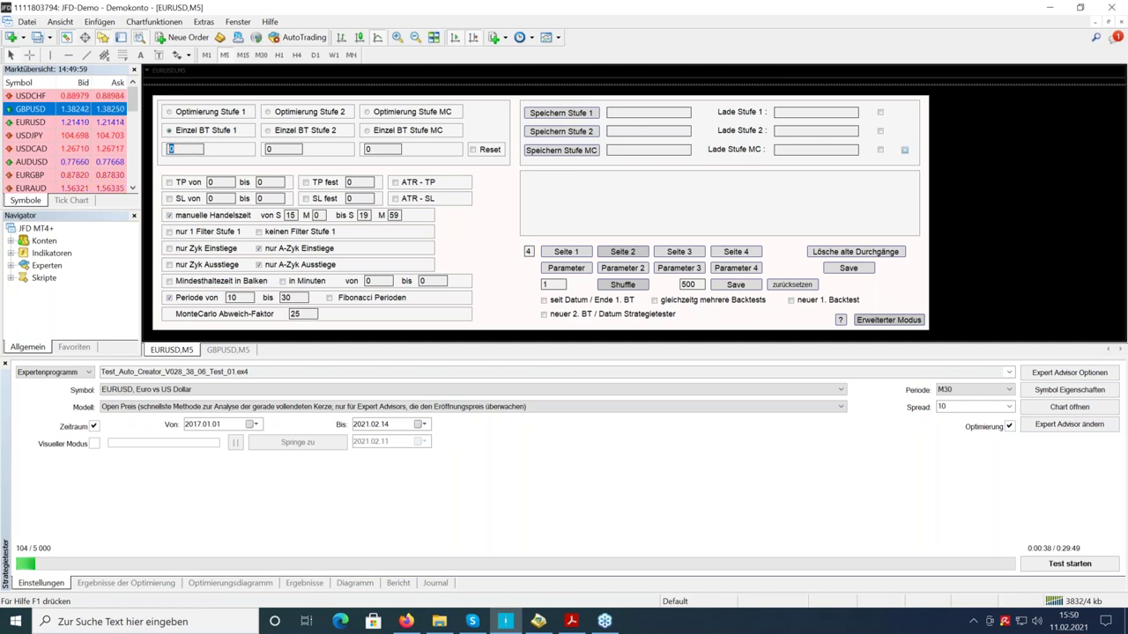
{"action": "left_click", "coordinate": [1008, 425]}
{"action": "left_click", "coordinate": [1070, 564]}
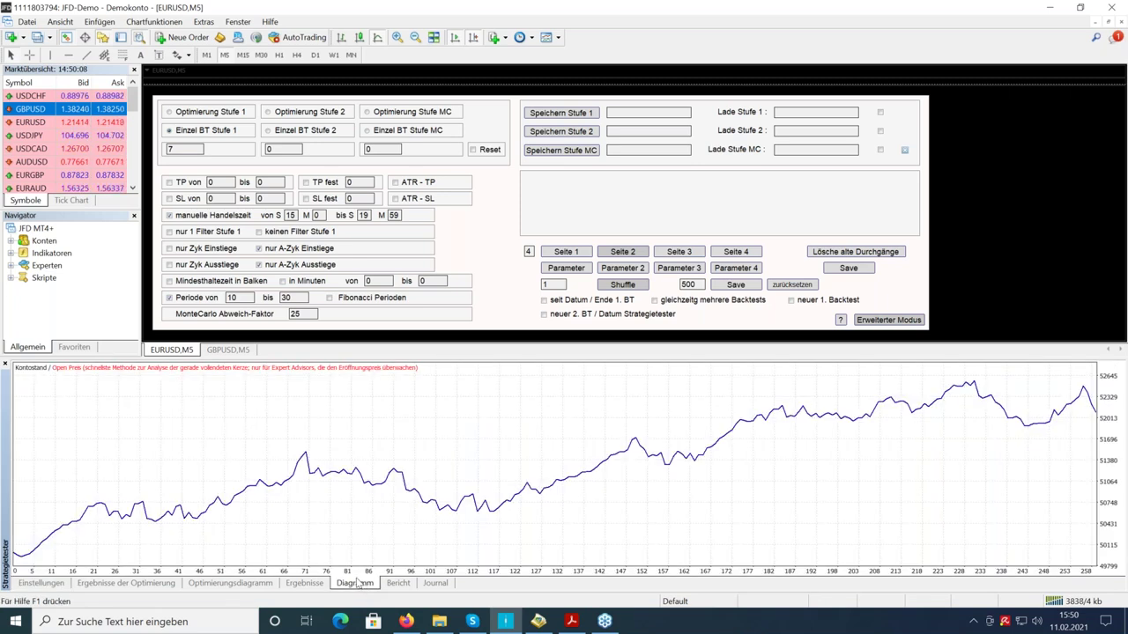
- Return to the tester's Einstellungen and switch to the presentation in Adobe Acrobat Reader
{"action": "left_click", "coordinate": [42, 583]}
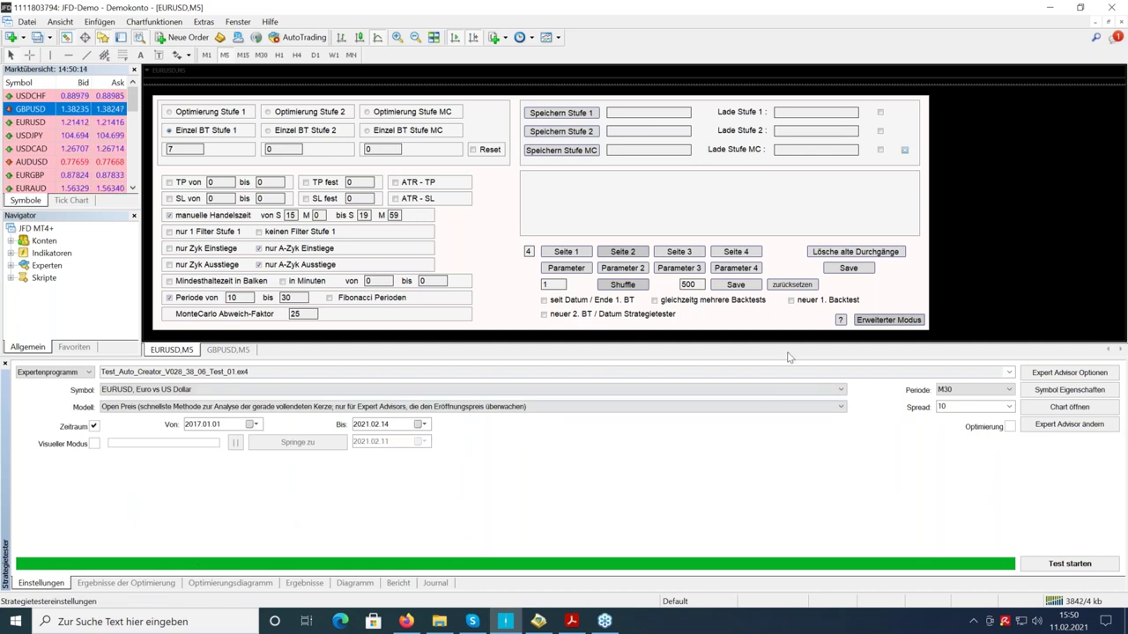
{"action": "left_click", "coordinate": [571, 621]}
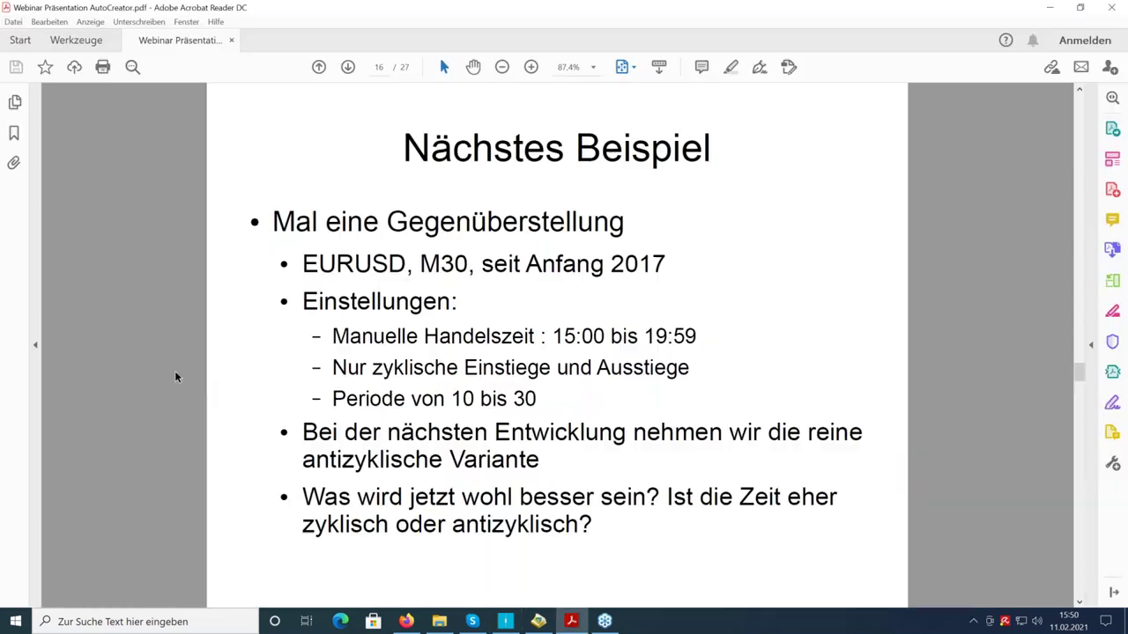
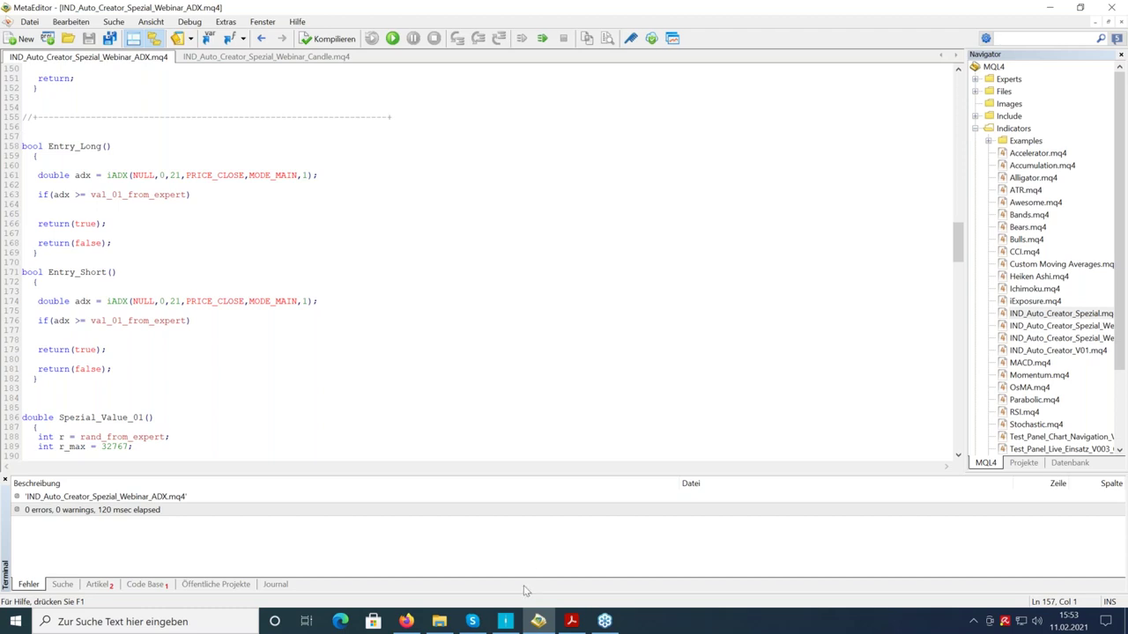
- Advance the presentation to slide 21 with the ADX example settings and set the tester's Periode to M15 in MetaTrader
{"action": "left_click", "coordinate": [505, 621]}
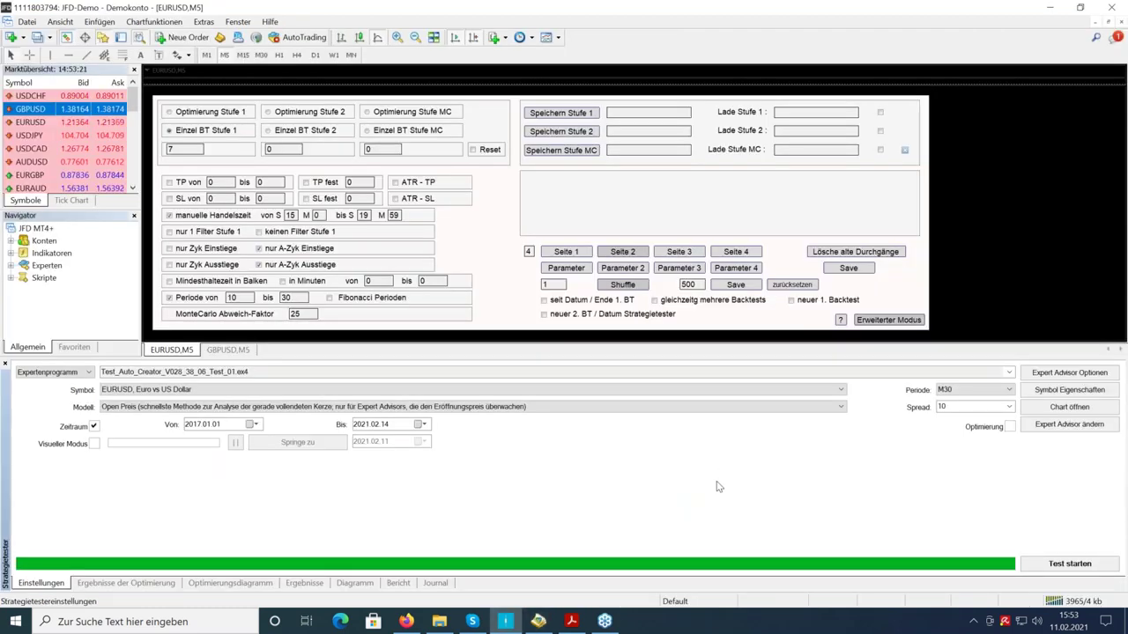
{"action": "left_click", "coordinate": [571, 621]}
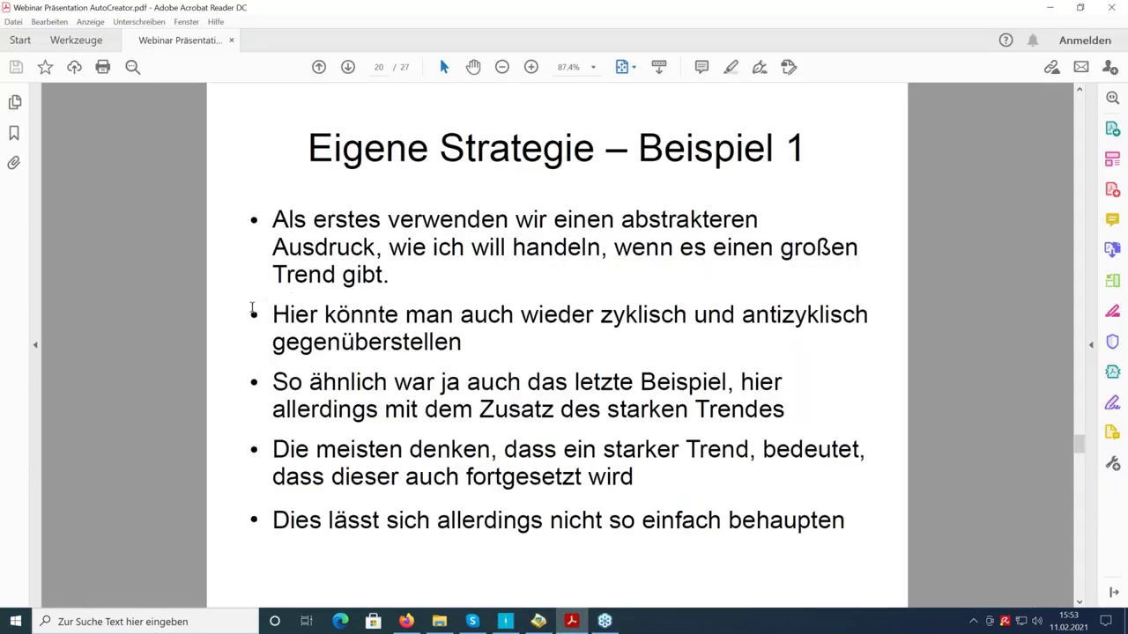
{"action": "scroll", "coordinate": [256, 313], "scroll_direction": "down", "scroll_amount": 1}
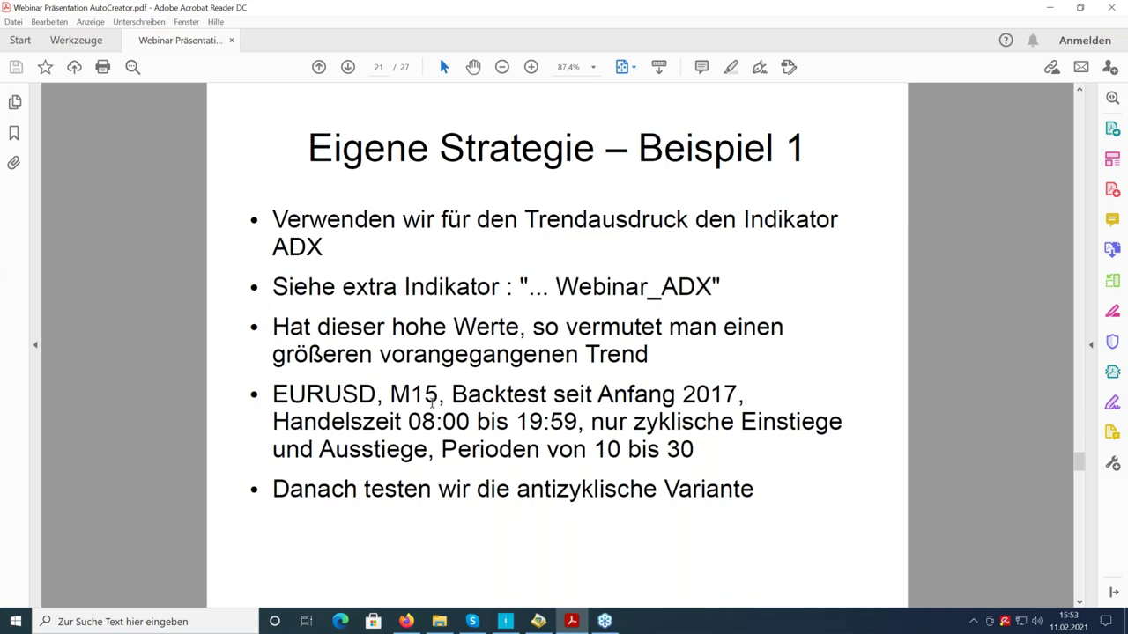
{"action": "left_click", "coordinate": [512, 623]}
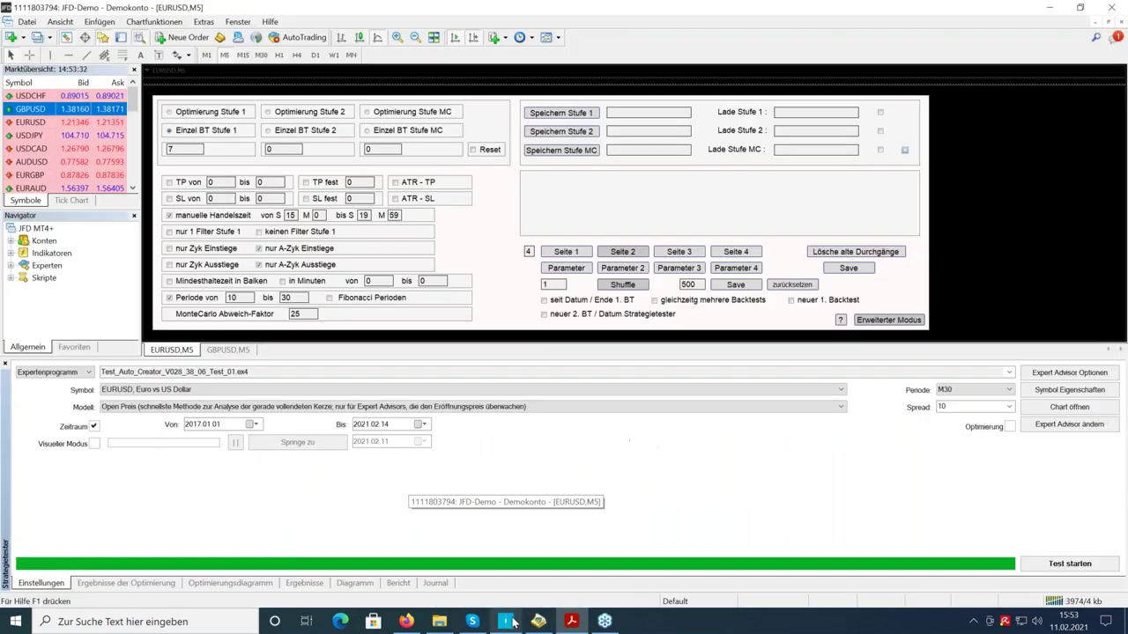
{"action": "left_click", "coordinate": [952, 395]}
{"action": "left_click", "coordinate": [950, 418]}
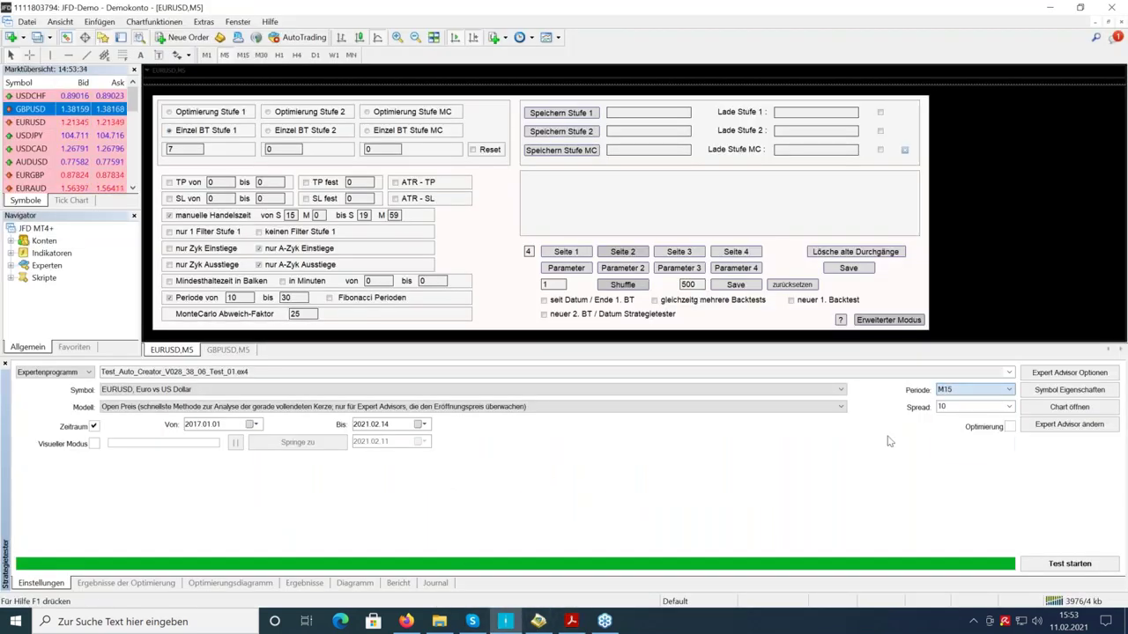
{"action": "left_click", "coordinate": [572, 622]}
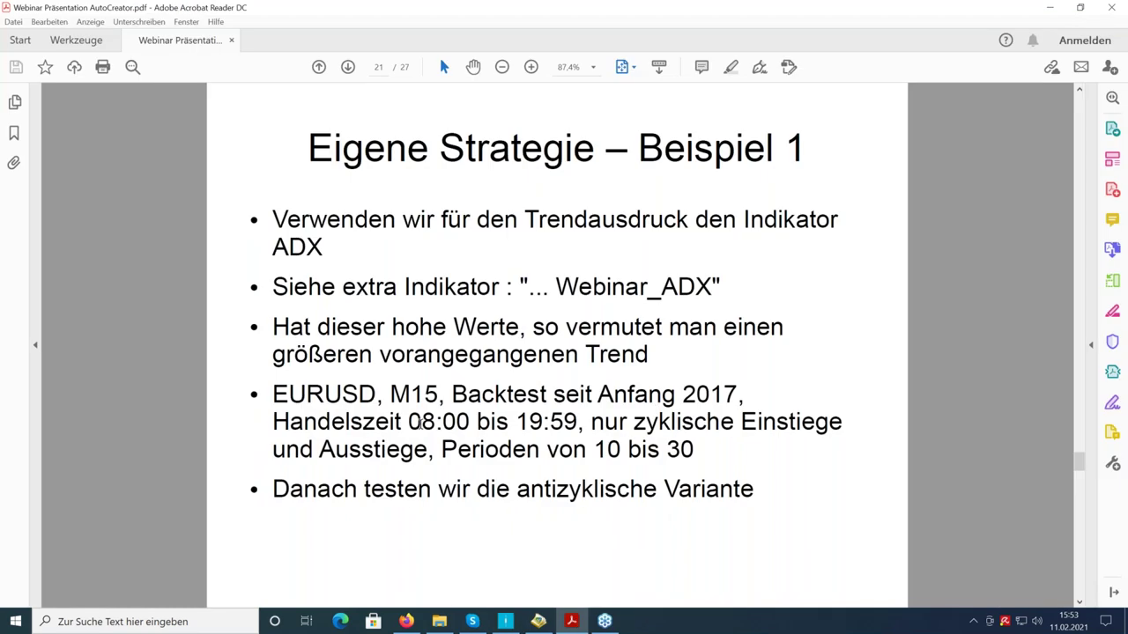
{"action": "left_click_drag", "start_coordinate": [274, 423], "coordinate": [548, 423]}
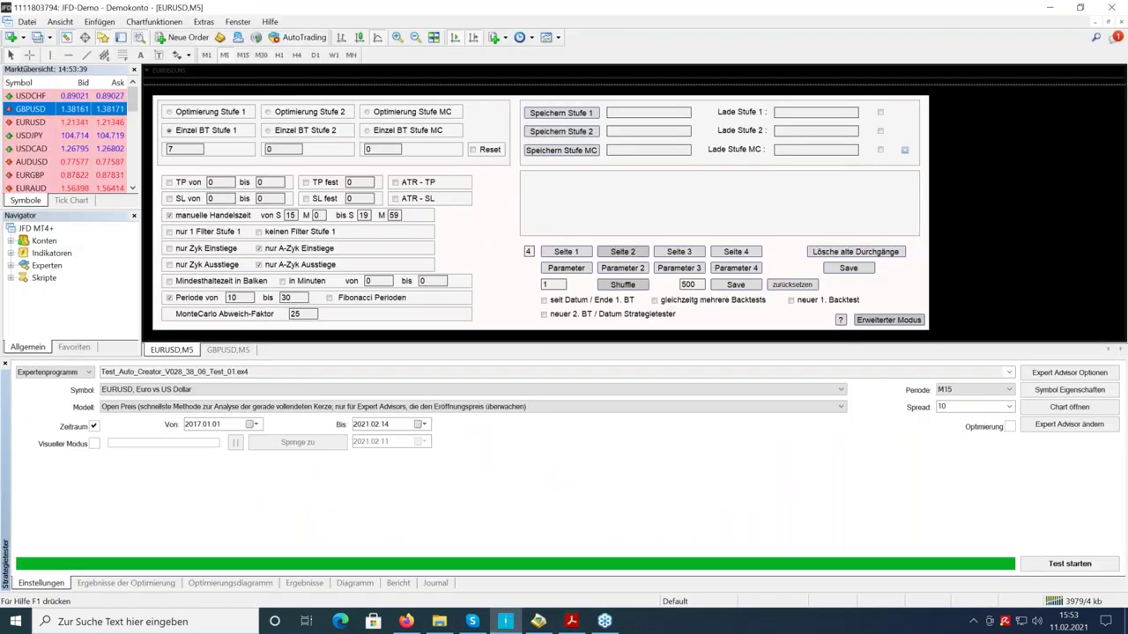
{"action": "left_click", "coordinate": [508, 622]}
{"action": "double_click", "coordinate": [290, 215]}
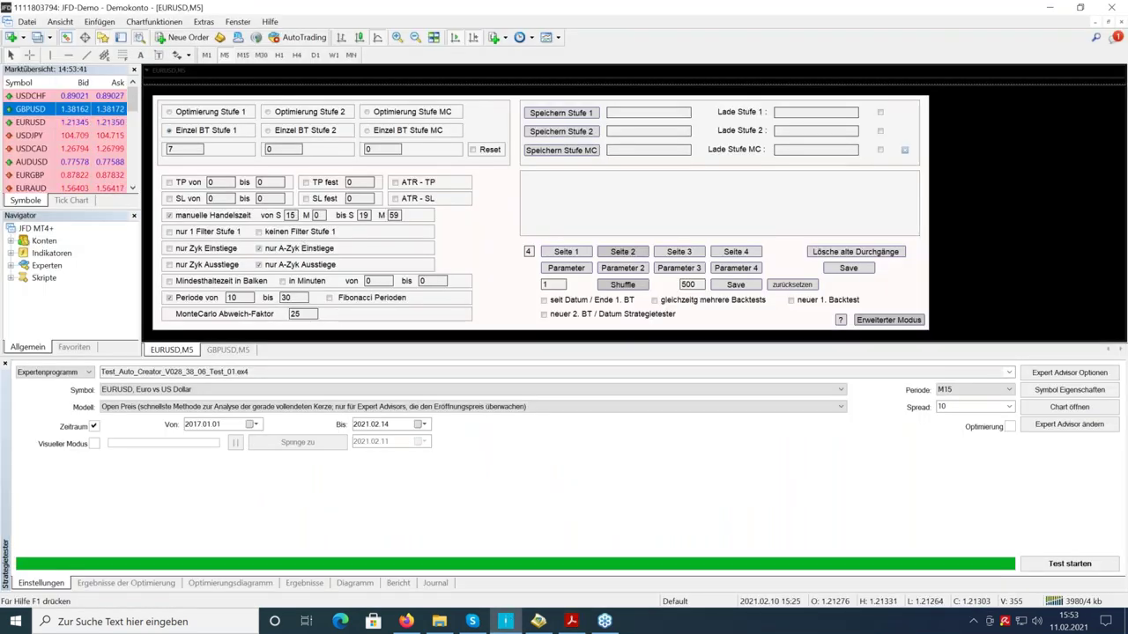
{"action": "type", "text": "18"}
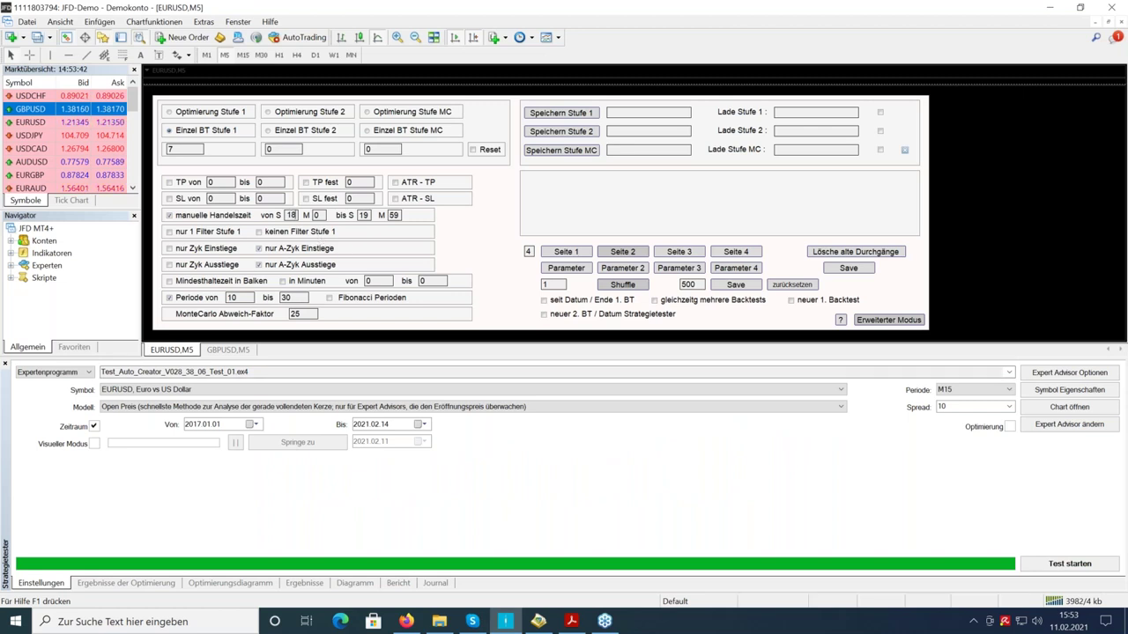
- Restrict the system to cyclical Einstiege and Ausstiege, and set the manuelle Handelszeit start hour to 8
{"action": "left_click", "coordinate": [571, 621]}
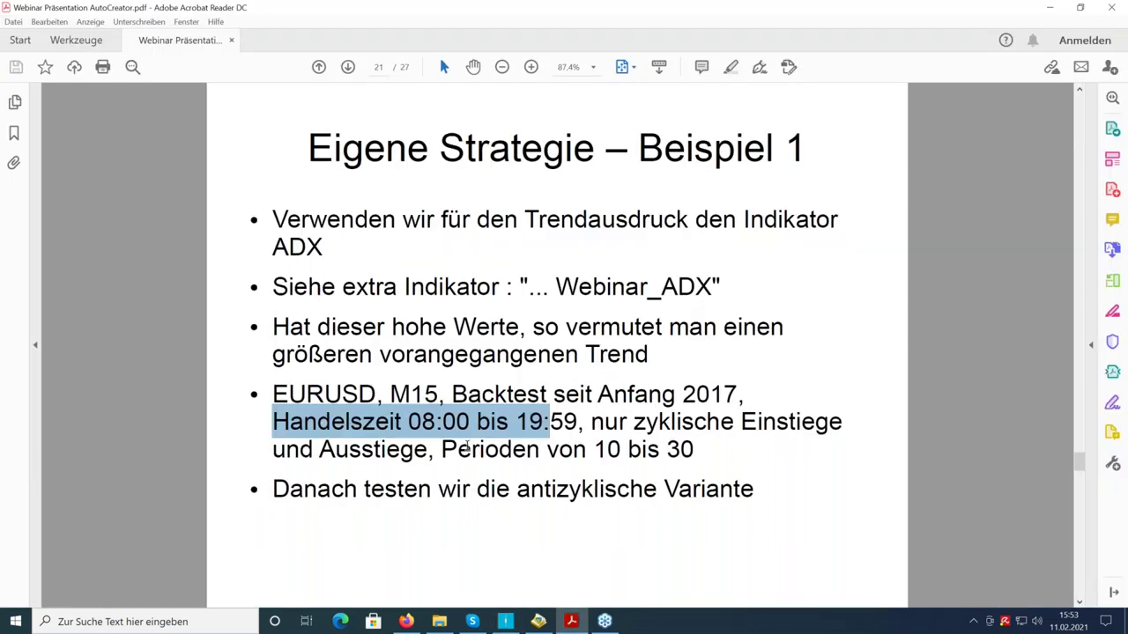
{"action": "left_click", "coordinate": [515, 622]}
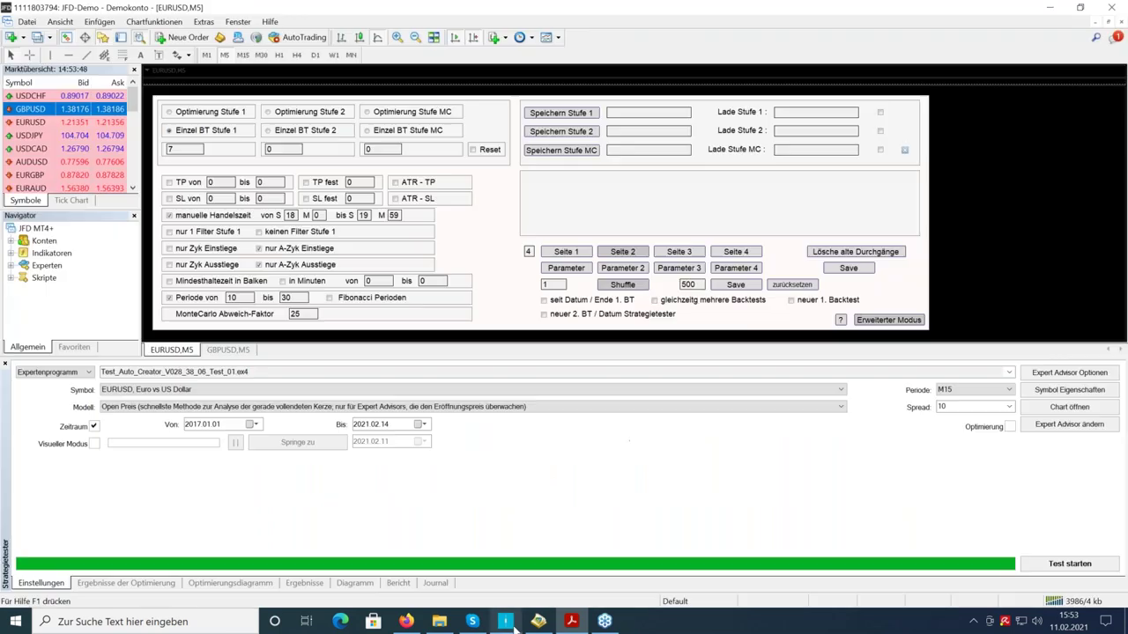
{"action": "left_click", "coordinate": [169, 265]}
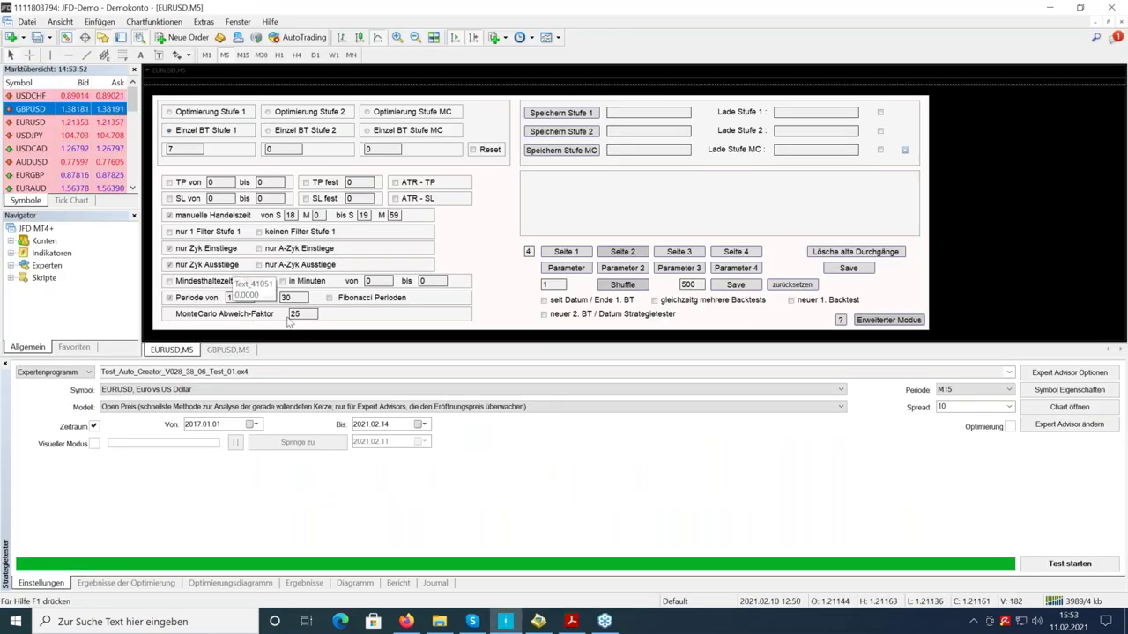
{"action": "double_click", "coordinate": [289, 217]}
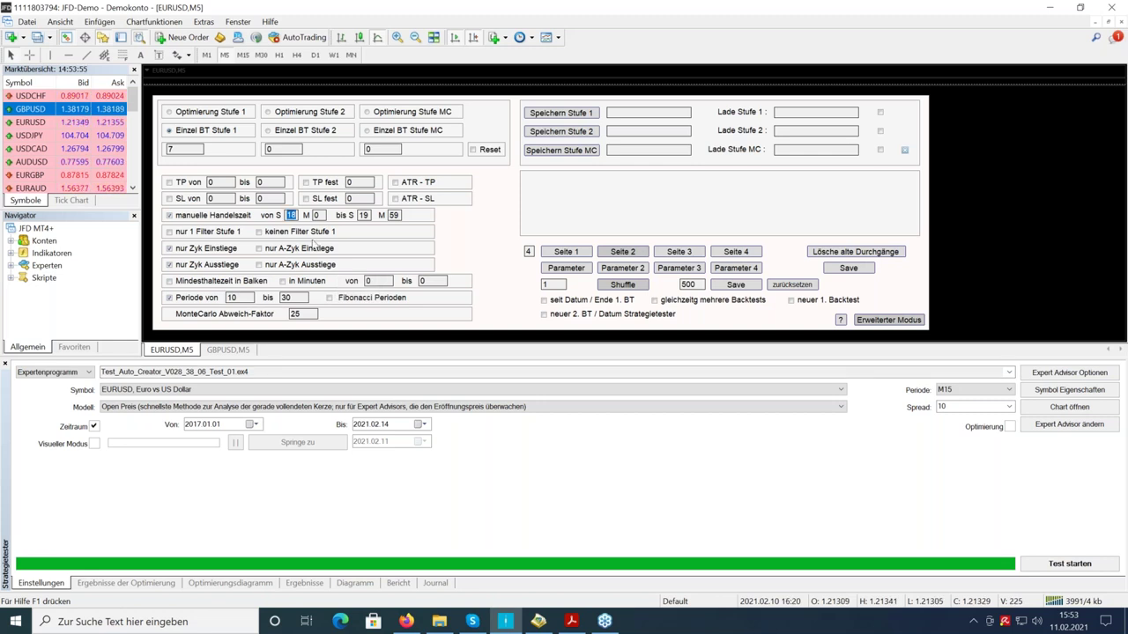
{"action": "type", "text": "8"}
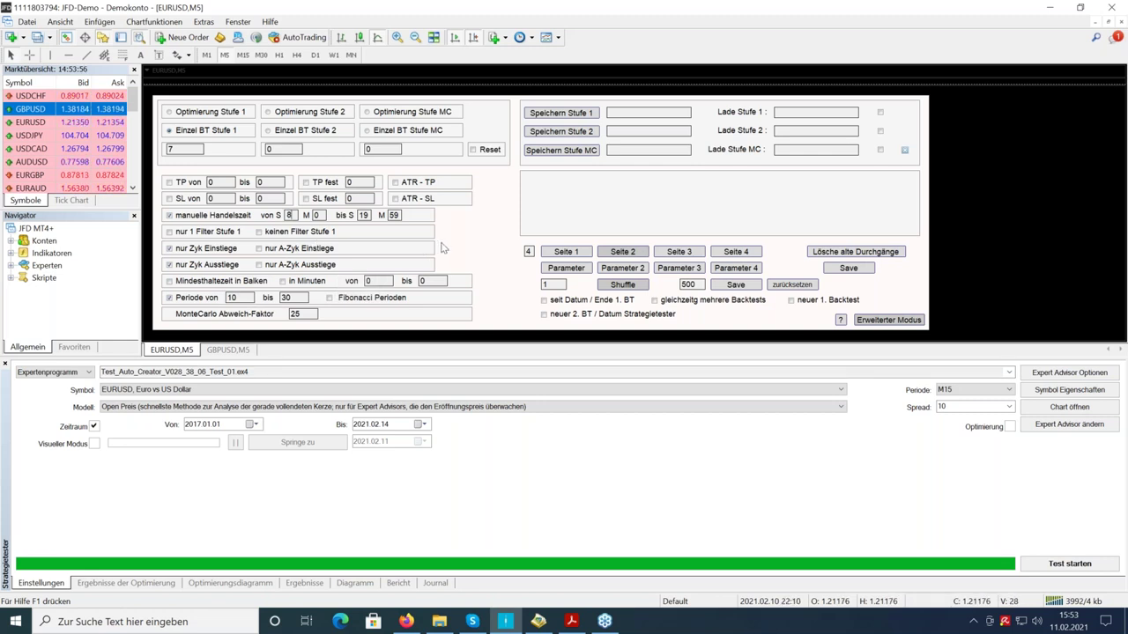
- Check the Handelszeit 08:00 bis 19:59 on the slide and set the Auto Creator to Optimierung Stufe 1
{"action": "left_click", "coordinate": [581, 626]}
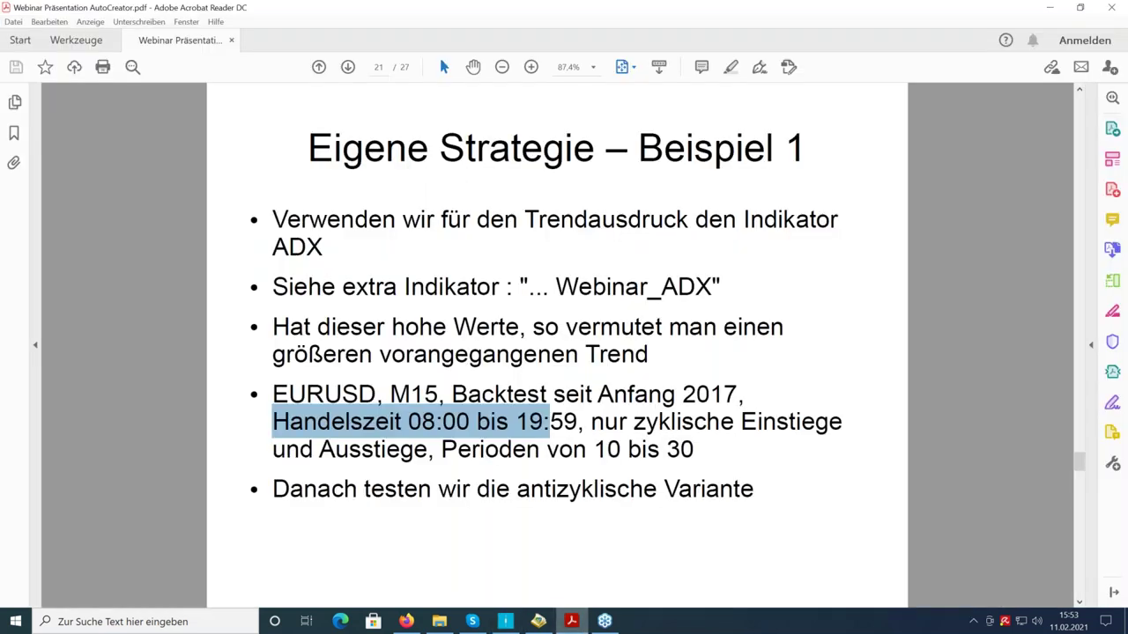
{"action": "left_click", "coordinate": [410, 421]}
{"action": "left_click_drag", "start_coordinate": [408, 421], "coordinate": [577, 423]}
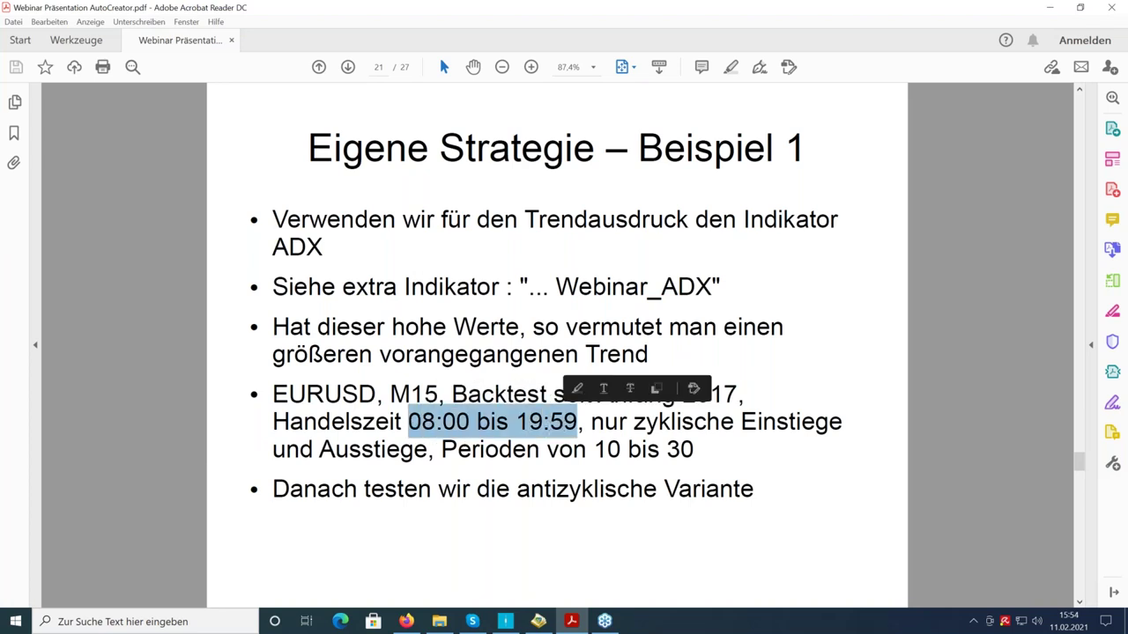
{"action": "left_click", "coordinate": [178, 448]}
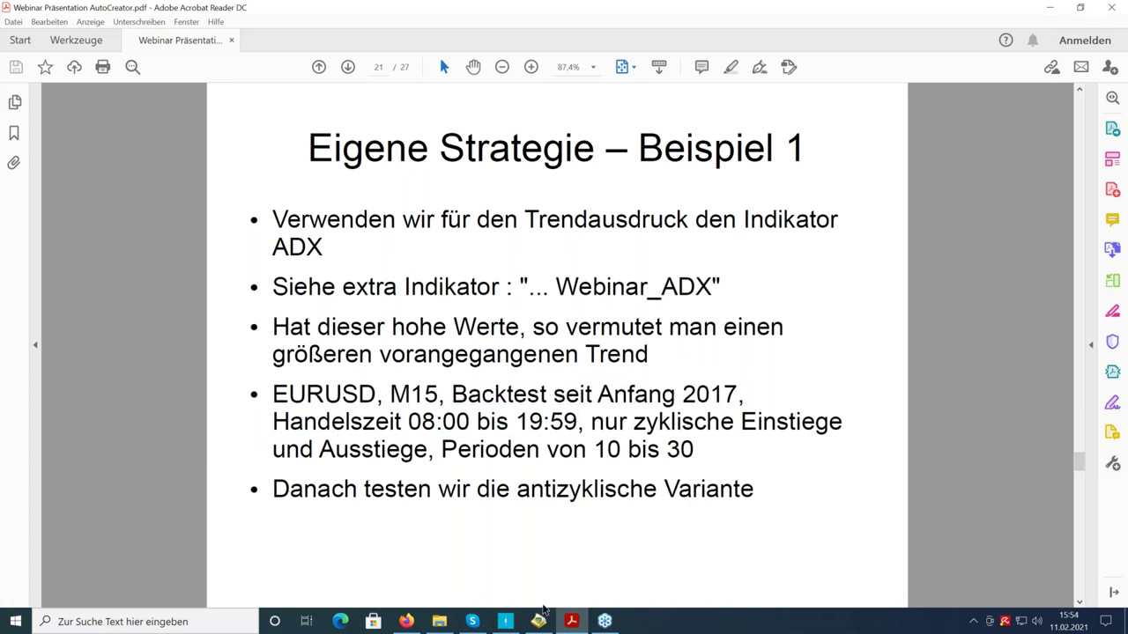
{"action": "left_click", "coordinate": [512, 624]}
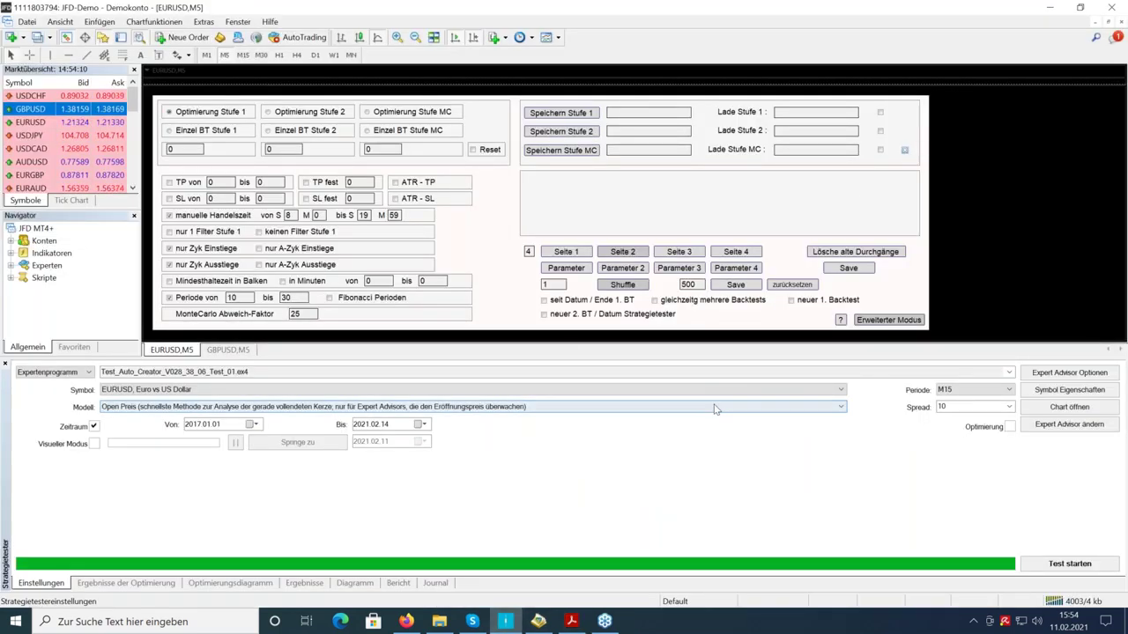
- Show the ADX indicator's Entry_Long and Entry_Short code in MetaEditor, and enable Optimierung in MetaTrader's strategy tester
{"action": "left_click", "coordinate": [549, 622]}
{"action": "left_click", "coordinate": [61, 135]}
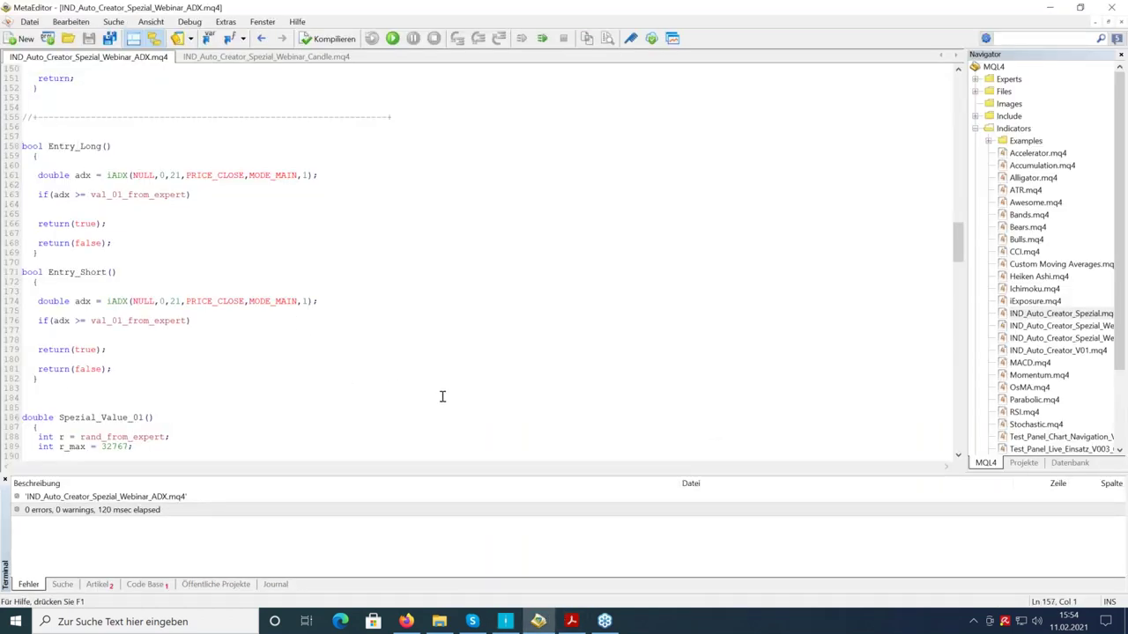
{"action": "left_click", "coordinate": [505, 621]}
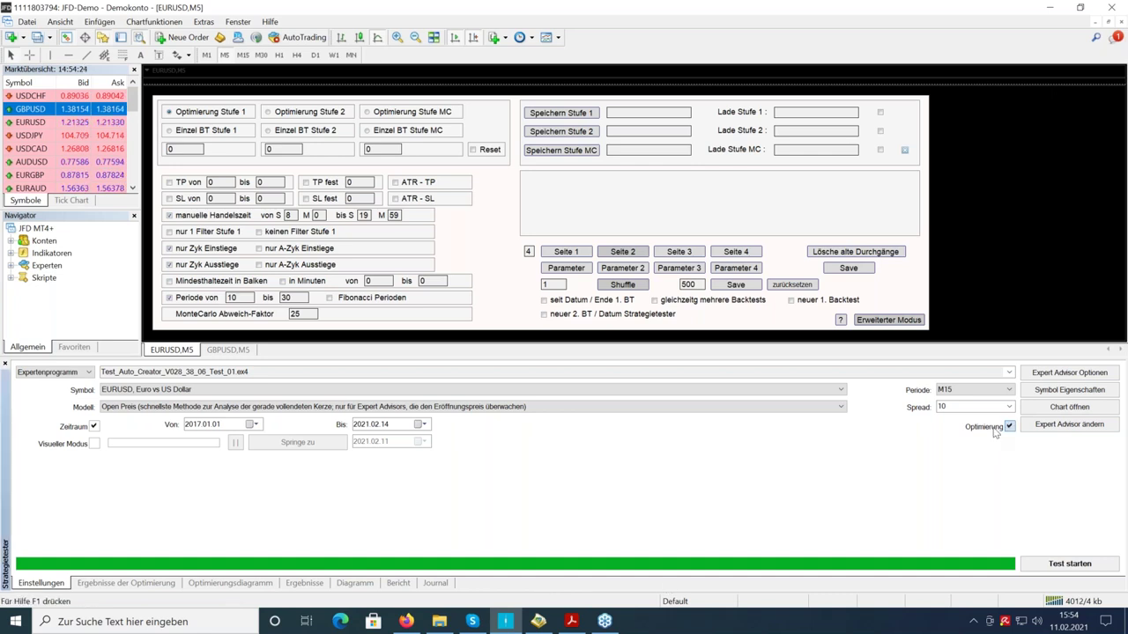
- Set IND_Auto_Creator_Spezial_anschalten to true in the Expert Advisor's inputs
{"action": "left_click", "coordinate": [1069, 372]}
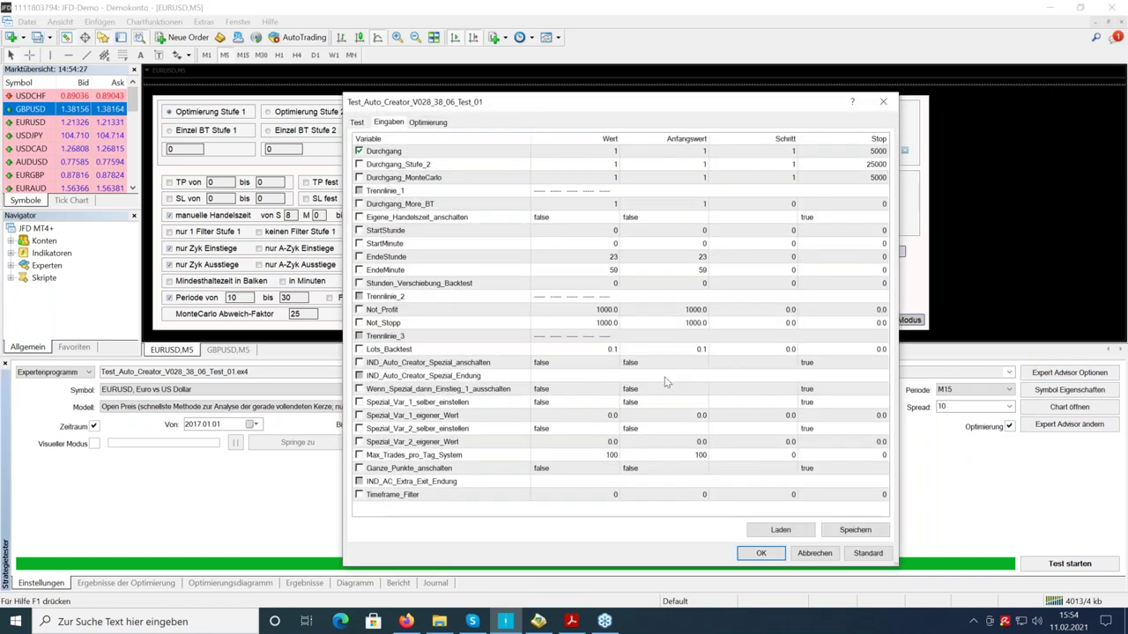
{"action": "left_click", "coordinate": [546, 366]}
{"action": "left_click", "coordinate": [546, 366]}
{"action": "left_click", "coordinate": [546, 385]}
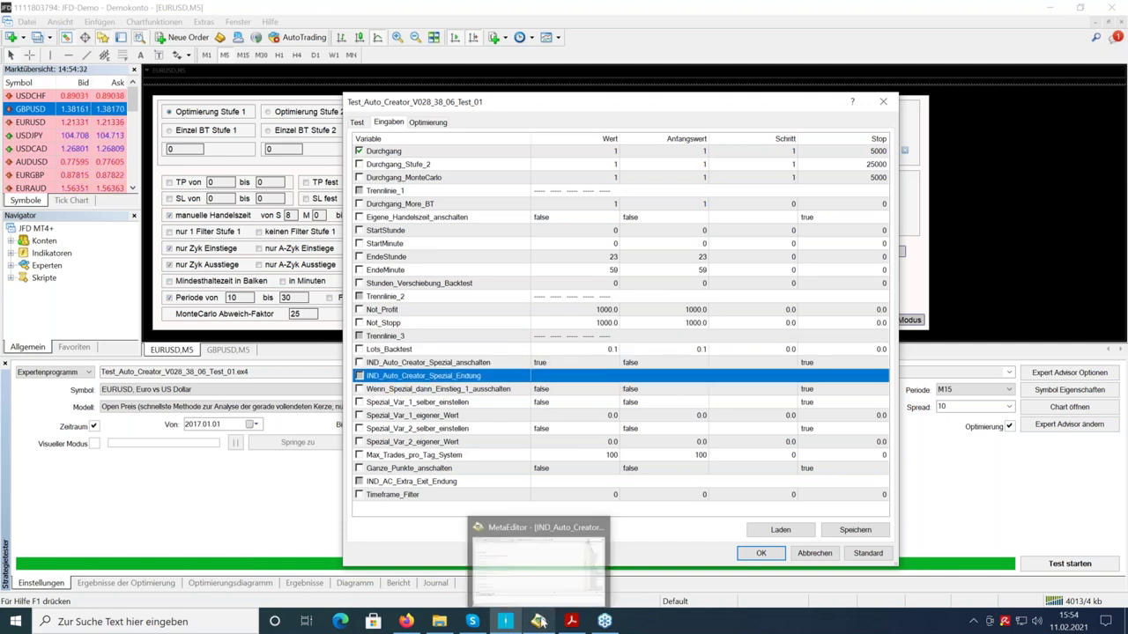
- Copy the ending Webinar_ADX from the indicator's file name in MetaEditor without saving a copy, and return to the Expert Advisor inputs
{"action": "left_click", "coordinate": [539, 619]}
{"action": "left_click", "coordinate": [29, 21]}
{"action": "left_click", "coordinate": [53, 162]}
{"action": "left_click_drag", "start_coordinate": [594, 363], "coordinate": [539, 363]}
{"action": "right_click", "coordinate": [543, 366]}
{"action": "left_click", "coordinate": [576, 403]}
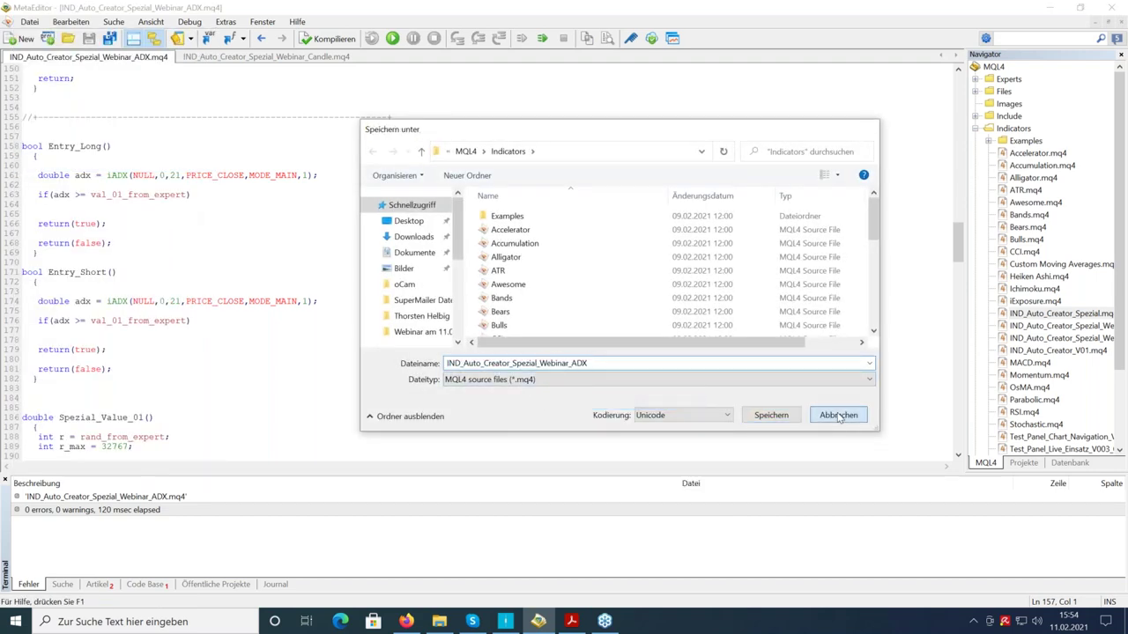
{"action": "left_click", "coordinate": [838, 415]}
{"action": "key", "text": "alt+Tab"}
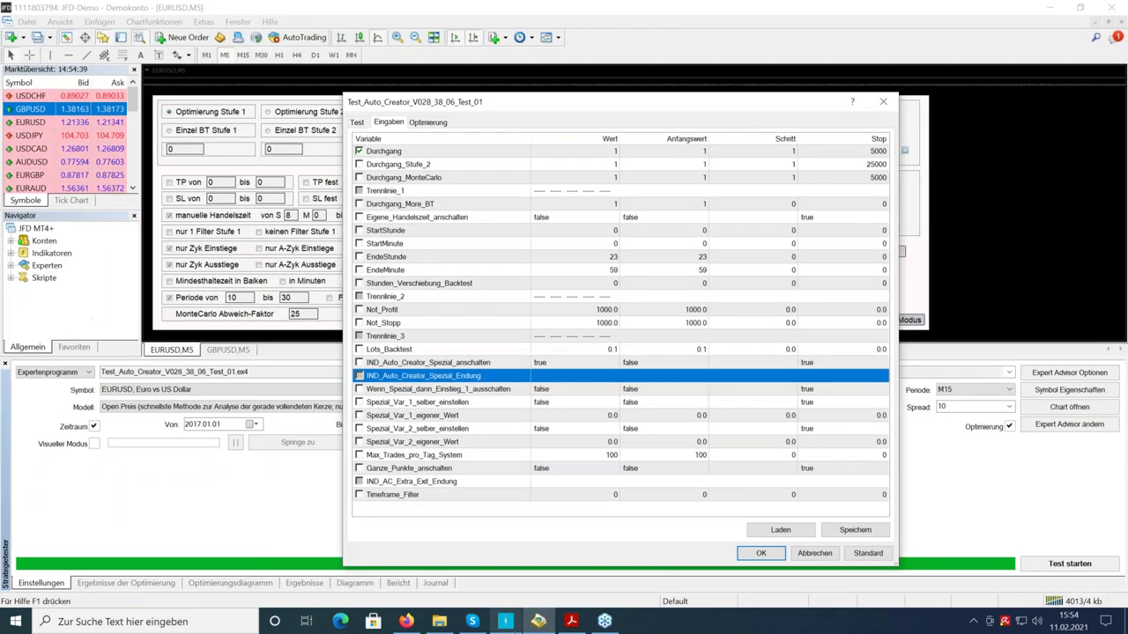
- Enter Webinar_ADX as IND_Auto_Creator_Spezial_Endung, accept the inputs and start the cyclical M15 optimization
{"action": "left_click", "coordinate": [576, 377]}
{"action": "right_click", "coordinate": [578, 381]}
{"action": "left_click", "coordinate": [581, 383]}
{"action": "key", "text": "Return"}
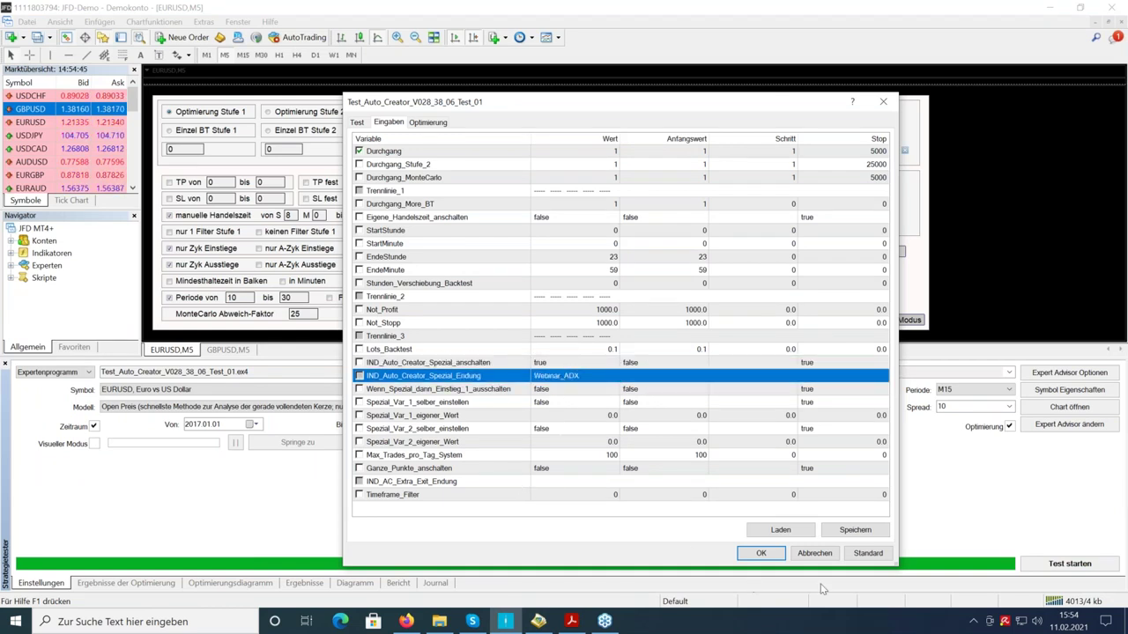
{"action": "left_click", "coordinate": [762, 554]}
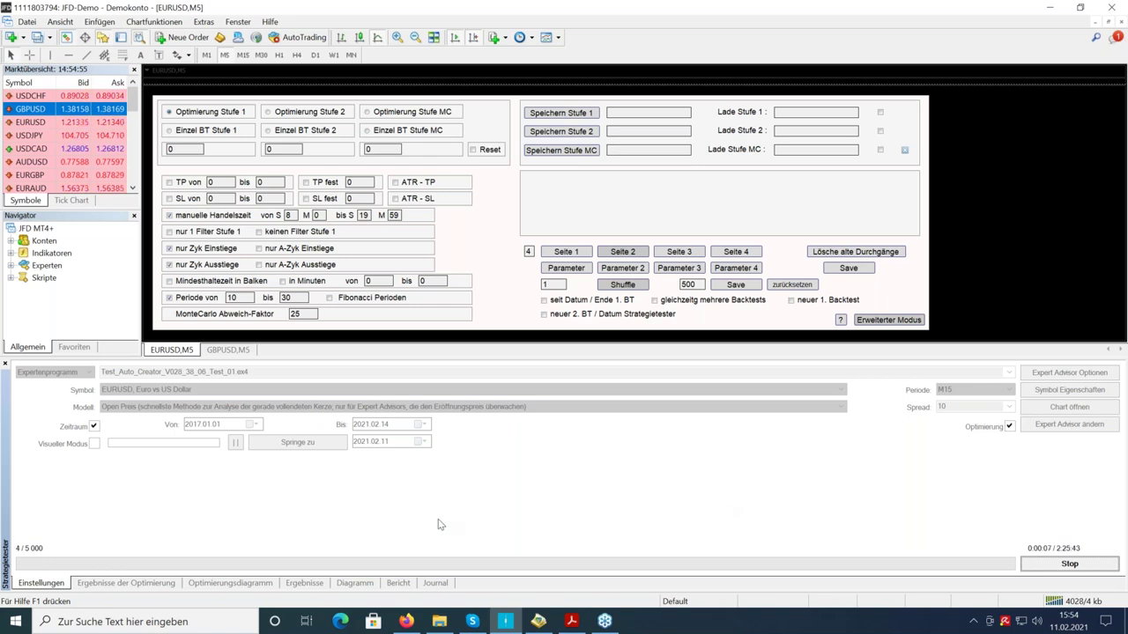
- Check the running optimization's progress and sort its results by Gewinn in descending order
{"action": "left_click", "coordinate": [133, 582]}
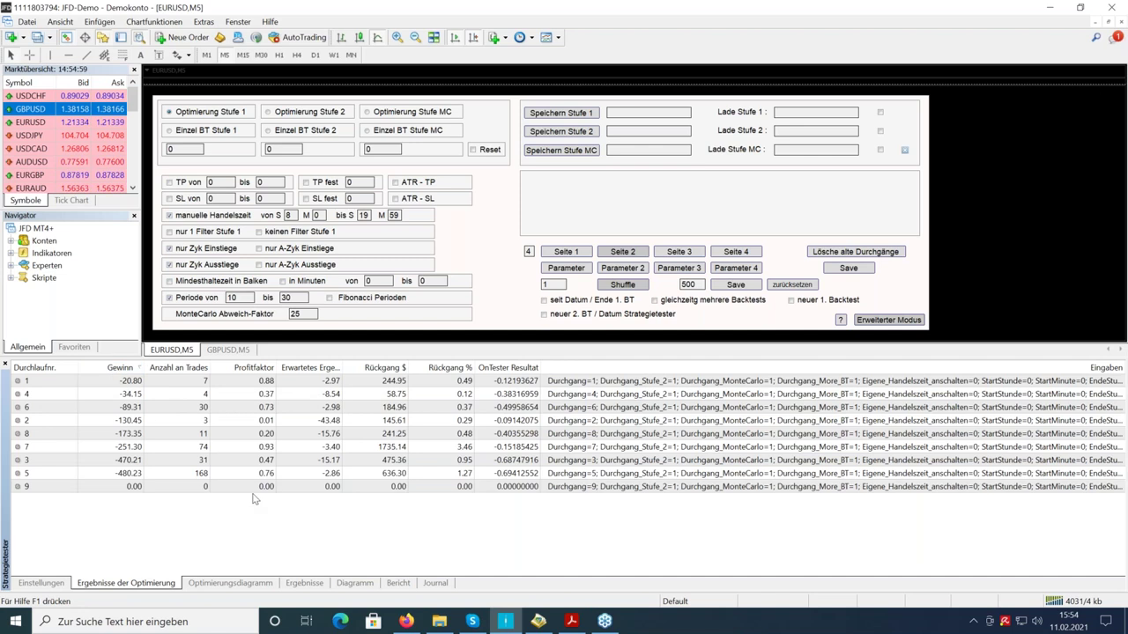
{"action": "left_click", "coordinate": [56, 585]}
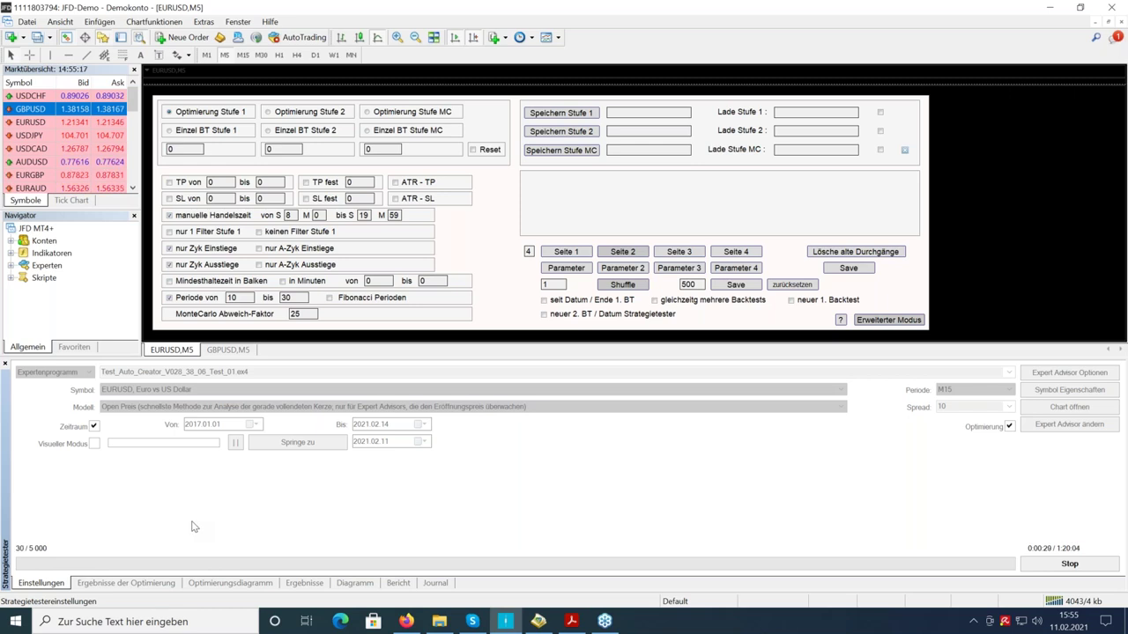
{"action": "left_click", "coordinate": [119, 583]}
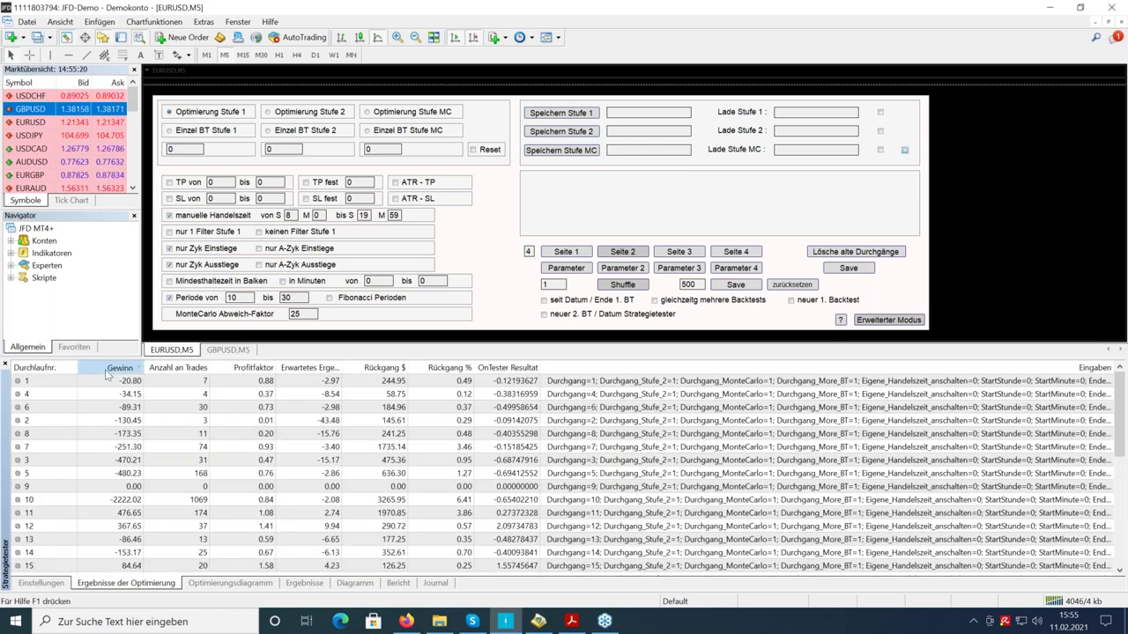
{"action": "left_click", "coordinate": [107, 370]}
{"action": "left_click", "coordinate": [107, 369]}
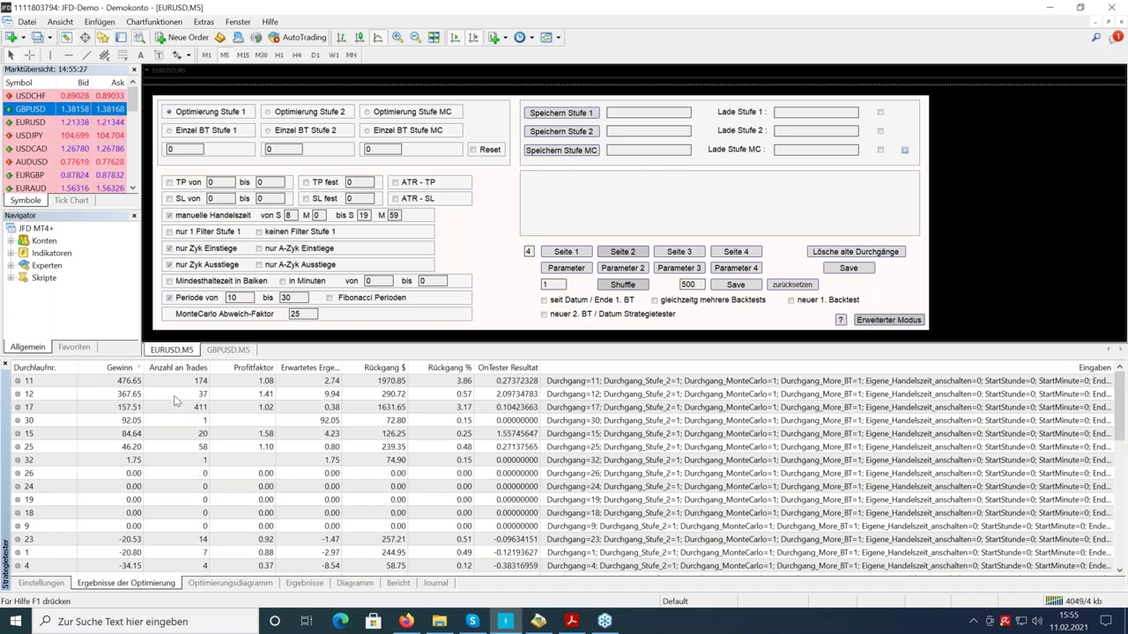
- Refresh the descending Gewinn sorting with the newly finished passes and return to the tester's Einstellungen
{"action": "left_click", "coordinate": [59, 584]}
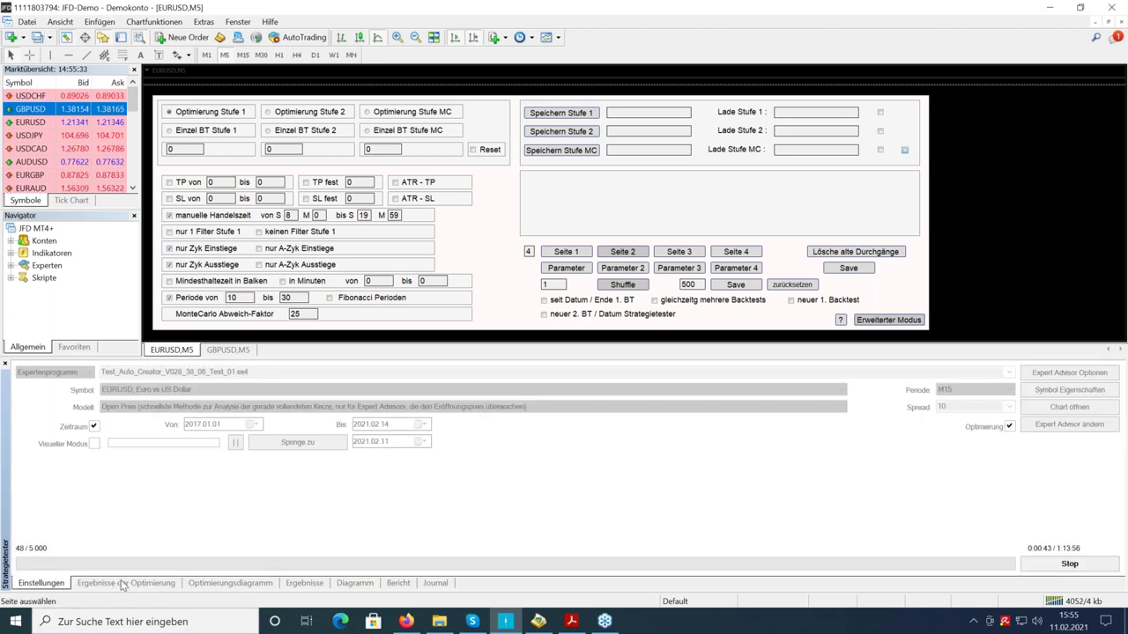
{"action": "left_click", "coordinate": [122, 584]}
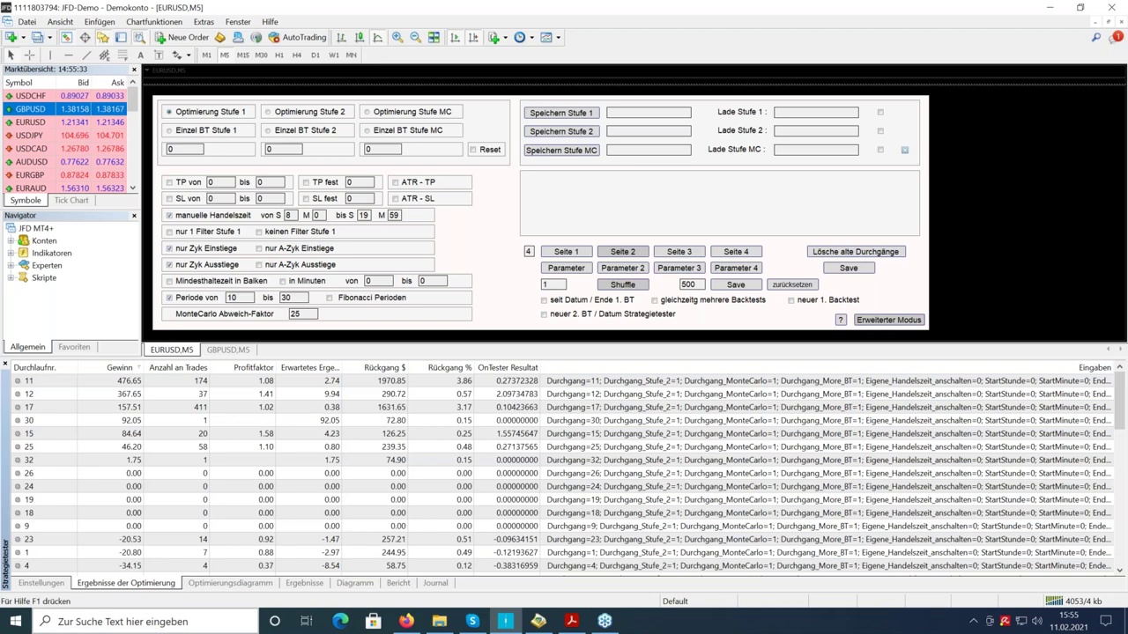
{"action": "left_click", "coordinate": [119, 368]}
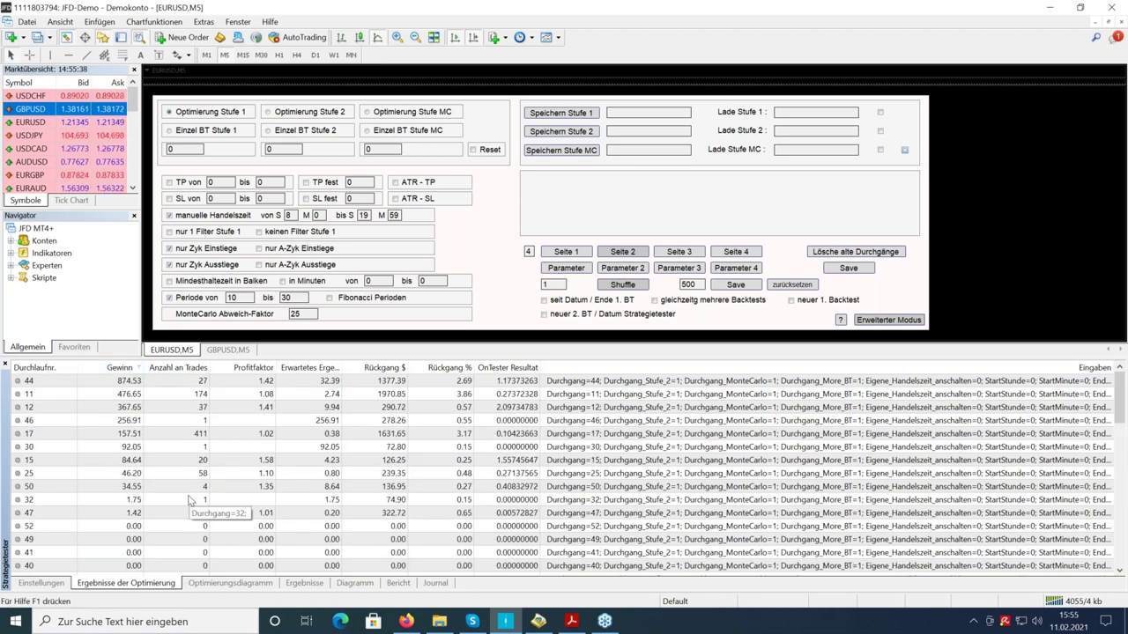
{"action": "left_click", "coordinate": [68, 584]}
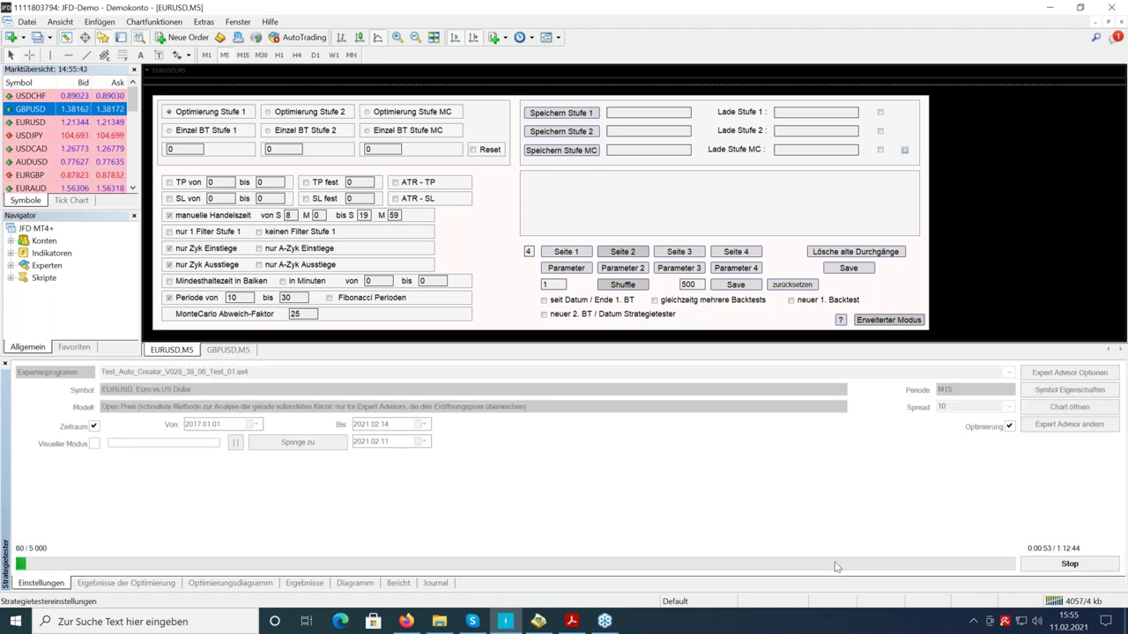
- Stop the cyclical optimization, turn Optimierung off, and examine pass 56 in the optimization results before returning to the tester's Einstellungen
{"action": "left_click", "coordinate": [1057, 571]}
{"action": "left_click", "coordinate": [1010, 426]}
{"action": "left_click", "coordinate": [126, 584]}
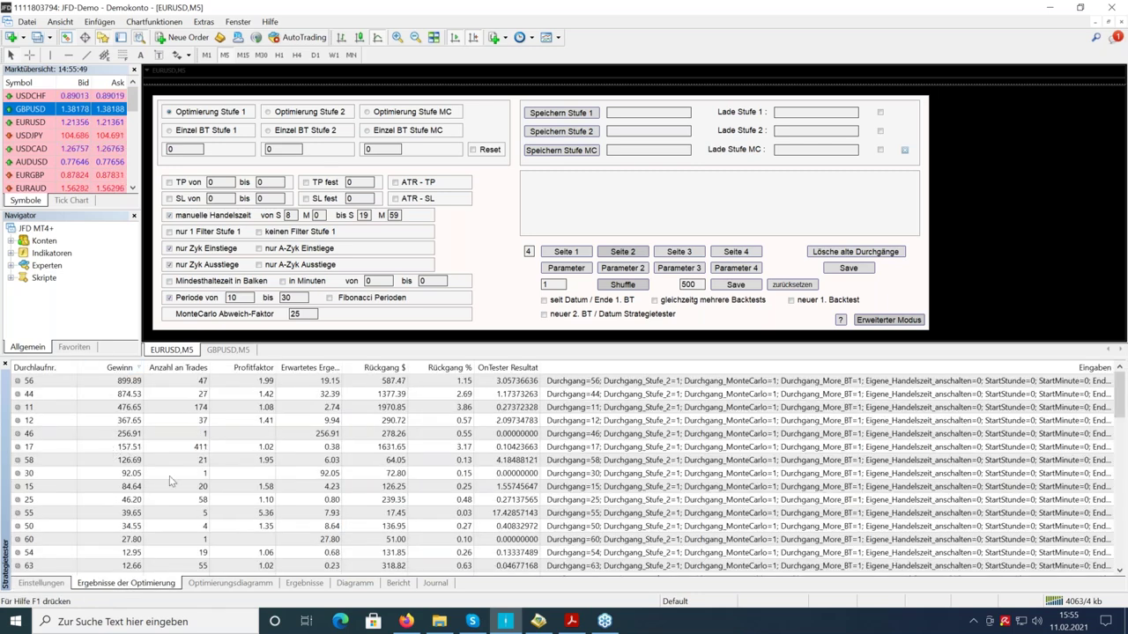
{"action": "left_click", "coordinate": [207, 382]}
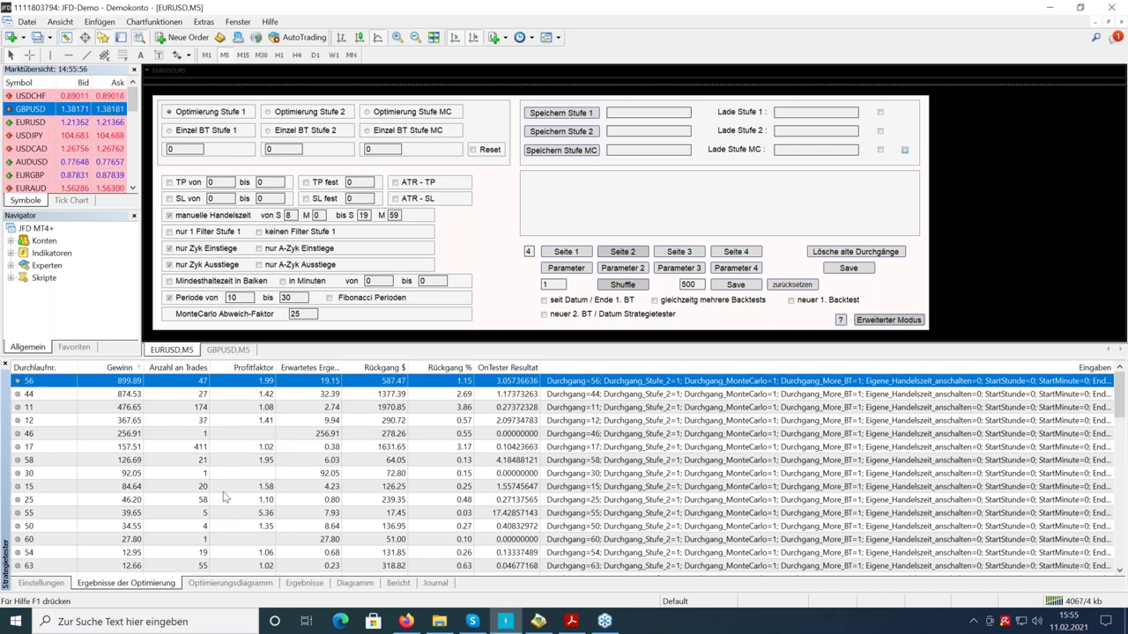
{"action": "left_click", "coordinate": [59, 586]}
{"action": "left_click", "coordinate": [108, 585]}
{"action": "left_click", "coordinate": [41, 583]}
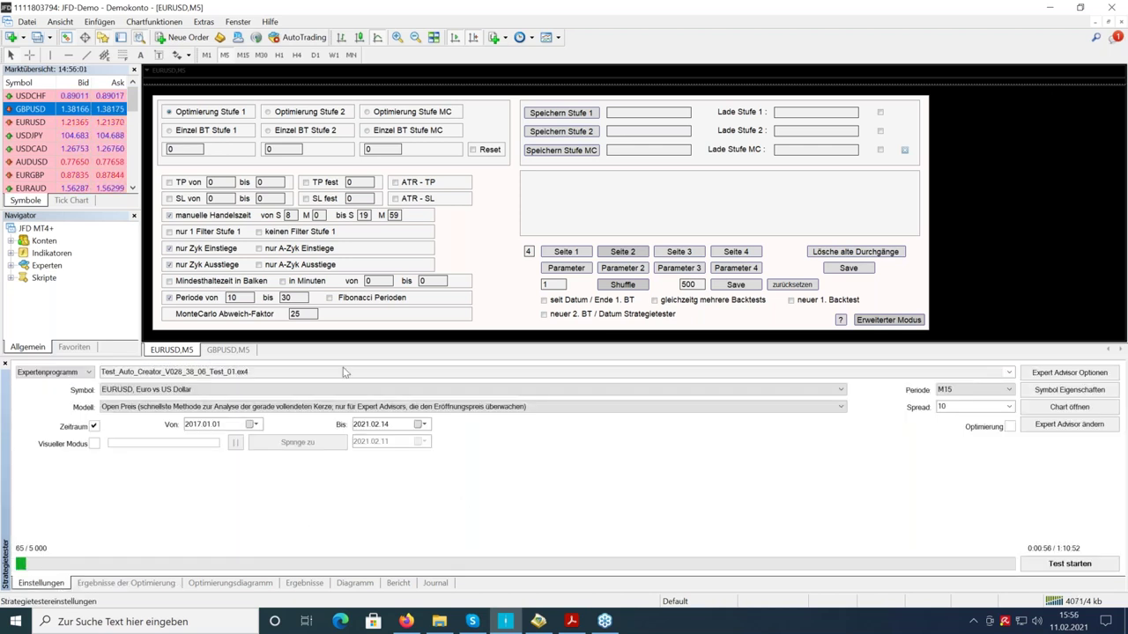
- Switch the panel to nur A-Zyk Einstiege and nur A-Zyk Ausstiege, start the M15 optimization and display its results
{"action": "left_click", "coordinate": [259, 248]}
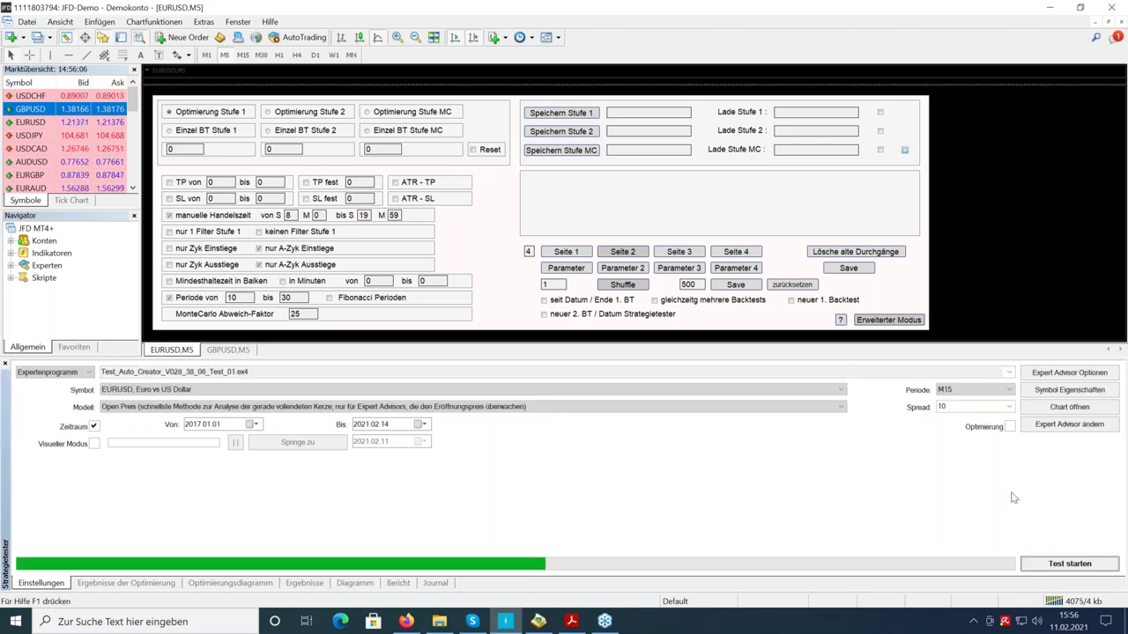
{"action": "left_click", "coordinate": [1010, 426]}
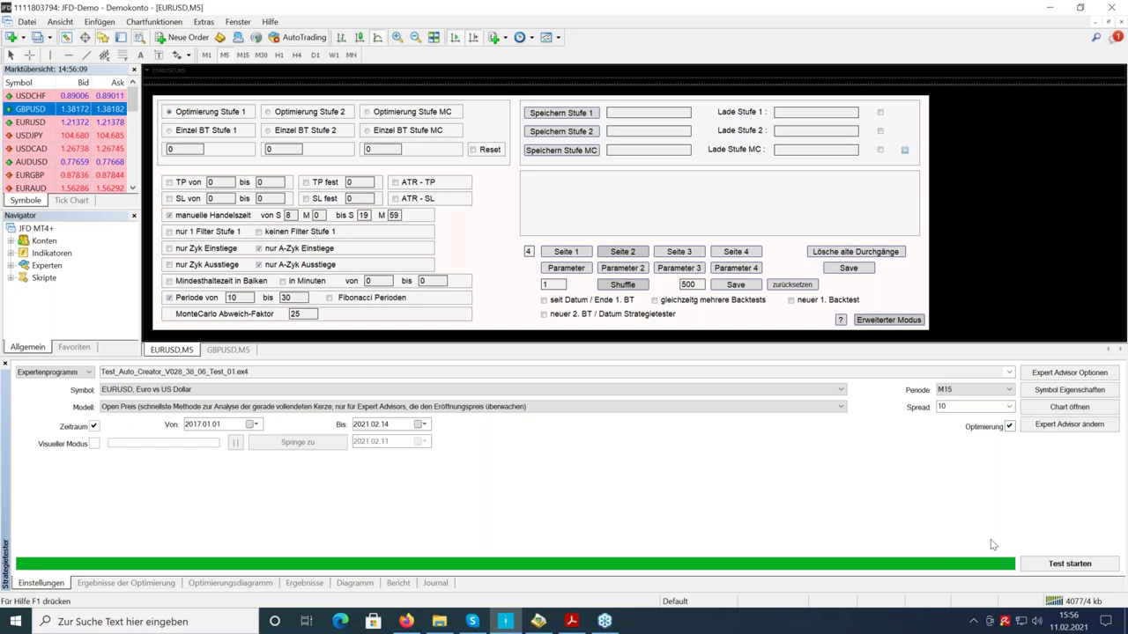
{"action": "left_click", "coordinate": [1059, 564]}
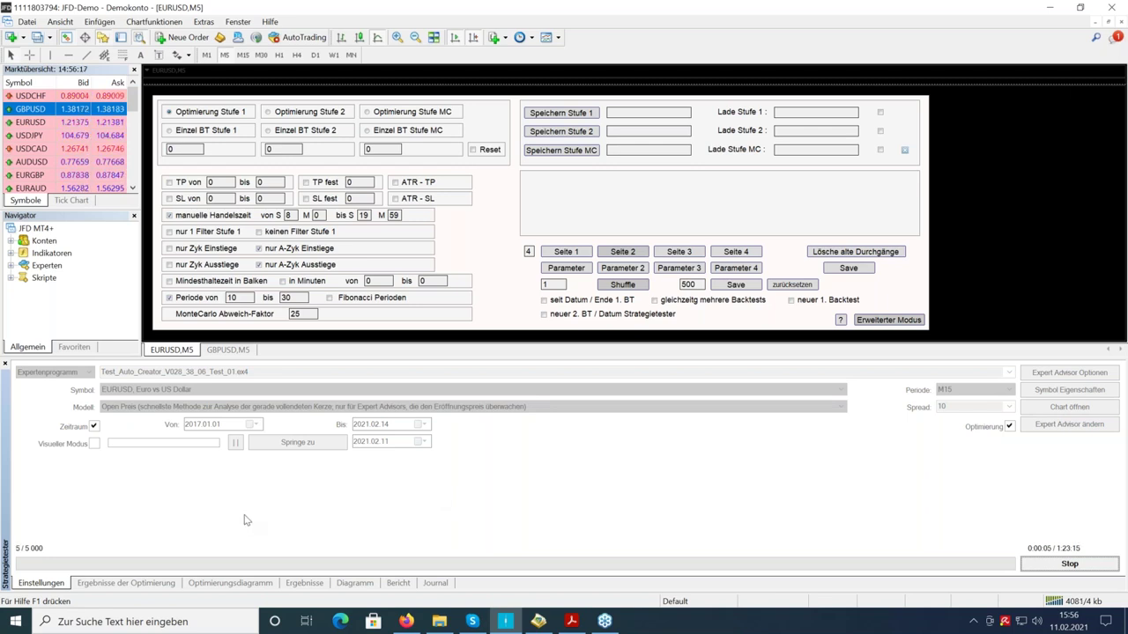
{"action": "left_click", "coordinate": [115, 583]}
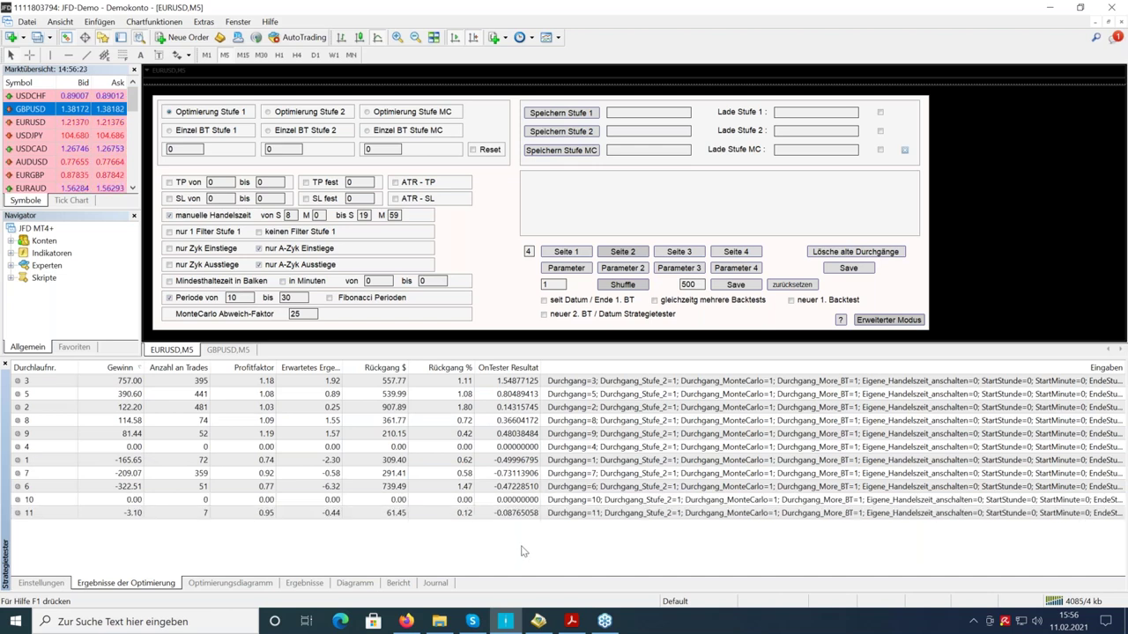
- Switch to the Acrobat presentation and read the Eigene Strategie – Beispiel 2 slide, glancing ahead to the Wiederholung slide
{"action": "left_click", "coordinate": [571, 622]}
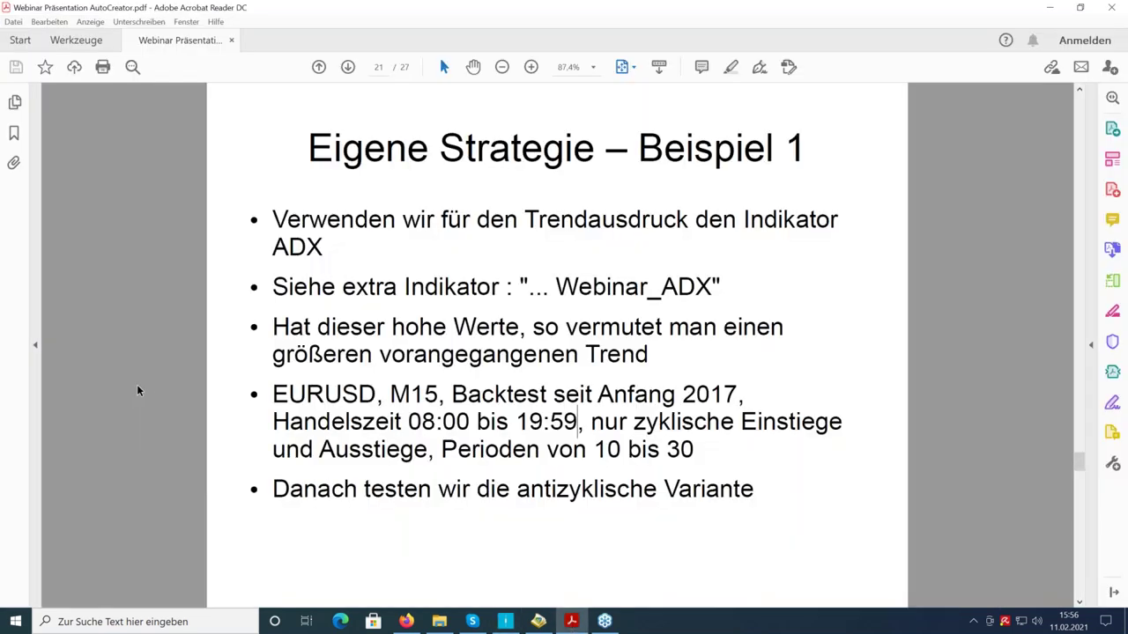
{"action": "scroll", "coordinate": [172, 368], "scroll_direction": "down", "scroll_amount": 1}
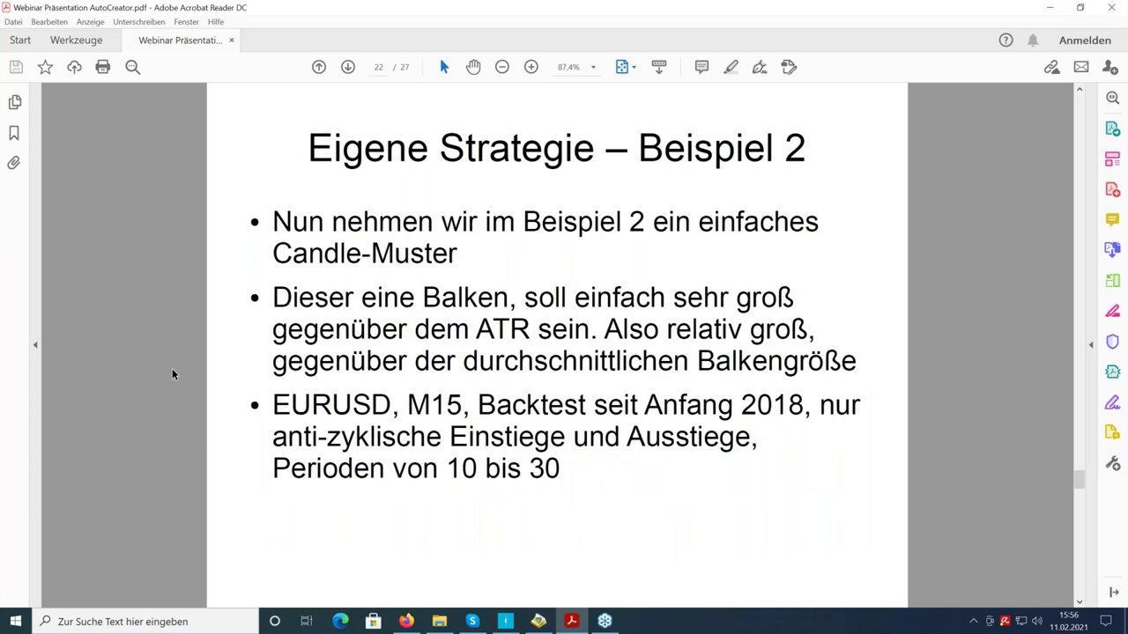
{"action": "left_click_drag", "start_coordinate": [698, 360], "coordinate": [844, 358]}
{"action": "left_click", "coordinate": [131, 321]}
{"action": "scroll", "coordinate": [154, 344], "scroll_direction": "down", "scroll_amount": 2}
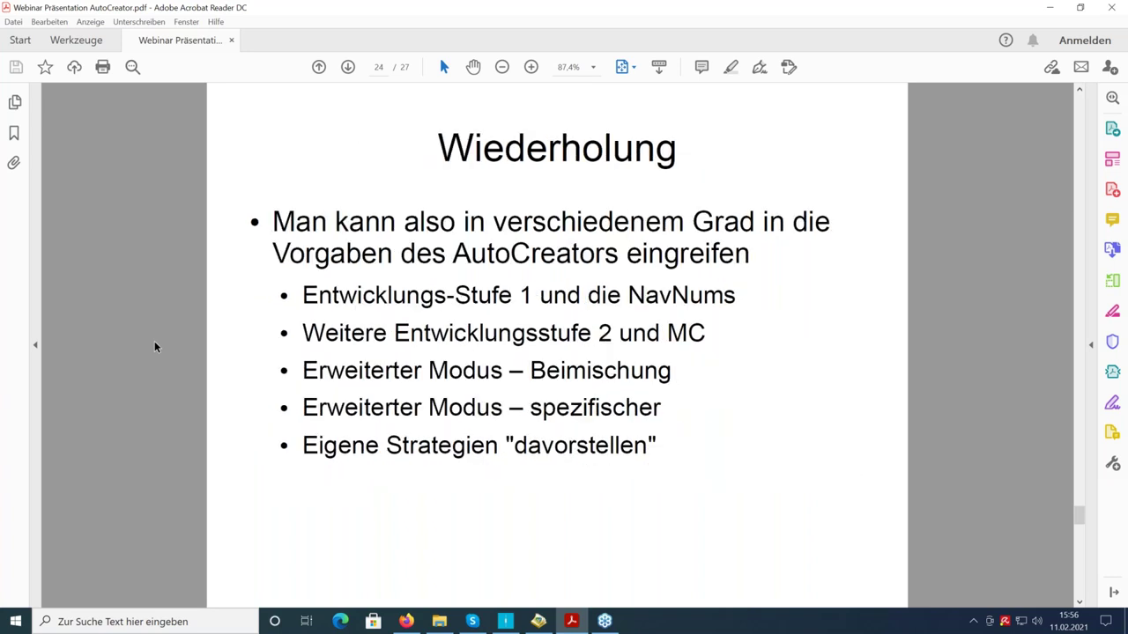
{"action": "scroll", "coordinate": [155, 346], "scroll_direction": "up", "scroll_amount": 2}
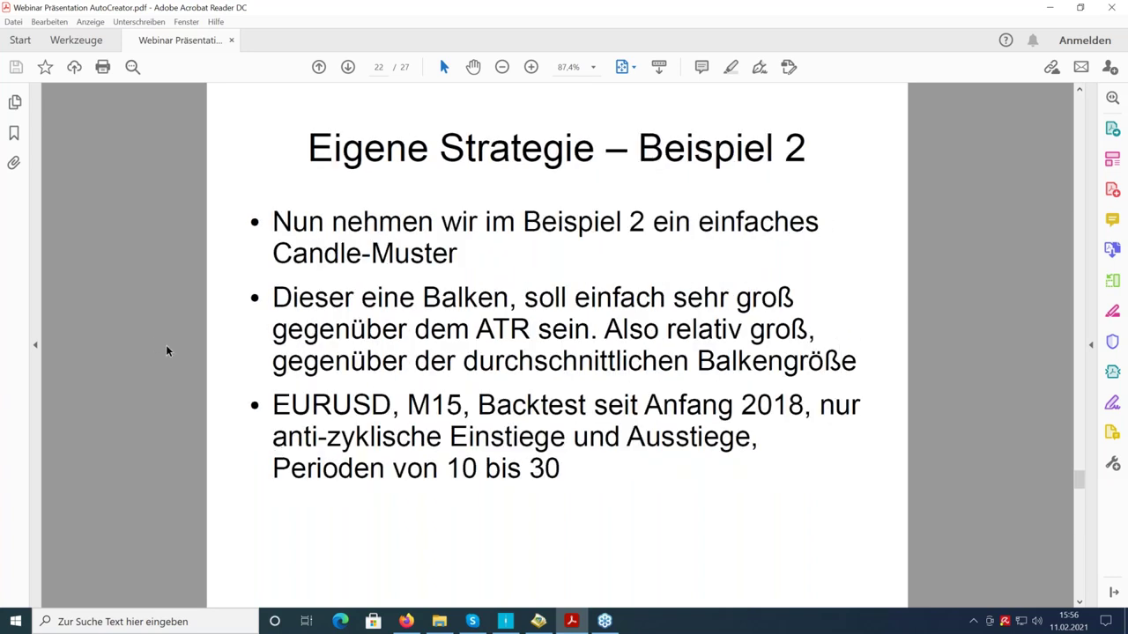
- Return to MetaTrader, stop the anticyclical optimization with Optimierung turned off, and sort its results by Gewinn in descending order
{"action": "left_click", "coordinate": [505, 622]}
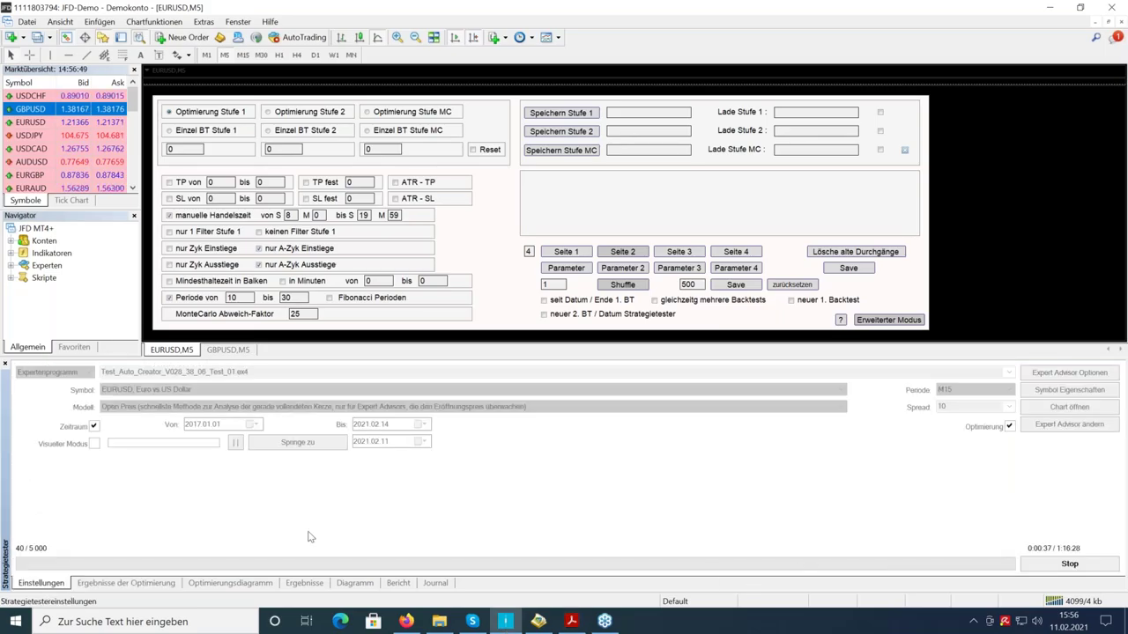
{"action": "left_click", "coordinate": [1055, 566]}
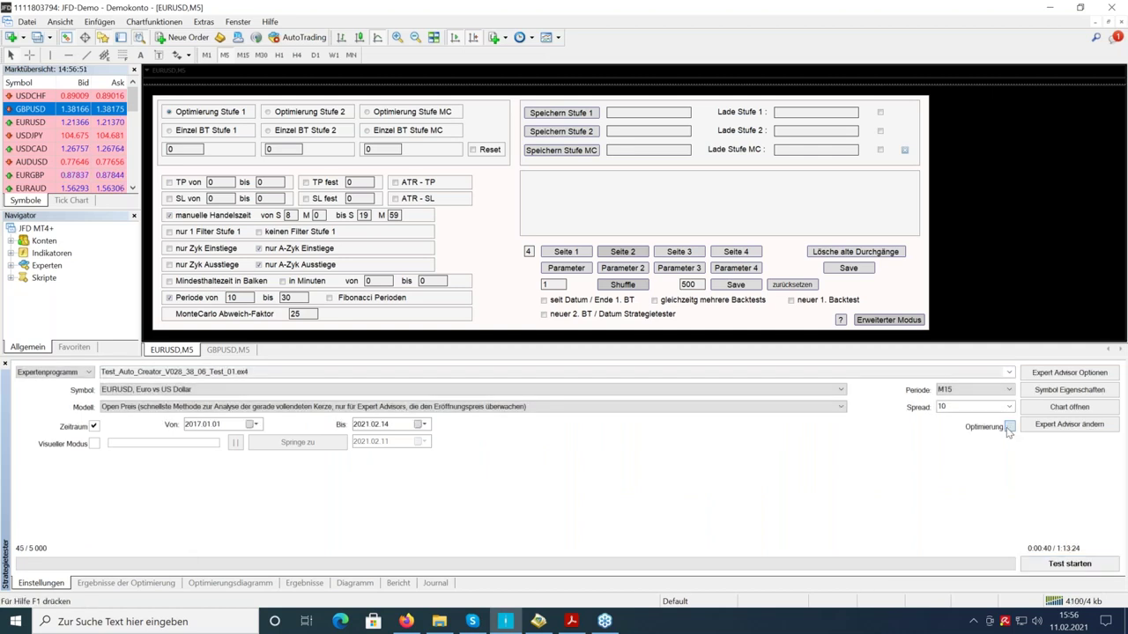
{"action": "left_click", "coordinate": [126, 583]}
{"action": "left_click", "coordinate": [120, 368]}
{"action": "scroll", "coordinate": [199, 456], "scroll_direction": "up", "scroll_amount": 3}
- Examine passes 37, 15 and 5 in the anticyclical results and return to the tester's Einstellungen
{"action": "left_click", "coordinate": [161, 380]}
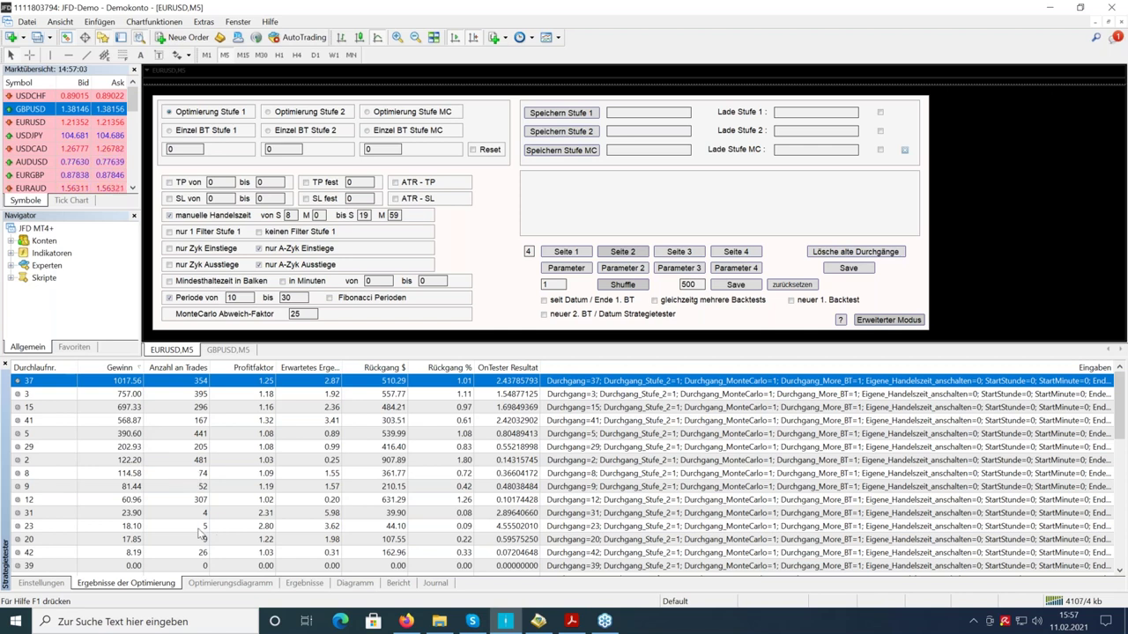
{"action": "left_click", "coordinate": [155, 406]}
{"action": "left_click", "coordinate": [157, 433]}
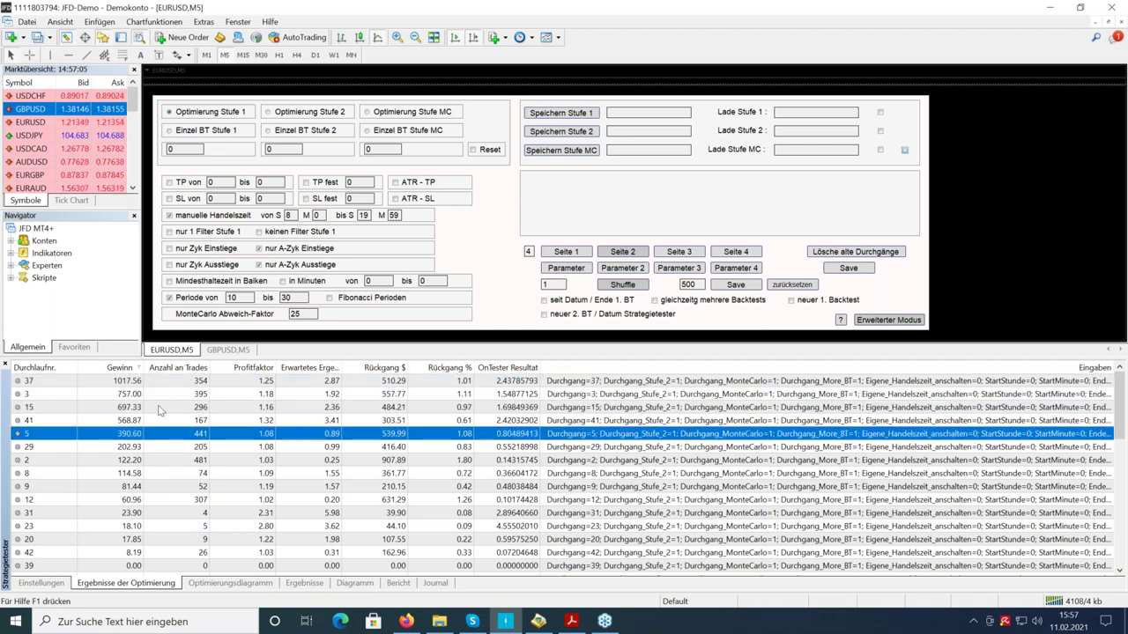
{"action": "left_click", "coordinate": [162, 381]}
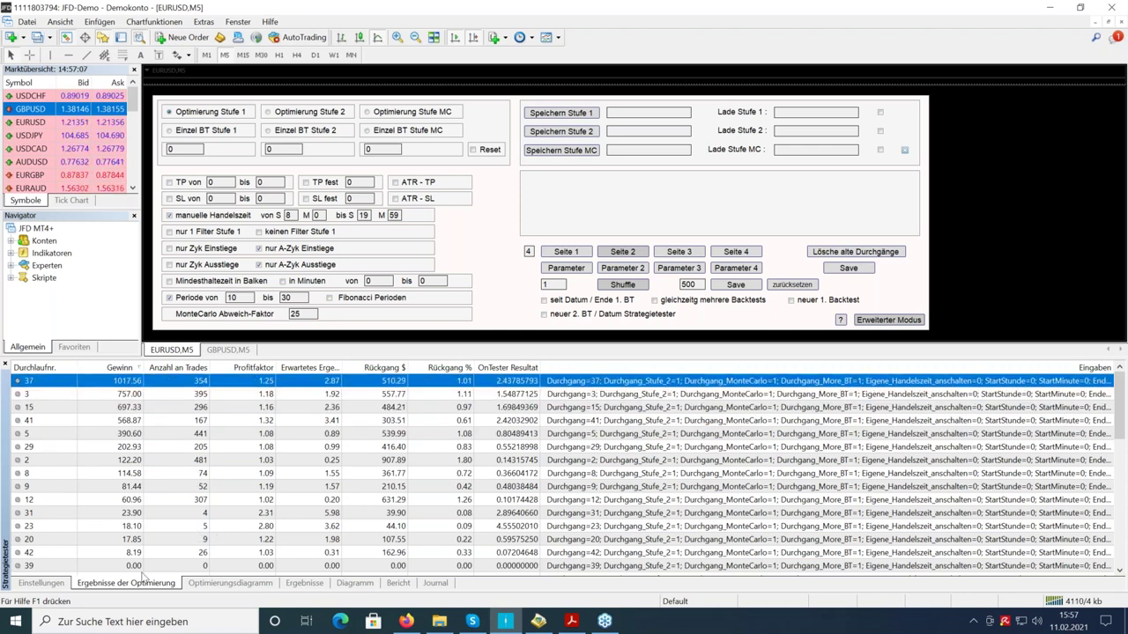
{"action": "left_click", "coordinate": [63, 583]}
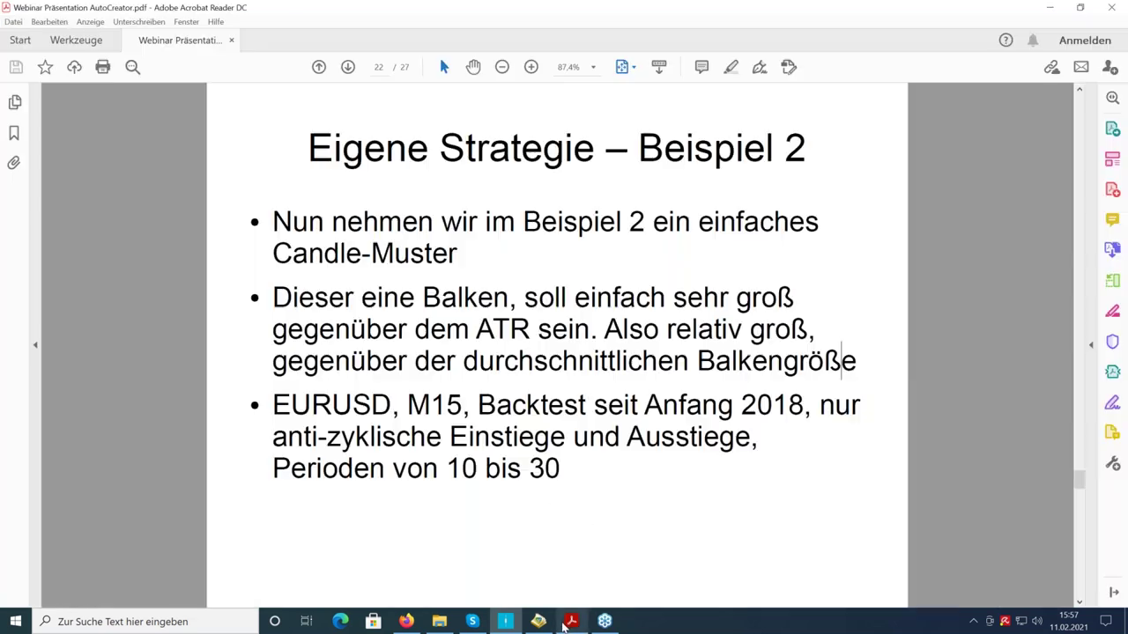
- Check the Beispiel 2 slide in Acrobat for the symbol, timeframe, backtest start and period range
{"action": "left_click", "coordinate": [571, 621]}
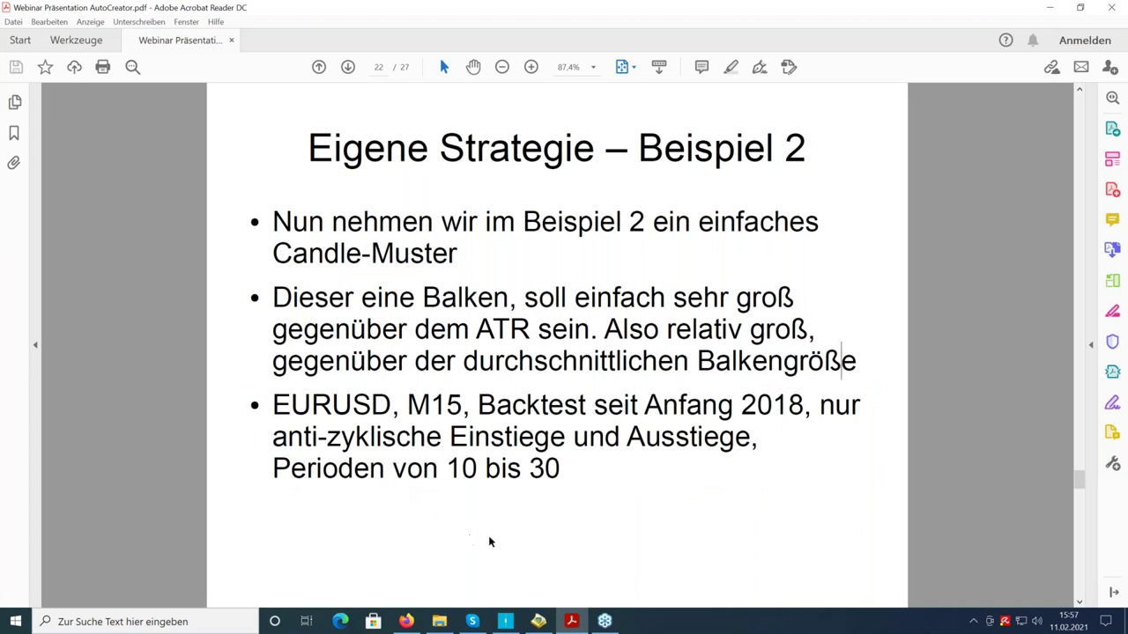
{"action": "mouse_move", "coordinate": [507, 624]}
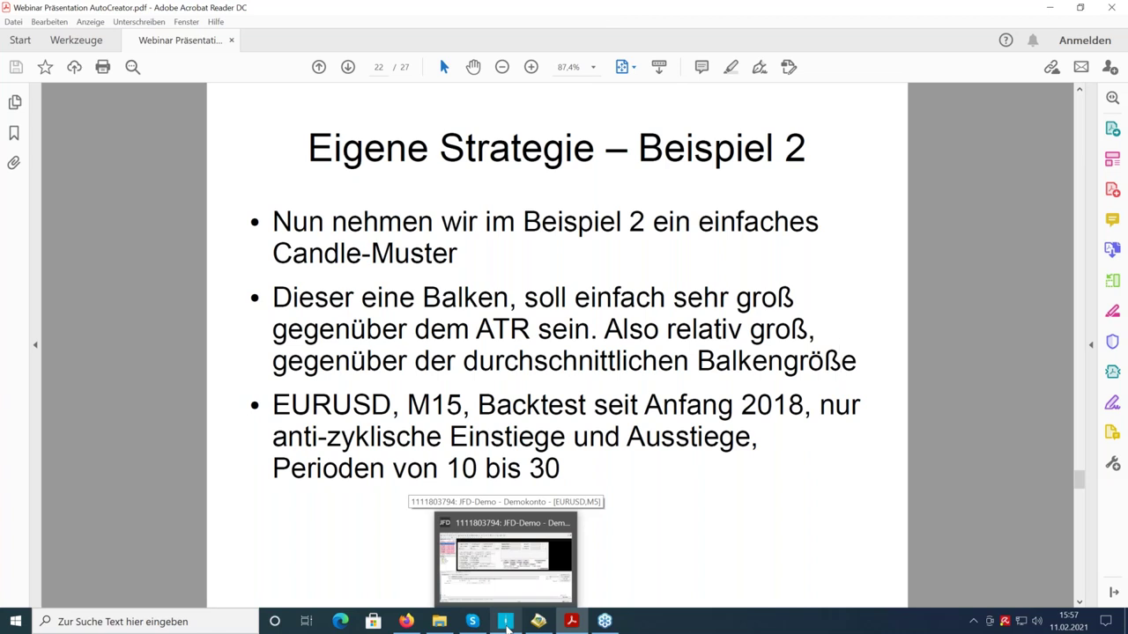
{"action": "left_click", "coordinate": [507, 624]}
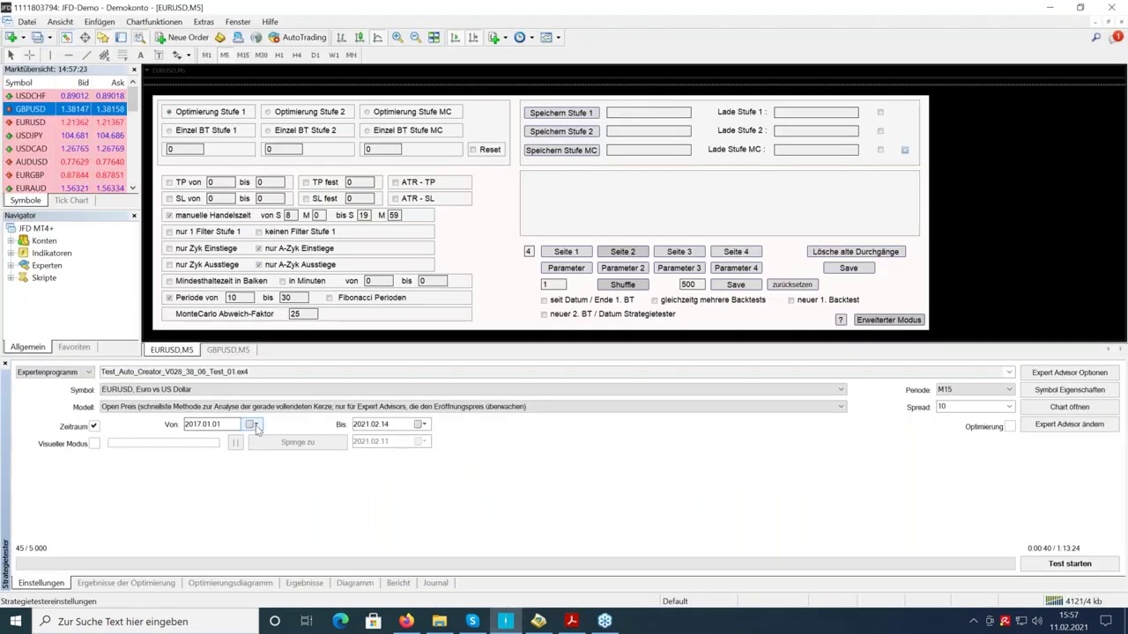
{"action": "left_click", "coordinate": [539, 622]}
{"action": "left_click", "coordinate": [571, 622]}
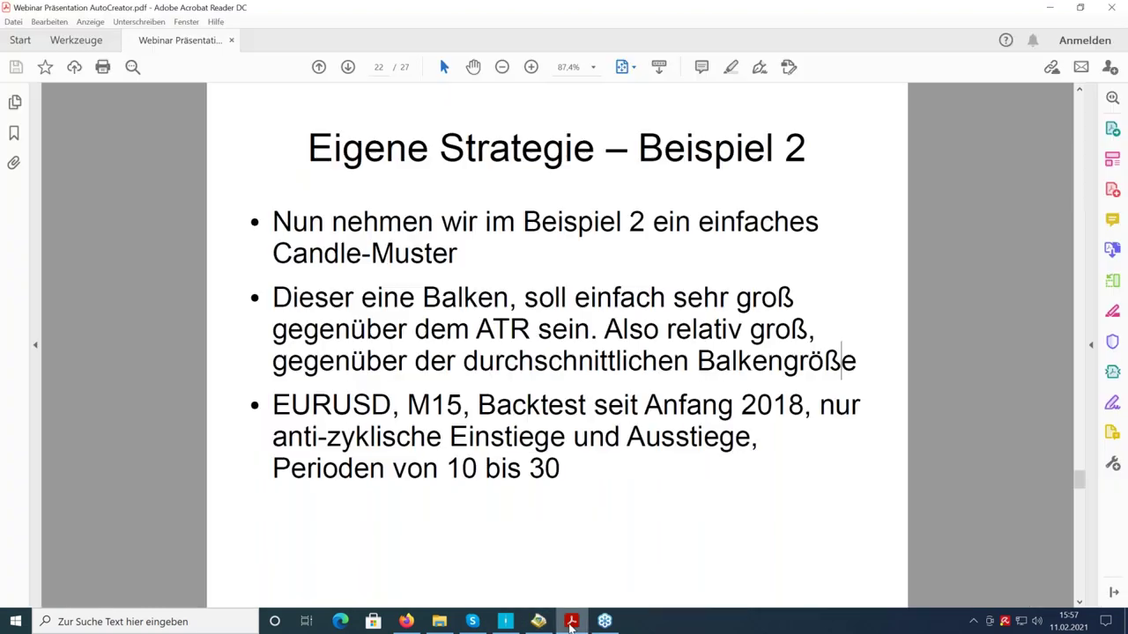
- Return to MetaTrader and set the backtest start date to 2018.01.01
{"action": "left_click", "coordinate": [506, 622]}
{"action": "left_click", "coordinate": [250, 424]}
{"action": "left_click", "coordinate": [248, 443]}
{"action": "left_click", "coordinate": [283, 442]}
{"action": "left_click", "coordinate": [197, 462]}
{"action": "left_click", "coordinate": [197, 476]}
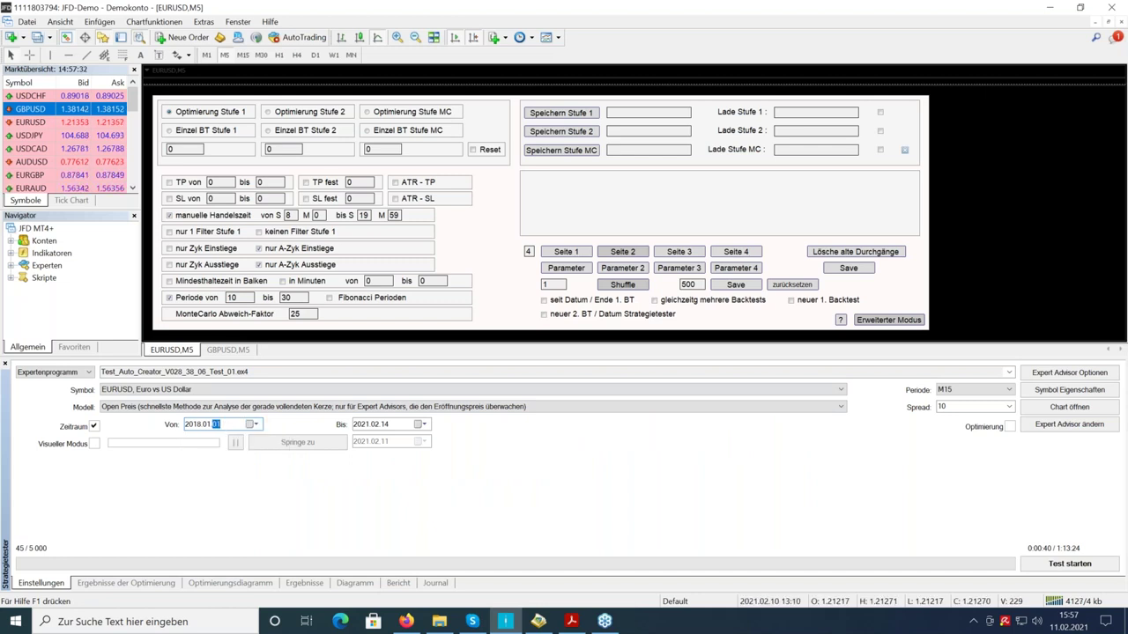
- Turn off manuelle Handelszeit, set Periode from 10 to 30, and allow only anticyclical entries and exits in the panel
{"action": "left_click", "coordinate": [176, 216]}
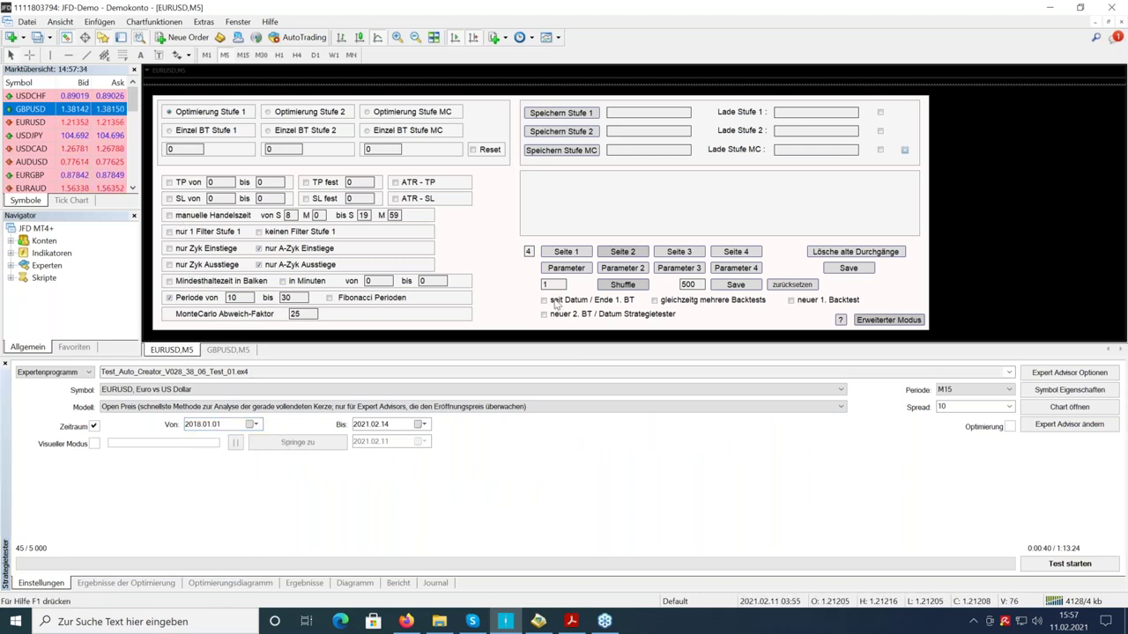
{"action": "left_click", "coordinate": [169, 298]}
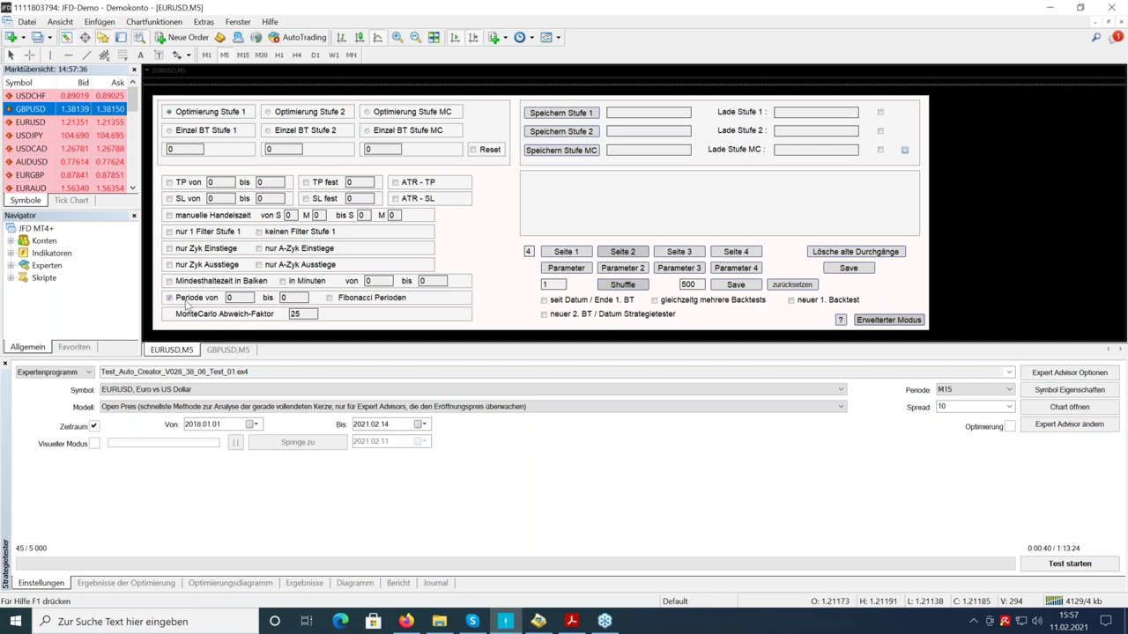
{"action": "type", "text": "10"}
{"action": "key", "text": "Tab"}
{"action": "type", "text": "30"}
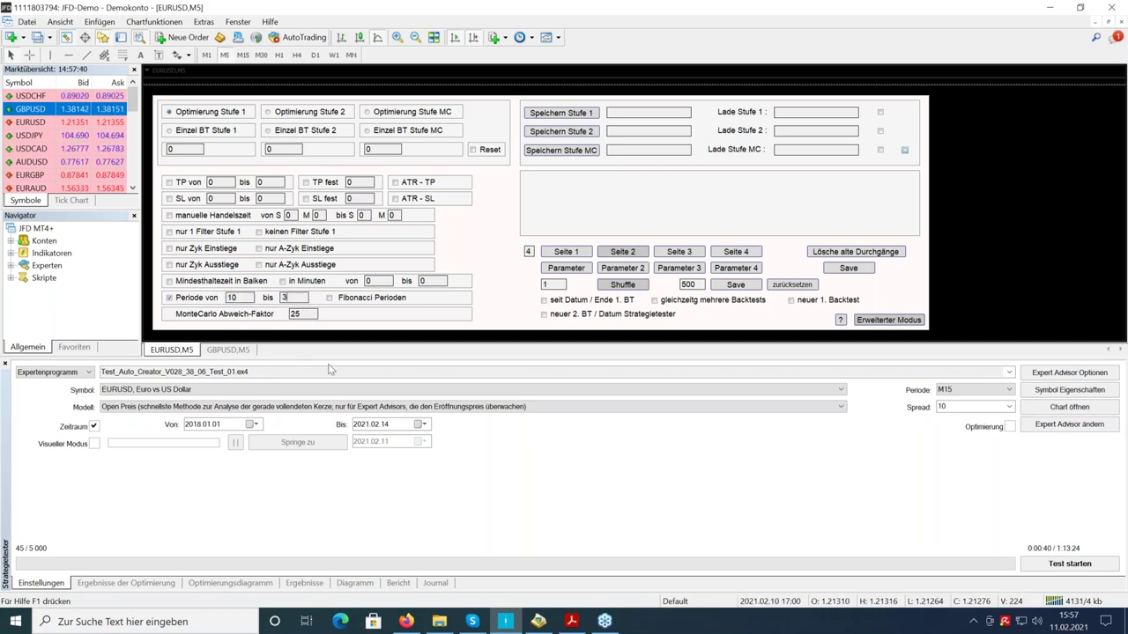
{"action": "left_click", "coordinate": [260, 248]}
{"action": "left_click", "coordinate": [260, 264]}
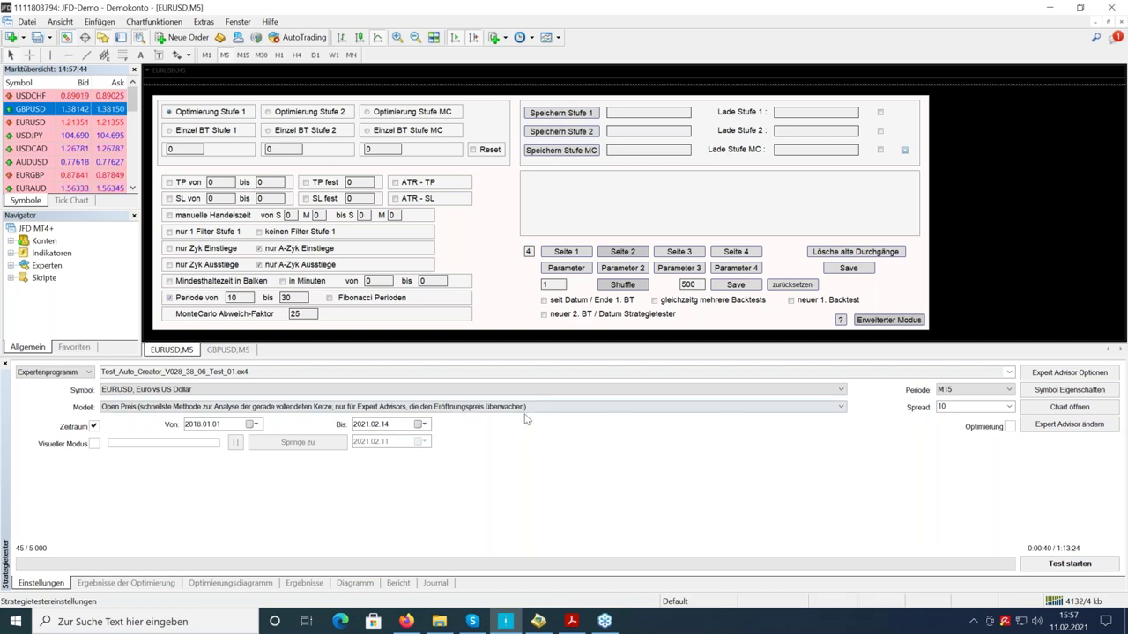
- Turn Optimierung on, look up the candle indicator's name in MetaEditor, and set IND_Auto_Creator_Spezial_Endung to Webinar_Candle in the Expert Advisor inputs
{"action": "left_click", "coordinate": [1010, 426]}
{"action": "left_click", "coordinate": [1069, 373]}
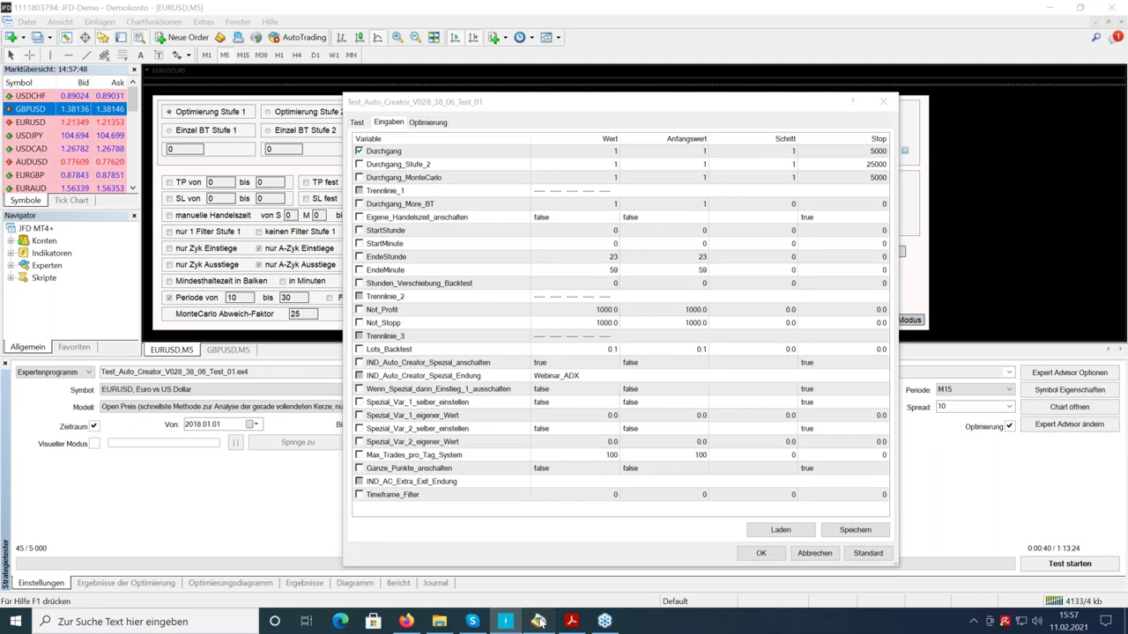
{"action": "left_click", "coordinate": [538, 621]}
{"action": "left_click", "coordinate": [283, 58]}
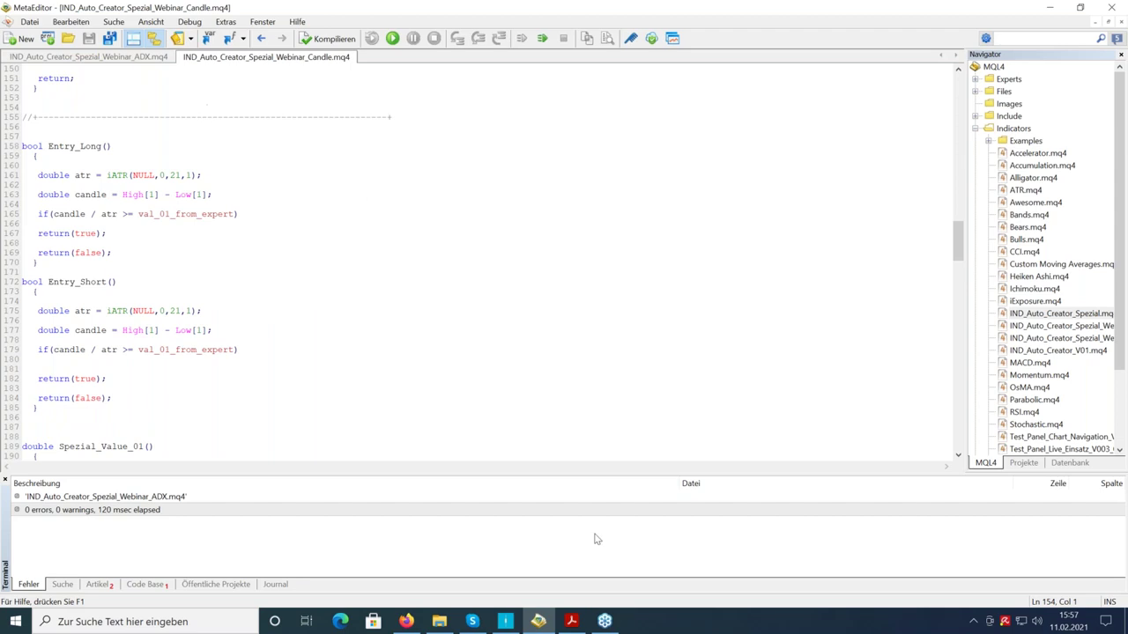
{"action": "left_click", "coordinate": [506, 621]}
{"action": "double_click", "coordinate": [600, 376]}
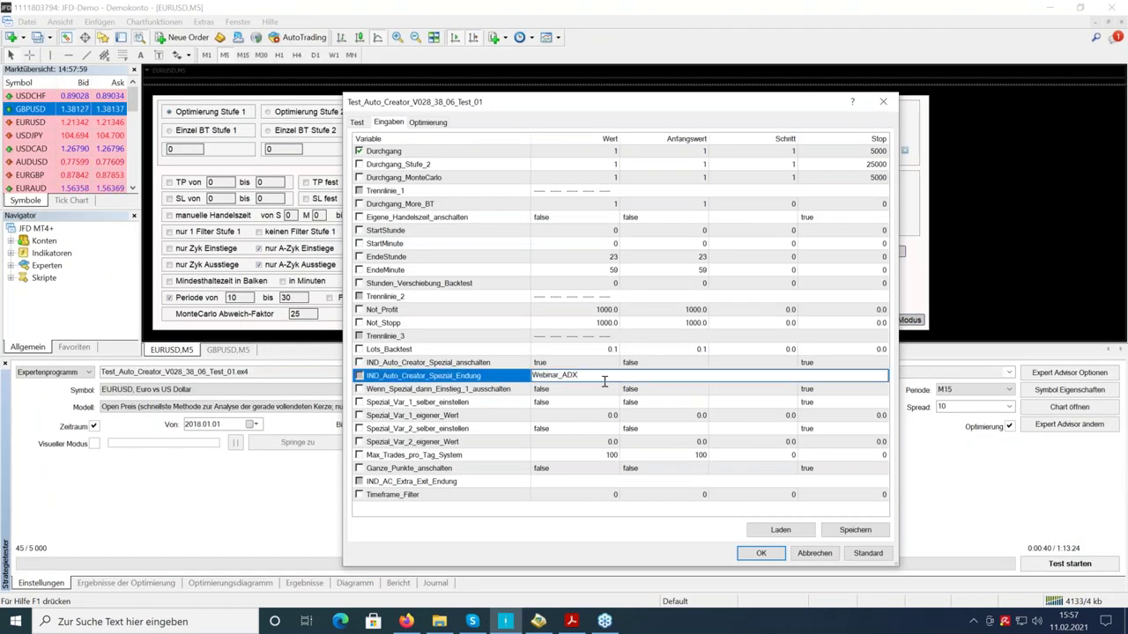
{"action": "type", "text": "Candle"}
{"action": "key", "text": "Return"}
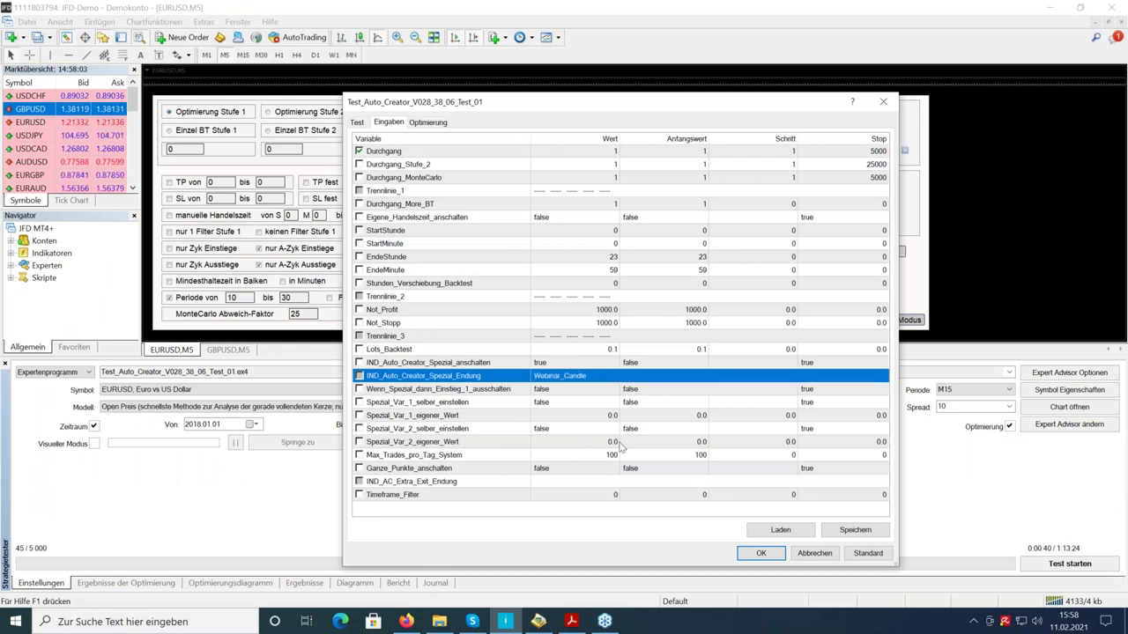
{"action": "left_click", "coordinate": [755, 554]}
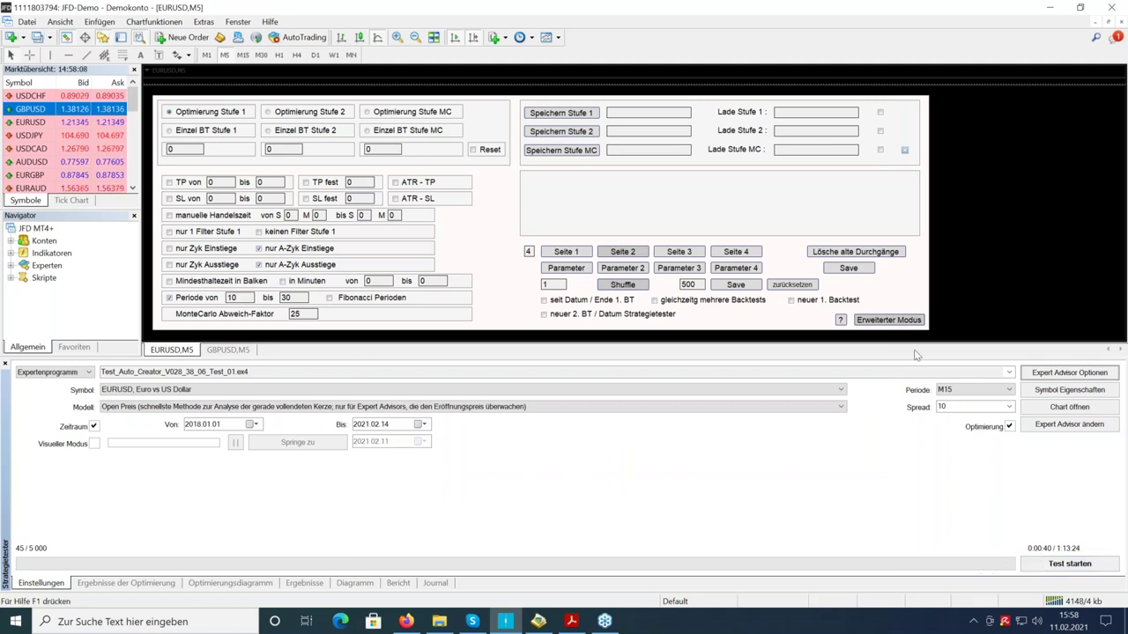
- Turn Optimierung off, activate Reset in the panel, and start a single EURUSD M15 test, stopping it before completion
{"action": "left_click", "coordinate": [1010, 427]}
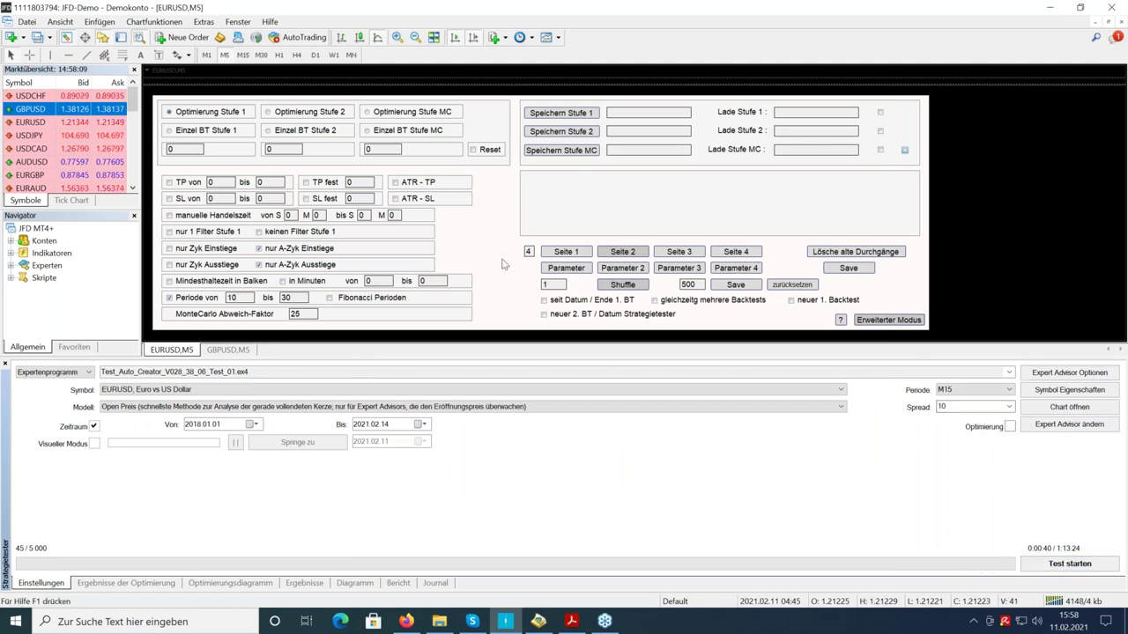
{"action": "left_click", "coordinate": [473, 150]}
{"action": "left_click", "coordinate": [1064, 564]}
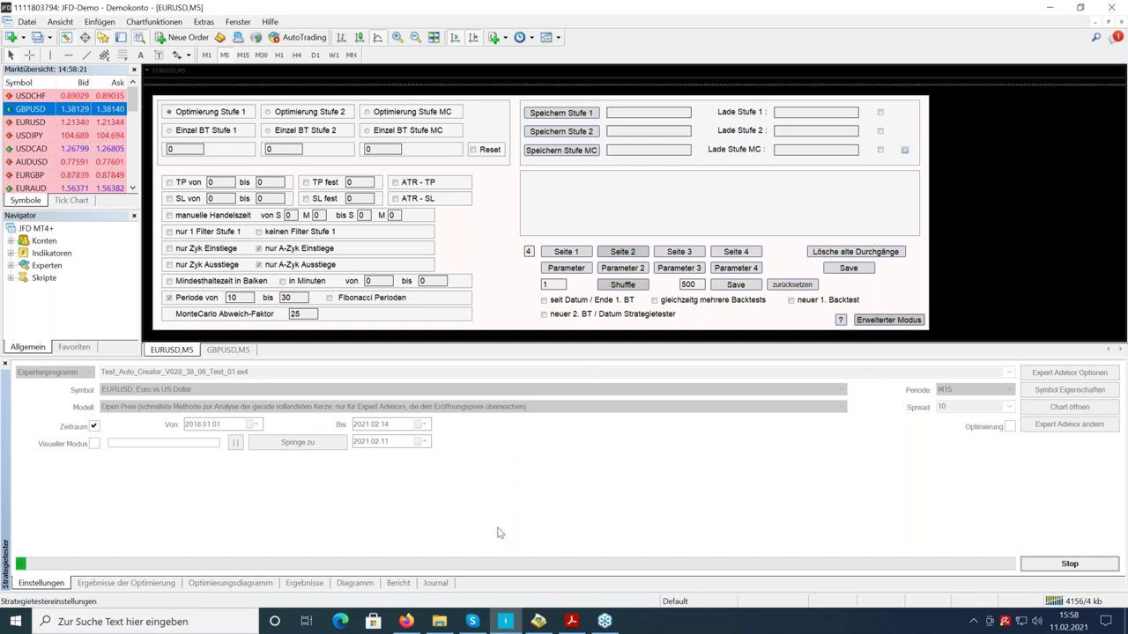
{"action": "left_click", "coordinate": [1070, 565]}
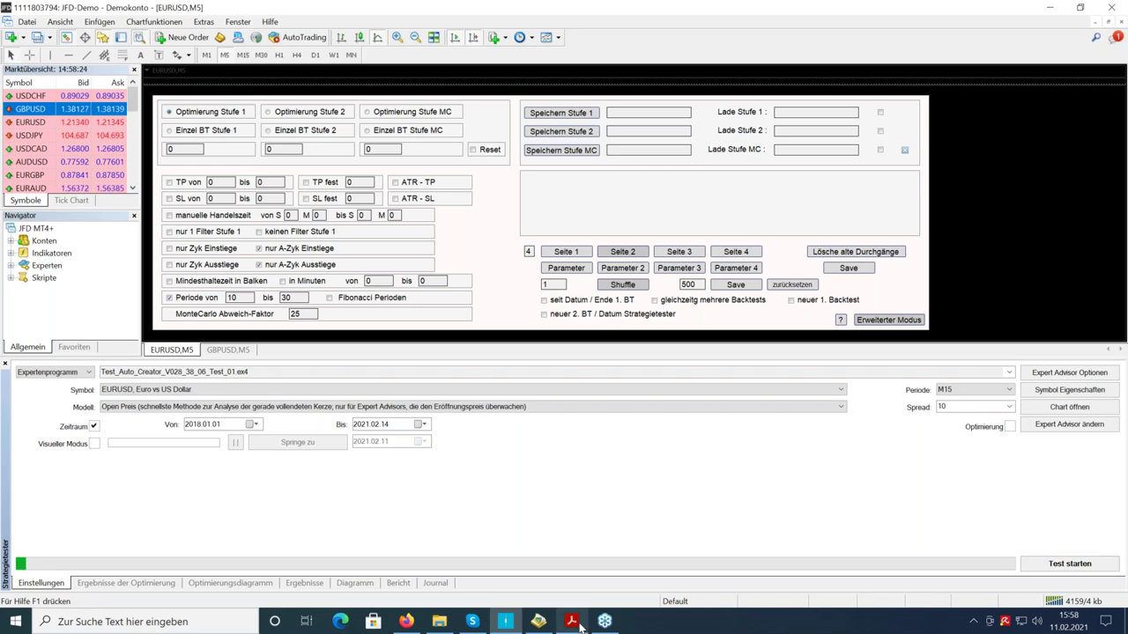
- Revisit the Beispiel 2 slide in Acrobat, advance to the Eigene Strategie slide and highlight the word "davorstellen"
{"action": "left_click", "coordinate": [575, 623]}
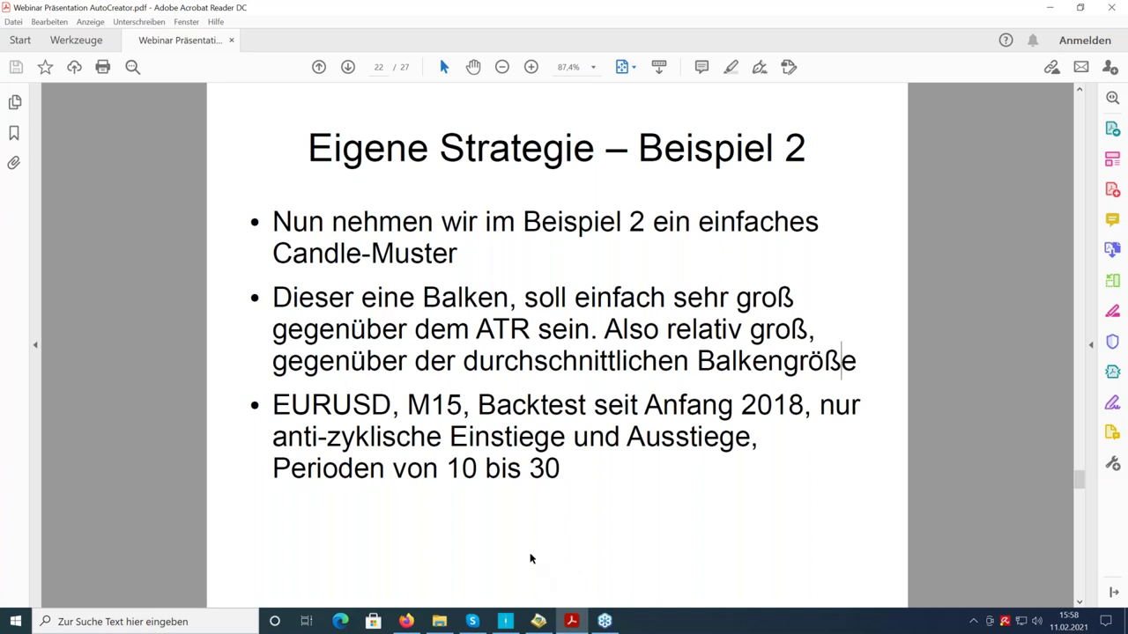
{"action": "left_click", "coordinate": [504, 622]}
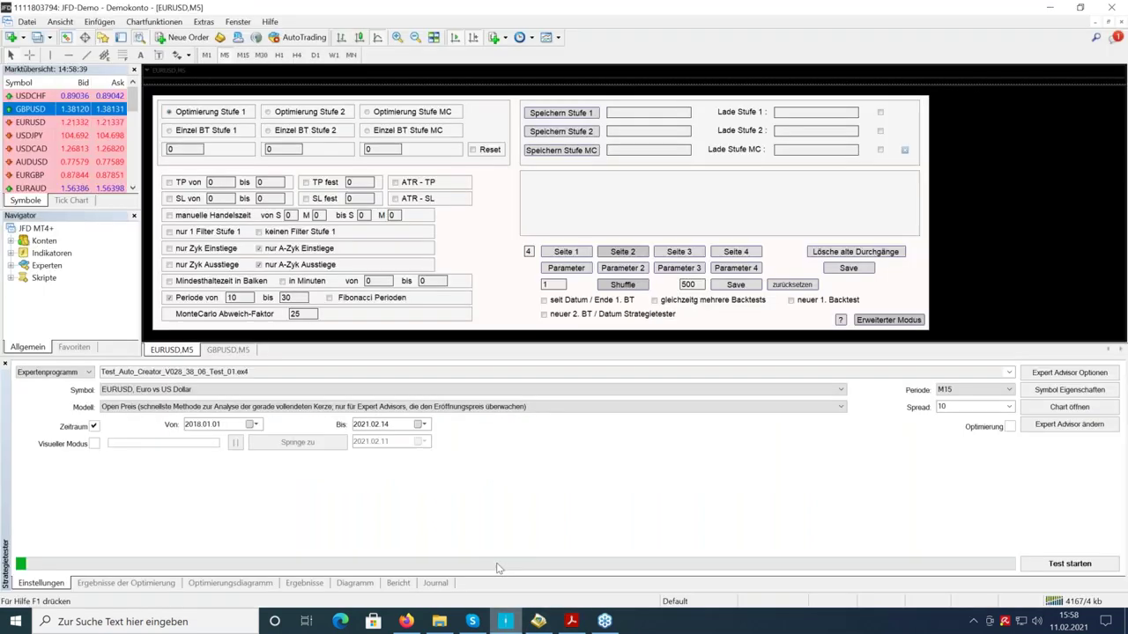
{"action": "left_click", "coordinate": [570, 622]}
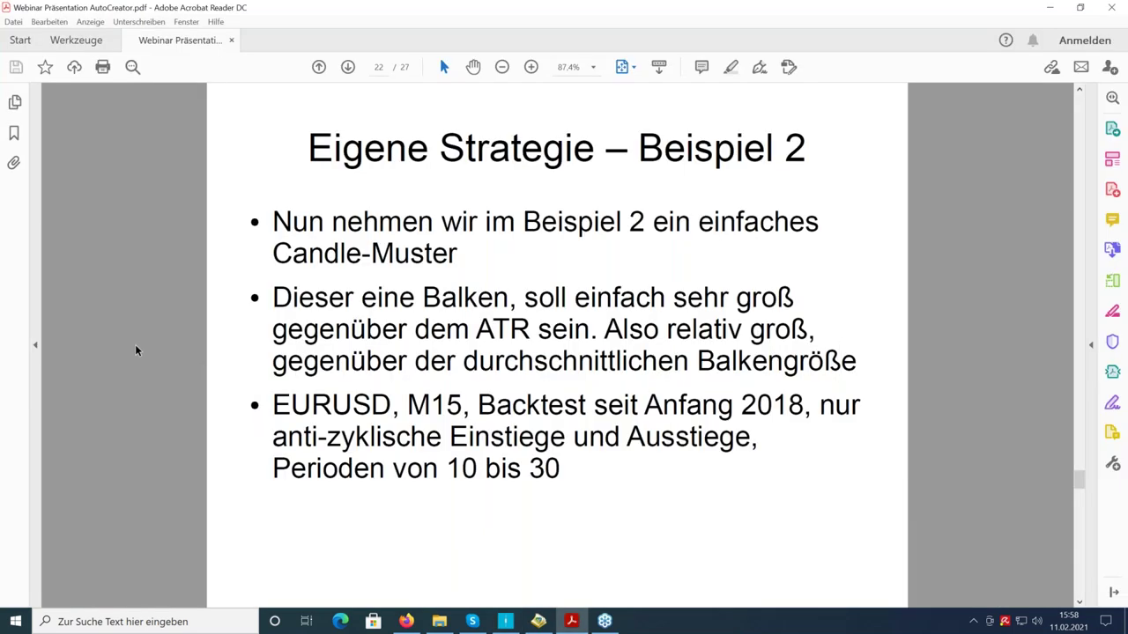
{"action": "scroll", "coordinate": [134, 350], "scroll_direction": "down", "scroll_amount": 1}
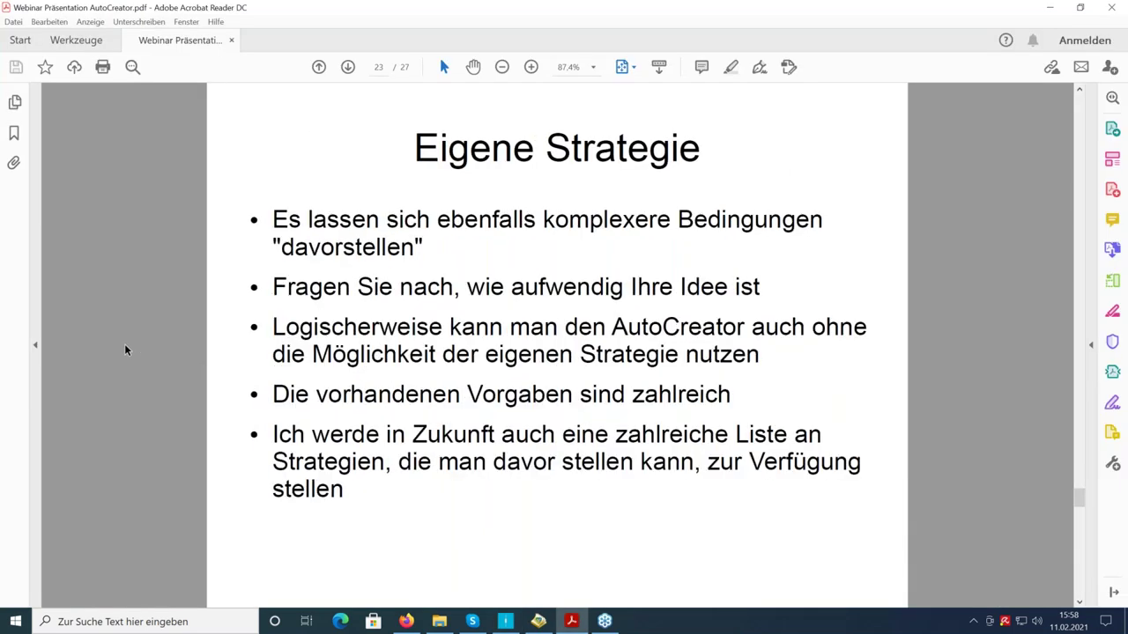
{"action": "left_click_drag", "start_coordinate": [284, 248], "coordinate": [382, 248]}
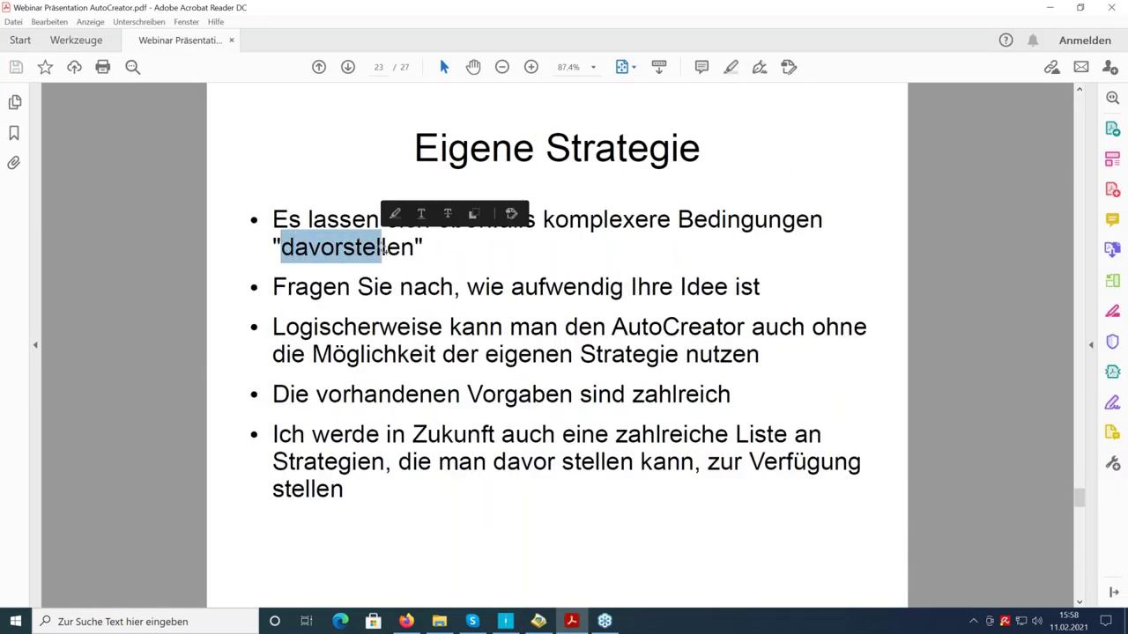